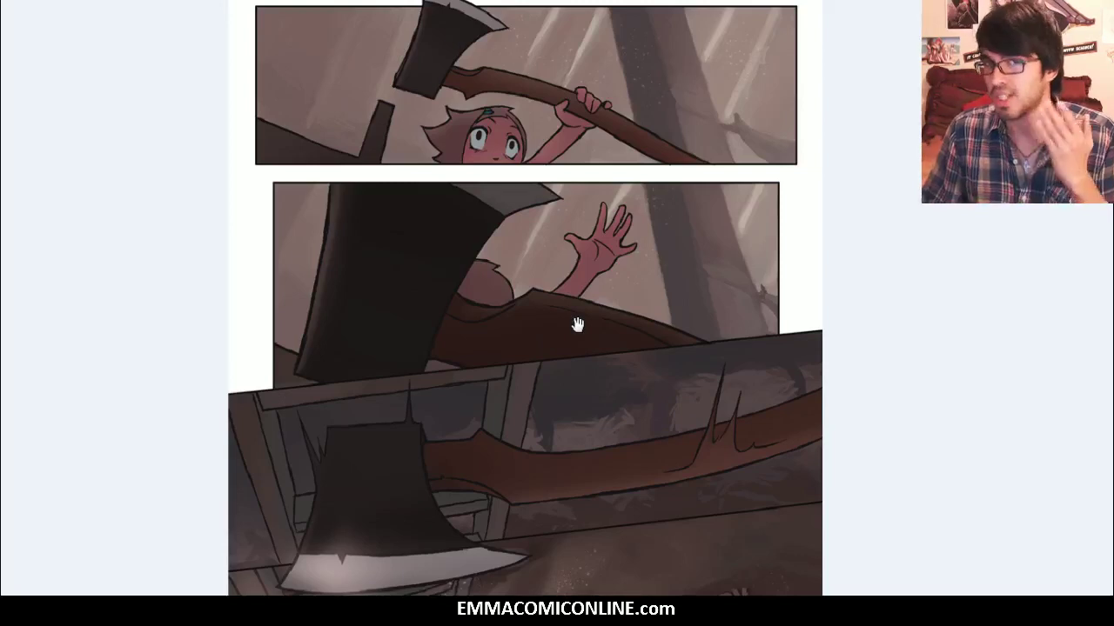
Scroll pg01L.psd to its top panel of bikers riding across the sunset landscape
scroll(532, 251, "down", 2)
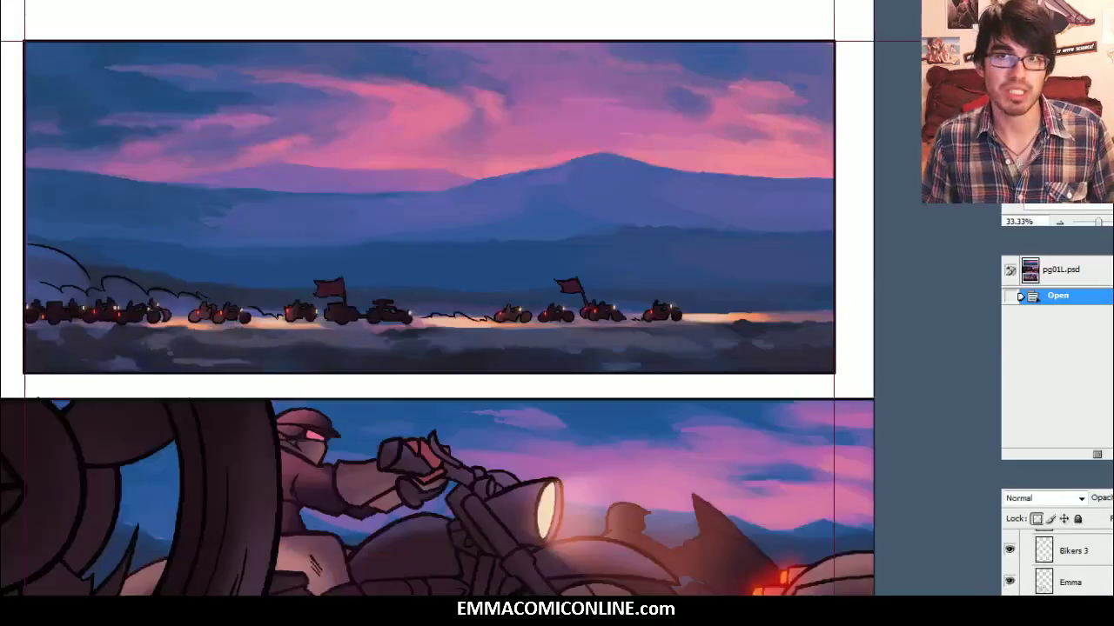
Set the foreground colour to pale lavender ebe3f4, replacing dark navy 21203f
scroll(373, 224, "down", 2)
scroll(373, 225, "up", 1)
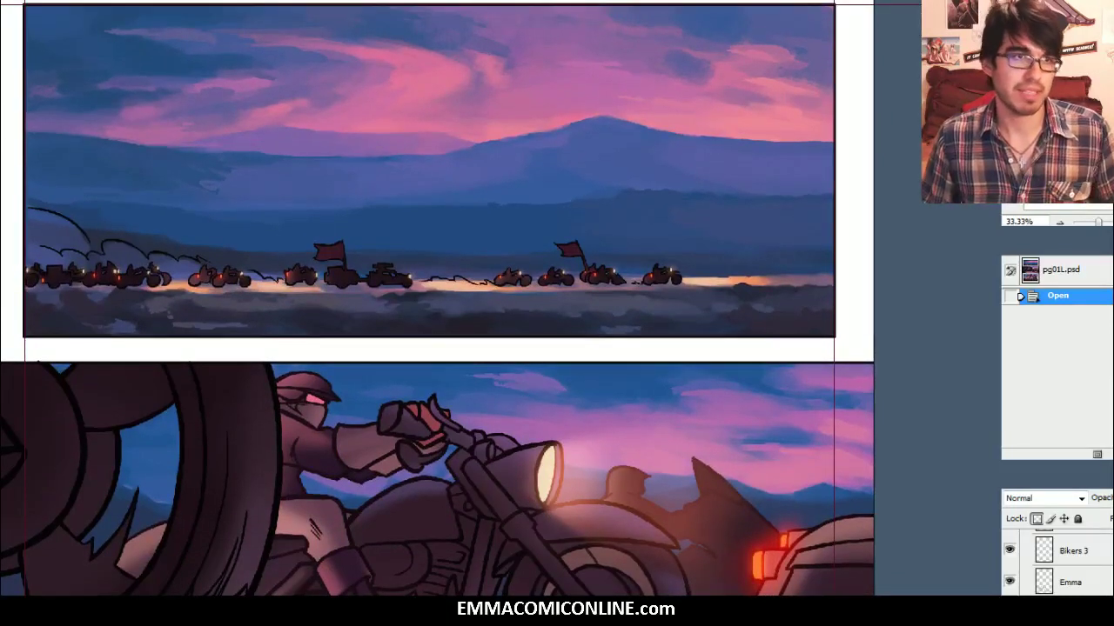
scroll(1057, 565, "up", 4)
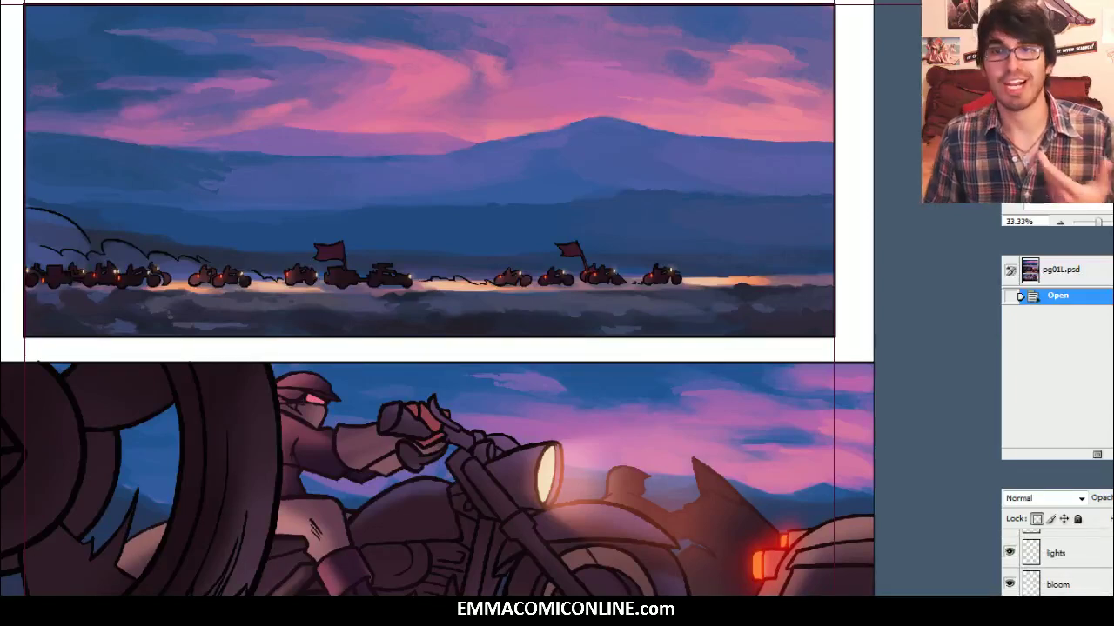
scroll(435, 300, "up", 3)
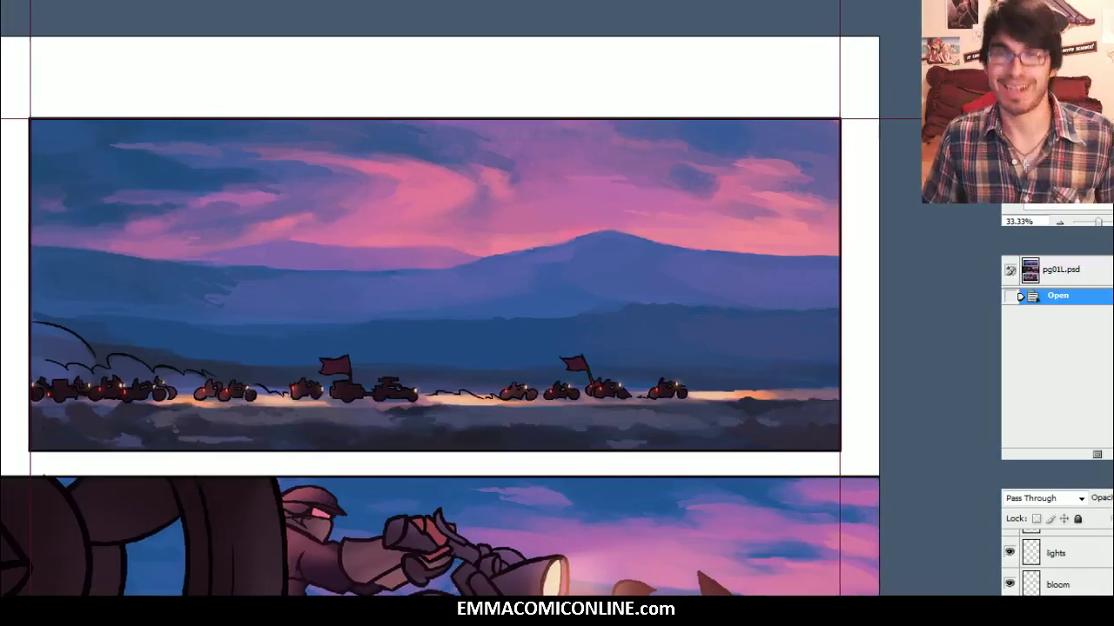
scroll(444, 298, "left", 1)
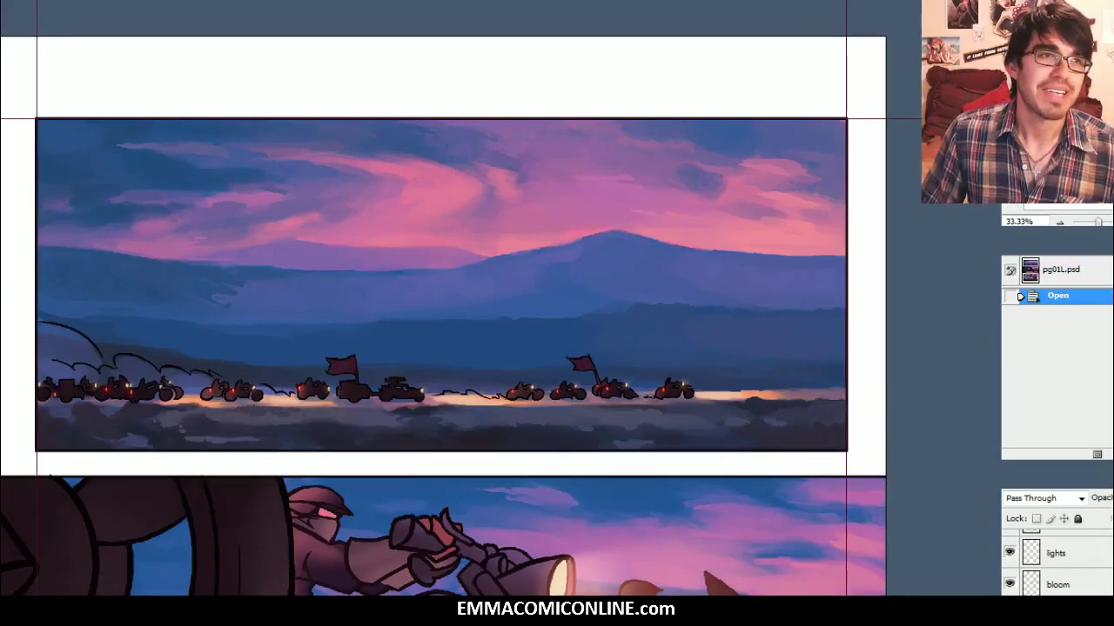
left_click_drag(522, 371, 499, 353)
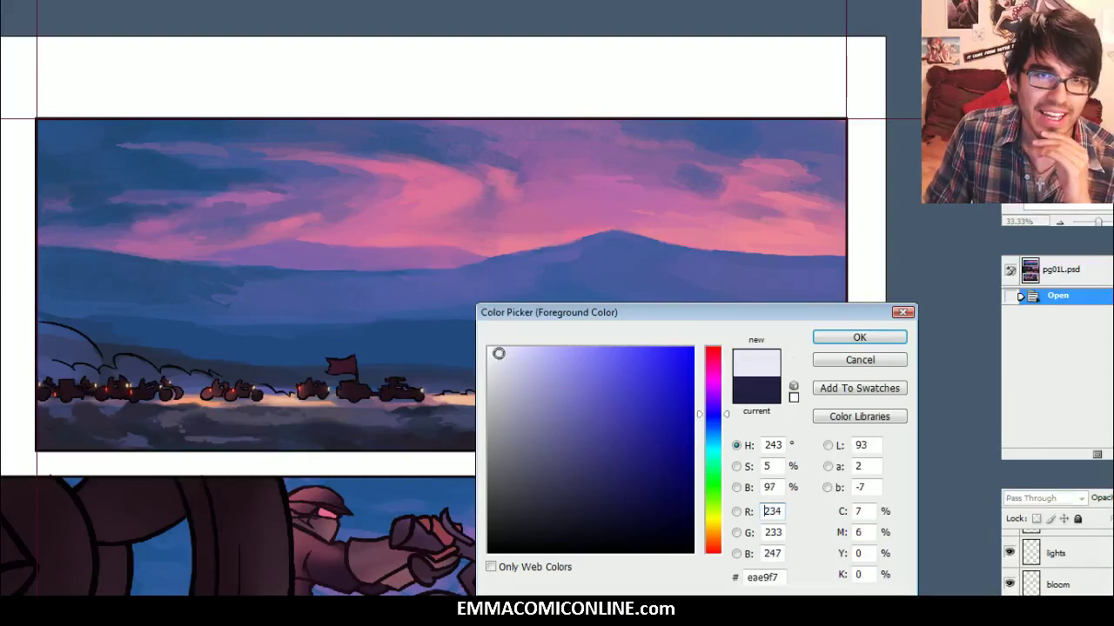
left_click_drag(709, 408, 709, 398)
left_click(503, 354)
left_click_drag(503, 354, 502, 356)
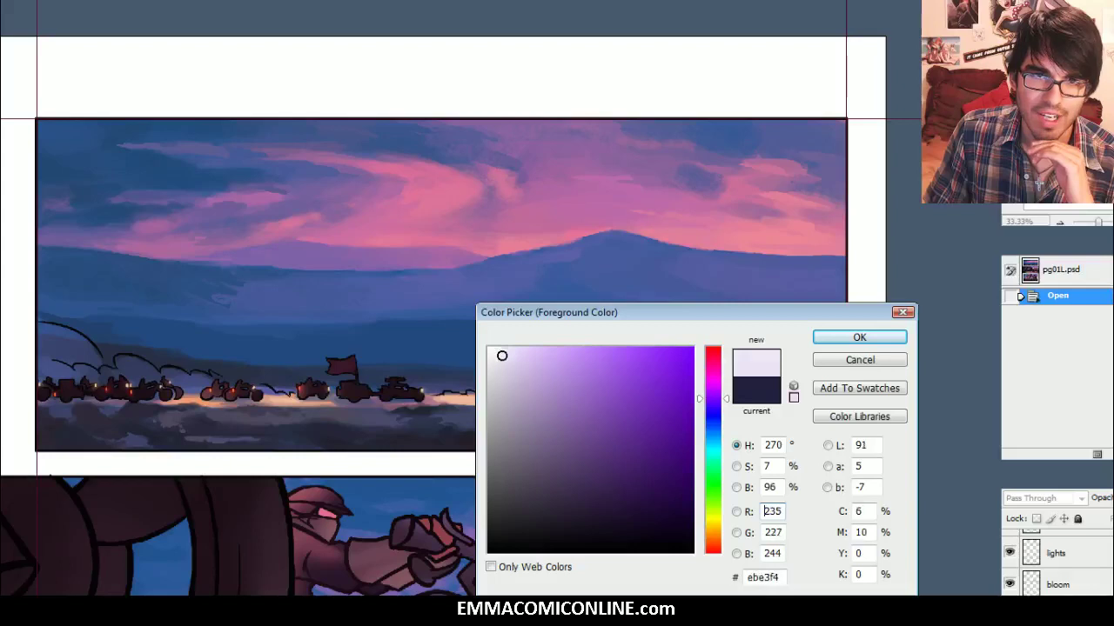
left_click(825, 344)
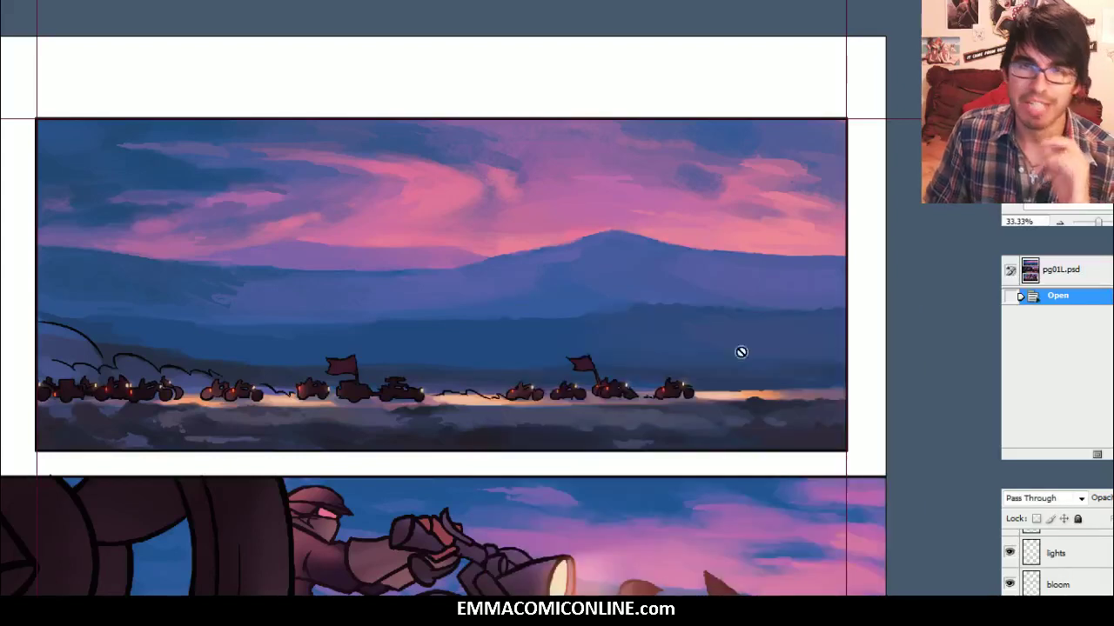
scroll(1059, 574, "down", 2)
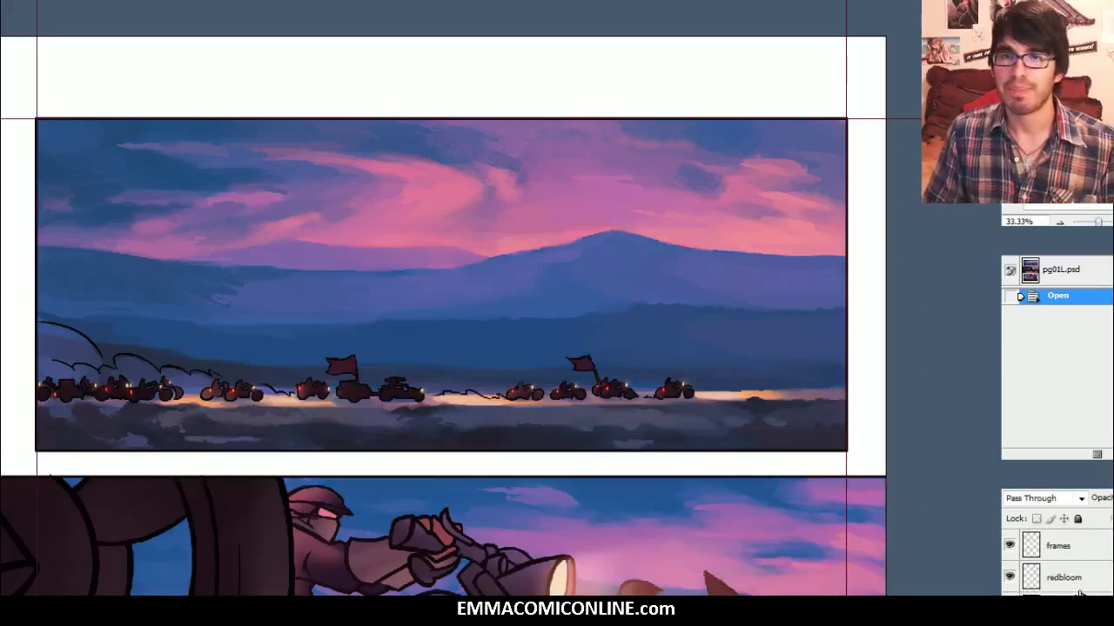
Above the frames layer, start a distressed-font text block on the mountain and settle its size
left_click(1062, 546)
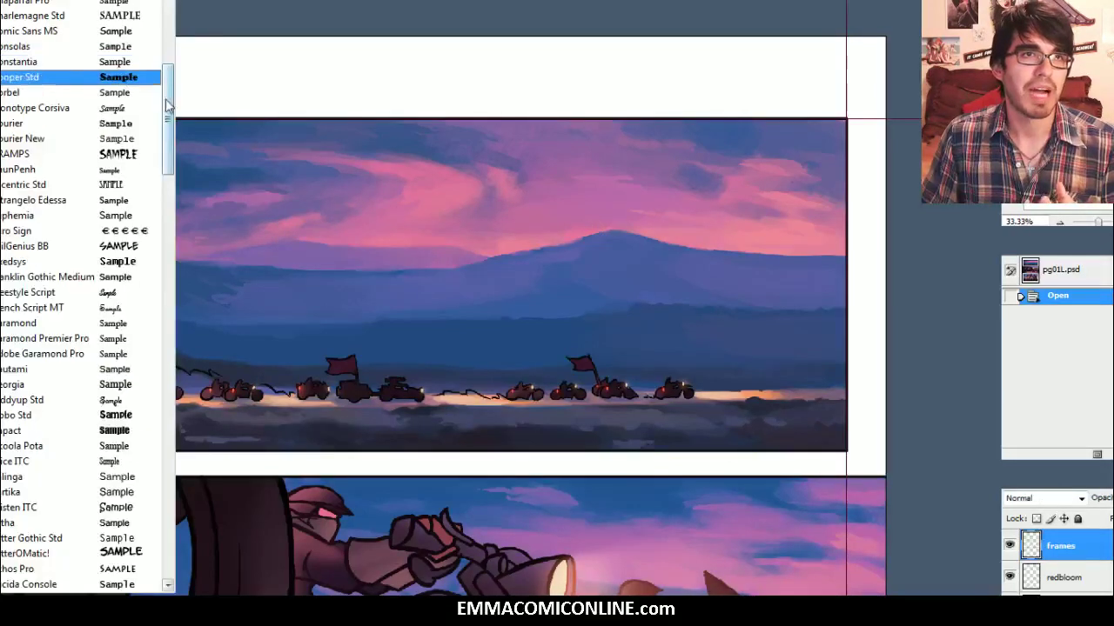
left_click_drag(171, 245, 171, 385)
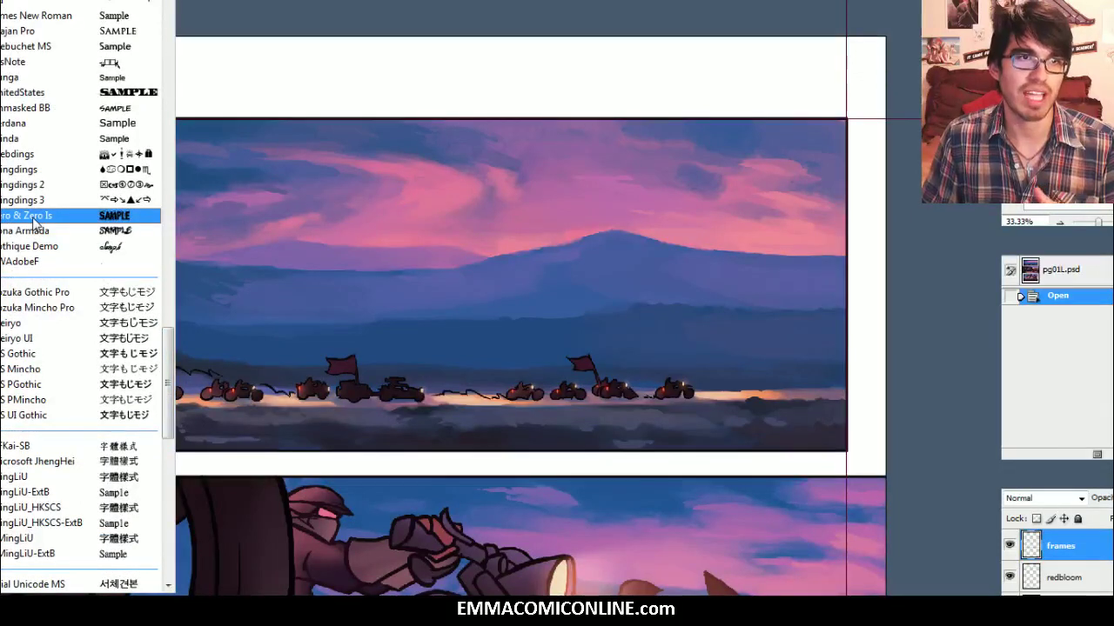
left_click(33, 216)
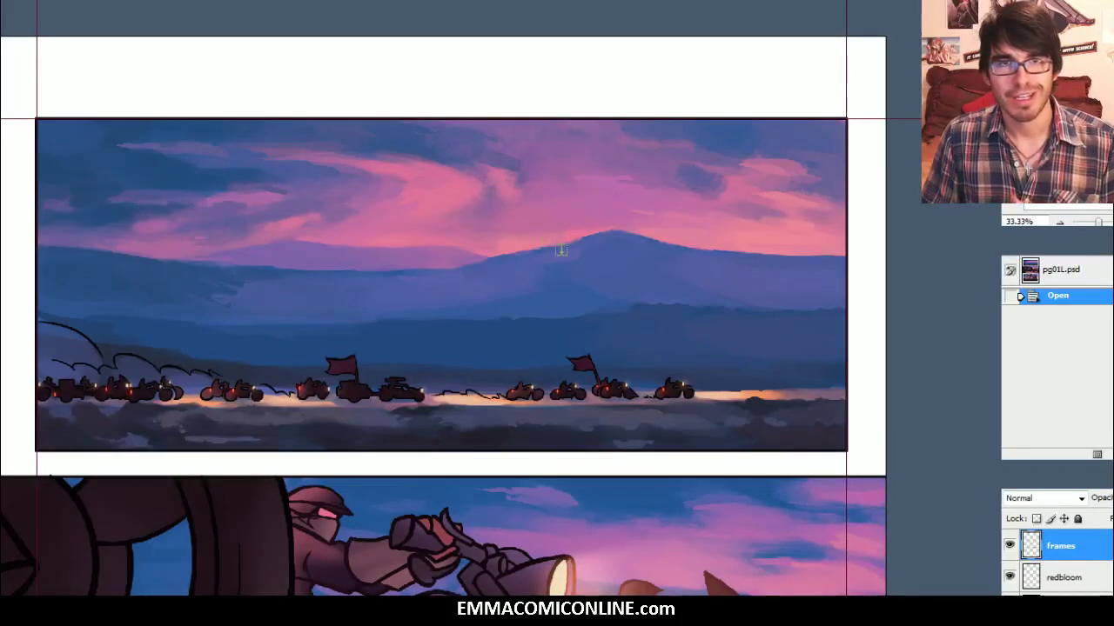
left_click(607, 272)
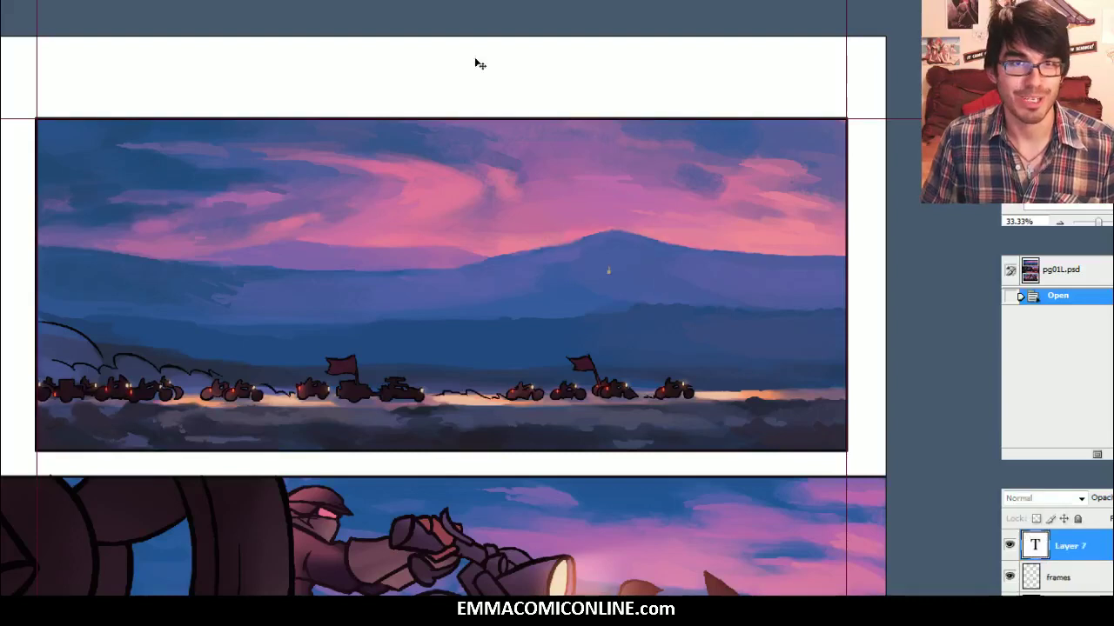
left_click(195, 225)
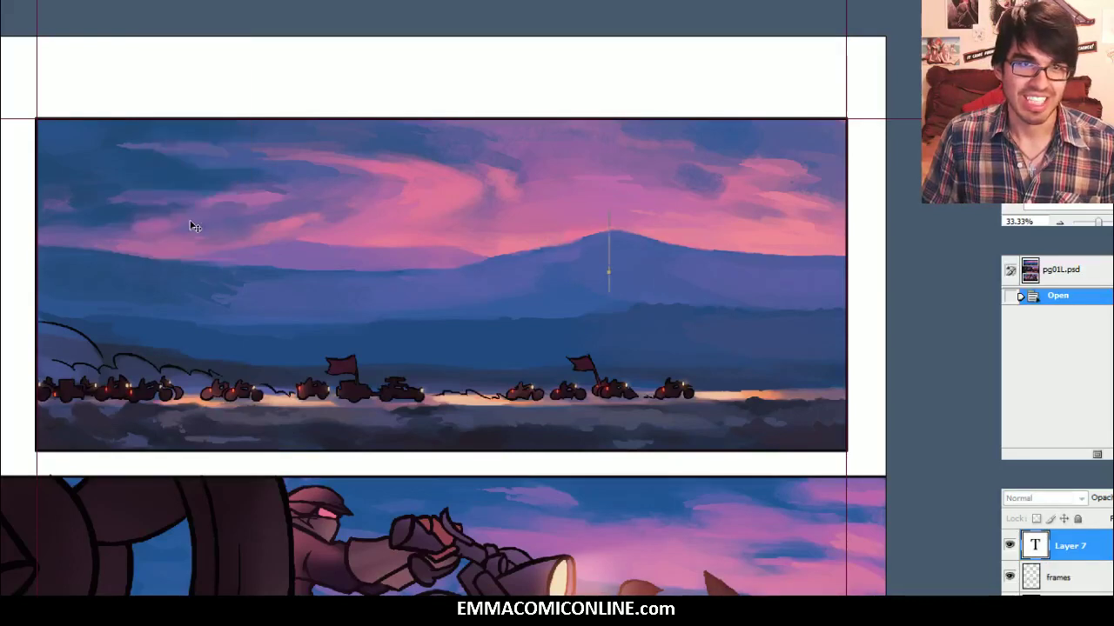
left_click(240, 0)
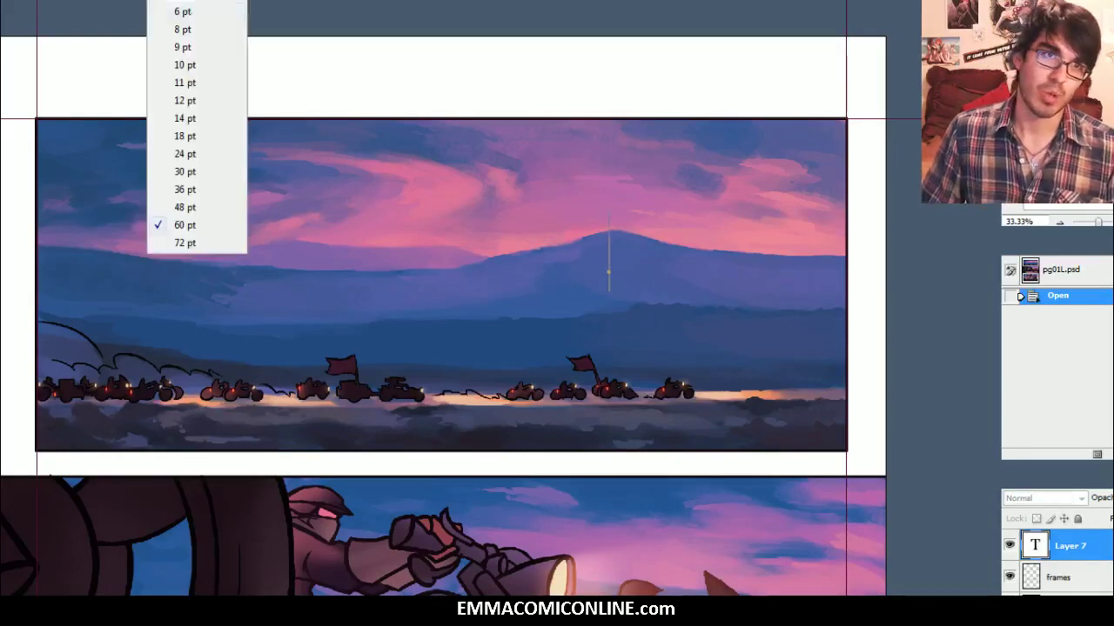
left_click(191, 173)
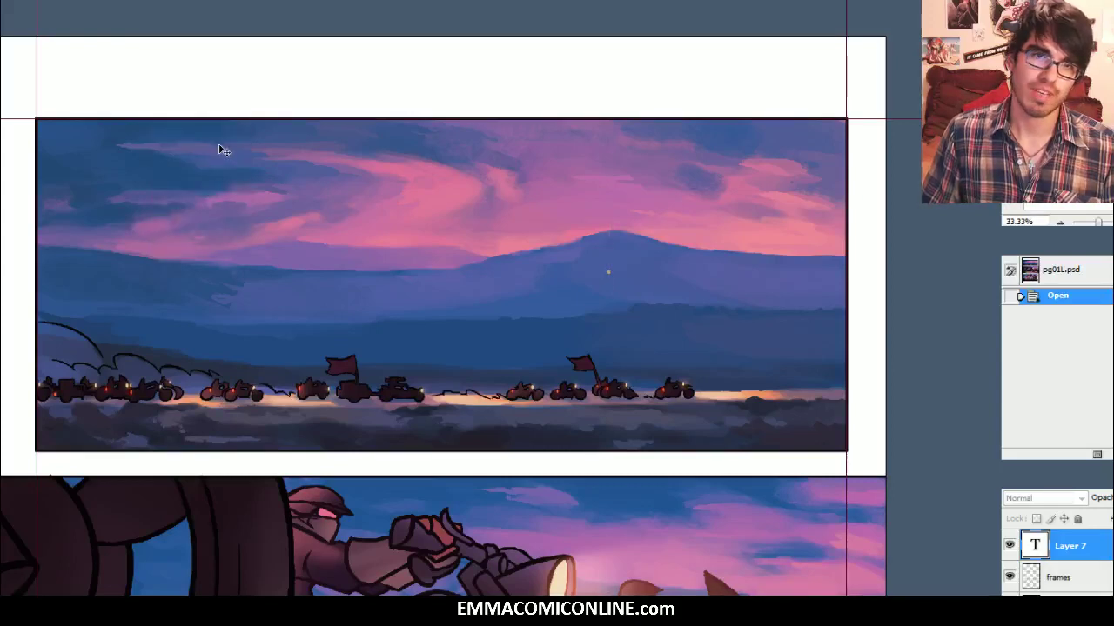
left_click(240, 0)
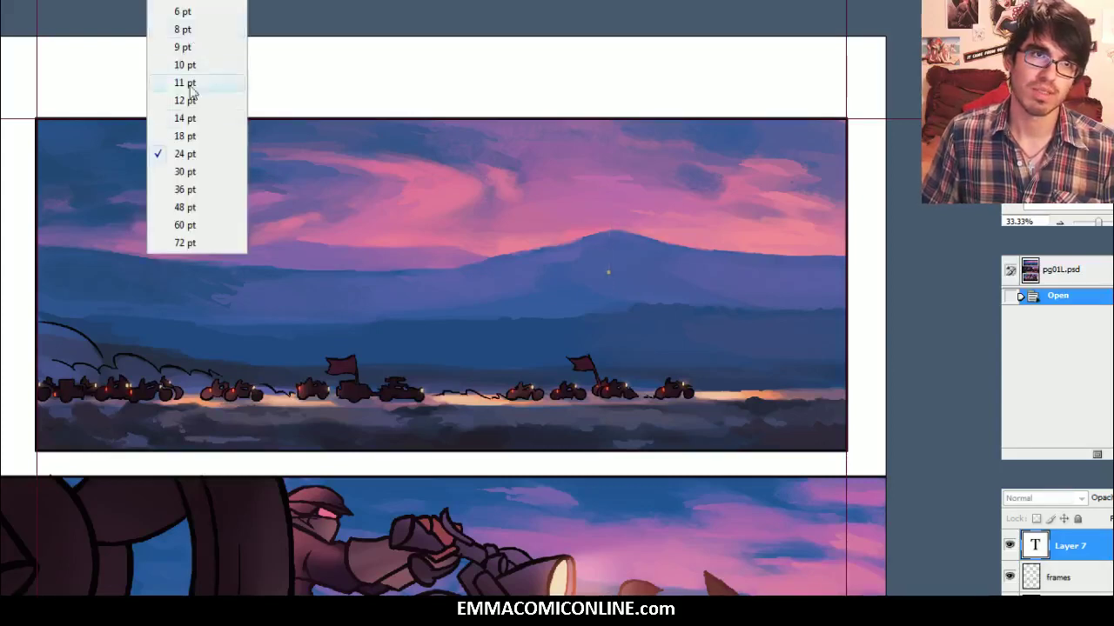
left_click(196, 170)
Type 'CREATED BY' with the creator's name and move it to the panel's upper right
type("CREATED BY ")
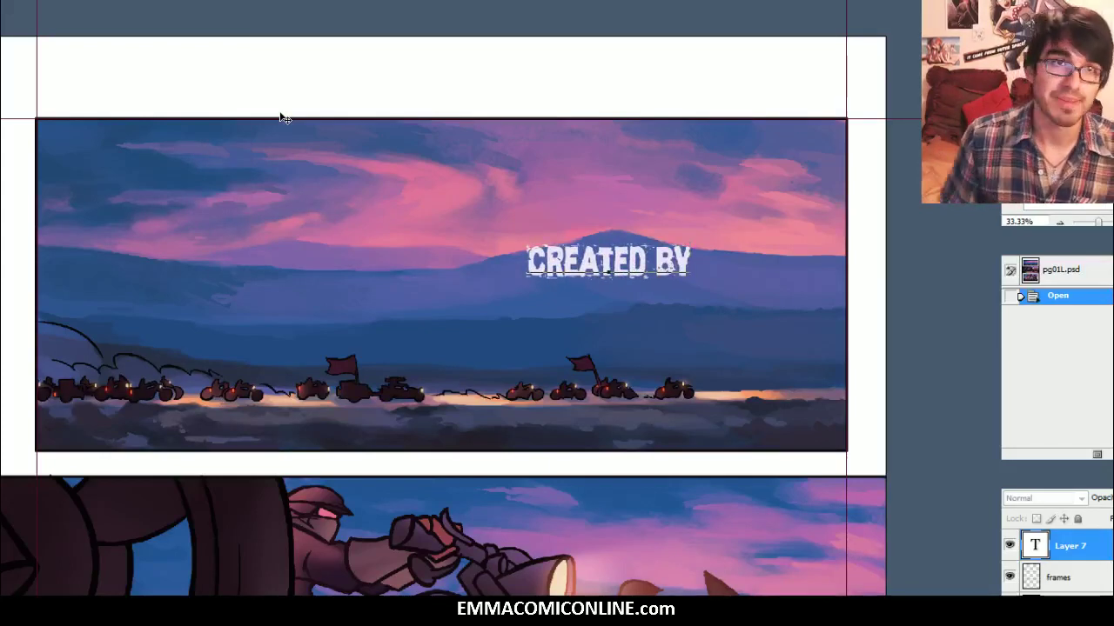
type("KIENAN")
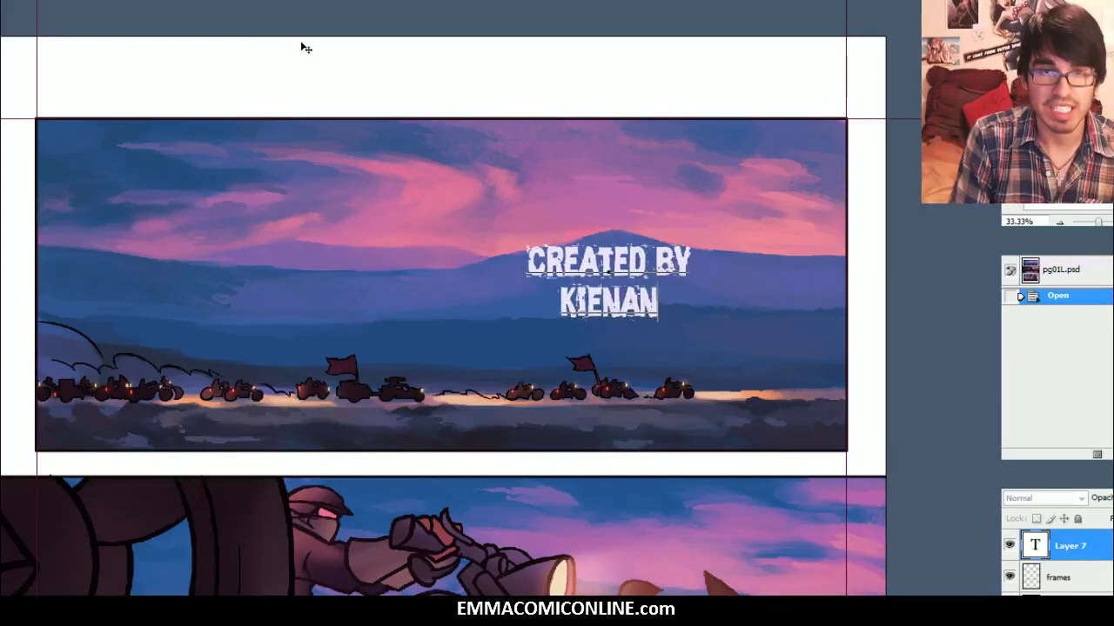
type(" LAFFERTY")
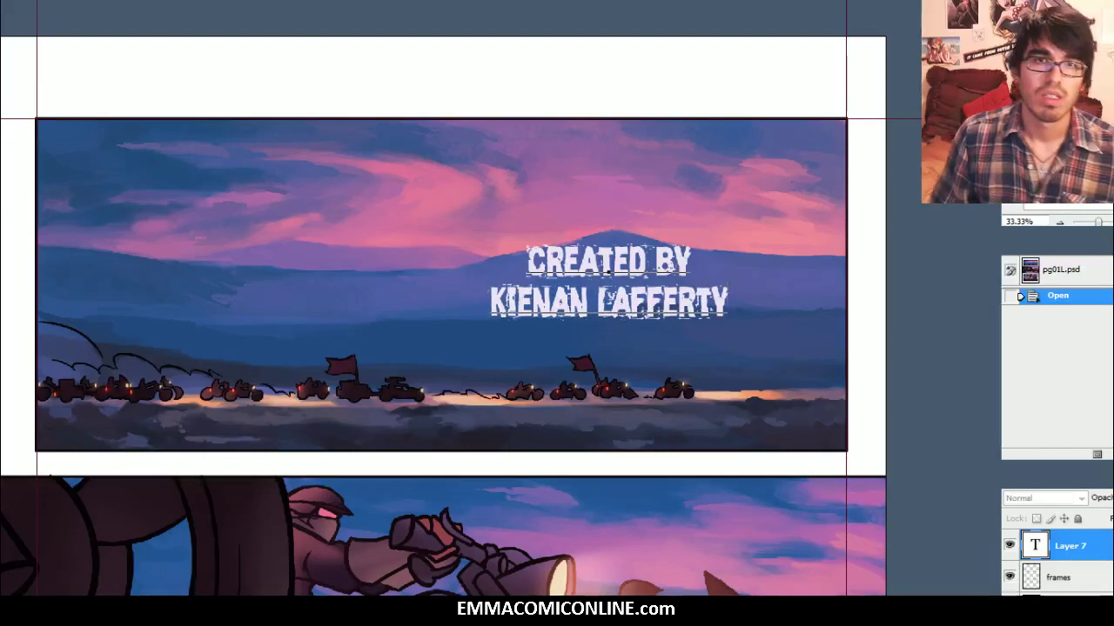
key("ctrl+Return")
left_click_drag(628, 281, 698, 188)
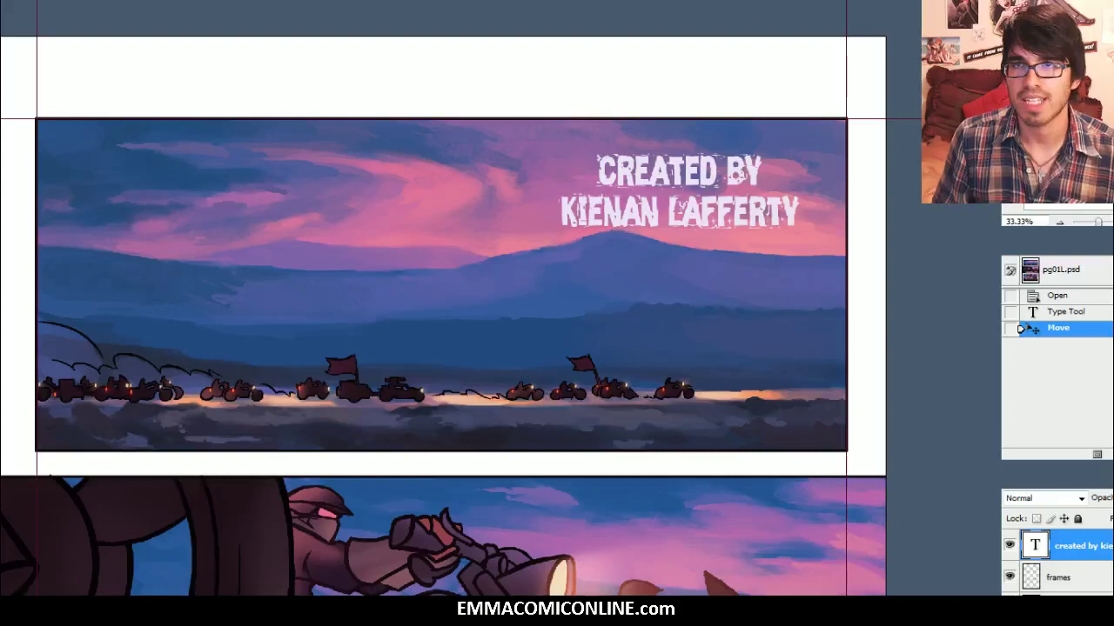
Letter a three-line 'LINEART BY' credit with both artists' names over the motorcycle, then nudge it
scroll(46, 361, "down", 10)
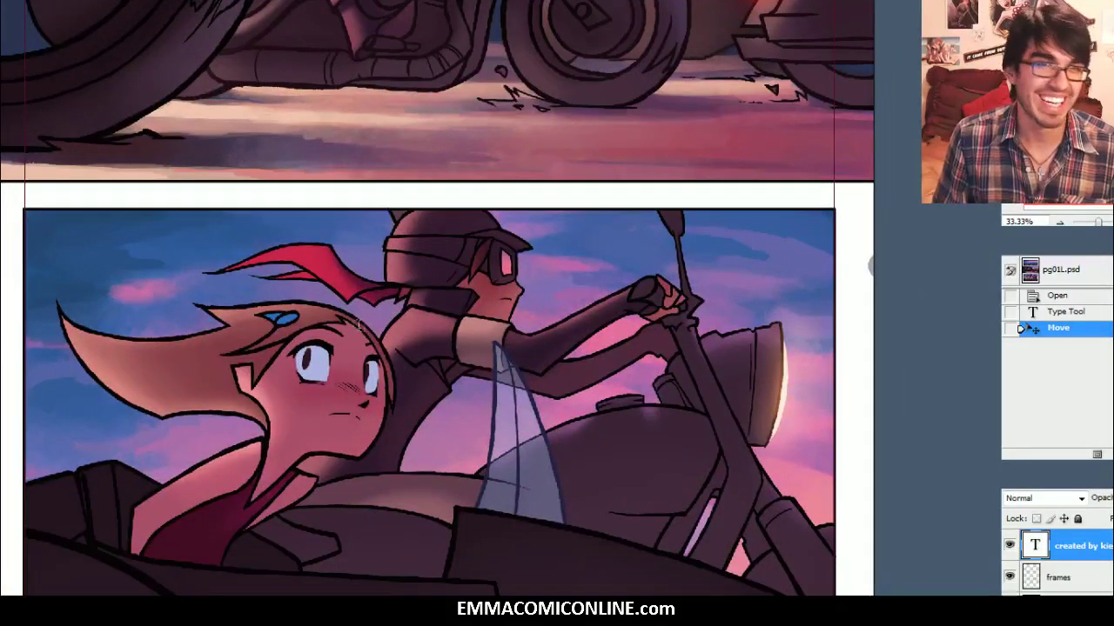
left_click(659, 480)
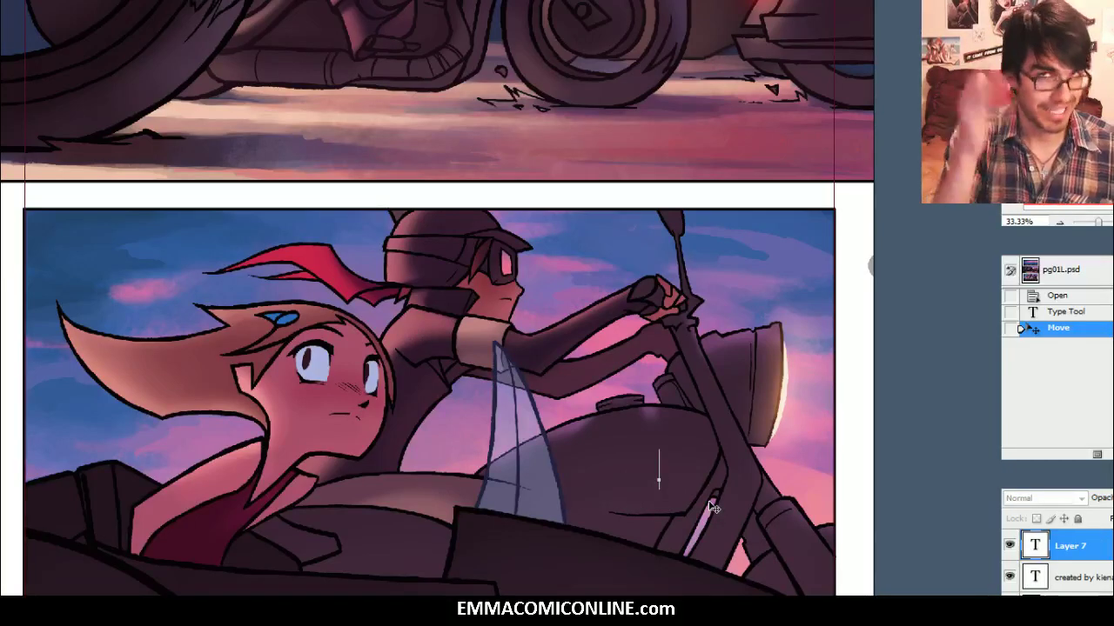
type("L")
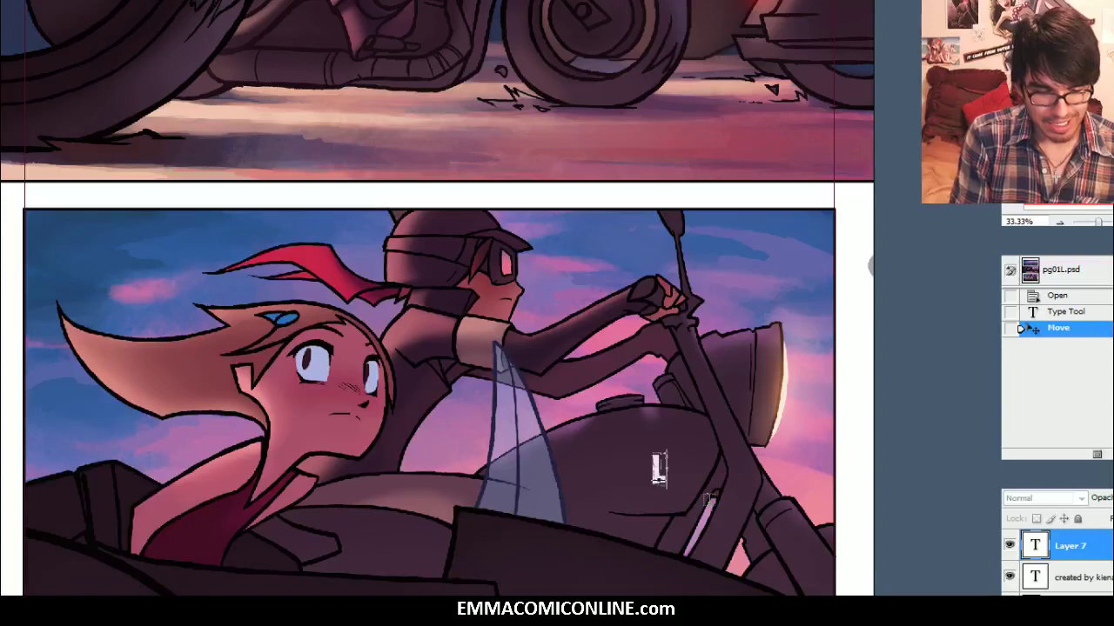
type("INEART BY")
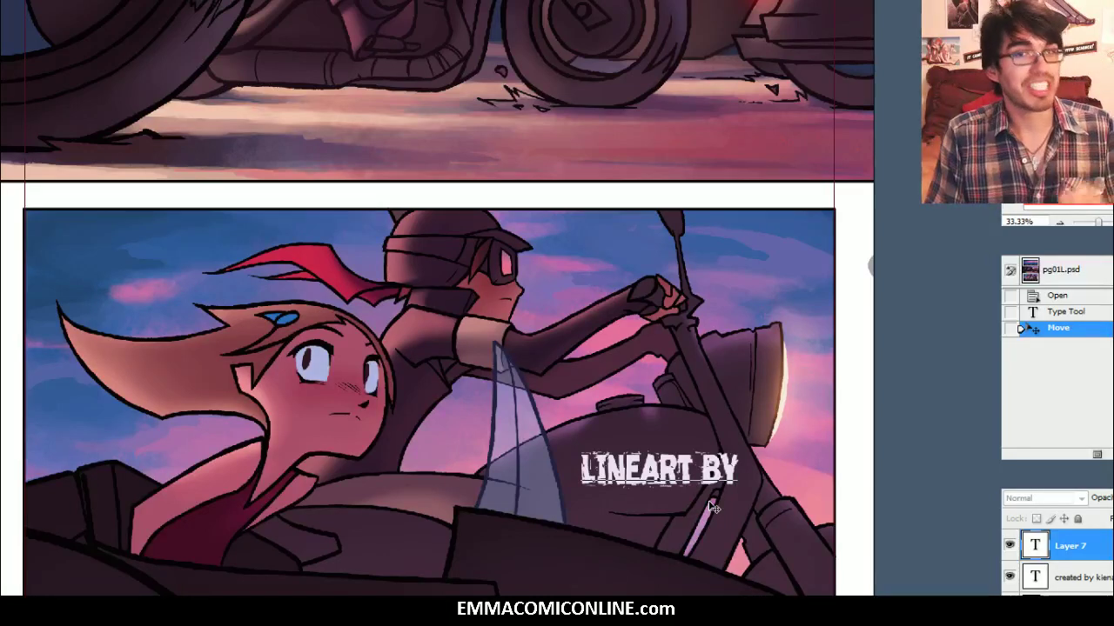
key("Return")
type("ALYCIA WHATLEY")
key("Return")
type("AD")
key("BackSpace")
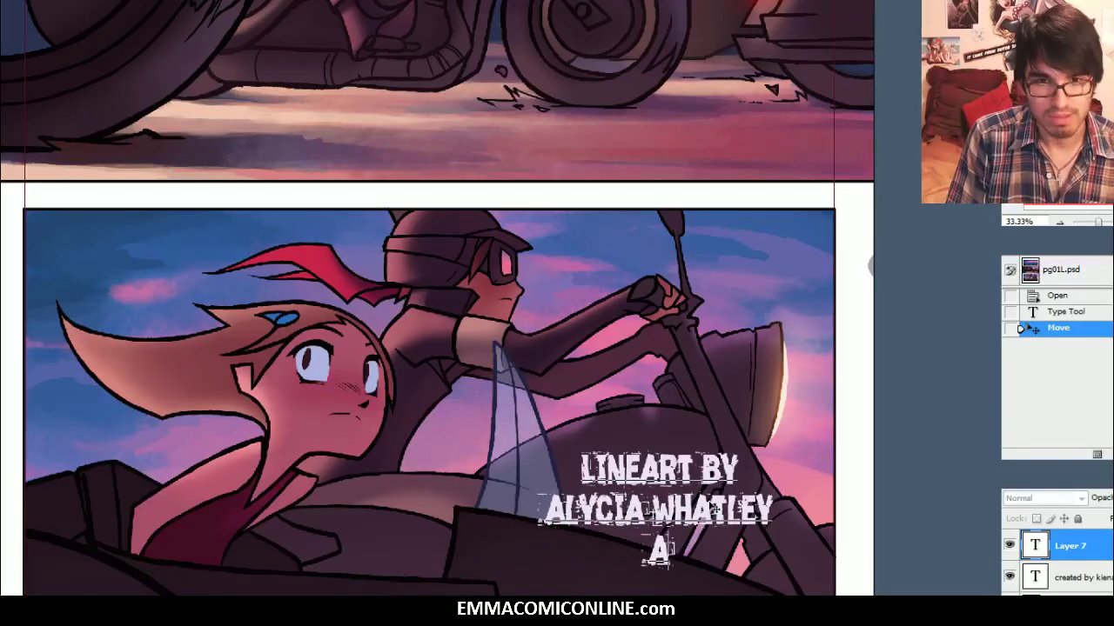
type("ND OZZ")
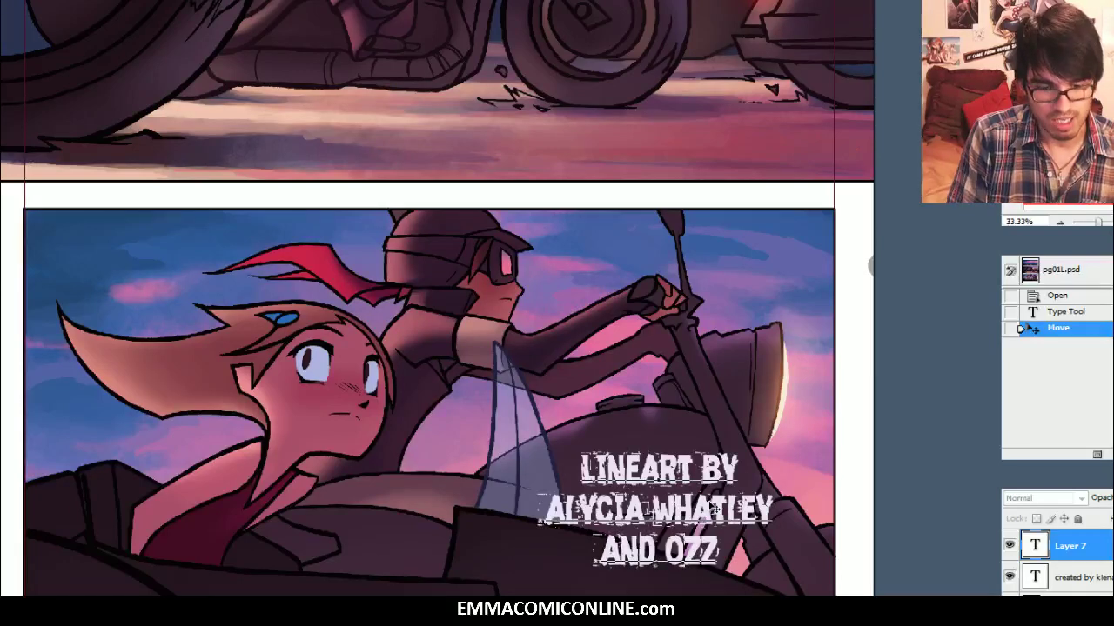
type("IE BURKE")
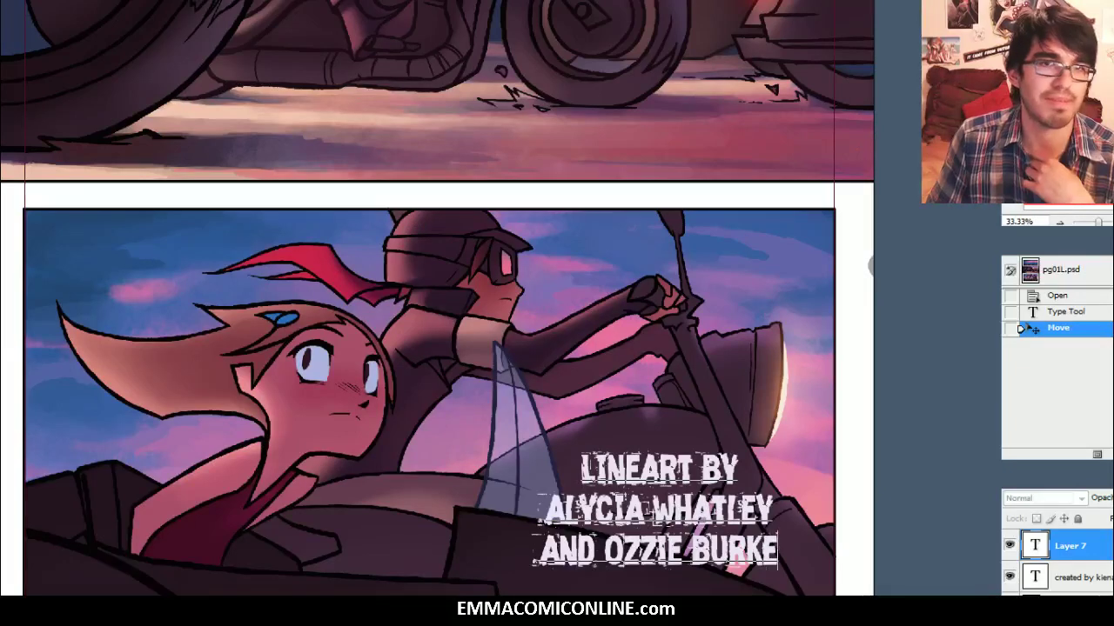
key("ctrl+Return")
mouse_move(681, 499)
left_mouse_down()
mouse_move(700, 521)
mouse_move(673, 508)
left_mouse_up()
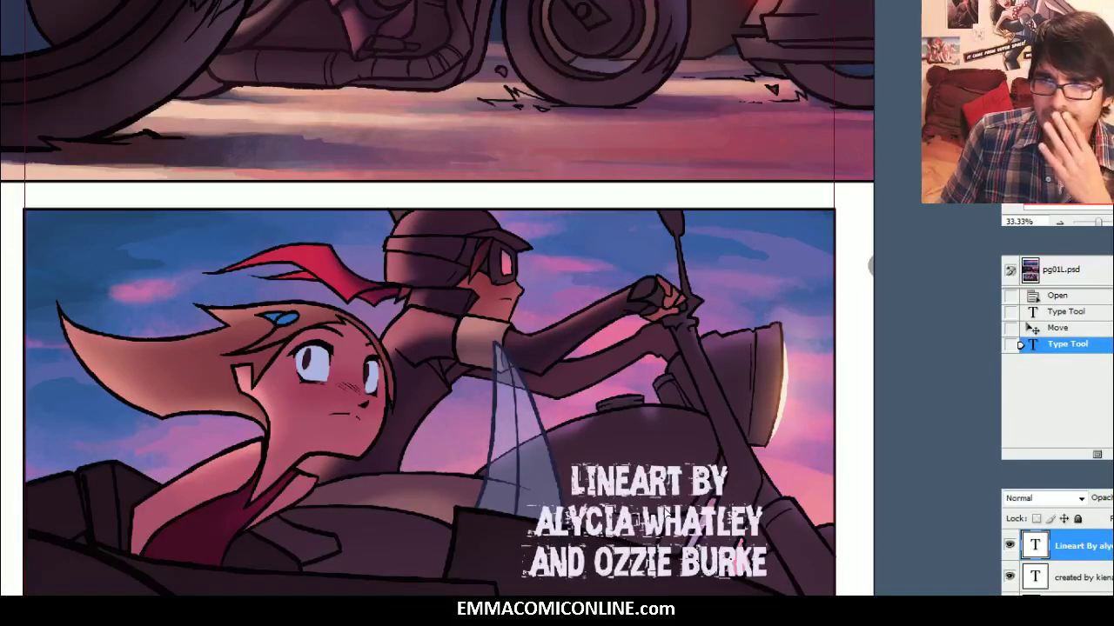
Rework the name lines, trying an ampersand before restoring 'AND', and move the credit lower
scroll(435, 298, "down", 3)
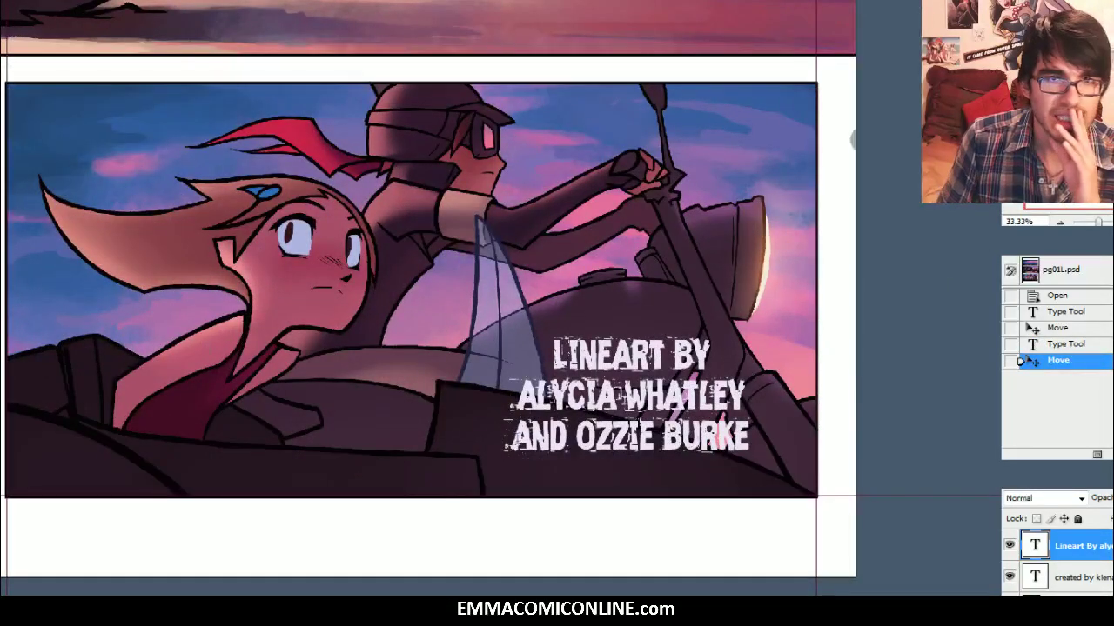
left_click(520, 435)
key("BackSpace")
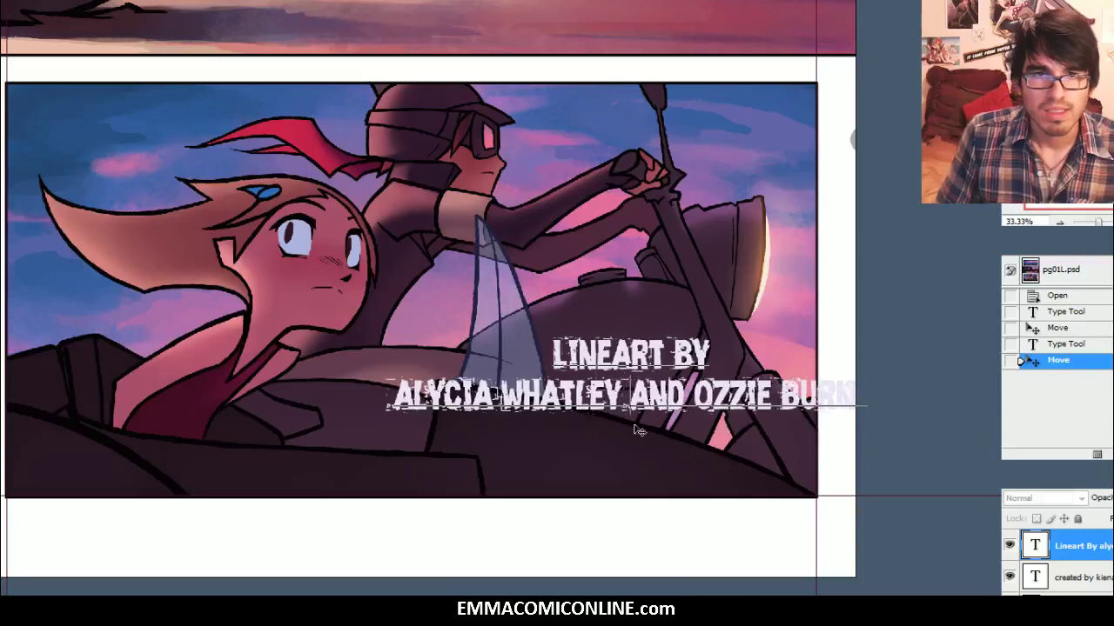
key("shift+Right")
key("shift+Right")
key("shift+Right")
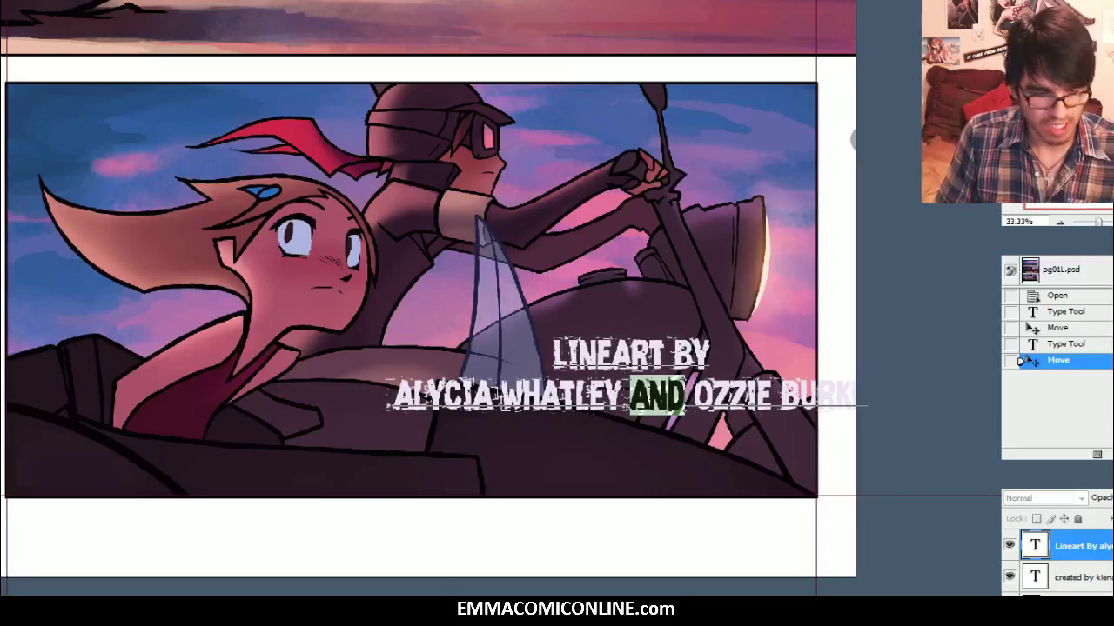
type("&")
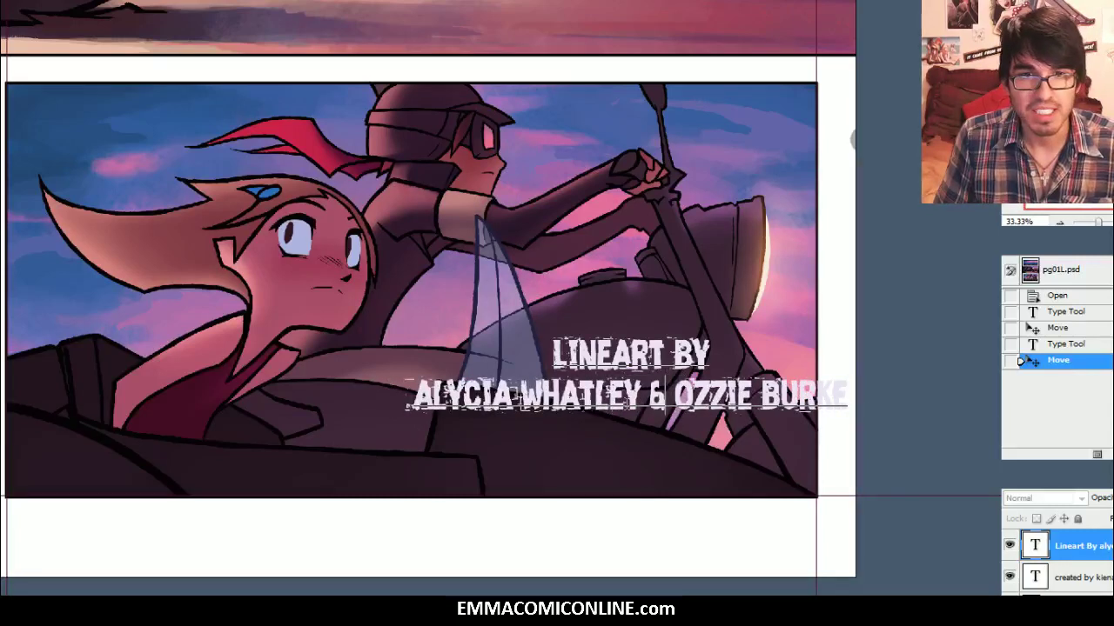
key("BackSpace")
type("AND")
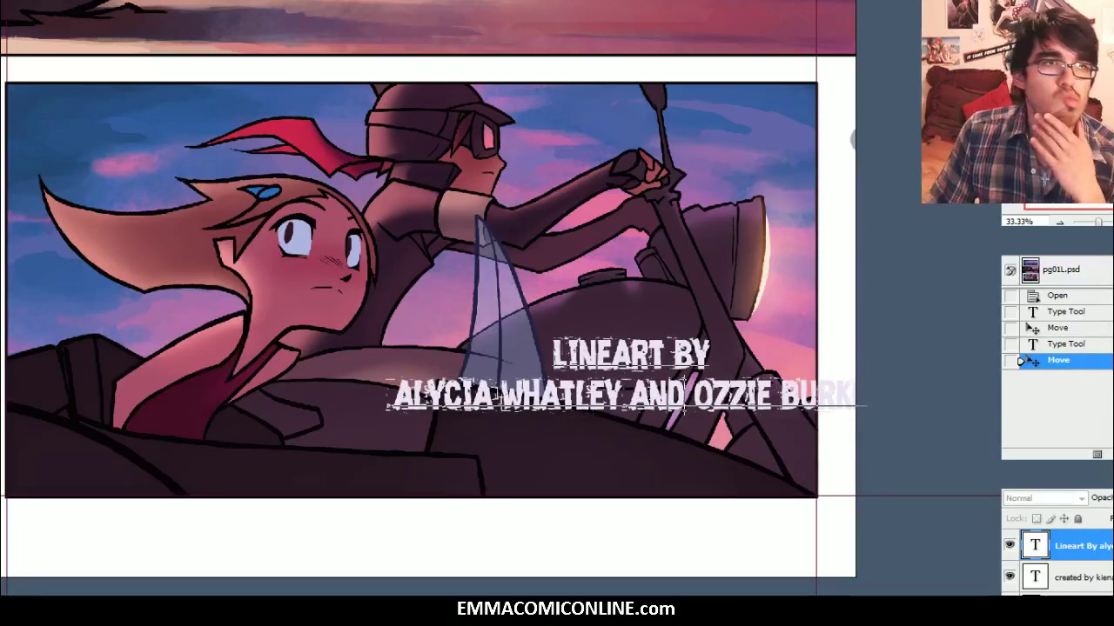
key("ctrl+Return")
left_click_drag(611, 356, 551, 422)
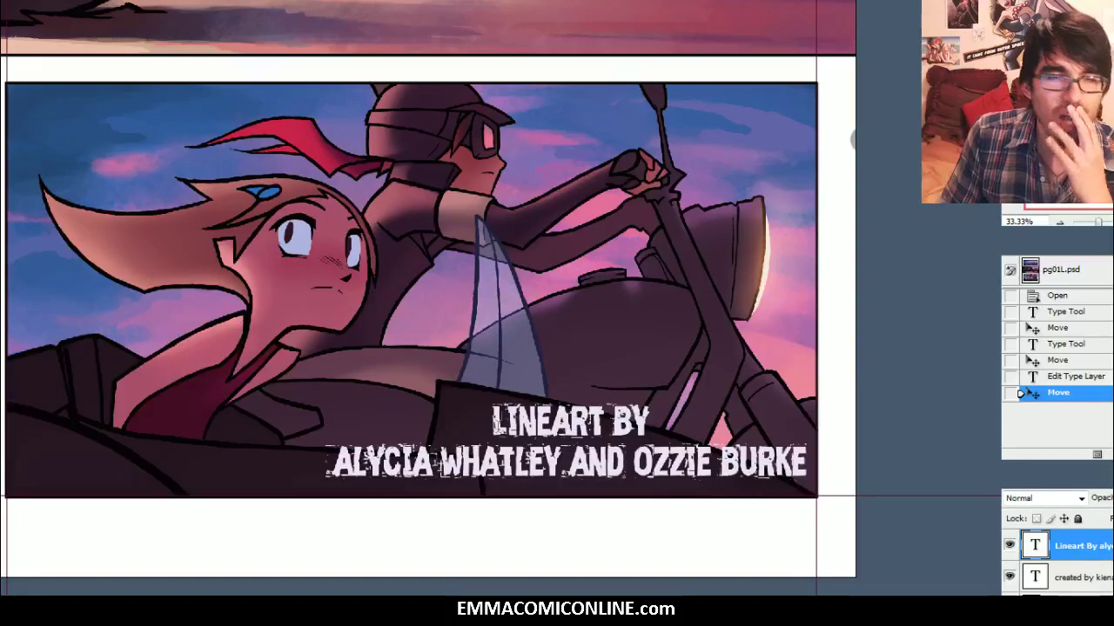
Delete 'AND' so each artist's name has its own line, and reposition the block up-right
left_click(624, 461)
key("BackSpace")
key("BackSpace")
key("BackSpace")
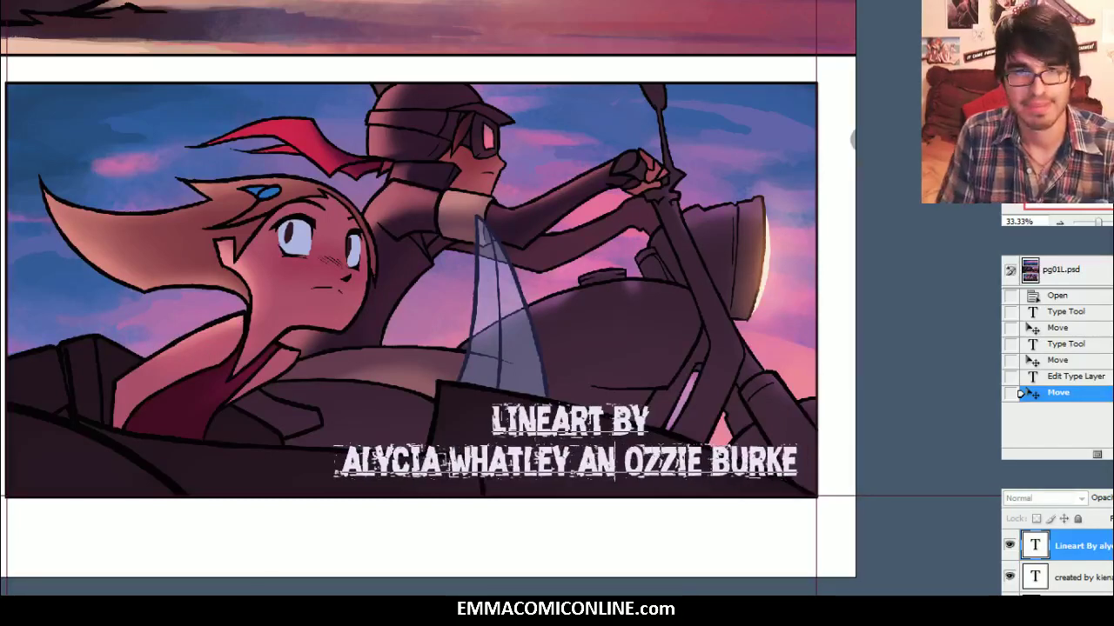
key("BackSpace")
key("Return")
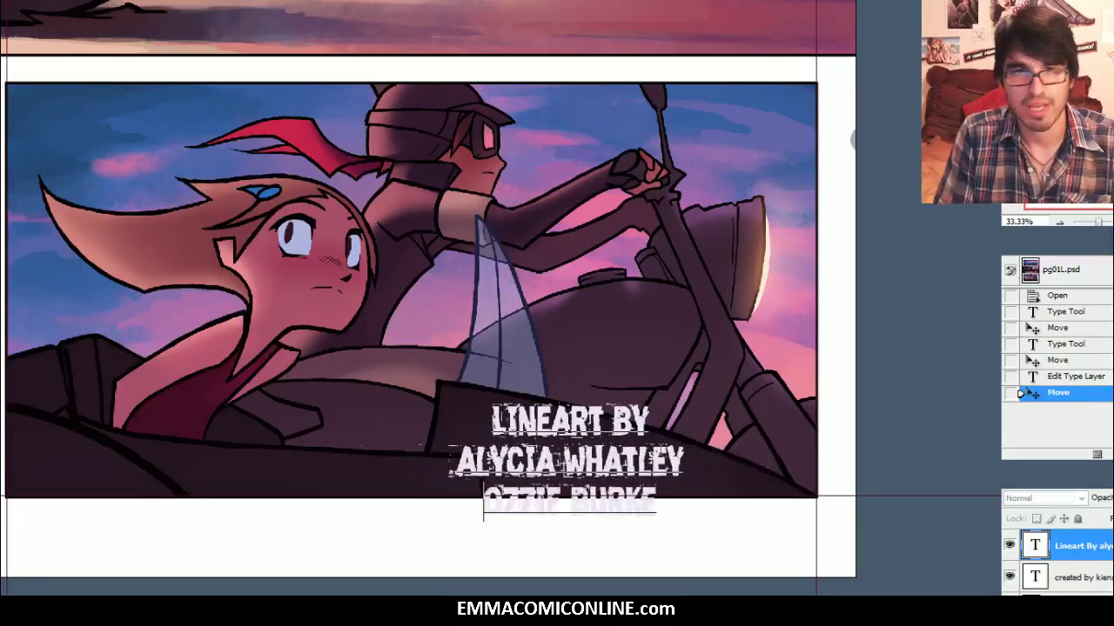
key("ctrl+Return")
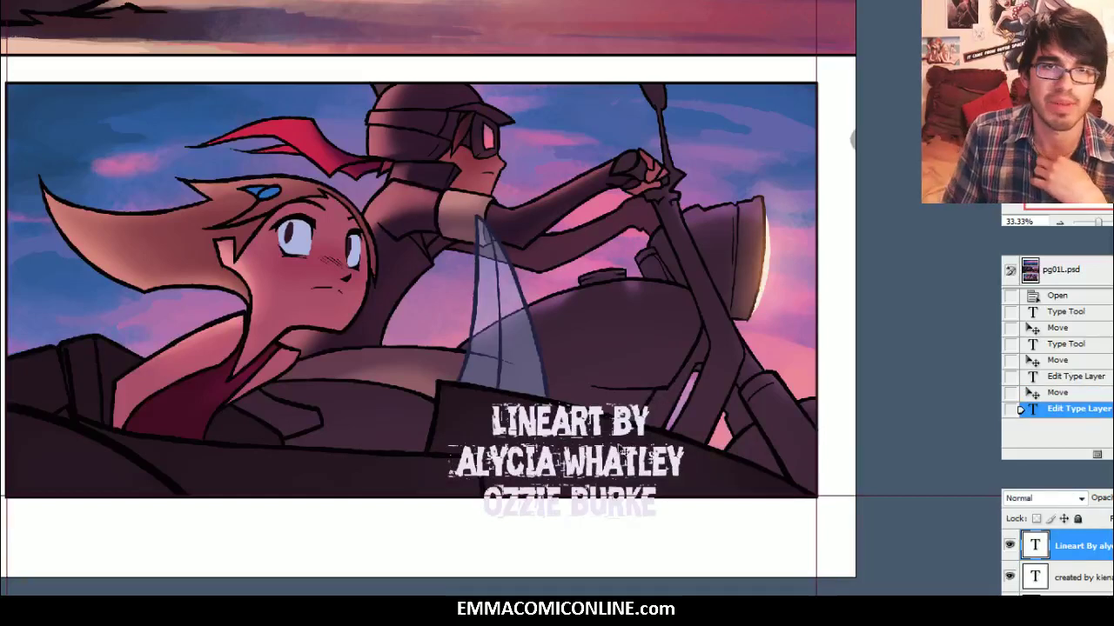
left_click_drag(624, 396, 690, 351)
left_click_drag(683, 395, 717, 403)
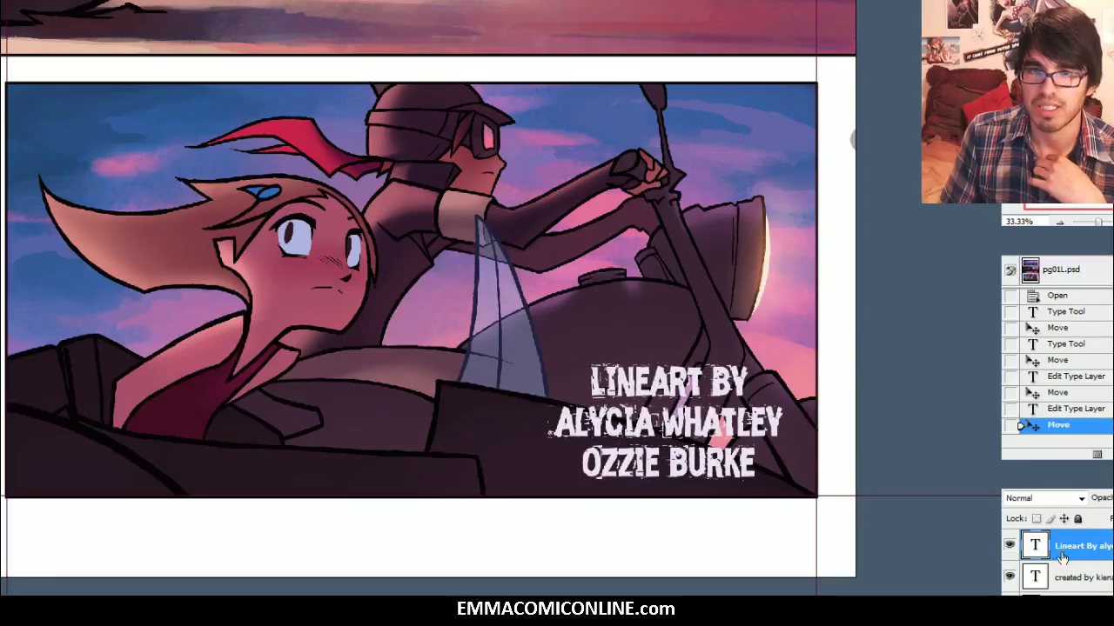
right_click(1083, 550)
Set the credit's stroke colour to dark purple, then to an even darker shade
key("Escape")
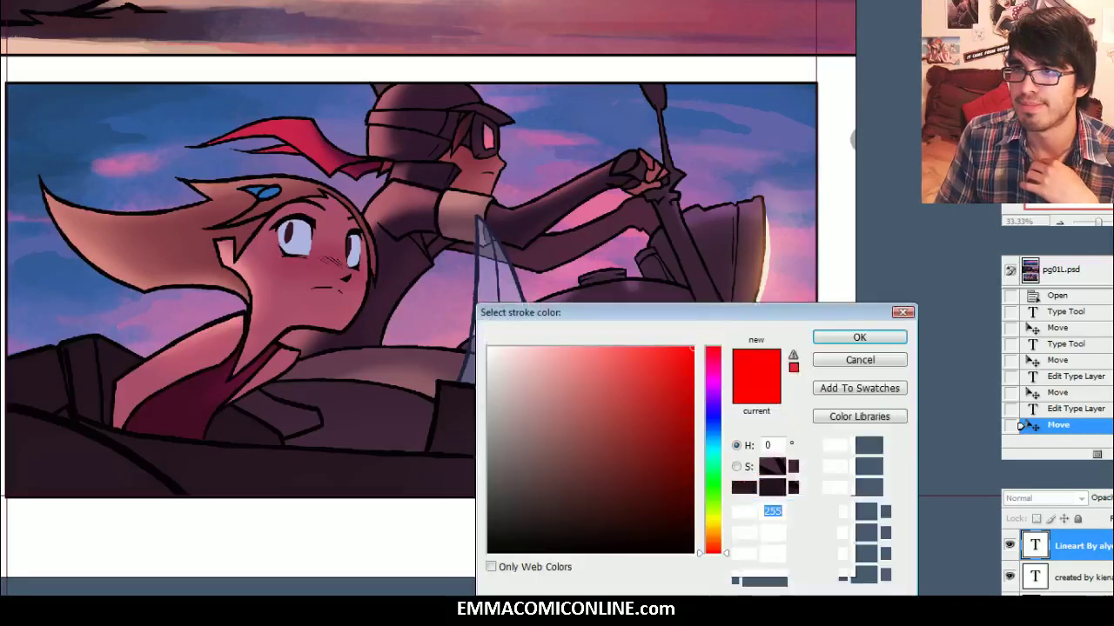
left_click(562, 504)
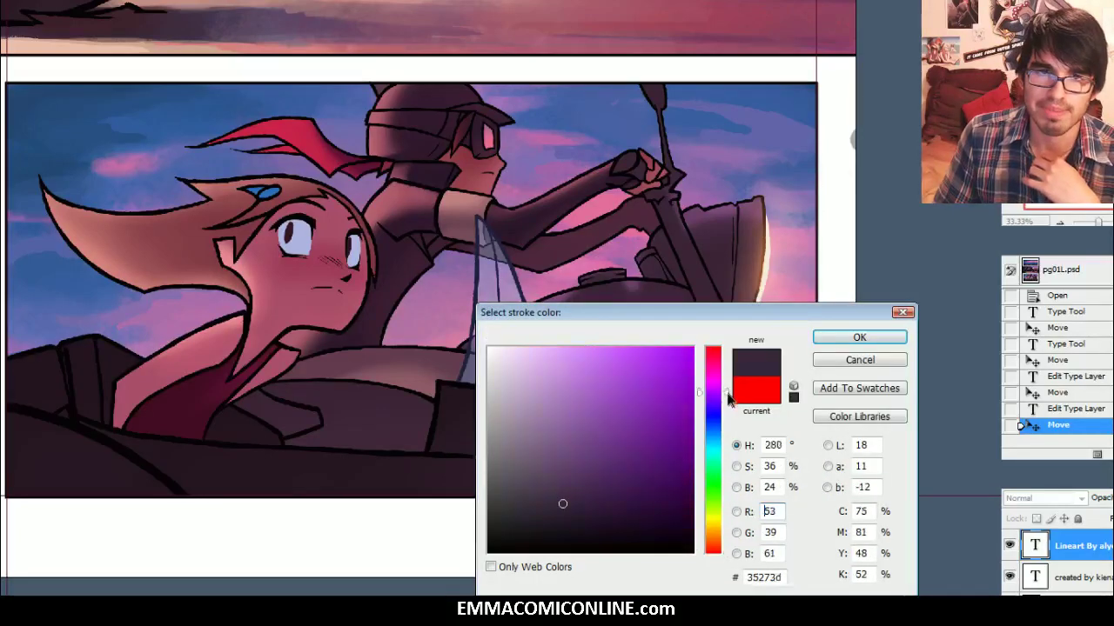
left_click(842, 341)
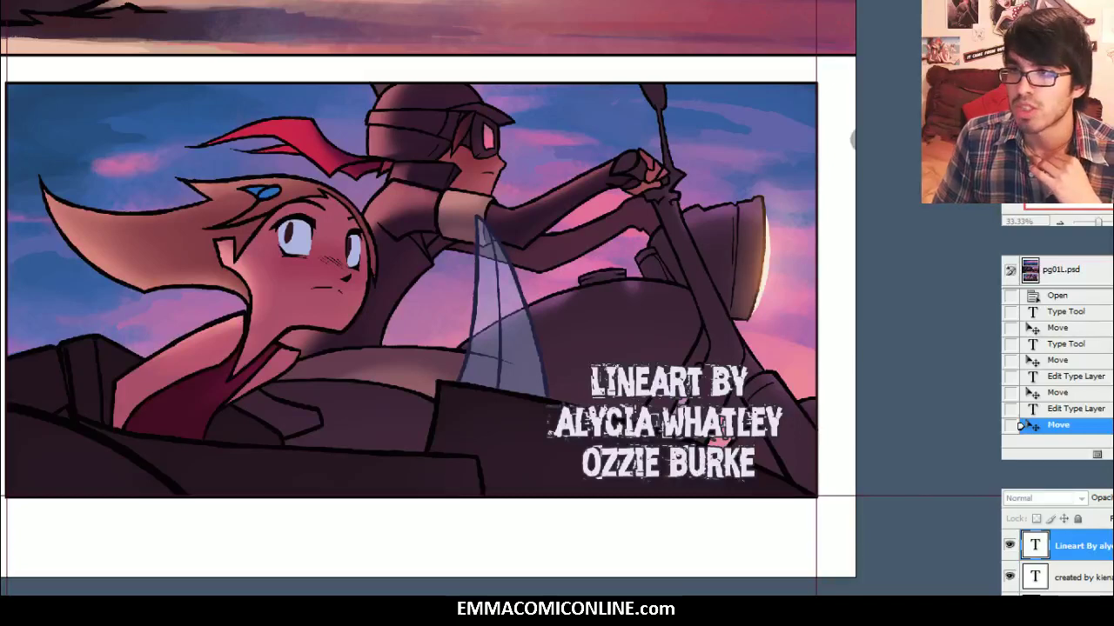
left_click(608, 529)
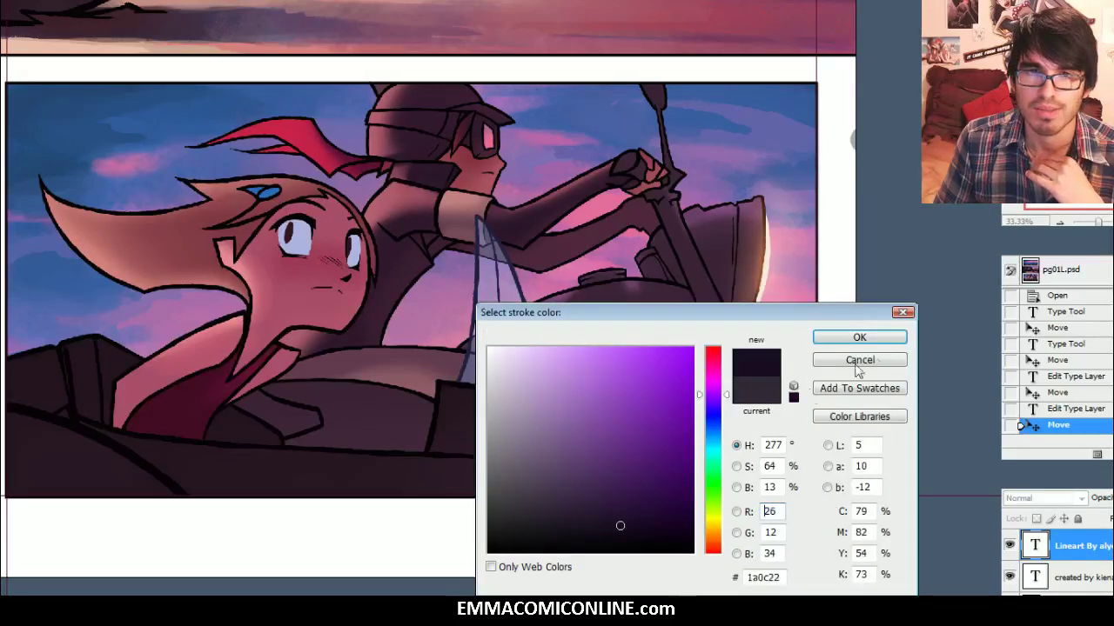
left_click(875, 338)
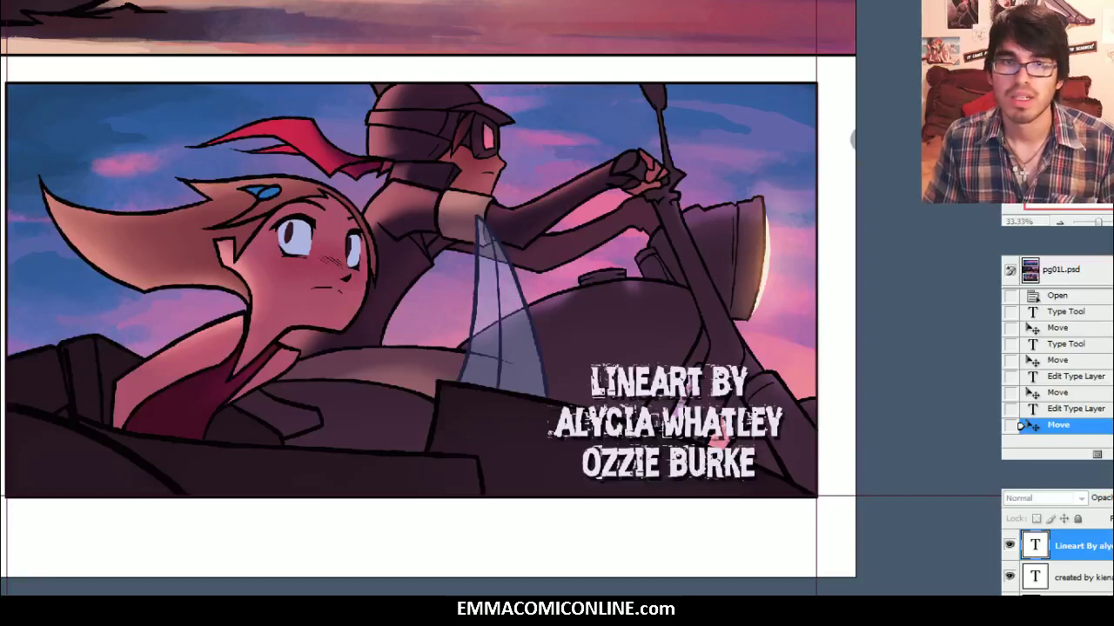
At 25% zoom, resize the 'LINEART BY' heading smaller than the artists' names
left_click(1060, 222)
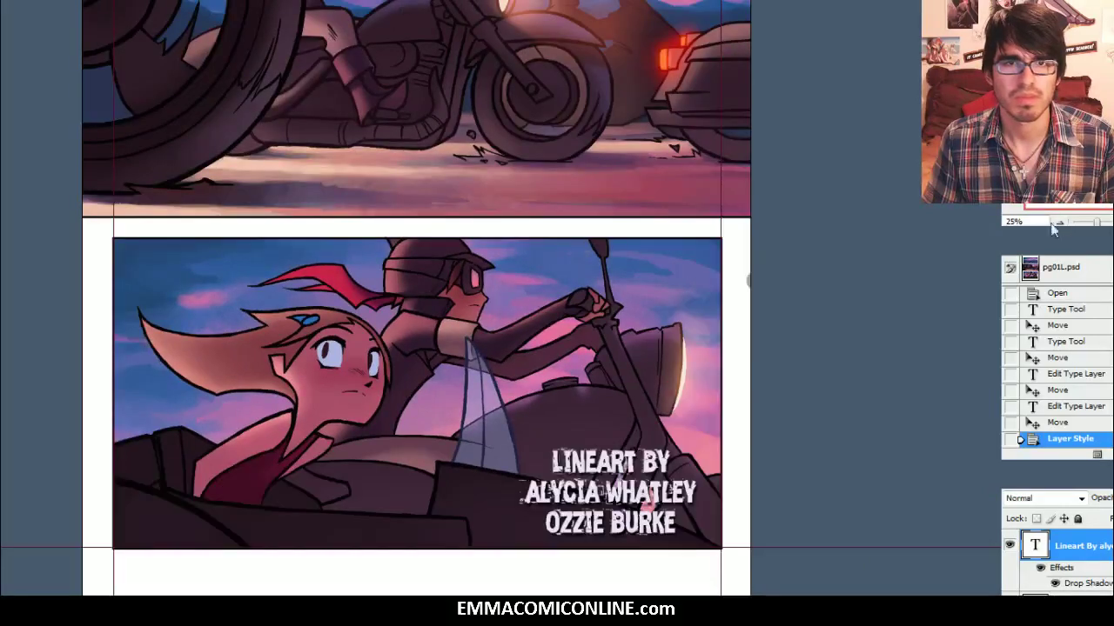
mouse_move(606, 488)
left_mouse_down()
mouse_move(588, 468)
mouse_move(608, 491)
left_mouse_up()
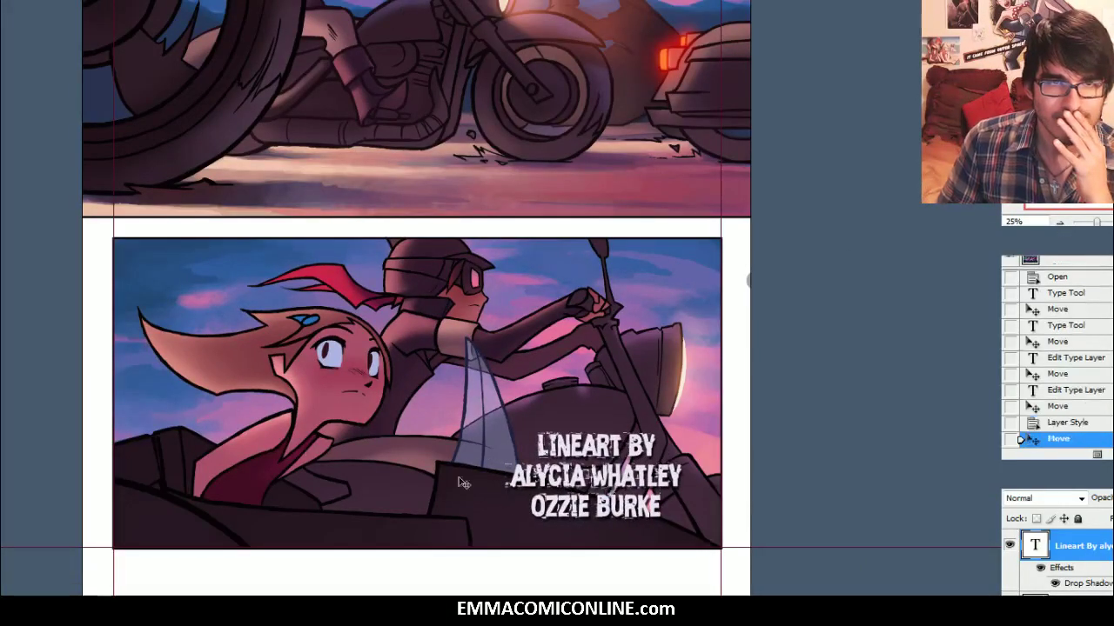
left_click_drag(655, 446, 536, 445)
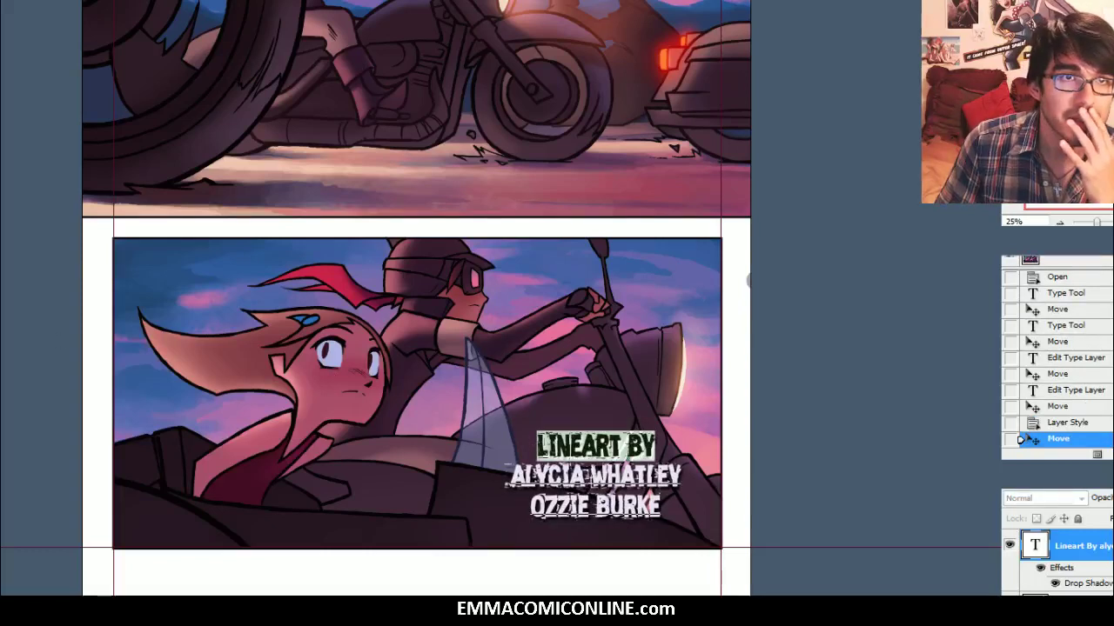
left_click(191, 135)
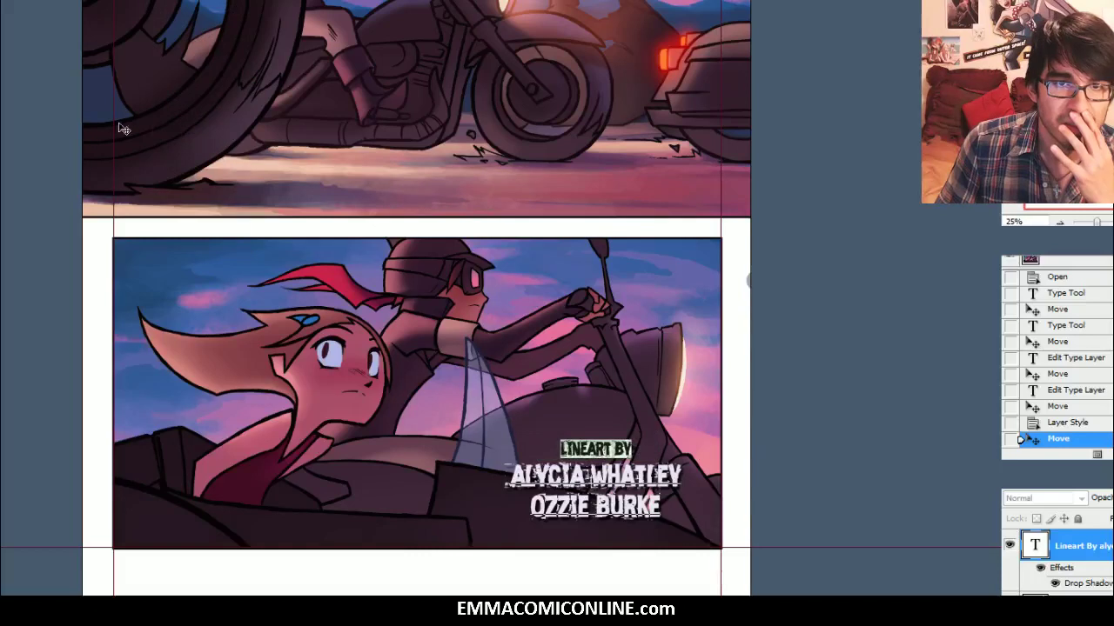
key("ctrl+Return")
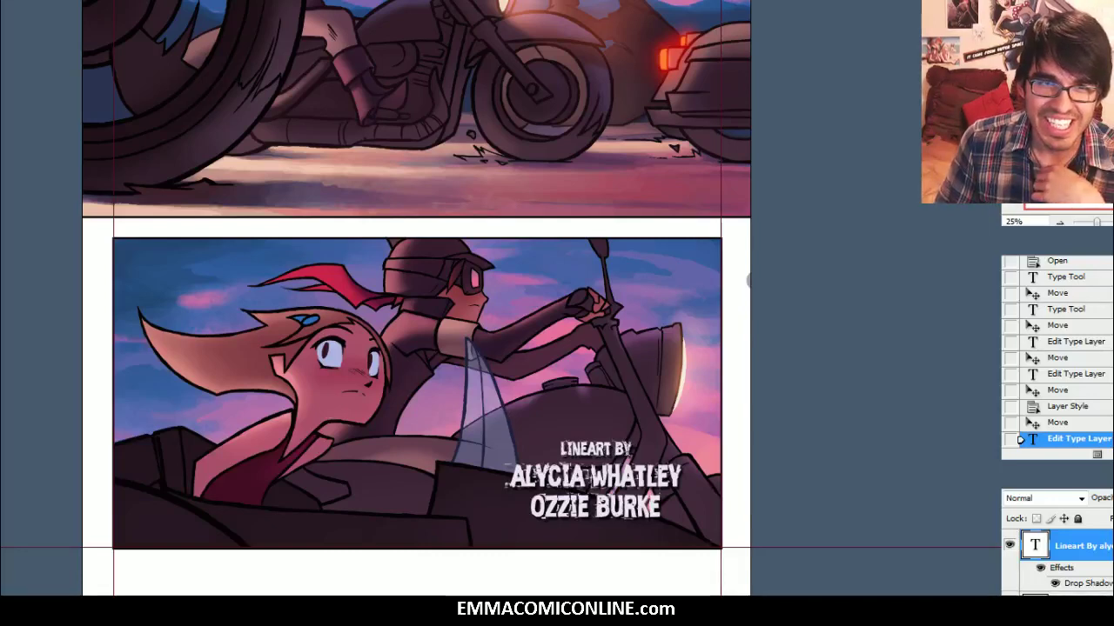
left_click_drag(634, 449, 559, 449)
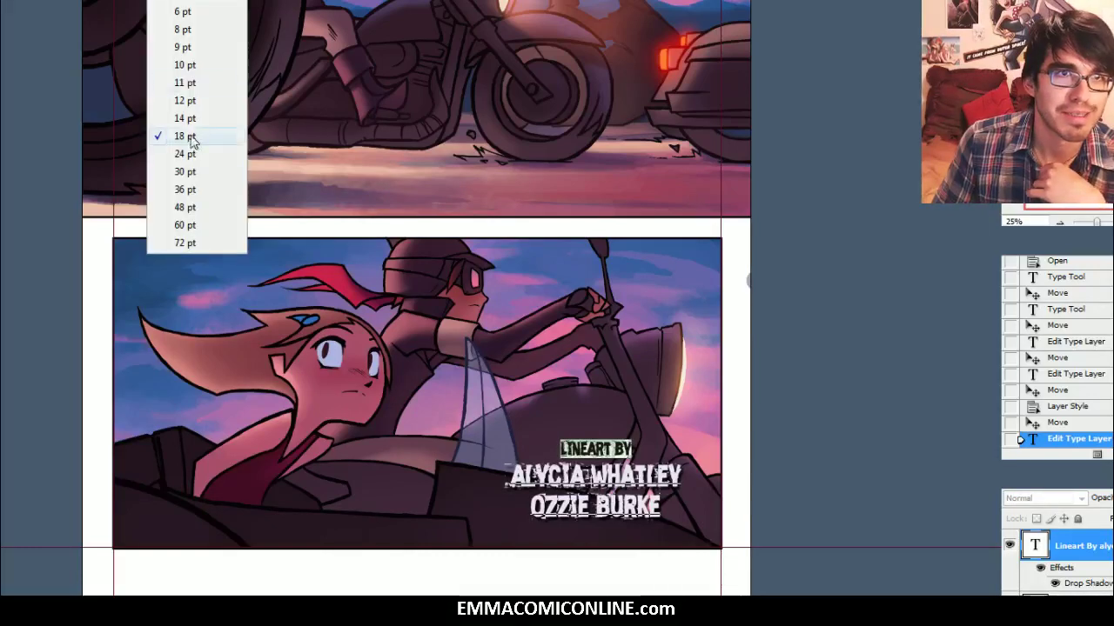
left_click(189, 145)
key("ctrl+Return")
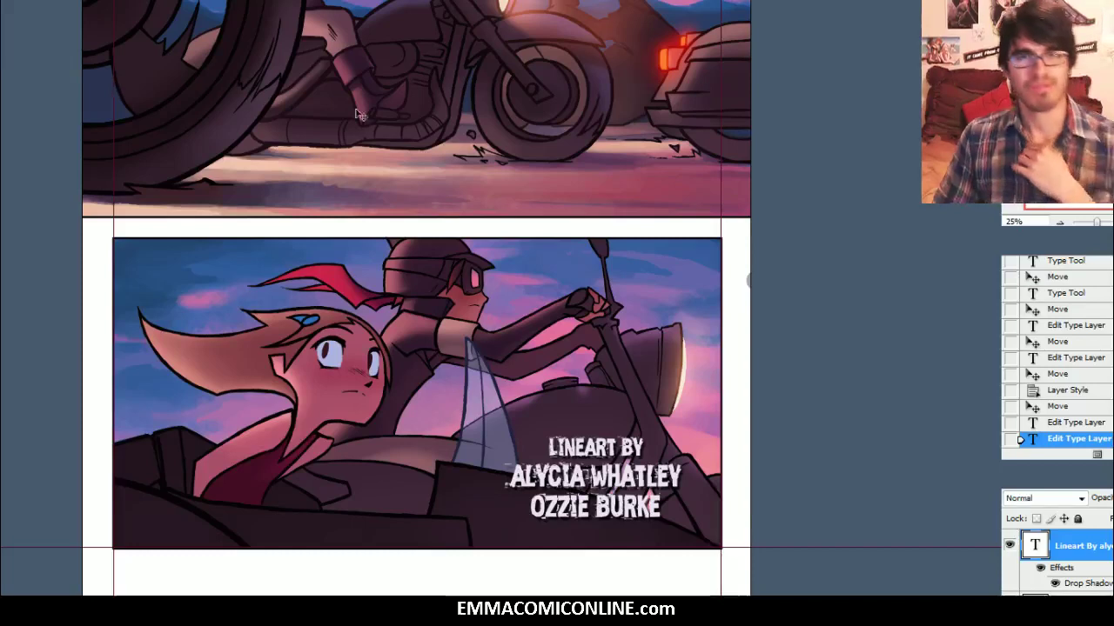
Nudge the lineart credit block slightly lower and left over the motorcycle
left_click_drag(624, 494, 609, 490)
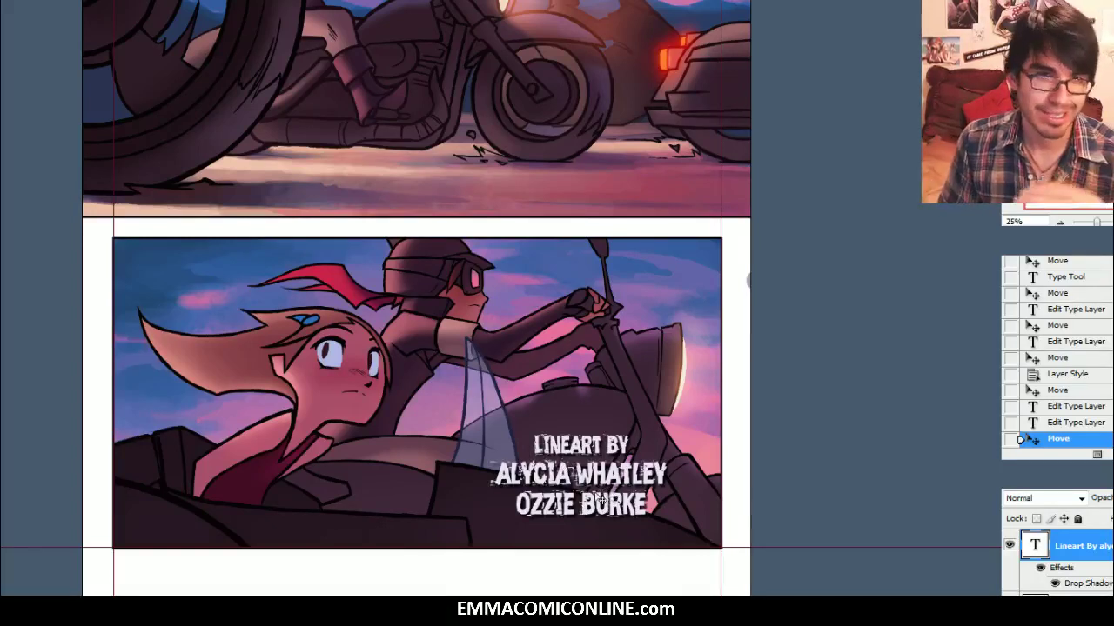
left_click_drag(496, 475, 492, 479)
left_click_drag(598, 470, 601, 468)
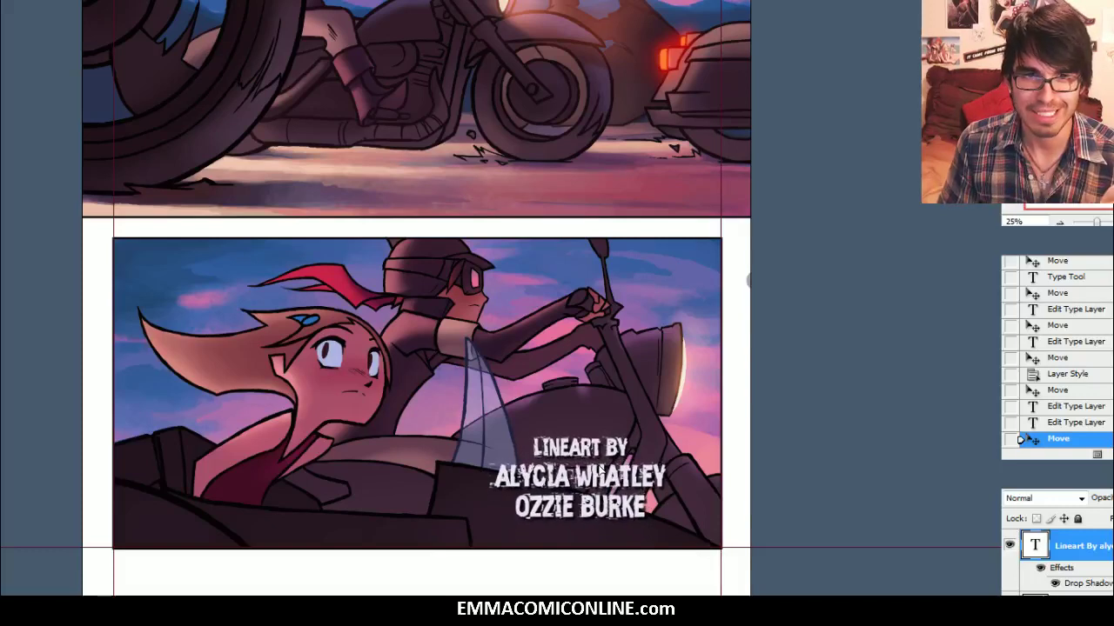
Make the 'CREATED BY' words in the top panel's credit a smaller font size
scroll(600, 469, "up", 5)
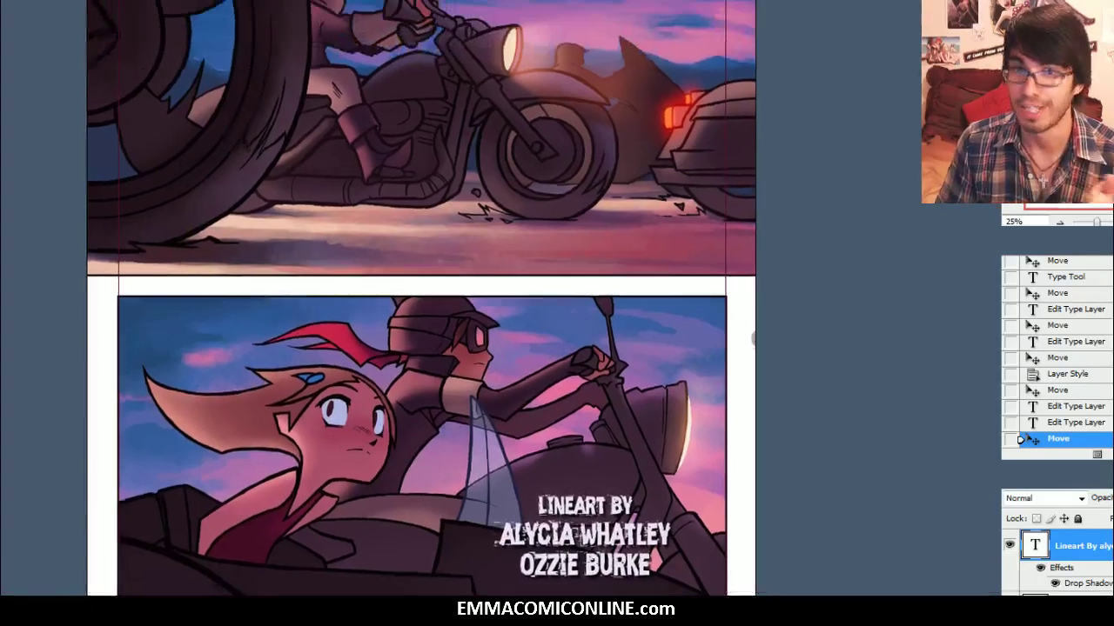
scroll(433, 298, "up", 1)
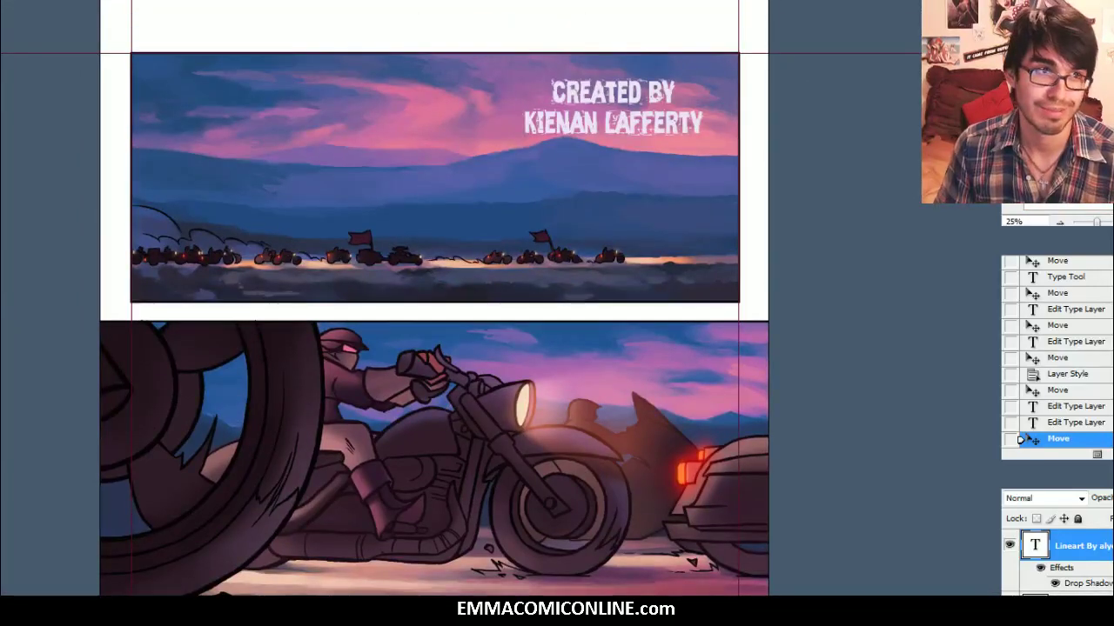
key("t")
left_click_drag(553, 92, 676, 92)
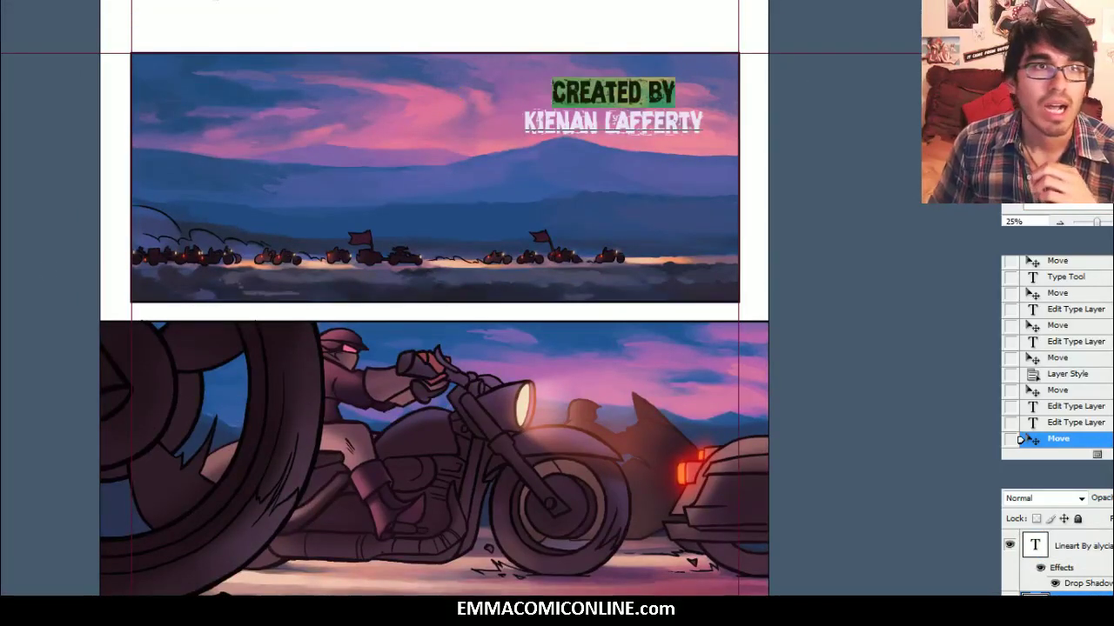
left_click(186, 2)
left_click(186, 152)
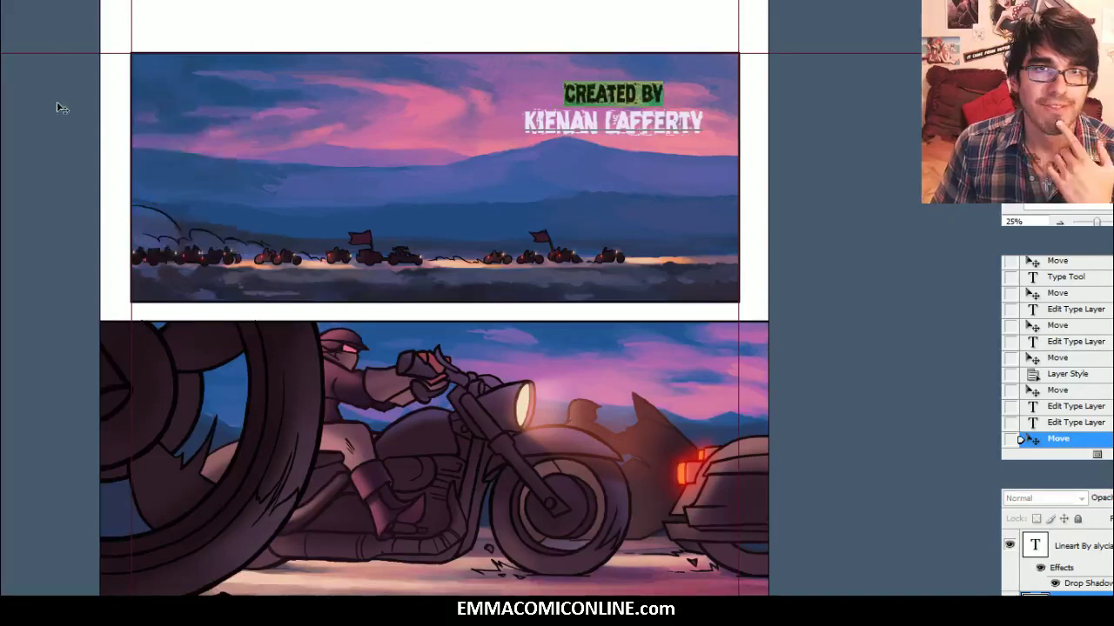
key("ctrl+Return")
Copy the lineart credit's layer style onto the 'CREATED BY' credit and move it lower
scroll(433, 299, "down", 9)
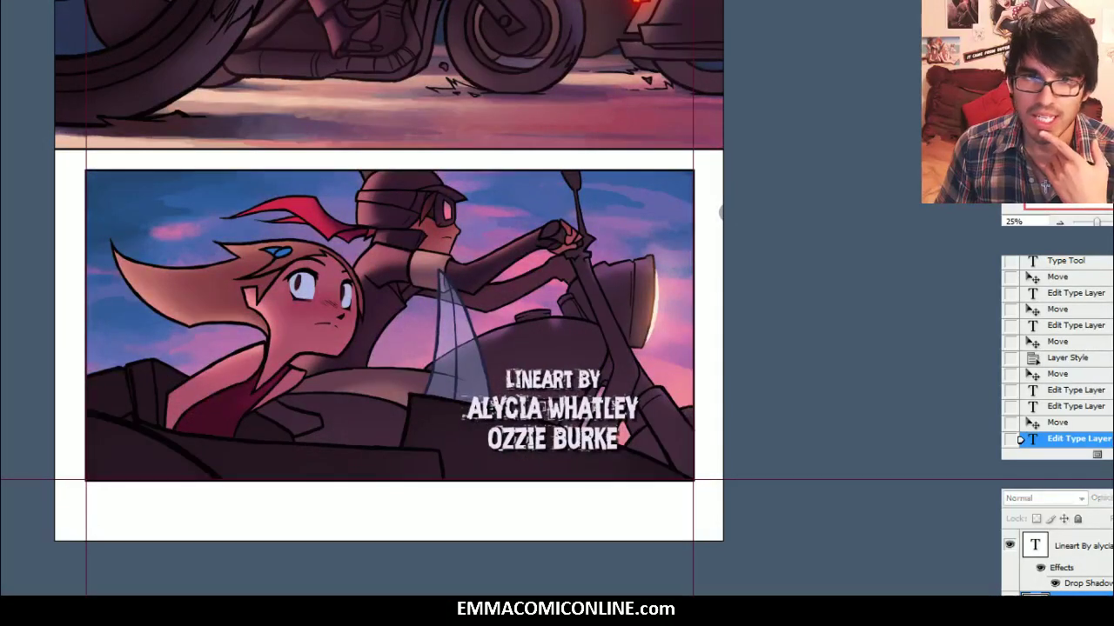
right_click(1085, 539)
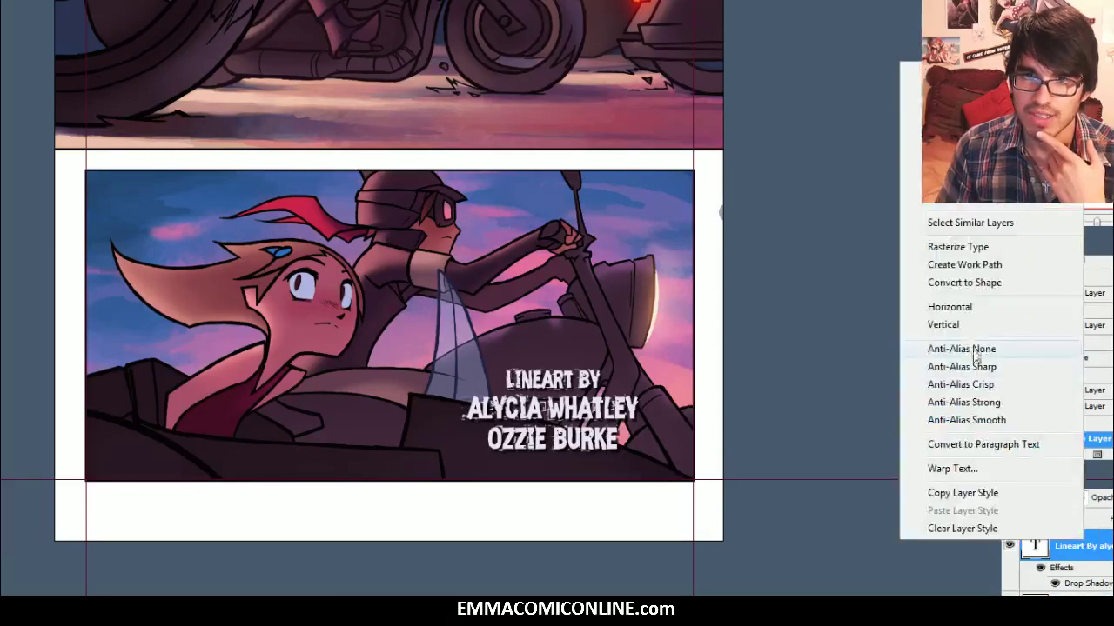
left_click(980, 493)
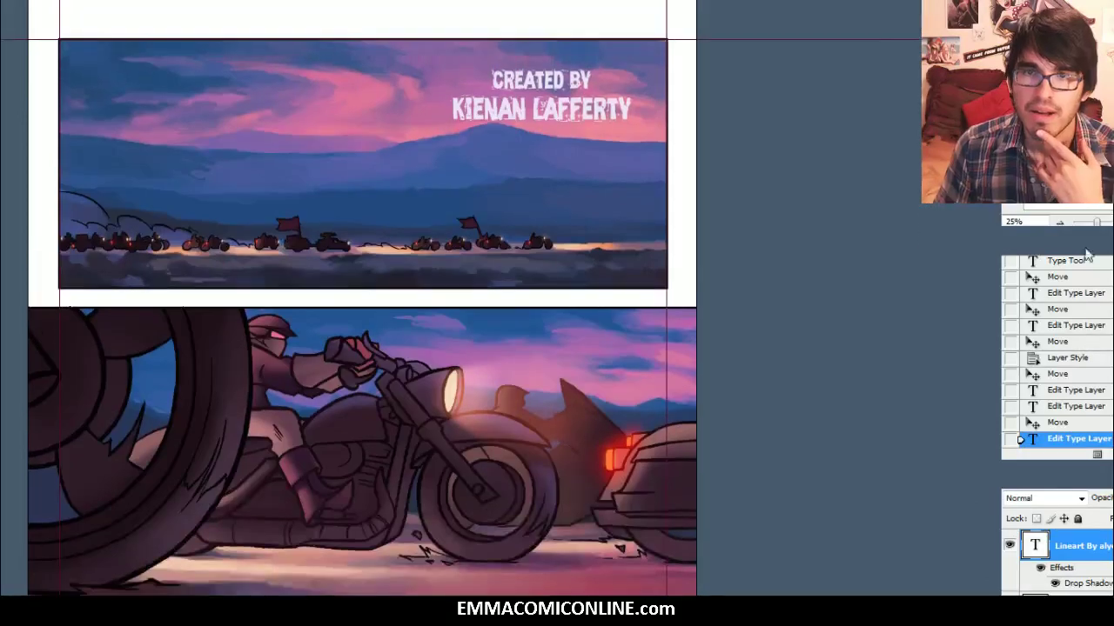
right_click(1079, 546)
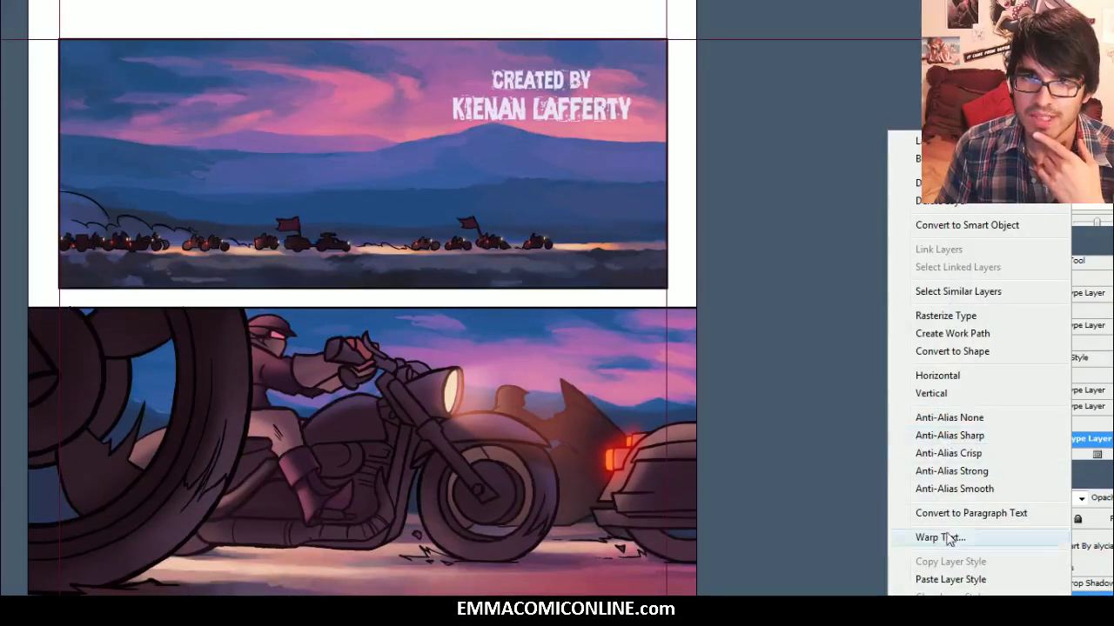
left_click(950, 579)
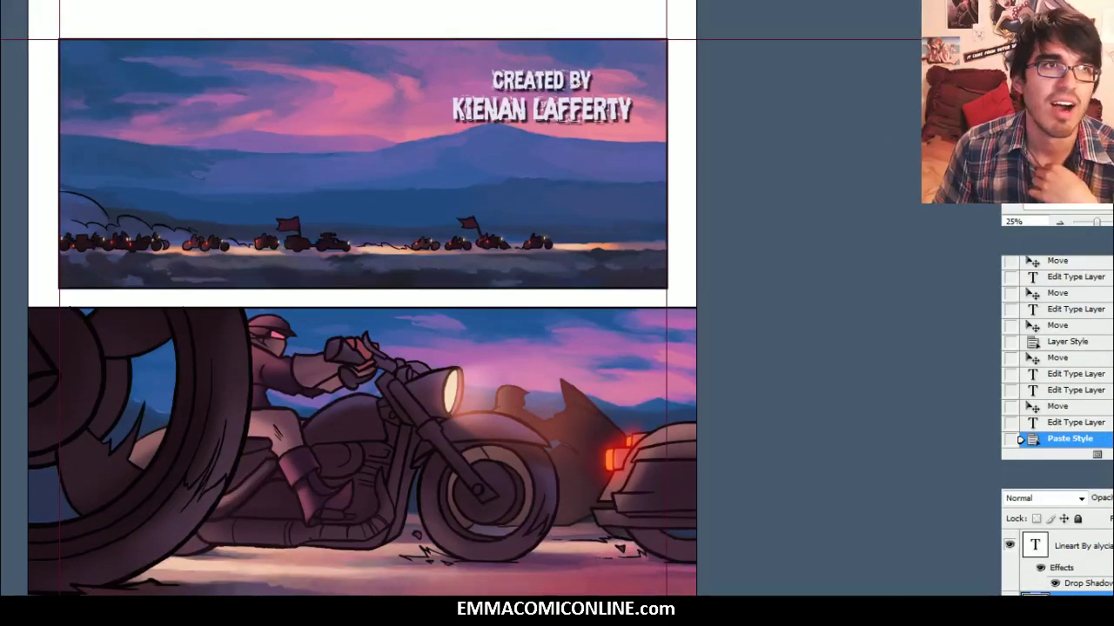
left_click_drag(541, 110, 572, 183)
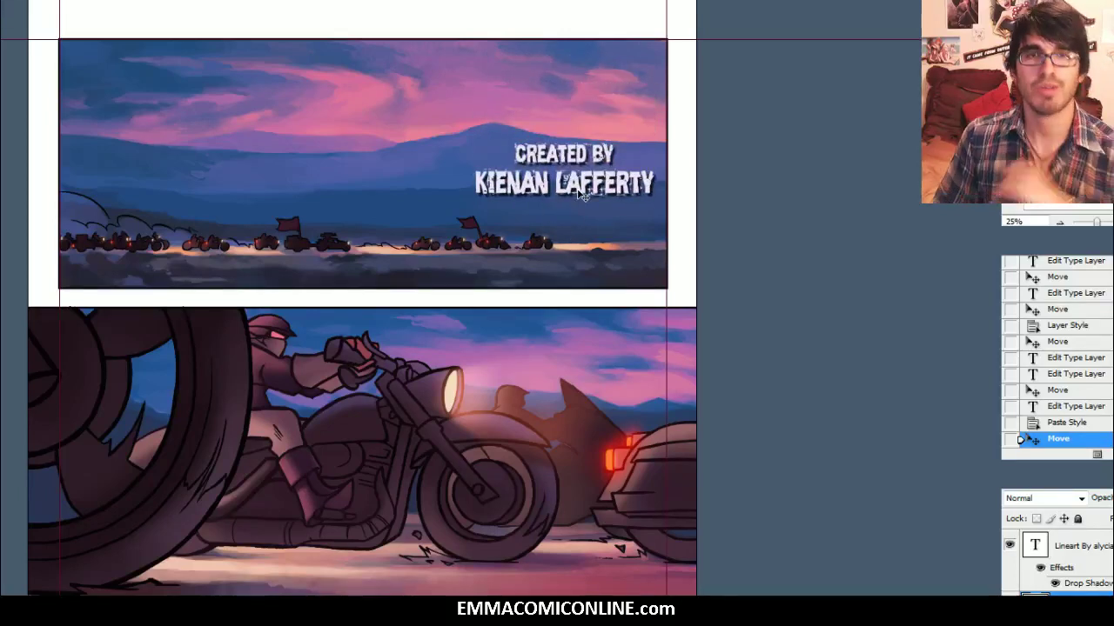
Move the 'CREATED BY' credit back up near the top right of the opening panel
key("Left")
key("Left")
key("Left")
key("Left")
key("Up")
key("Up")
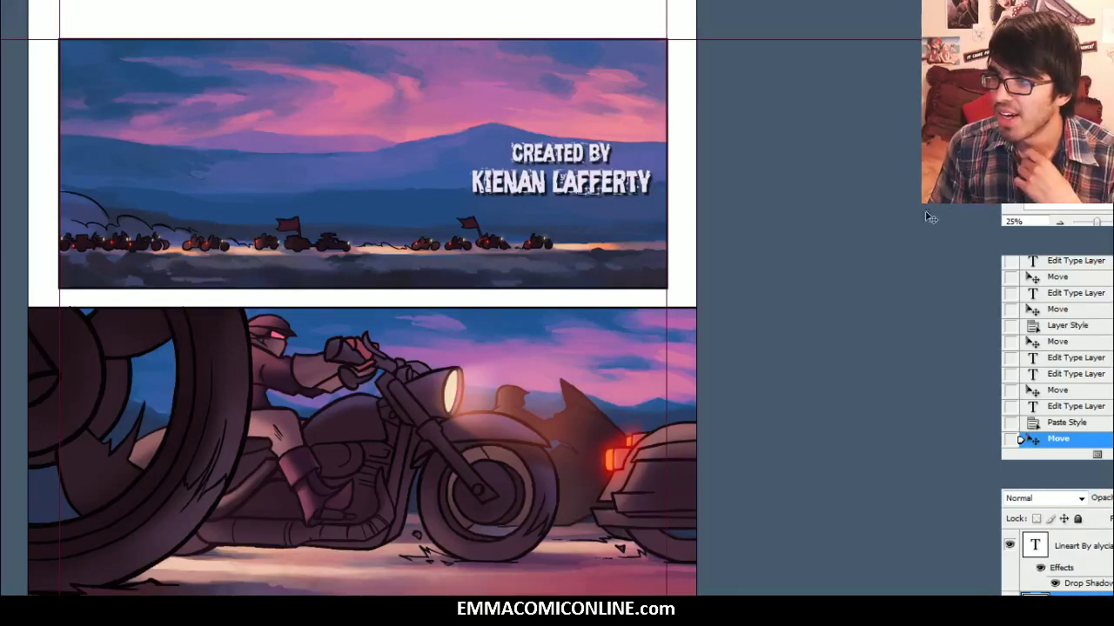
left_click_drag(595, 193, 597, 105)
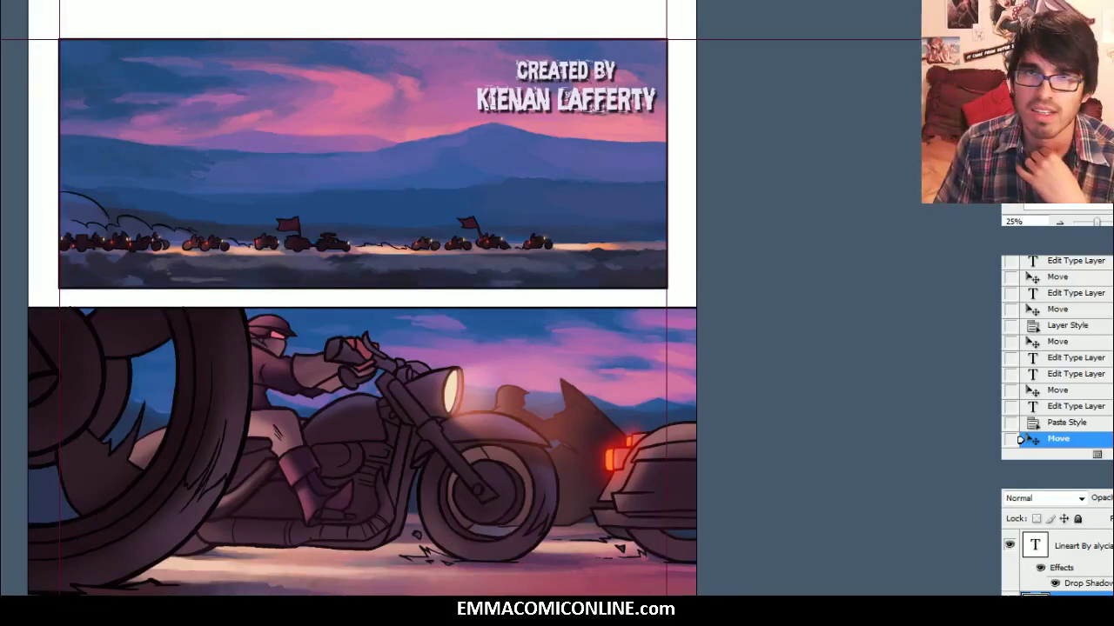
scroll(362, 304, "down", 2)
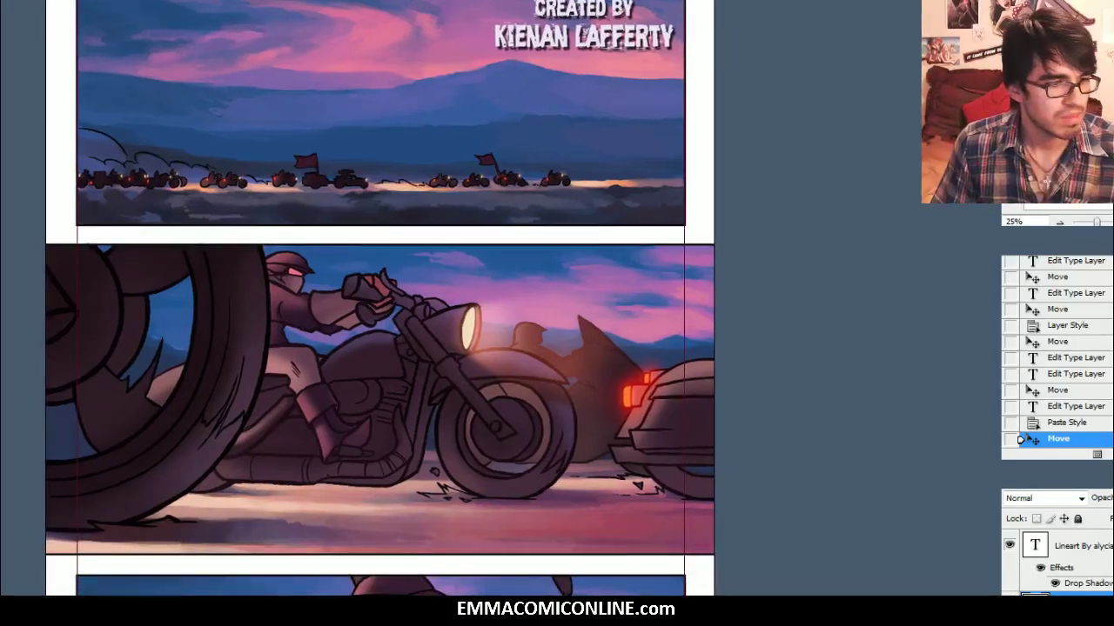
scroll(374, 300, "down", 10)
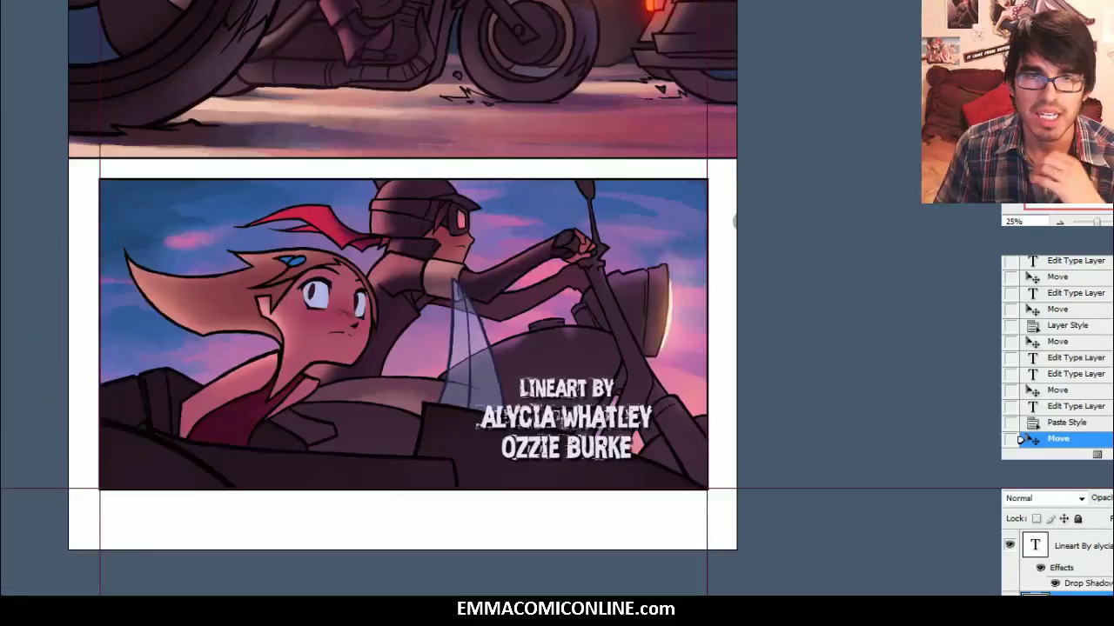
scroll(400, 305, "right", 1)
scroll(399, 290, "up", 1)
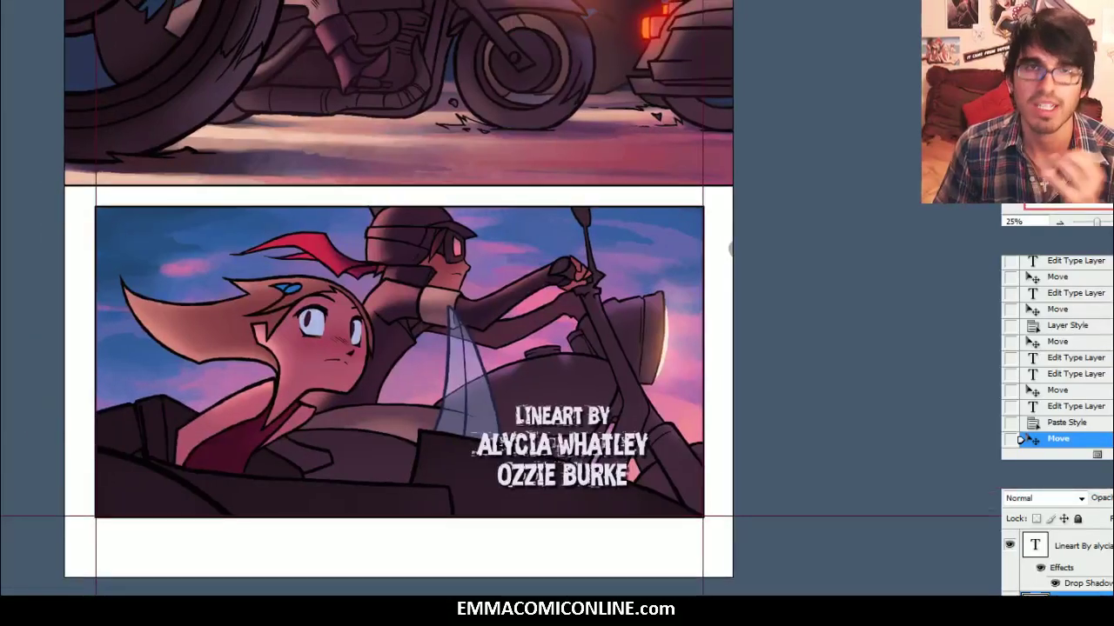
scroll(398, 290, "down", 1)
scroll(399, 289, "up", 2)
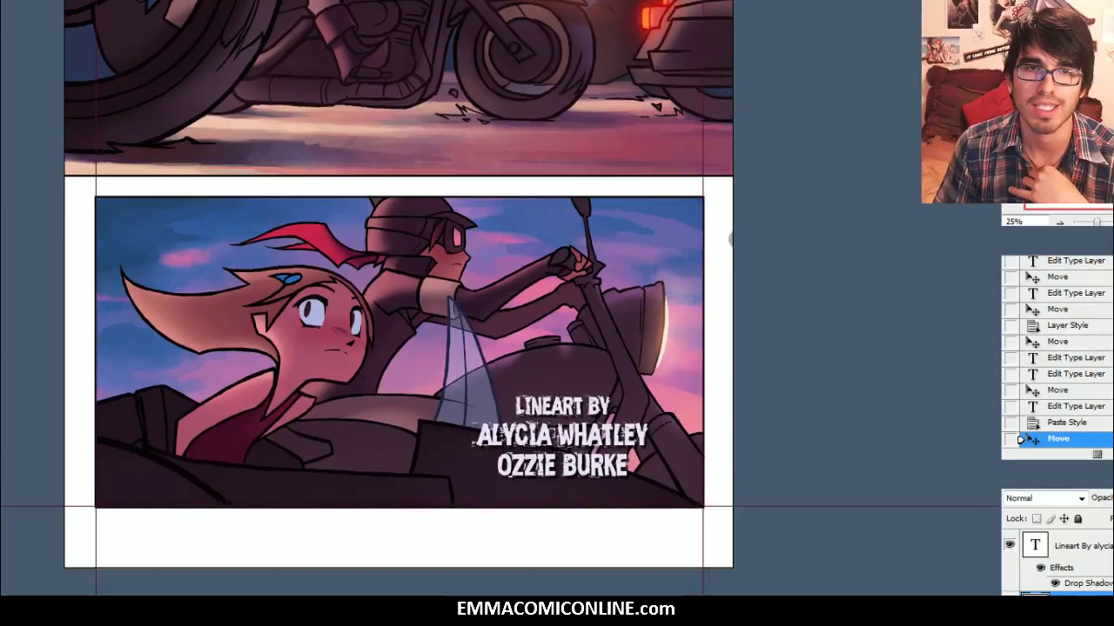
scroll(398, 290, "up", 5)
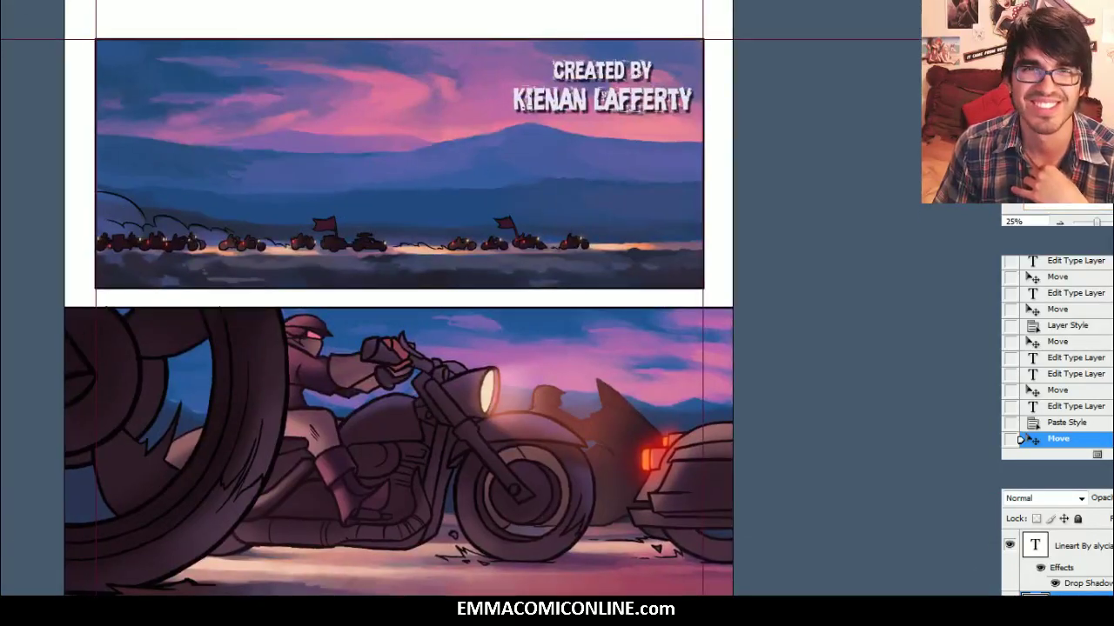
left_click_drag(612, 113, 612, 87)
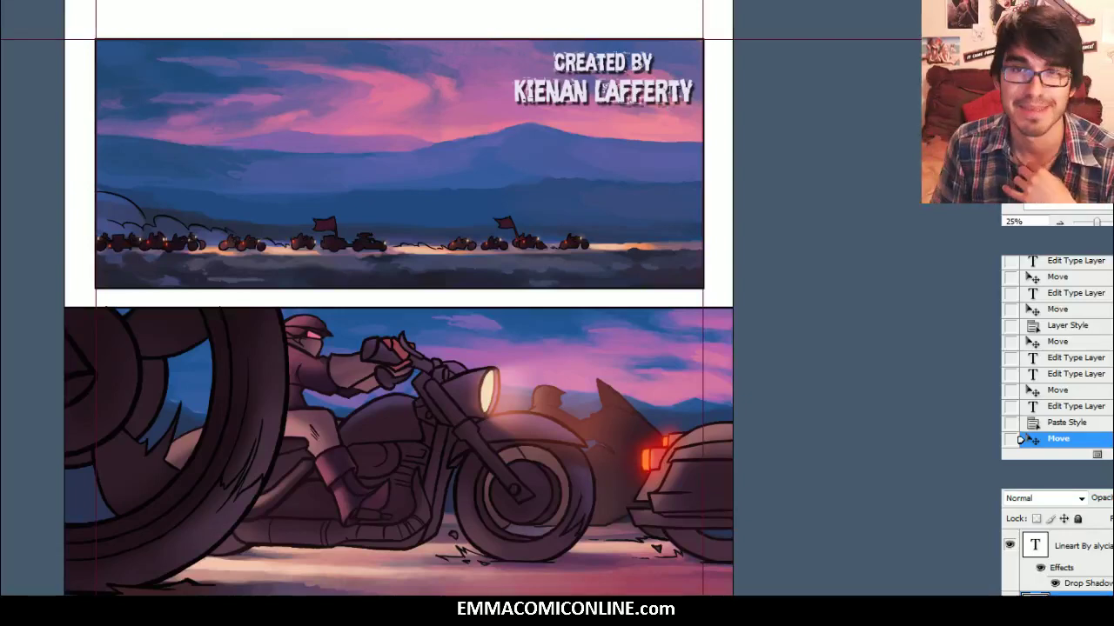
Zoom to 50% on the lineart credit in the riders panel
scroll(752, 189, "down", 7)
scroll(753, 190, "right", 1)
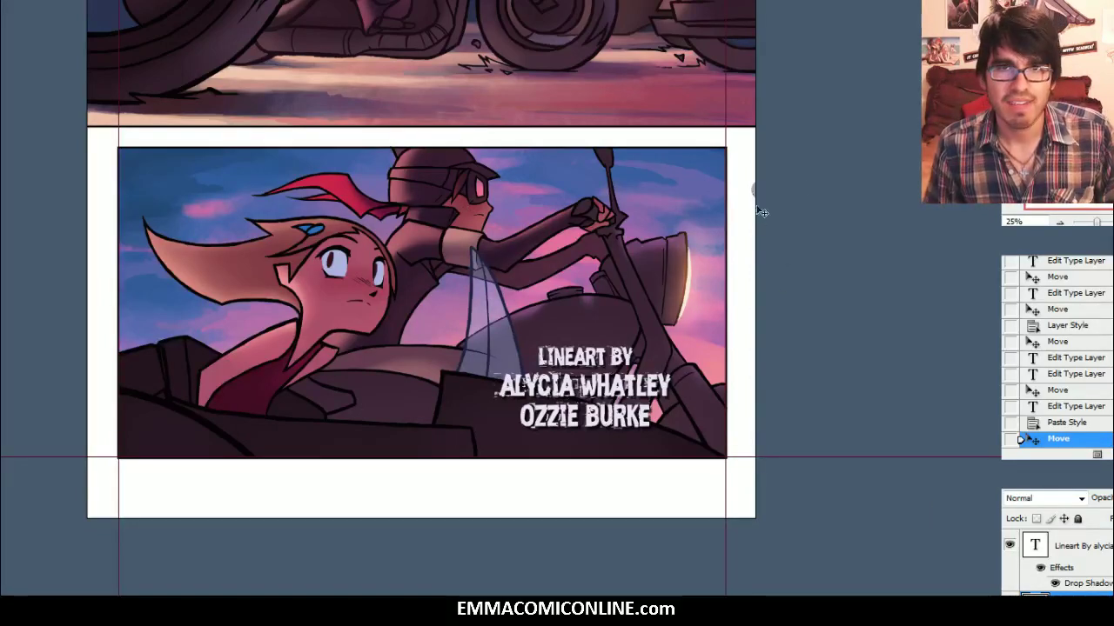
key("ctrl+plus")
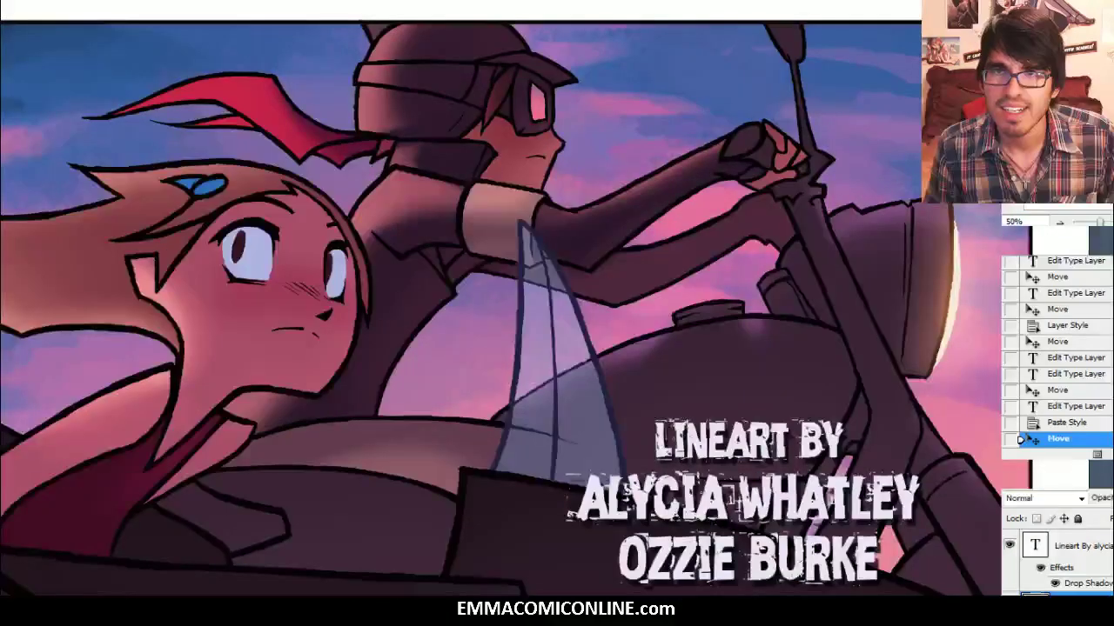
scroll(752, 222, "right", 5)
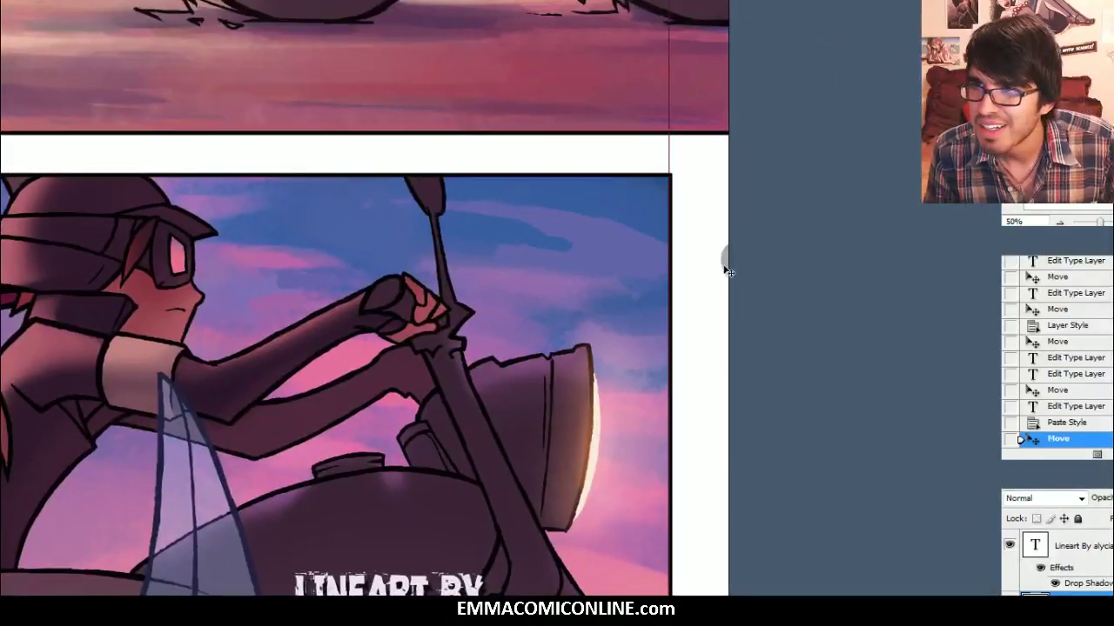
Toggle the frames, Group 1 and windshield glass layers off and on to find the blob
scroll(1048, 565, "down", 4)
left_click(1009, 546)
left_click(1009, 546)
scroll(1012, 566, "down", 3)
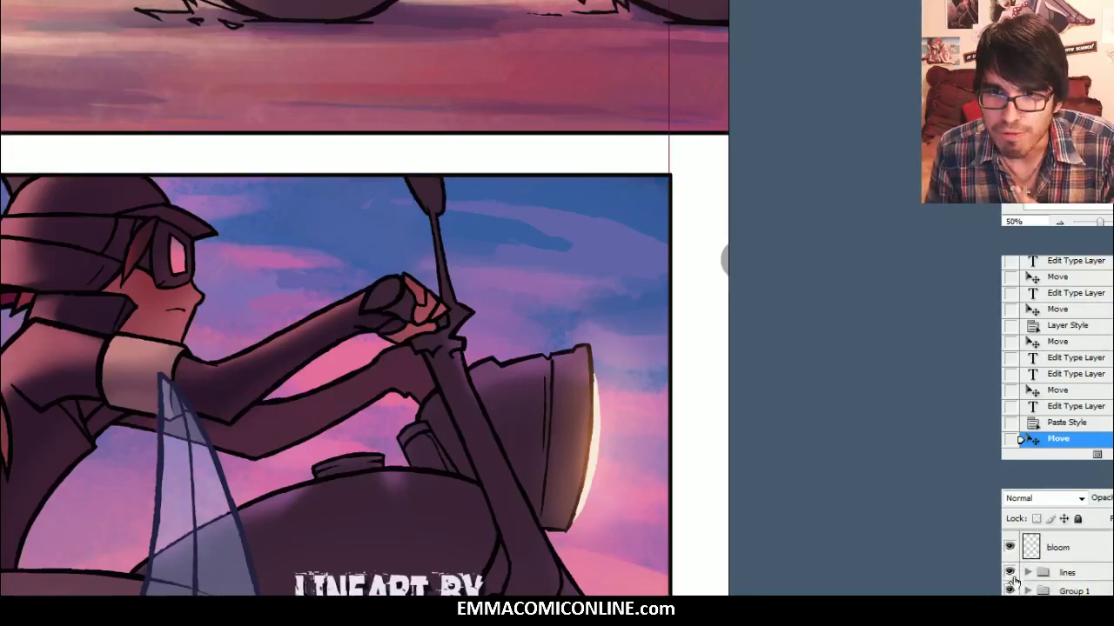
left_click(1009, 591)
left_click(1009, 591)
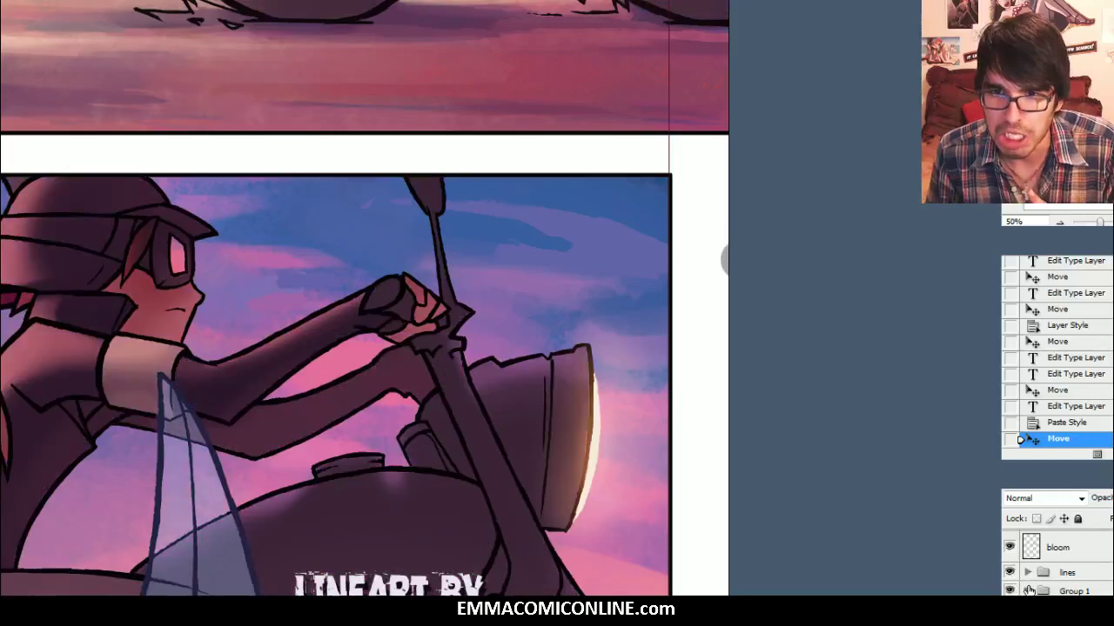
scroll(1030, 591, "down", 3)
scroll(1067, 591, "up", 2)
left_click(1009, 555)
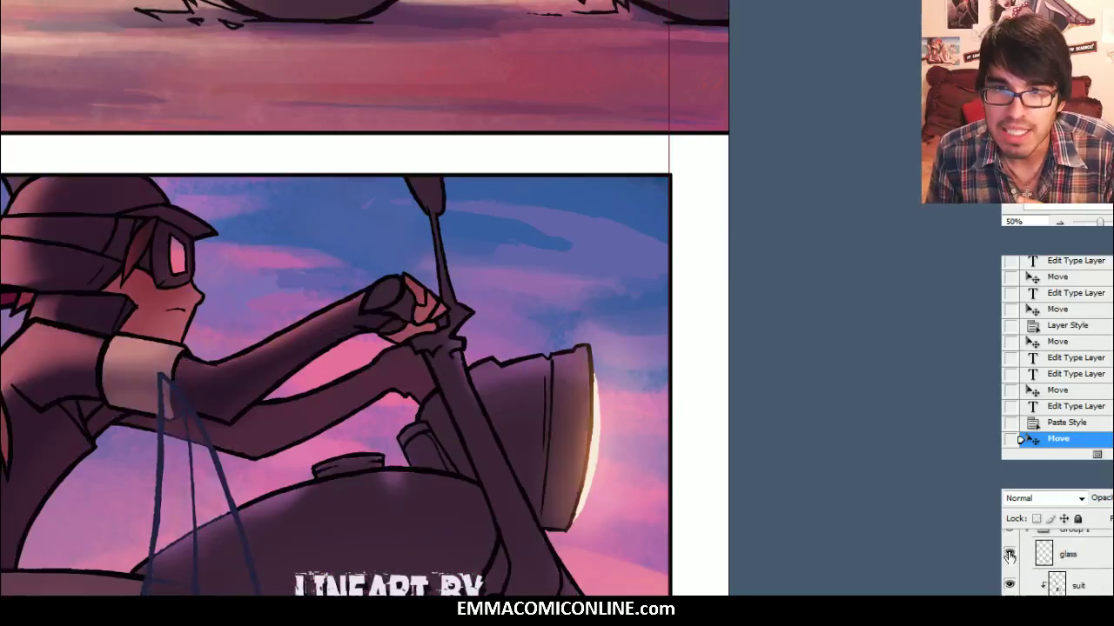
left_click(1009, 555)
Delete the grey blob at the canvas edge from the glass layer, then zoom out to 25%
left_click(1079, 556)
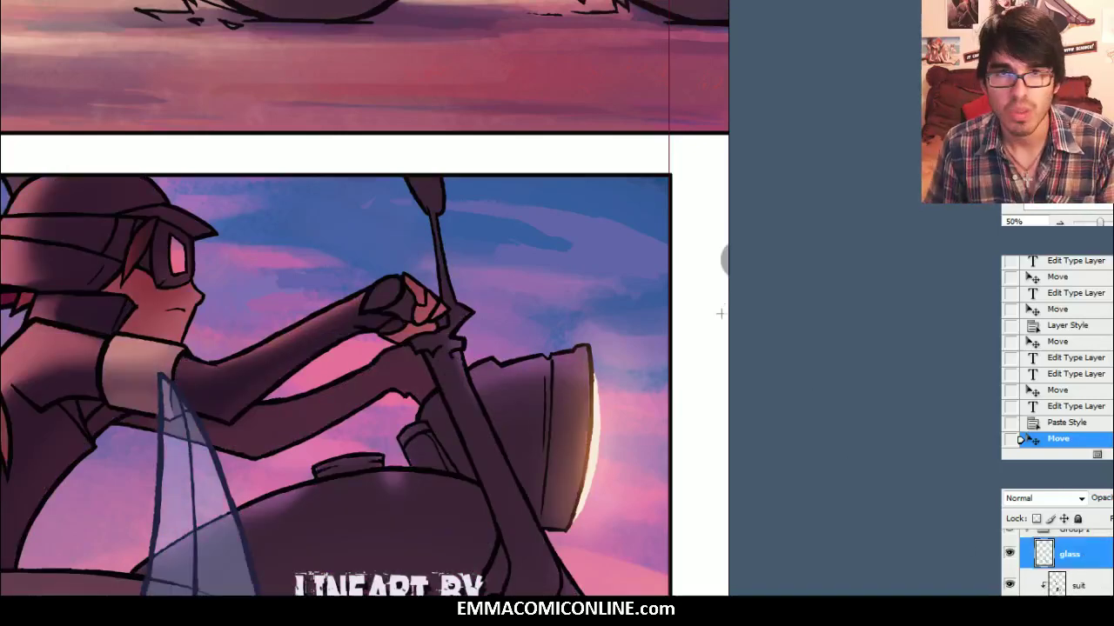
left_click_drag(720, 313, 742, 228)
key("Delete")
key("ctrl+d")
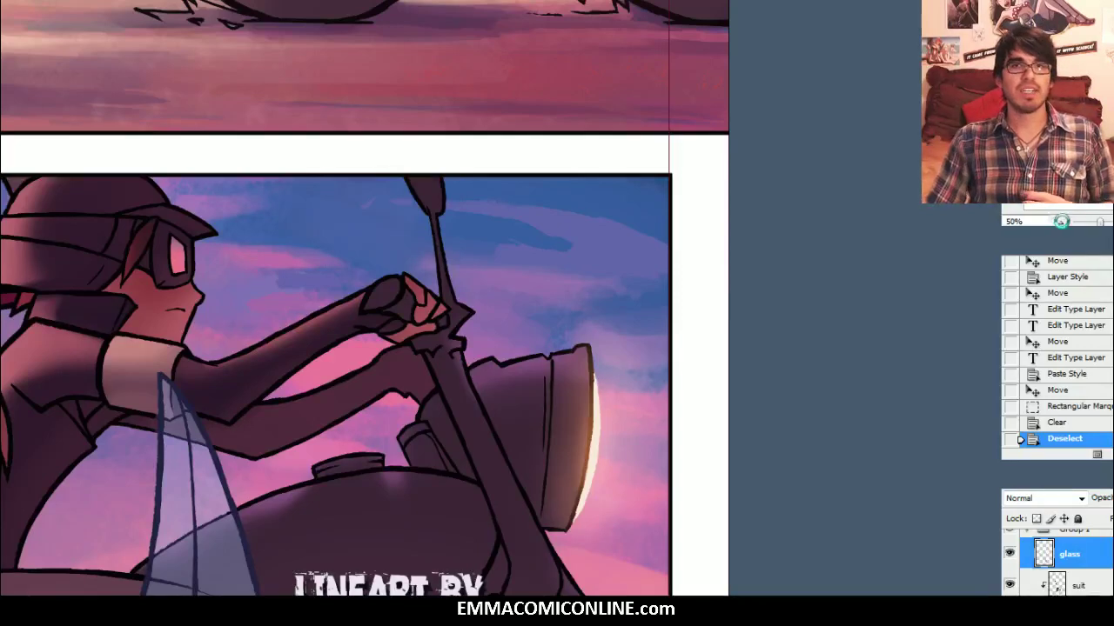
left_click(1060, 223)
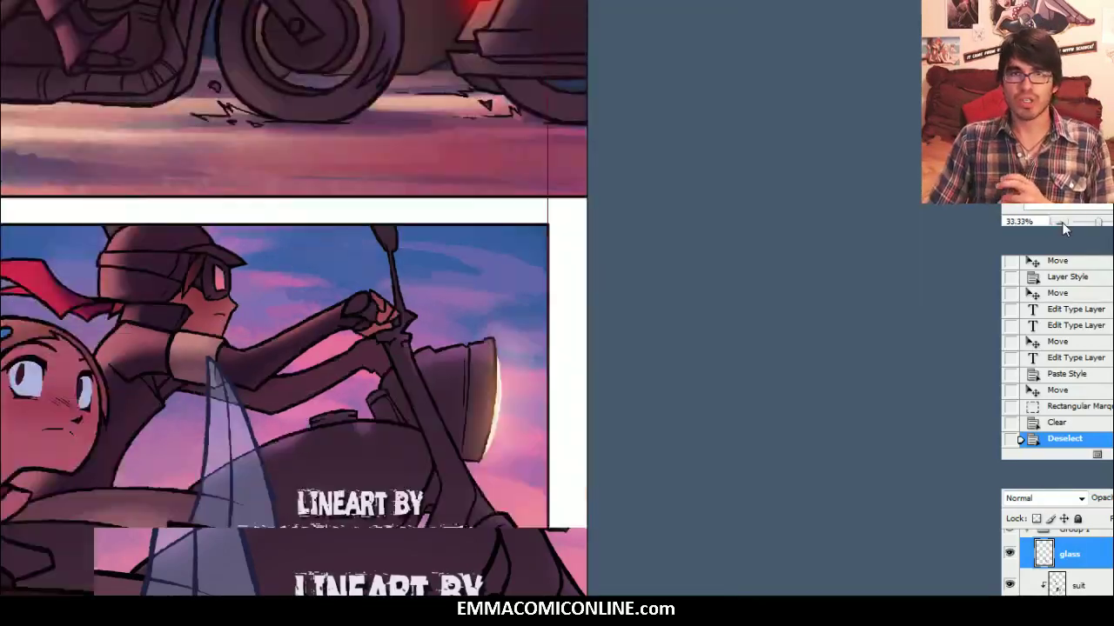
scroll(366, 295, "up", 5)
scroll(312, 299, "up", 2)
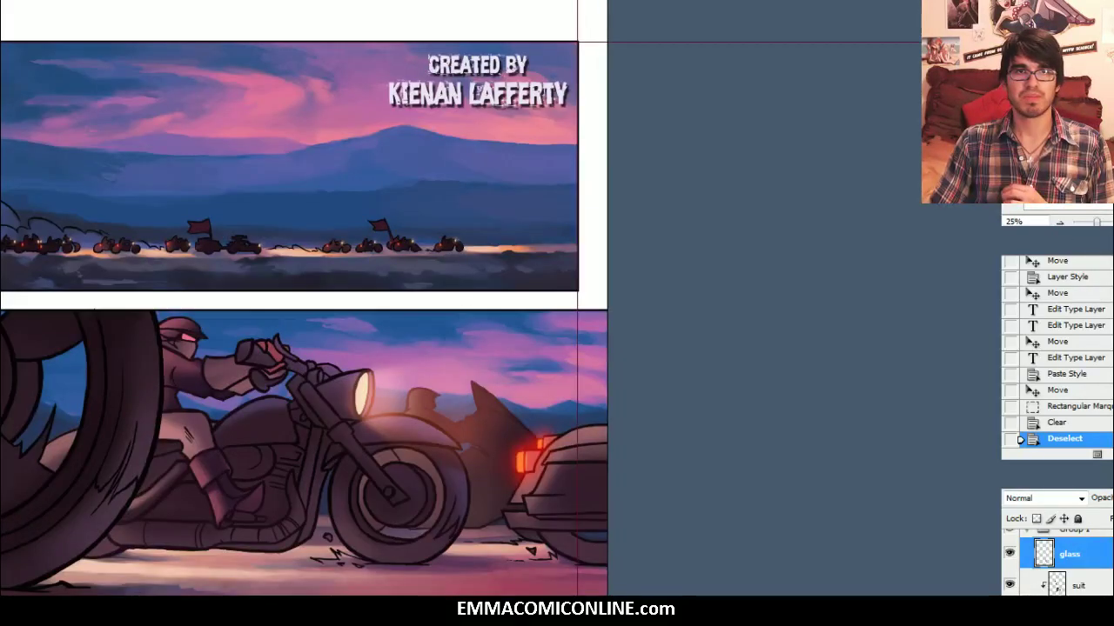
scroll(312, 299, "down", 6)
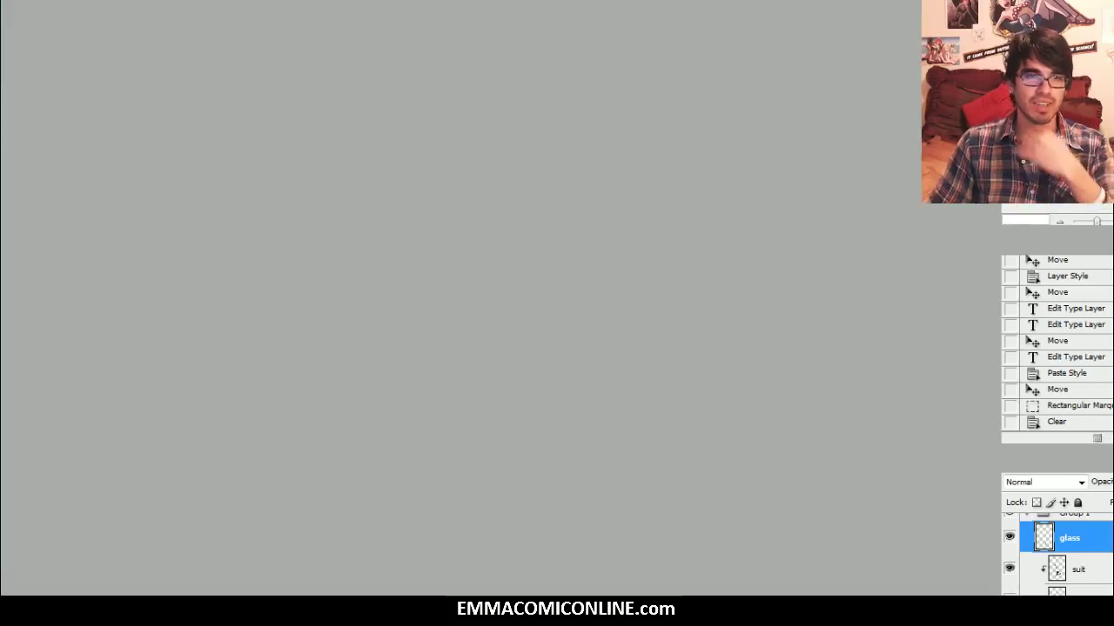
Close the finished page and show pg02.psd maximized at 25% zoom
key("ctrl+w")
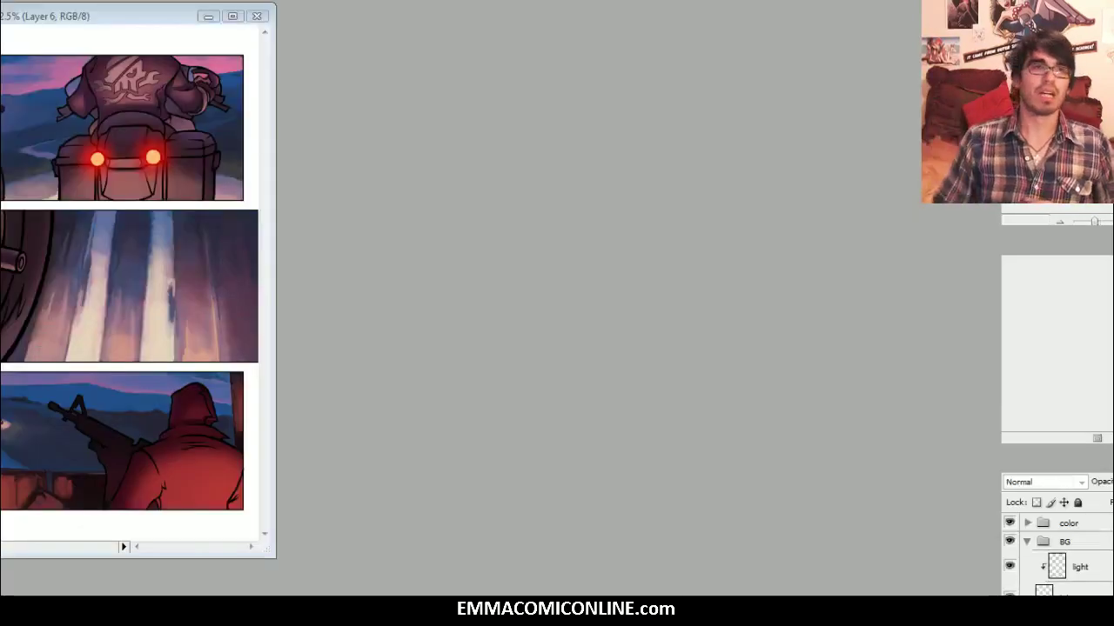
left_click(232, 16)
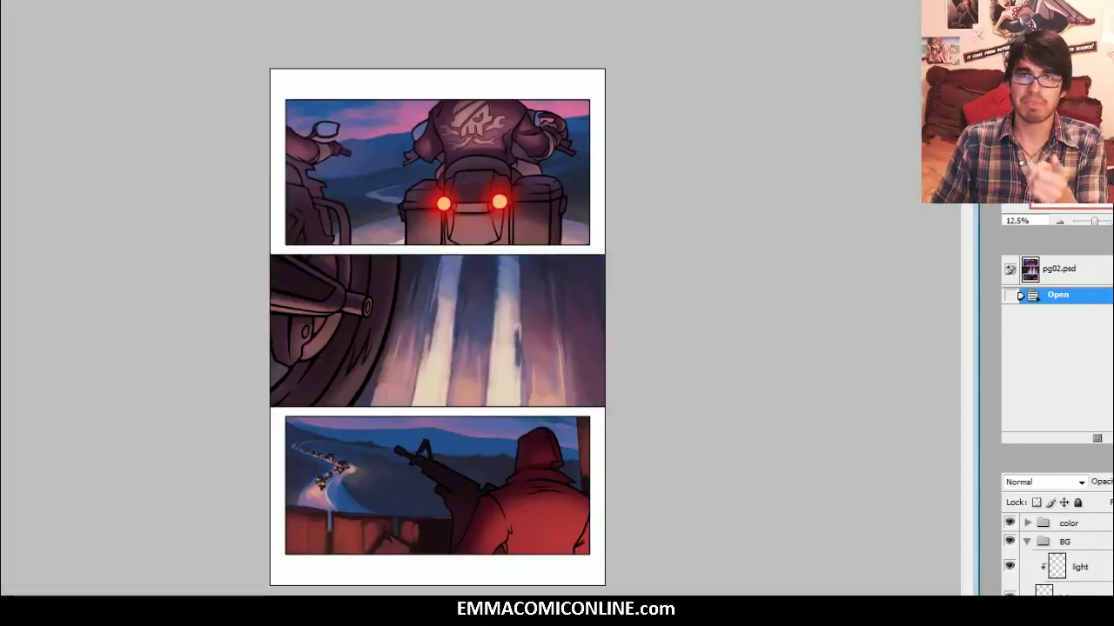
key("ctrl+plus")
key("ctrl+plus")
scroll(864, 180, "down", 1)
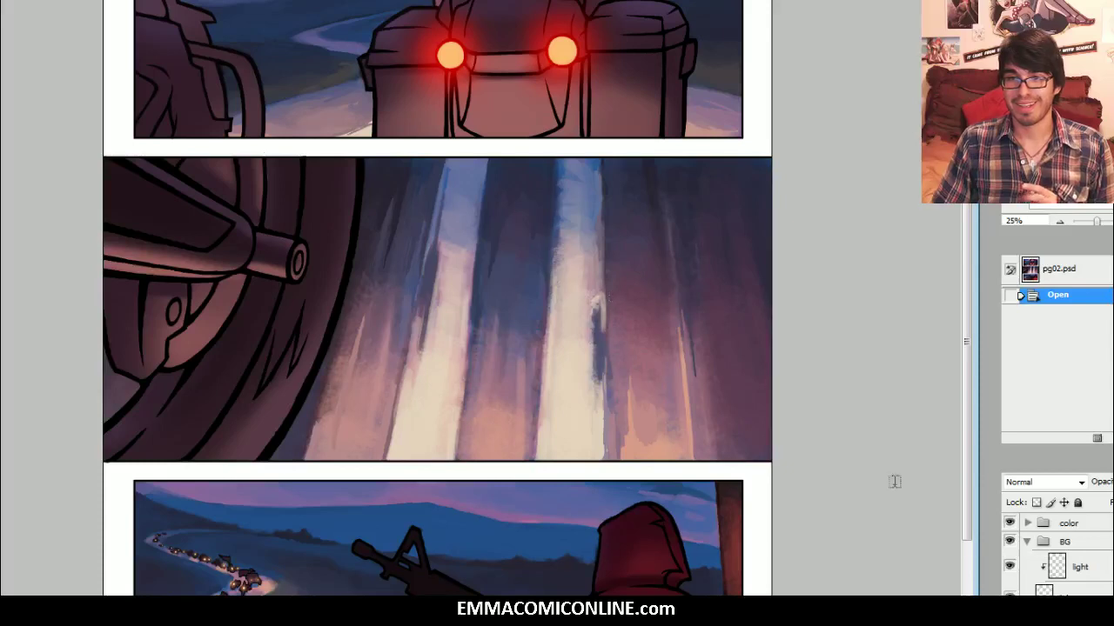
scroll(1038, 570, "down", 2)
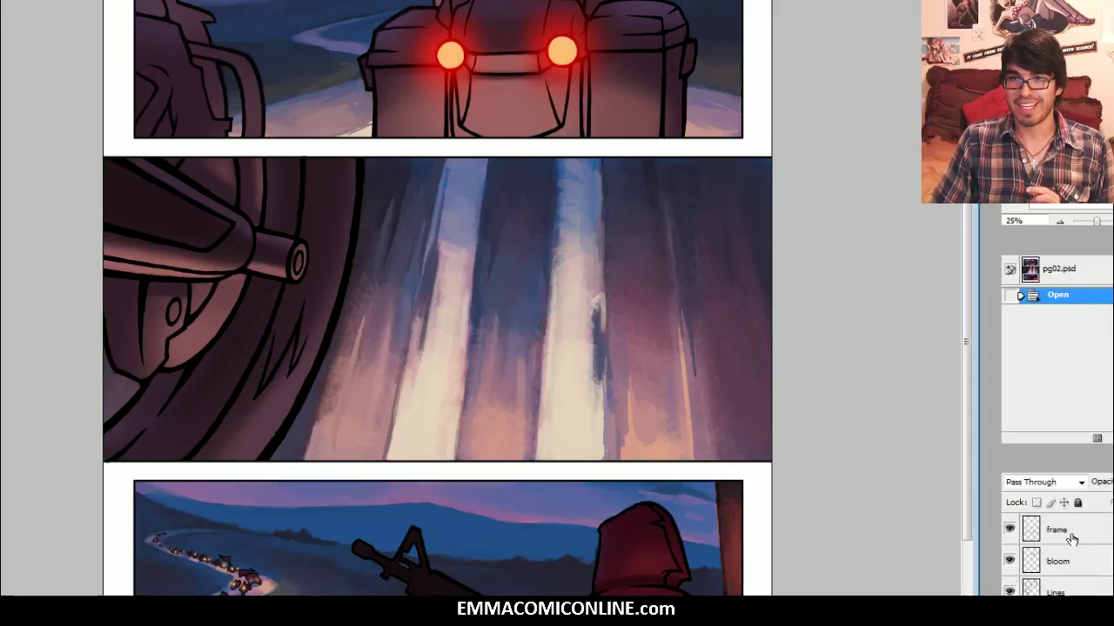
Type a 30 pt two-line credit, 'WRITTEN BY' over the writer's name, and move it upper right
left_click(1068, 536)
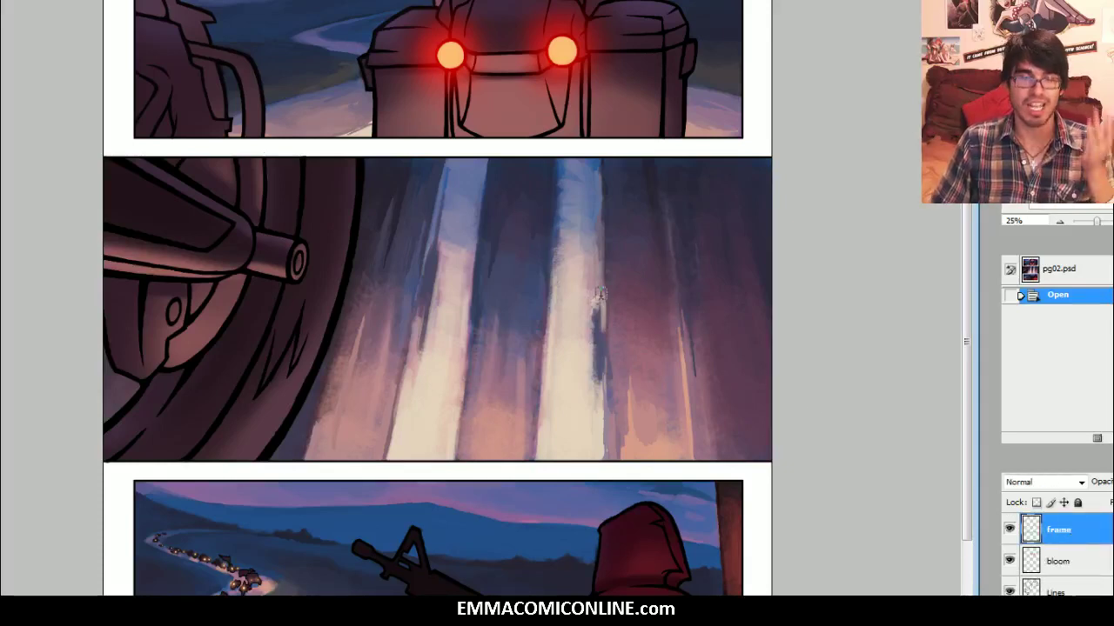
left_click(587, 266)
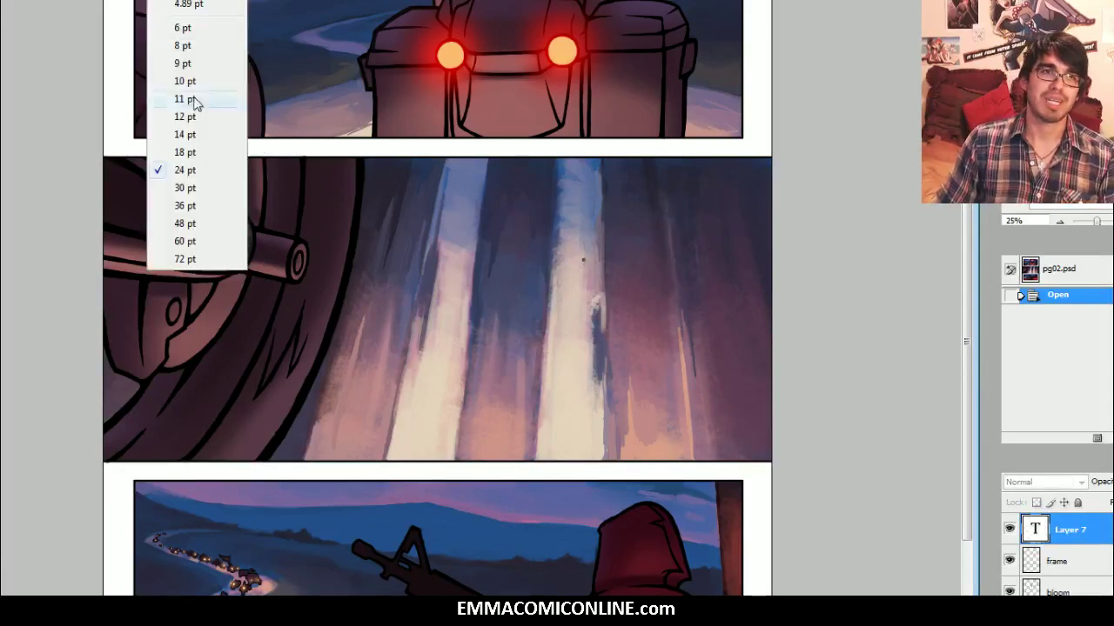
left_click(189, 186)
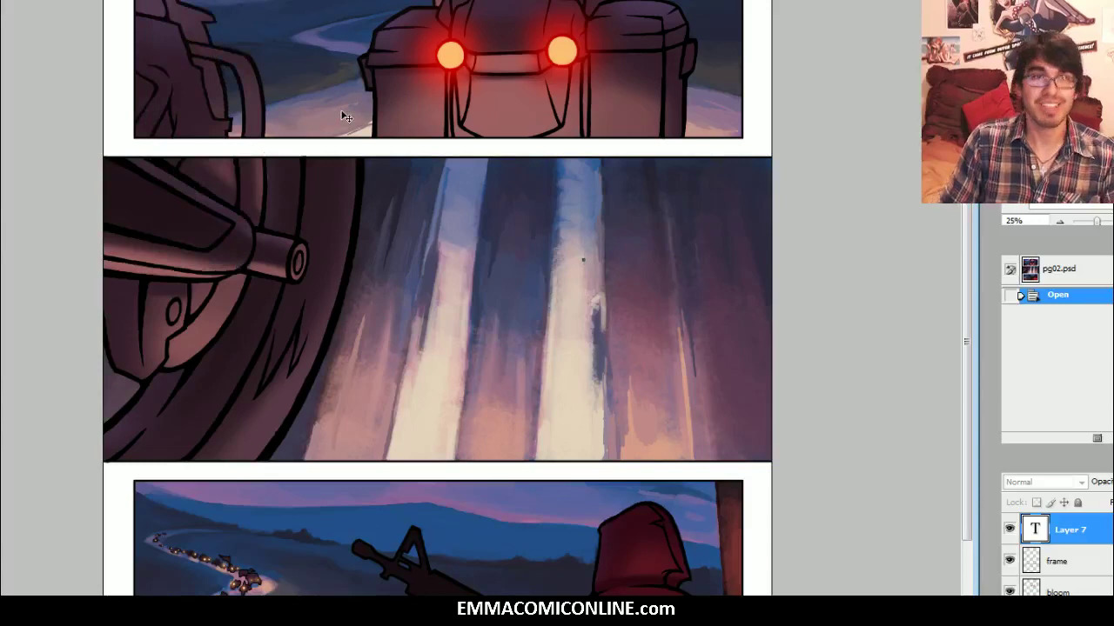
type("WRITTEN")
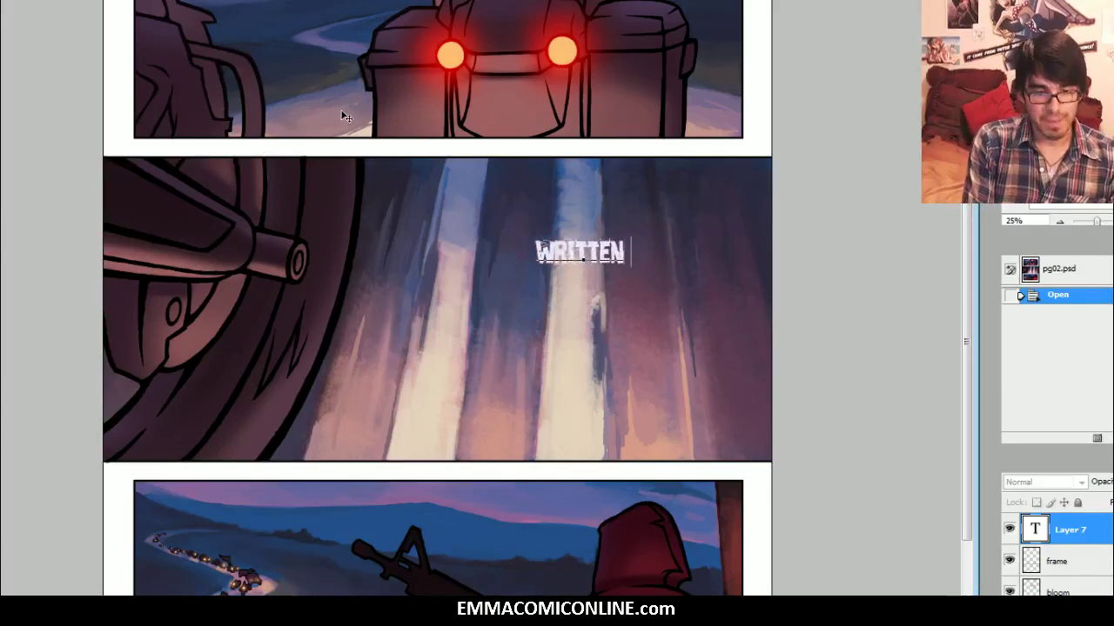
type(" BY")
key("Return")
type("DAVID")
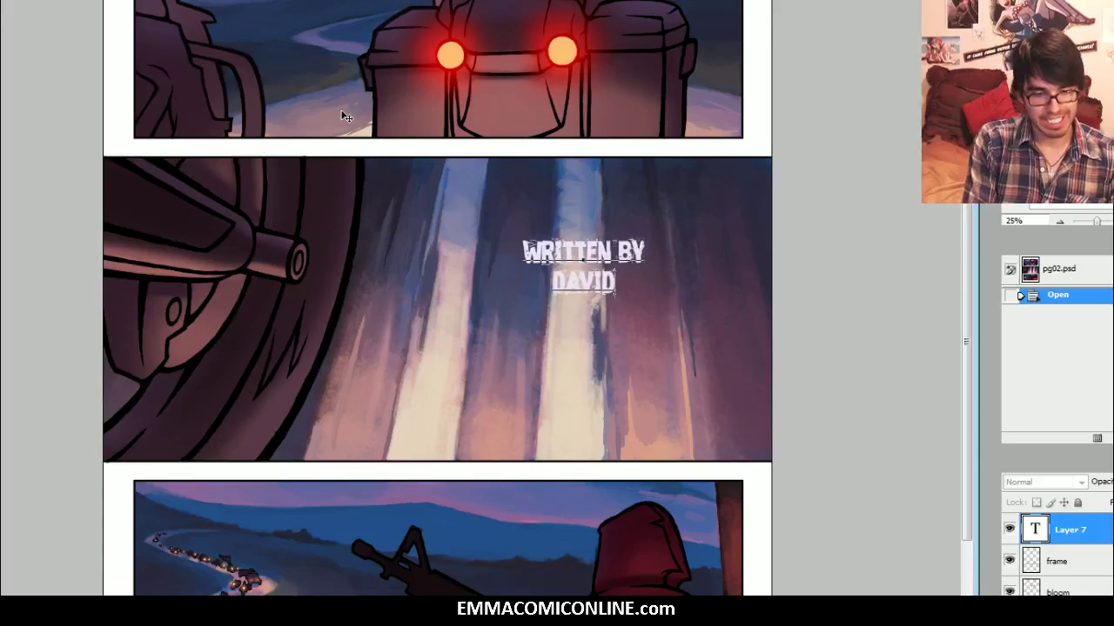
type(" ELLISON")
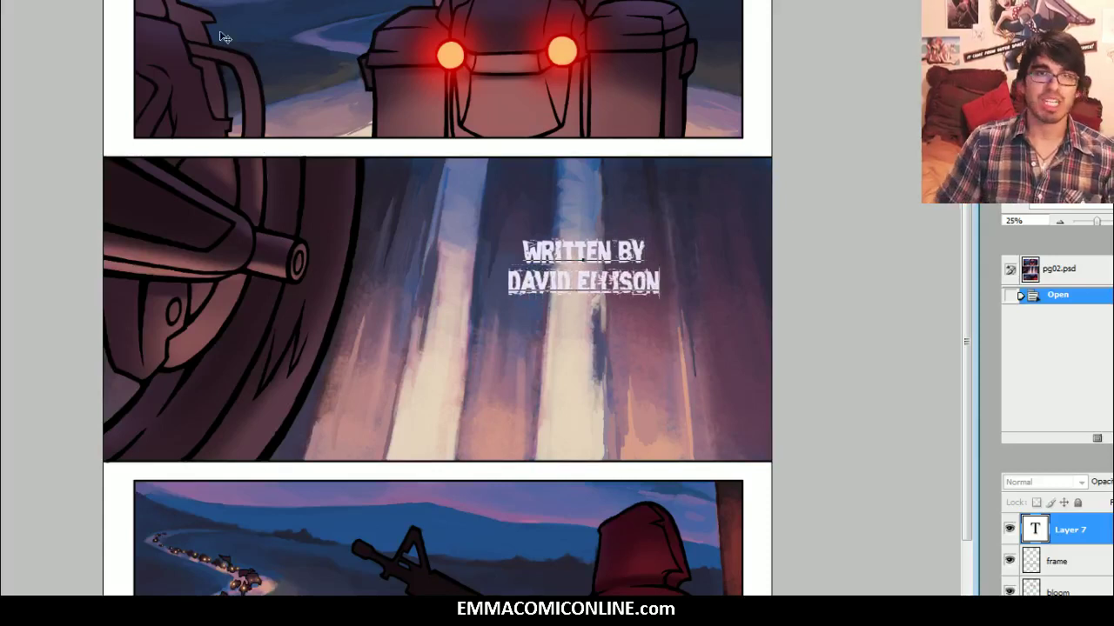
key("ctrl+Return")
left_click_drag(573, 248, 642, 204)
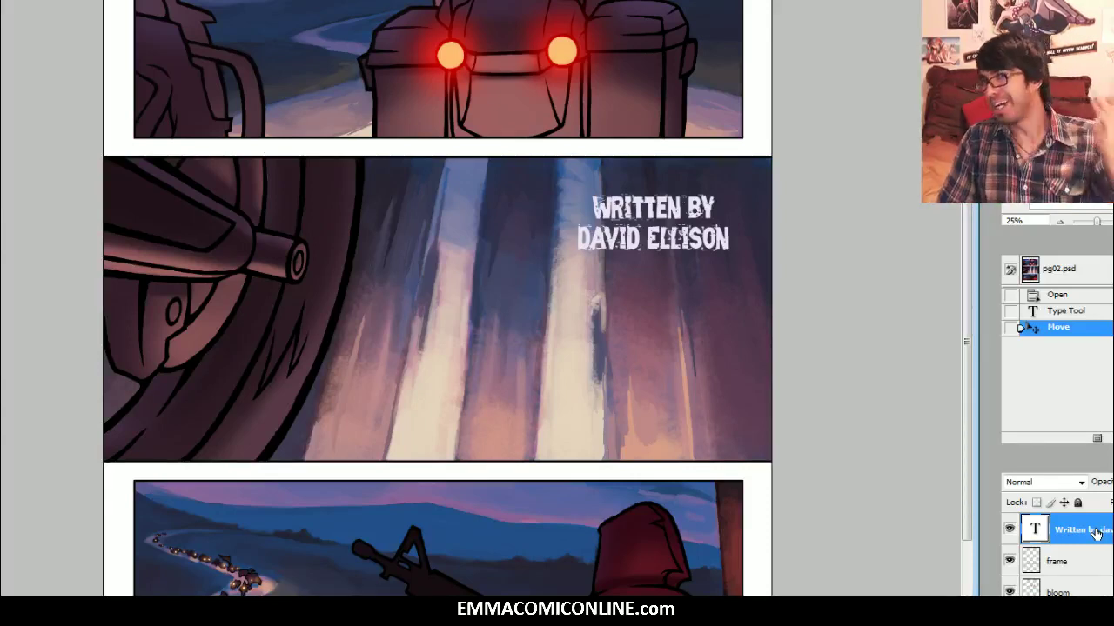
Paste the copied drop shadow layer style onto the writer credit and nudge it left
right_click(1093, 532)
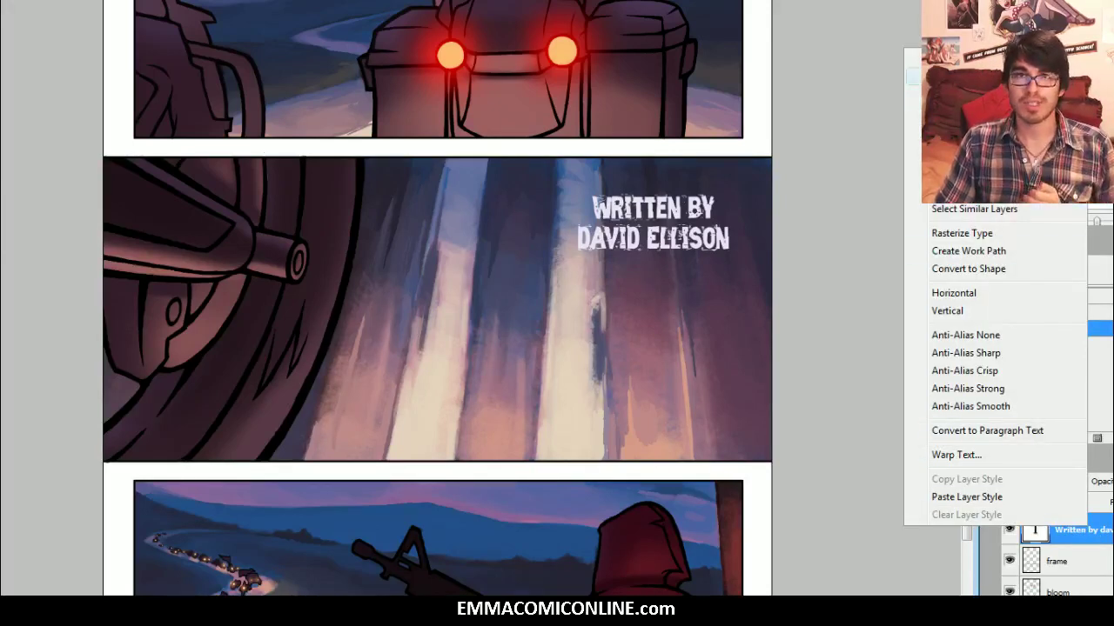
left_click(982, 497)
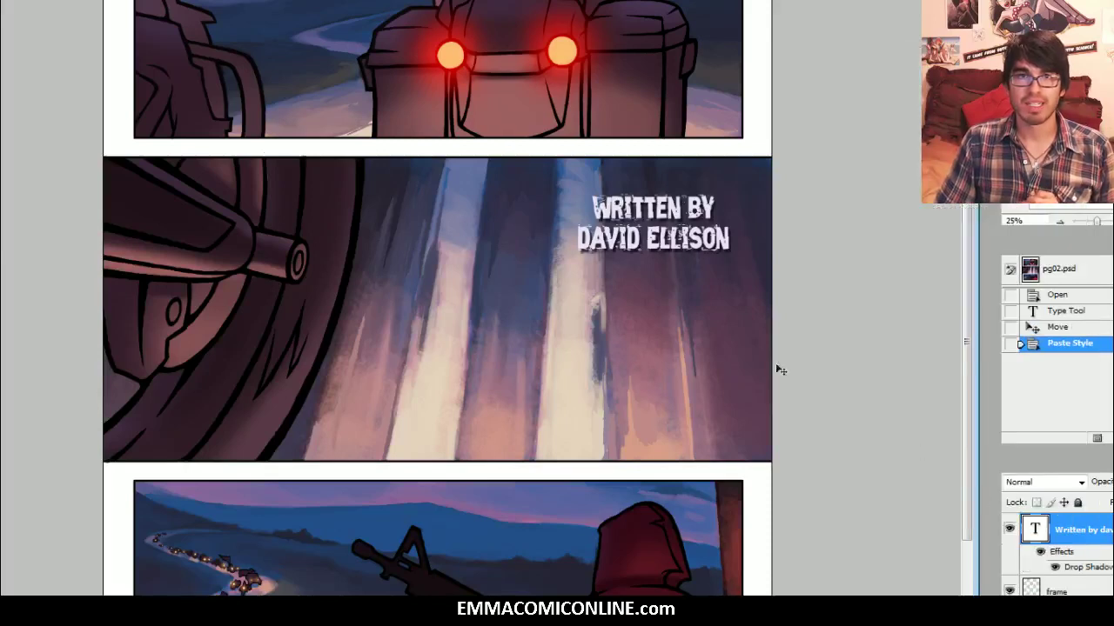
left_click_drag(689, 228, 570, 219)
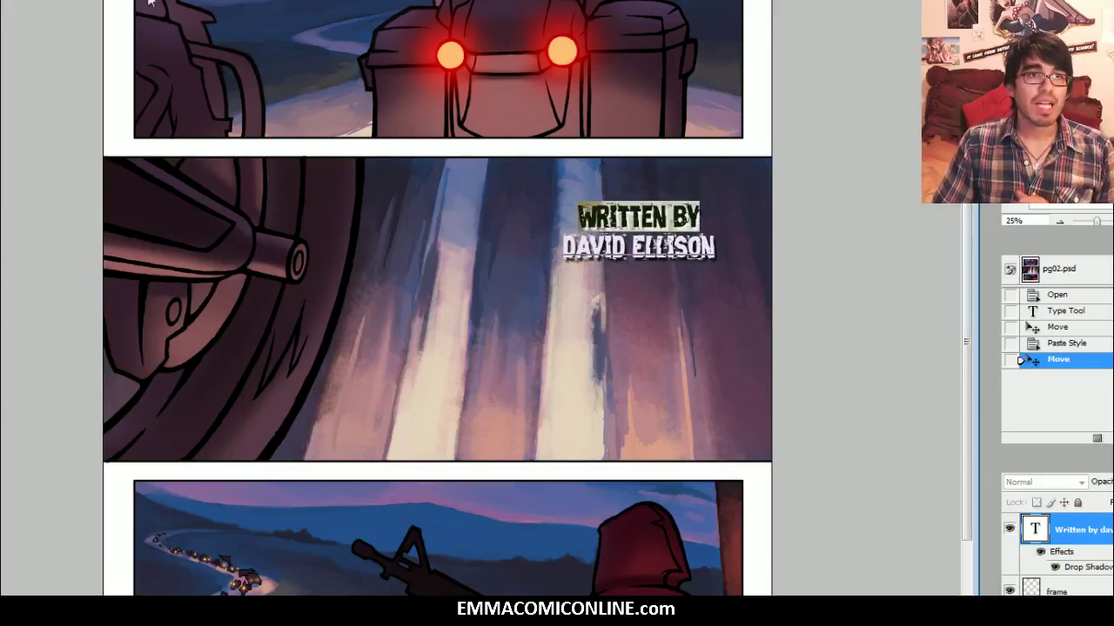
Make the WRITTEN BY line a smaller size and move the credit toward the panel centre
left_click(199, 2)
left_click(218, 169)
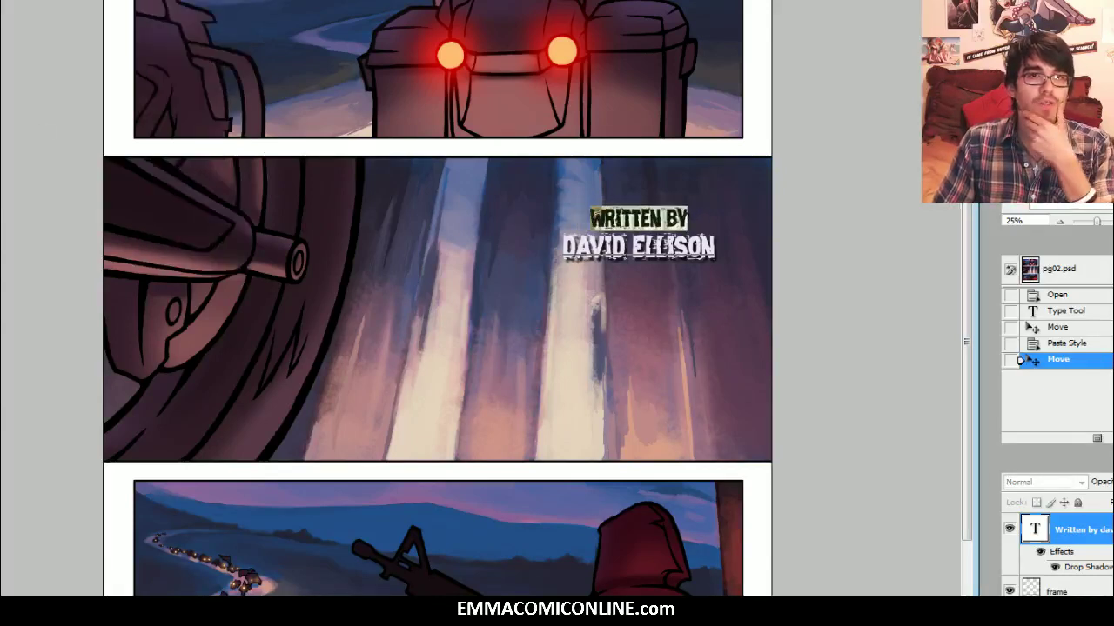
key("ctrl+Return")
left_click_drag(638, 233, 602, 302)
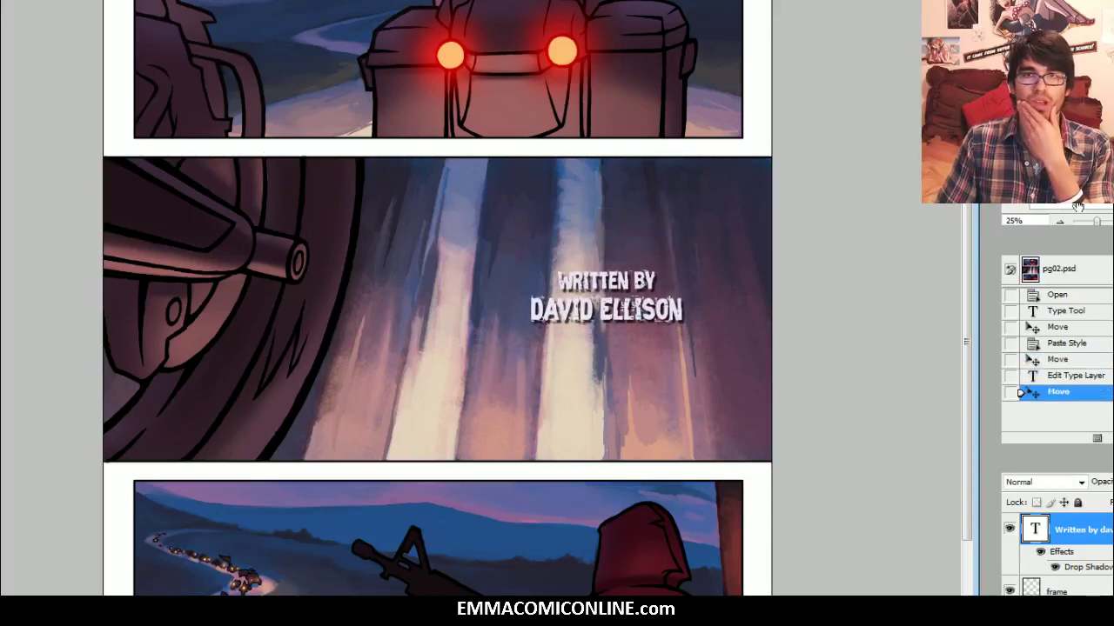
left_click(1060, 222)
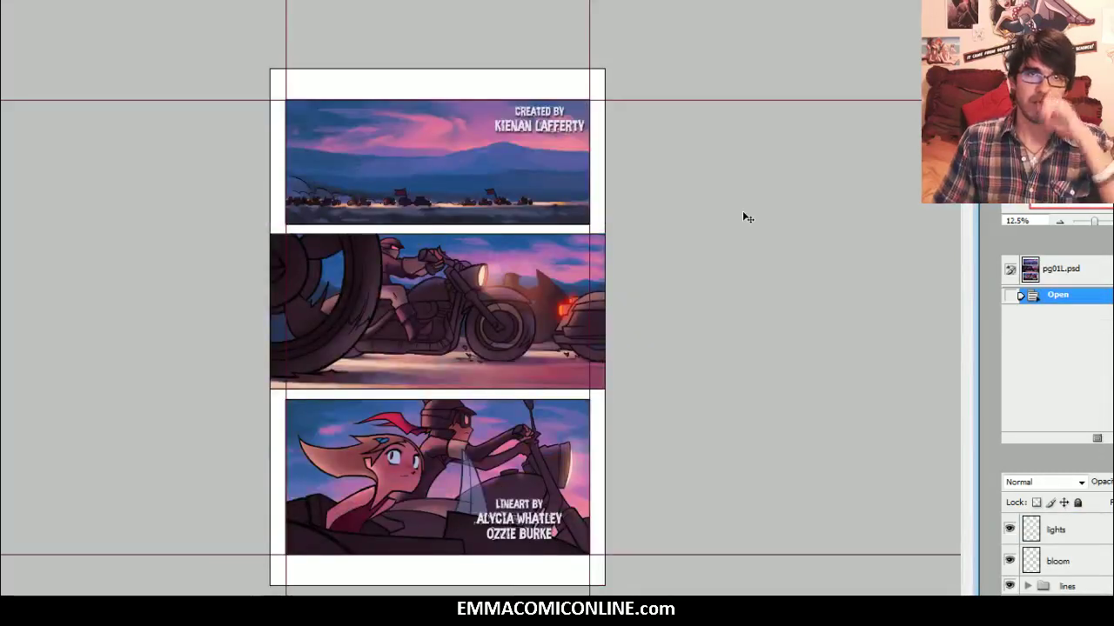
Enlarge the LINEART BY credit with Free Transform
key("ctrl+plus")
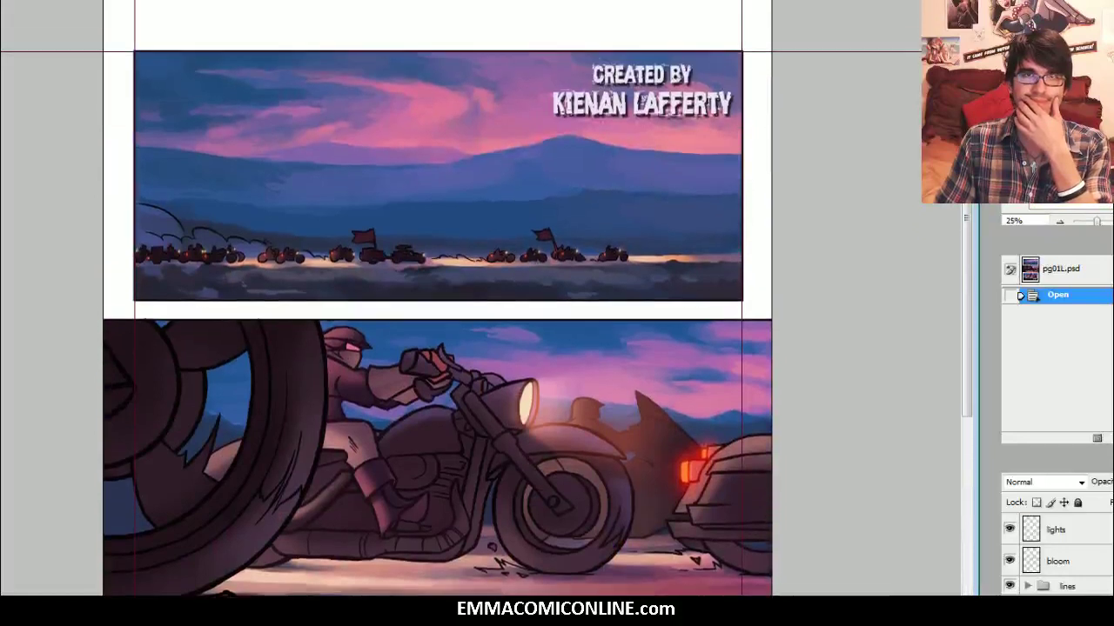
left_click(1060, 222)
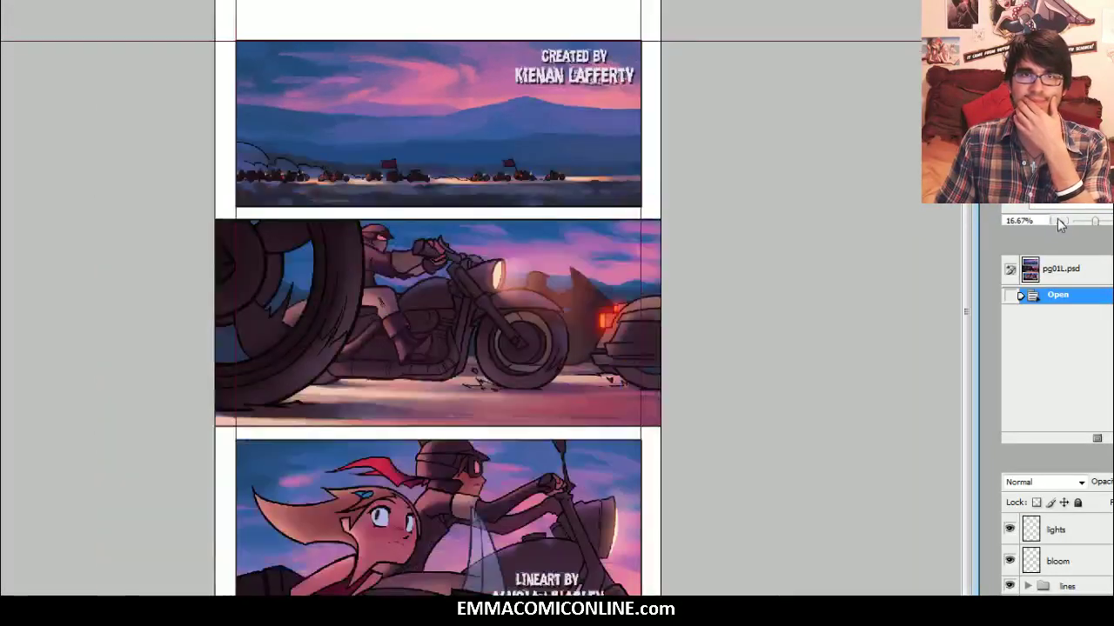
scroll(1044, 535, "up", 3)
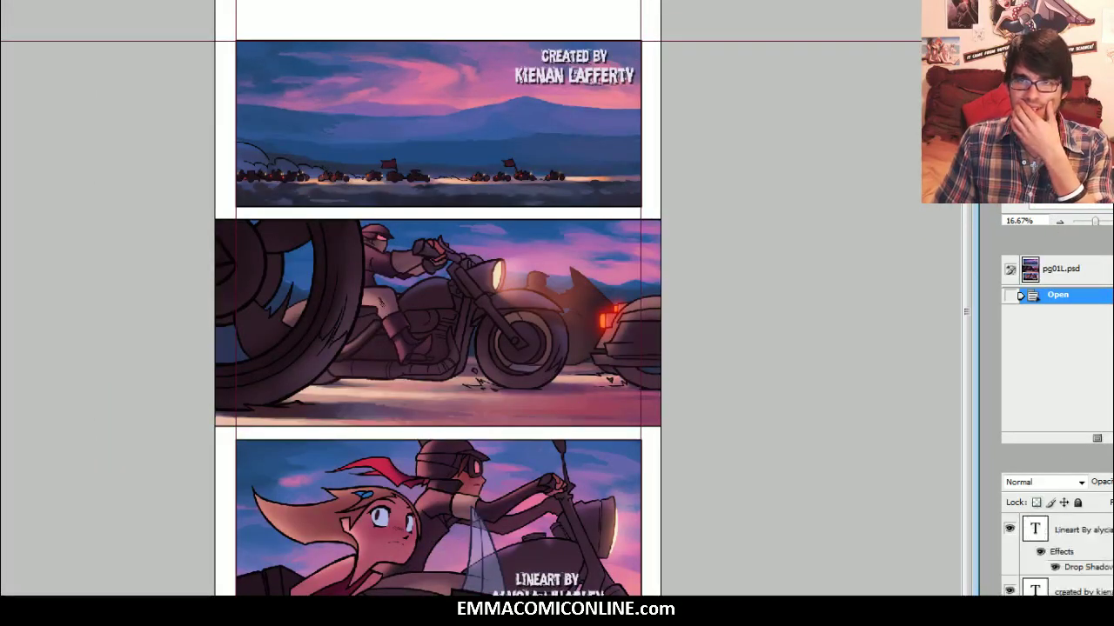
left_click(1070, 531)
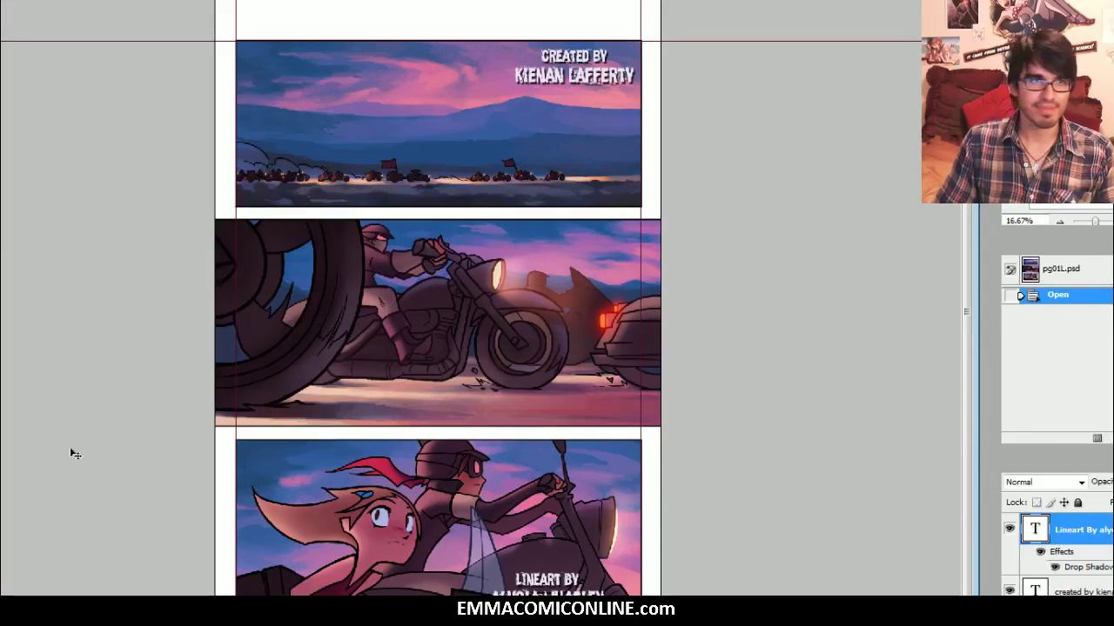
key("ctrl+t")
left_click_drag(614, 564, 634, 556)
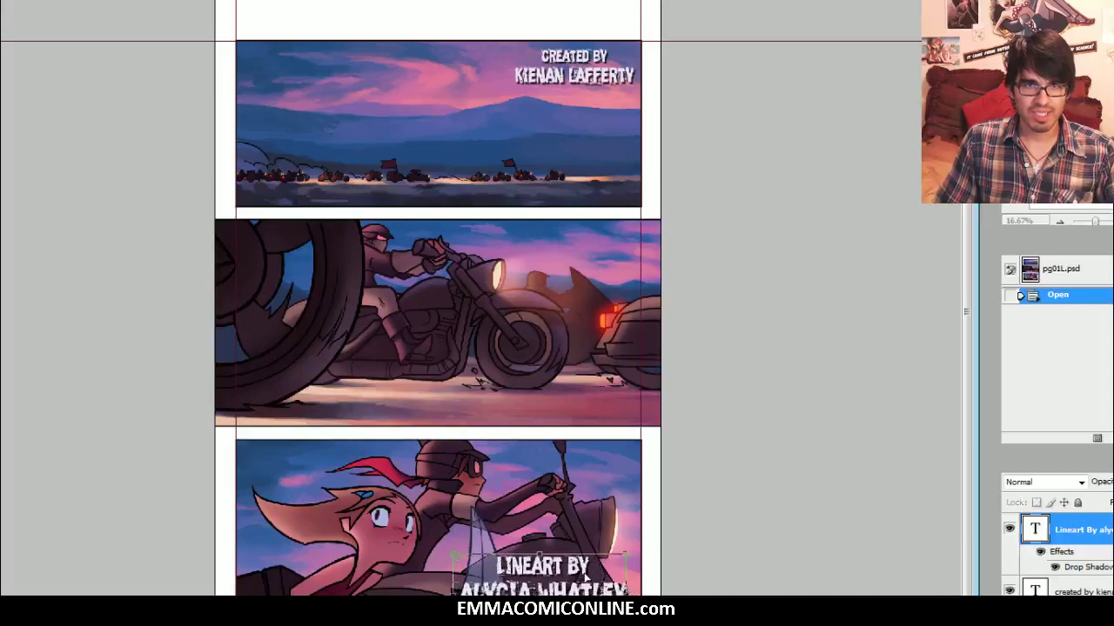
key("Return")
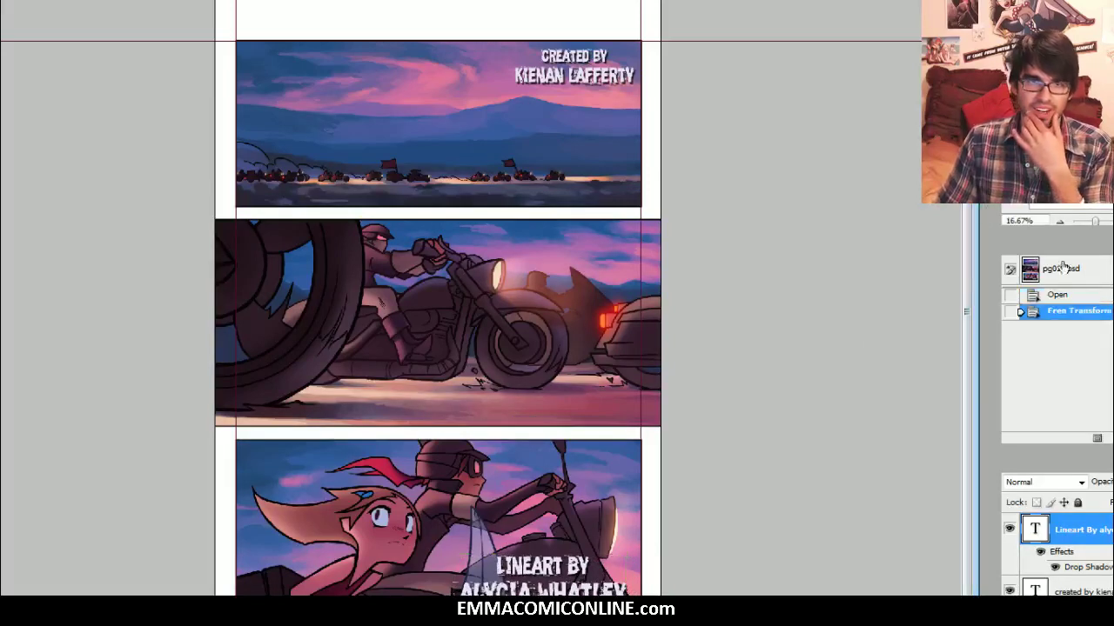
Right-align the LINEART BY credit and shift it to the panel's right edge
left_click(1057, 296)
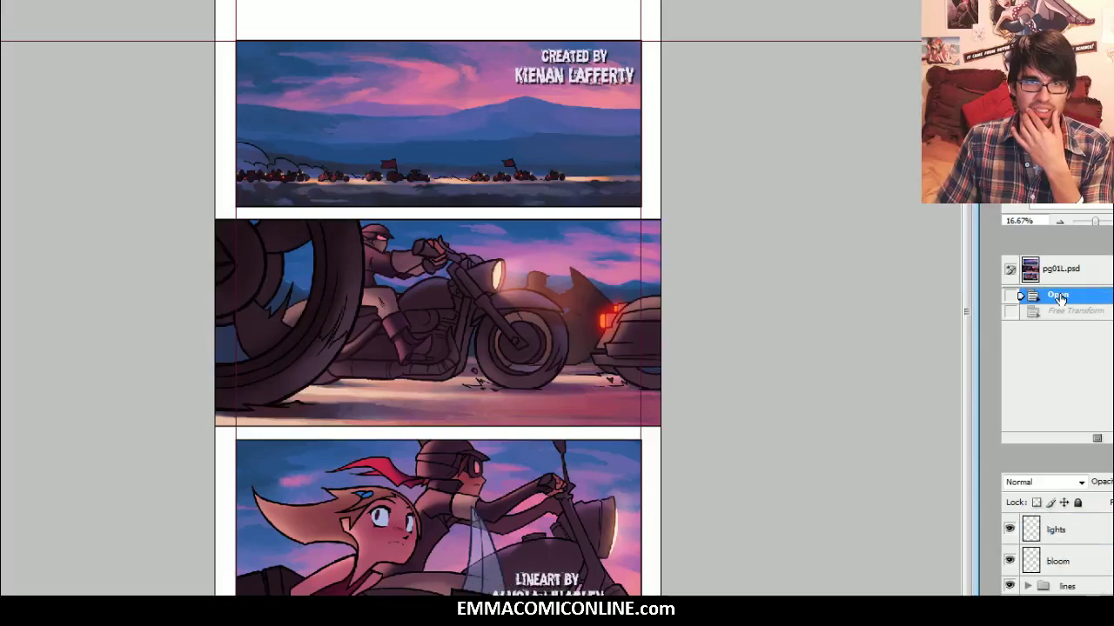
left_click(1065, 312)
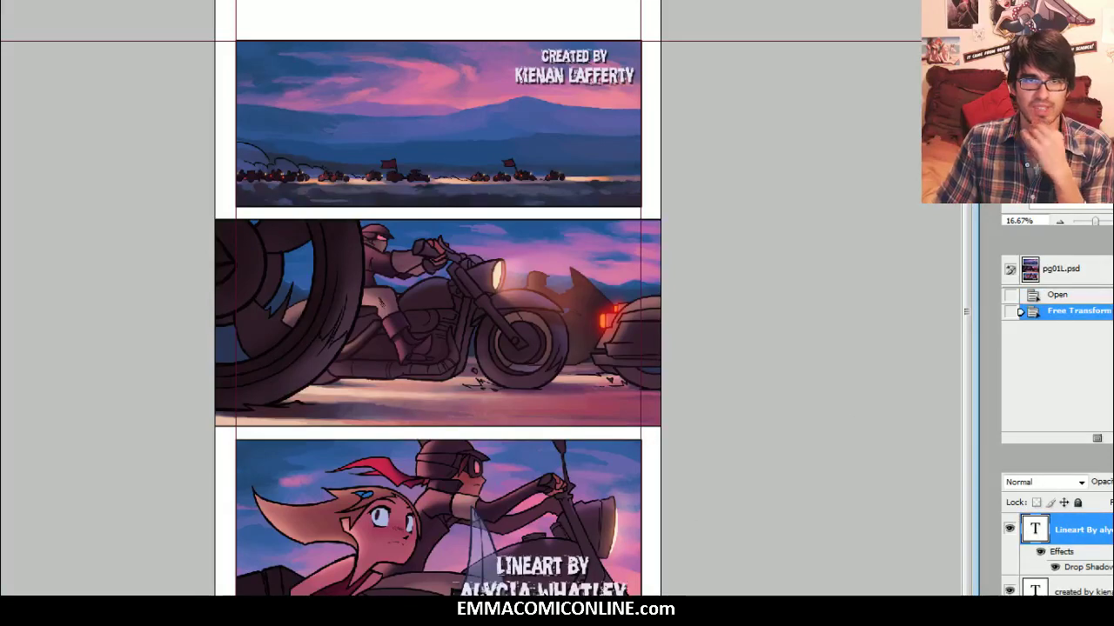
left_click_drag(543, 594, 544, 590)
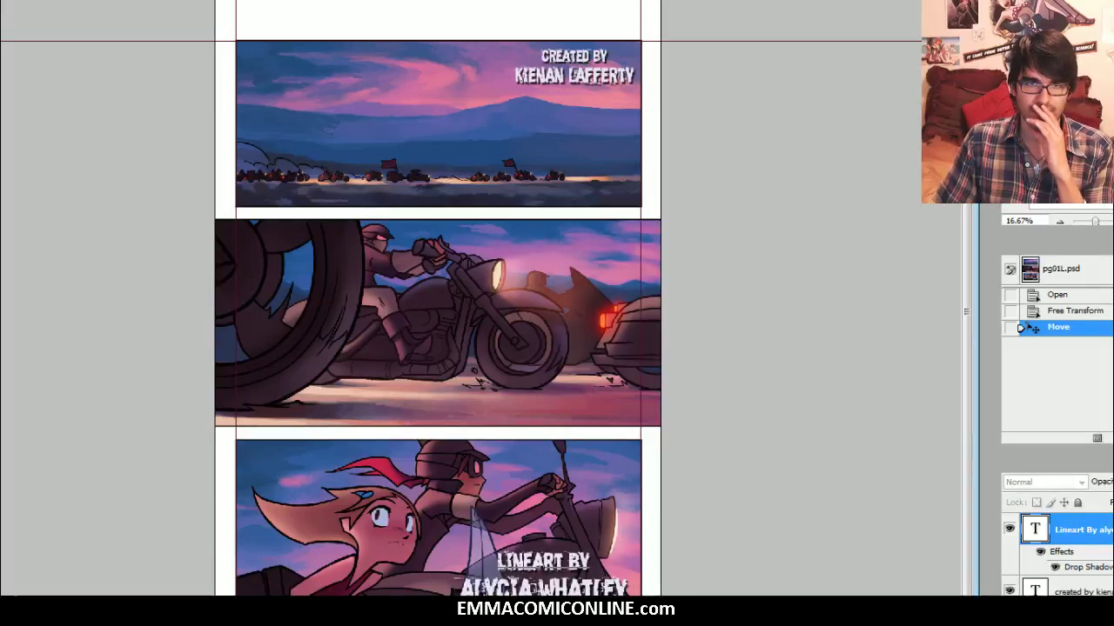
double_click(544, 590)
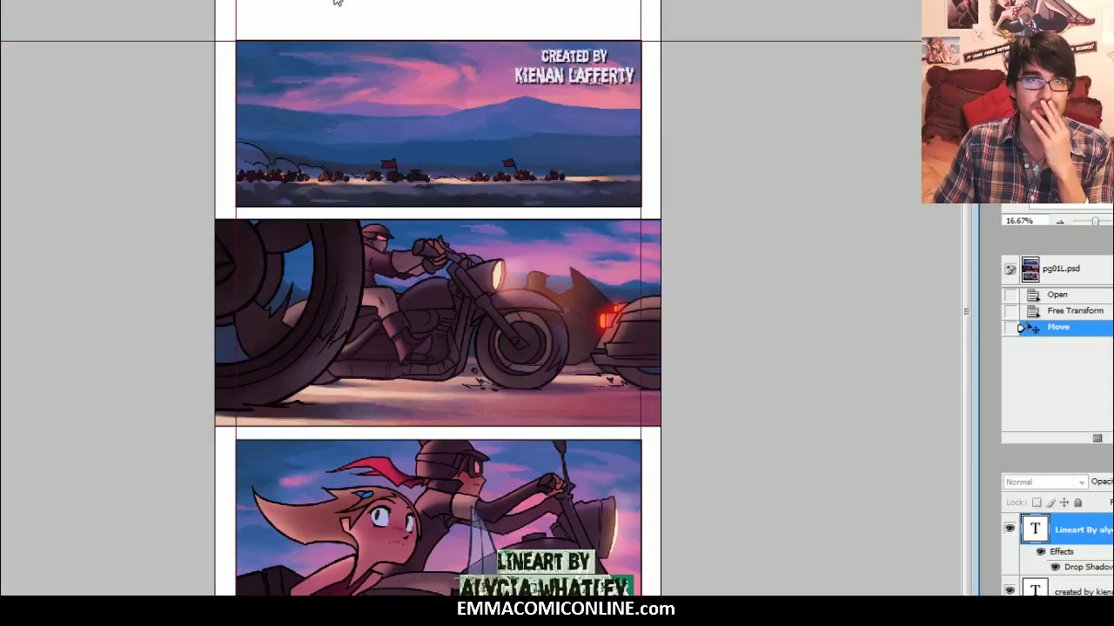
key("ctrl+shift+r")
key("ctrl+Return")
left_click_drag(457, 570, 544, 570)
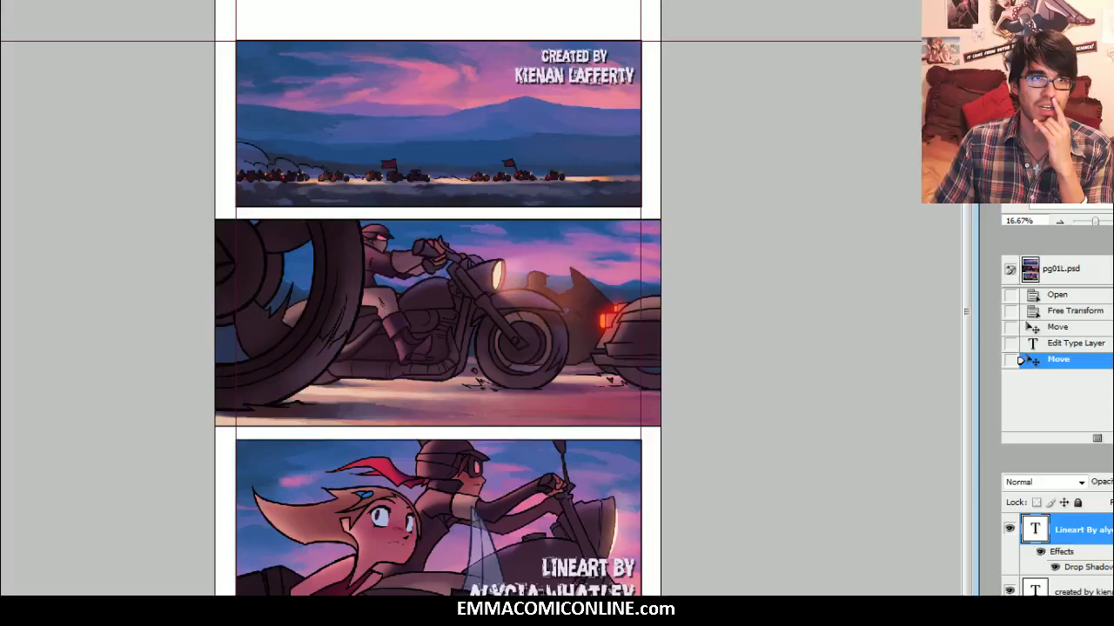
Right-align the CREATED BY credit, enlarge it, and move it into the panel's top-right corner
left_click_drag(636, 77, 539, 50)
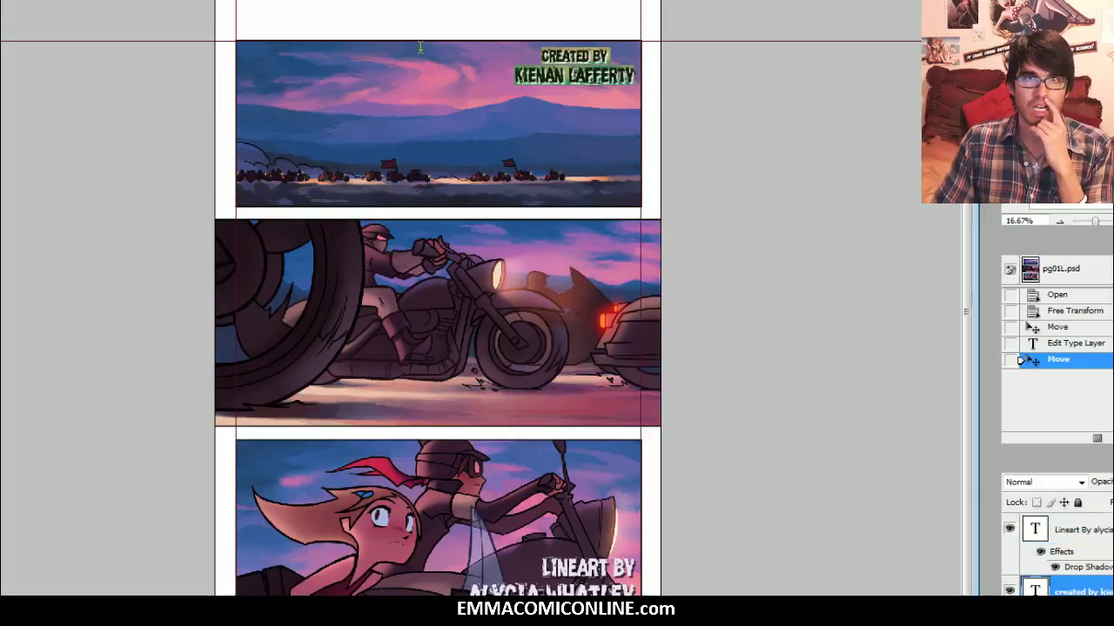
key("ctrl+shift+r")
key("ctrl+Return")
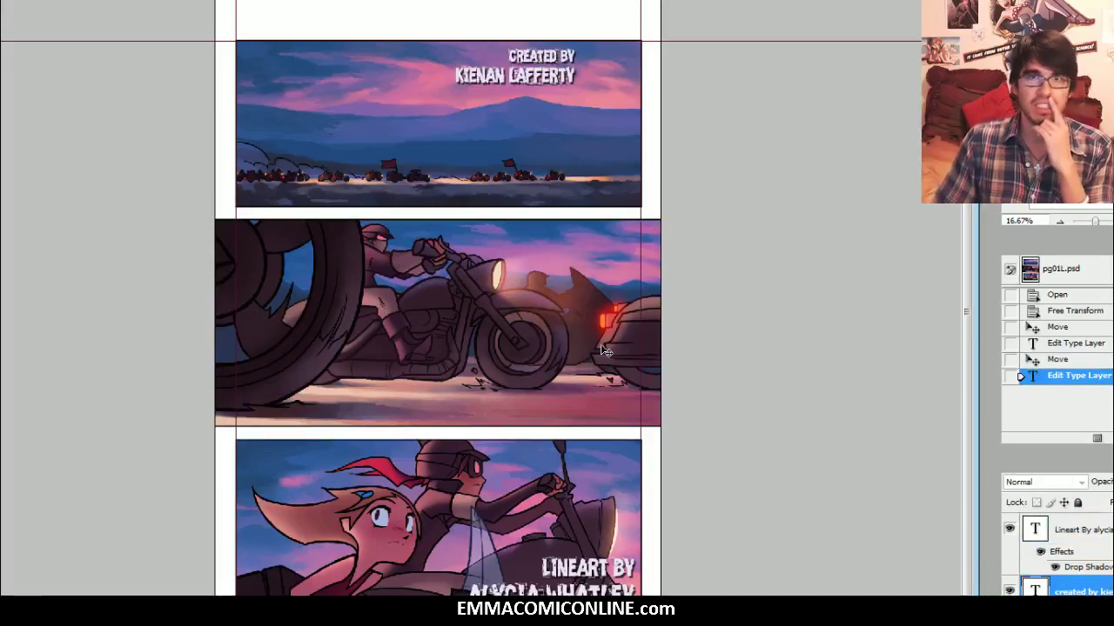
left_click(1062, 529)
left_click(1010, 528)
left_click(1009, 528)
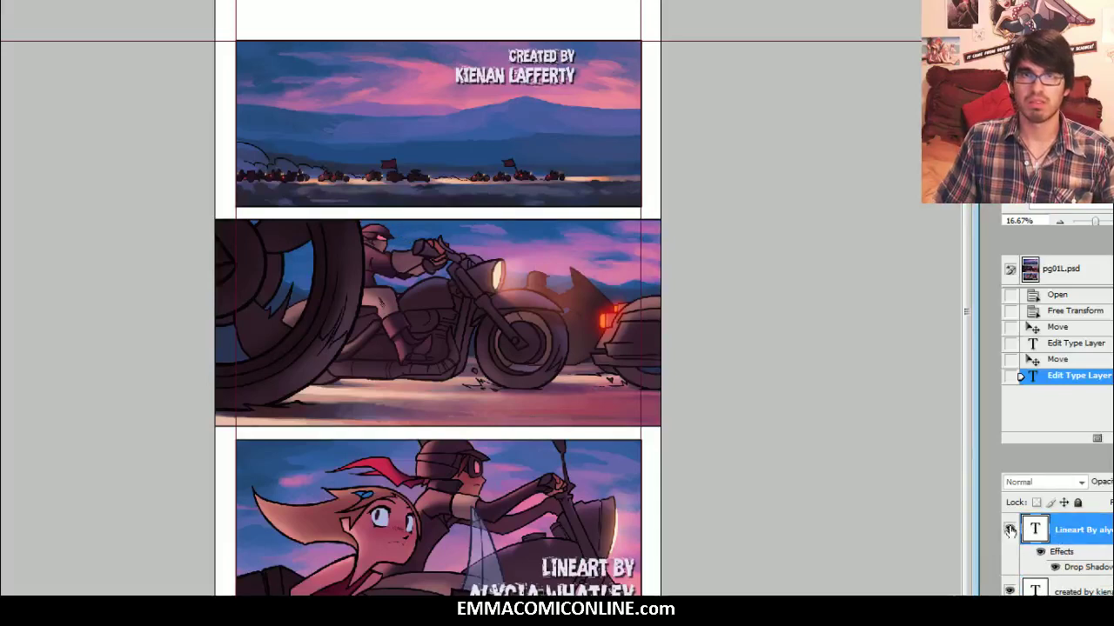
left_click(1065, 590)
key("ctrl+t")
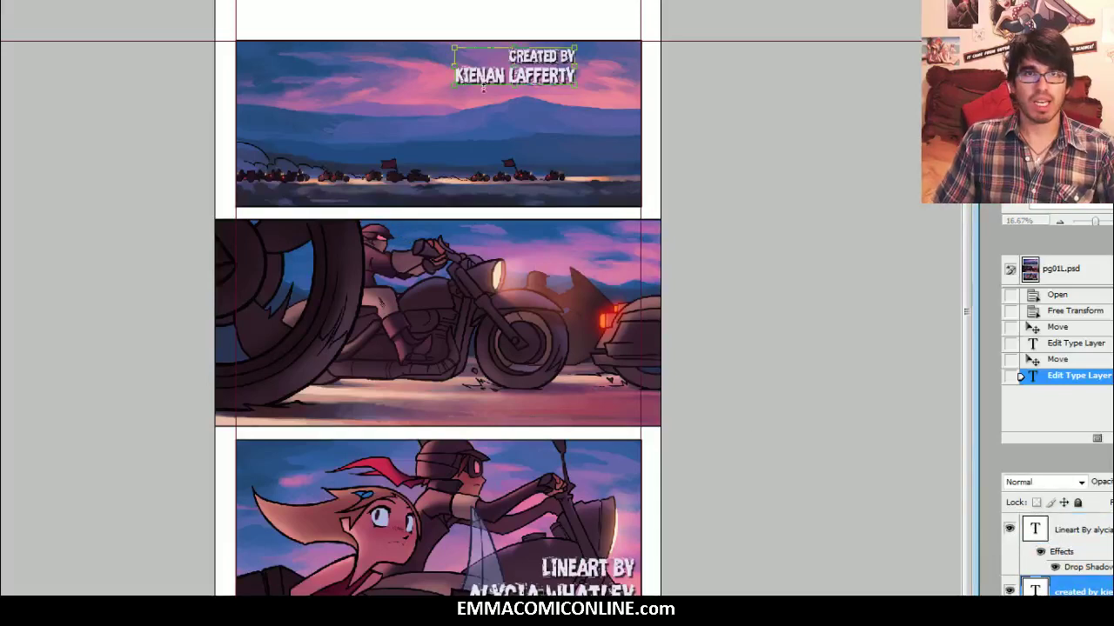
left_click_drag(455, 87, 432, 101)
left_click_drag(550, 77, 616, 76)
key("Return")
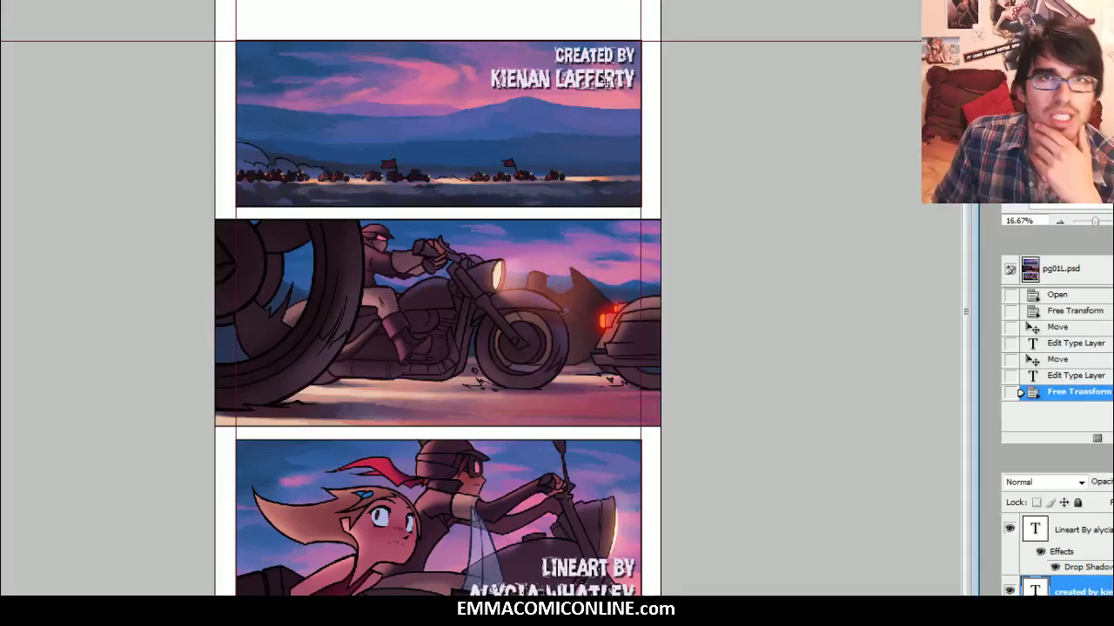
Try a different font on the LINEART BY credit
key("ctrl+plus")
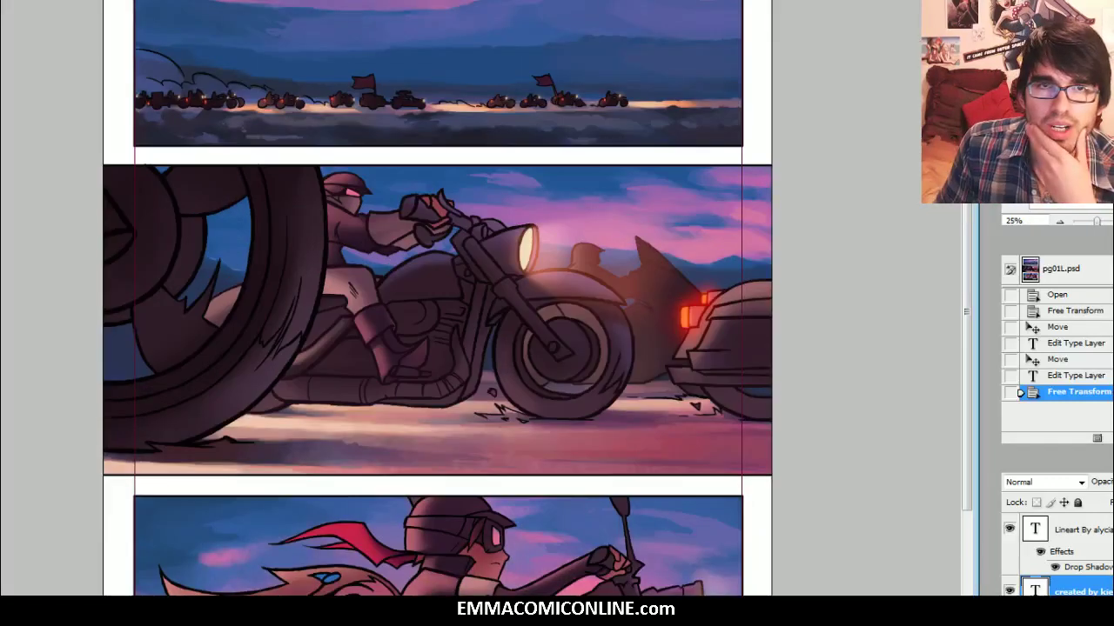
scroll(461, 300, "up", 3)
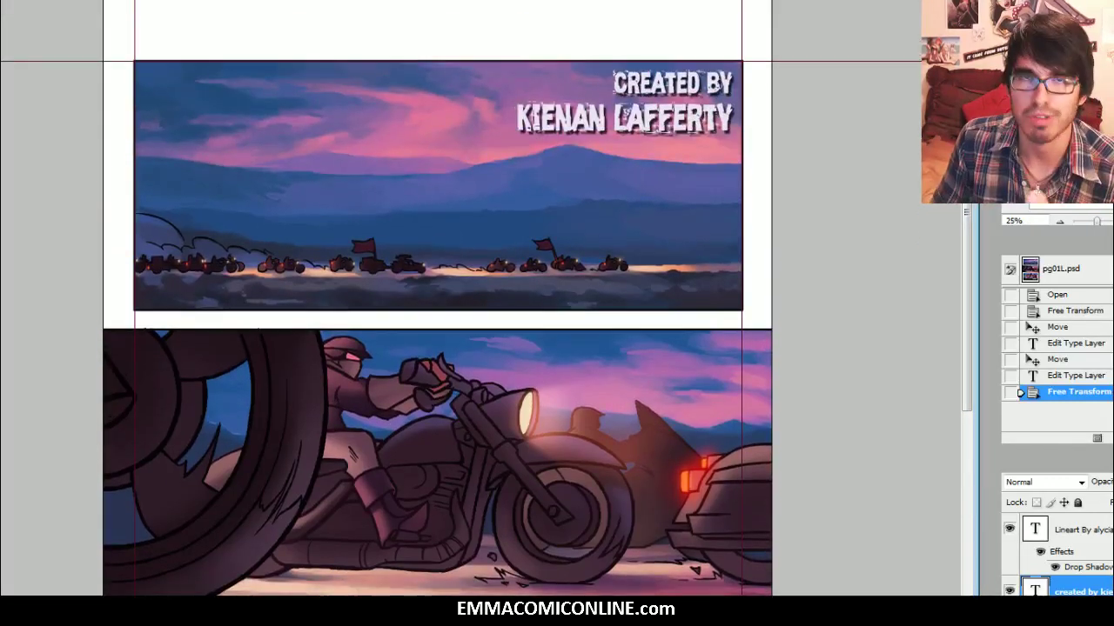
scroll(435, 313, "down", 1)
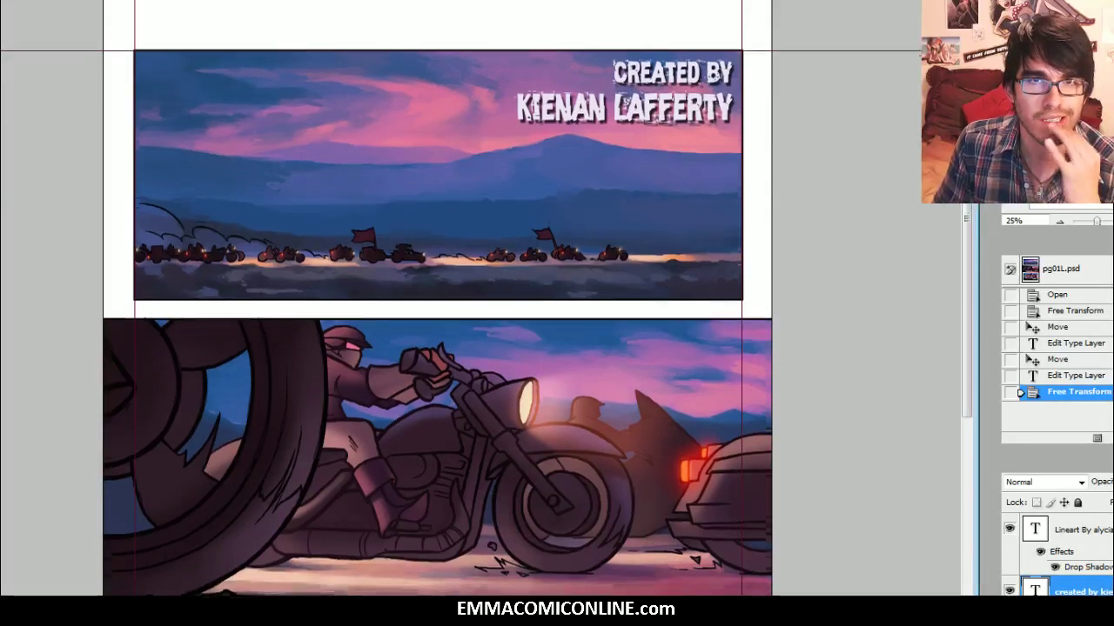
scroll(435, 313, "down", 5)
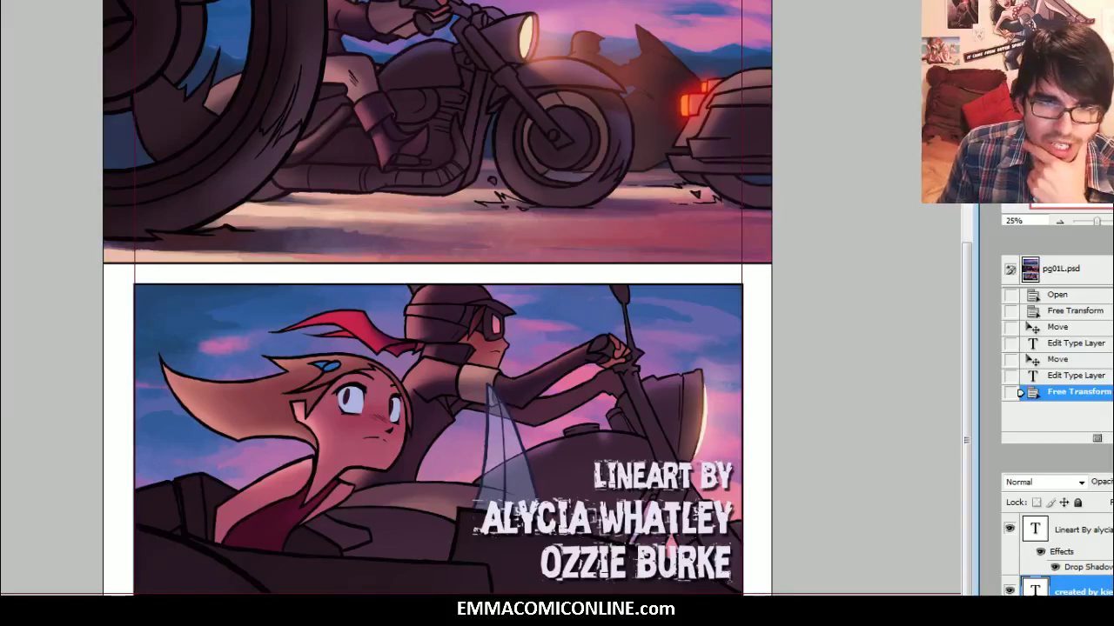
left_click_drag(733, 566, 485, 478)
left_click(130, 0)
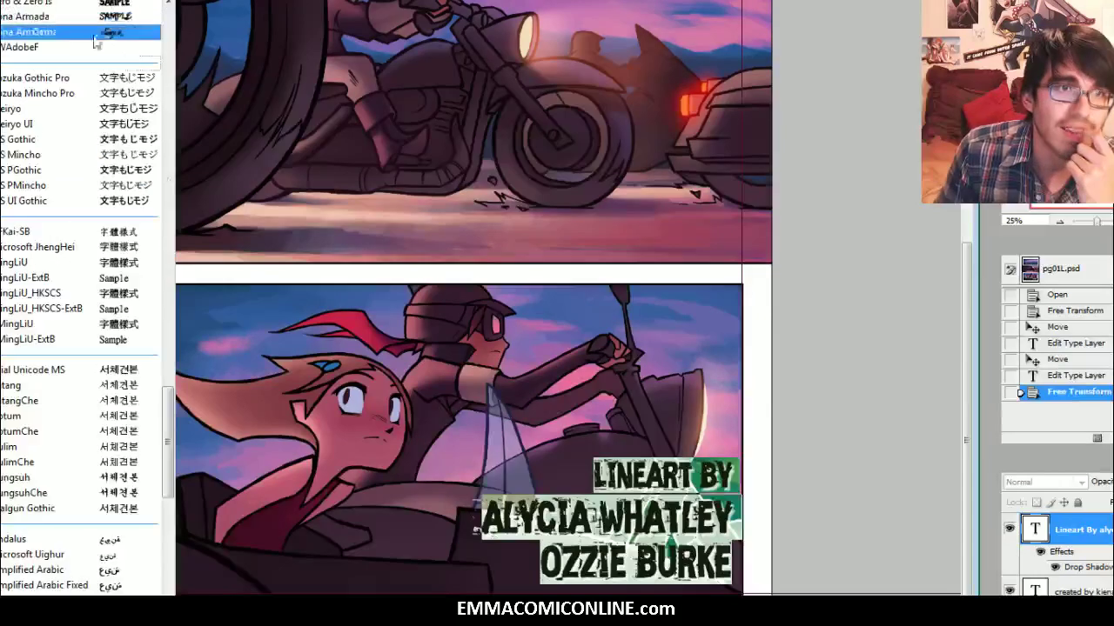
scroll(150, 345, "up", 7)
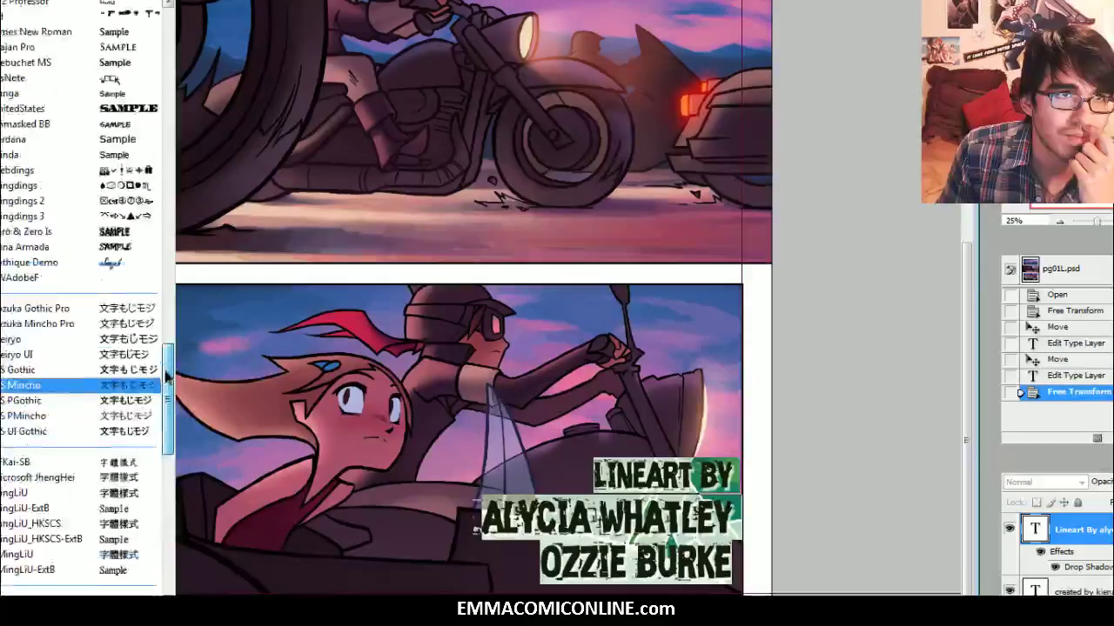
left_click(32, 235)
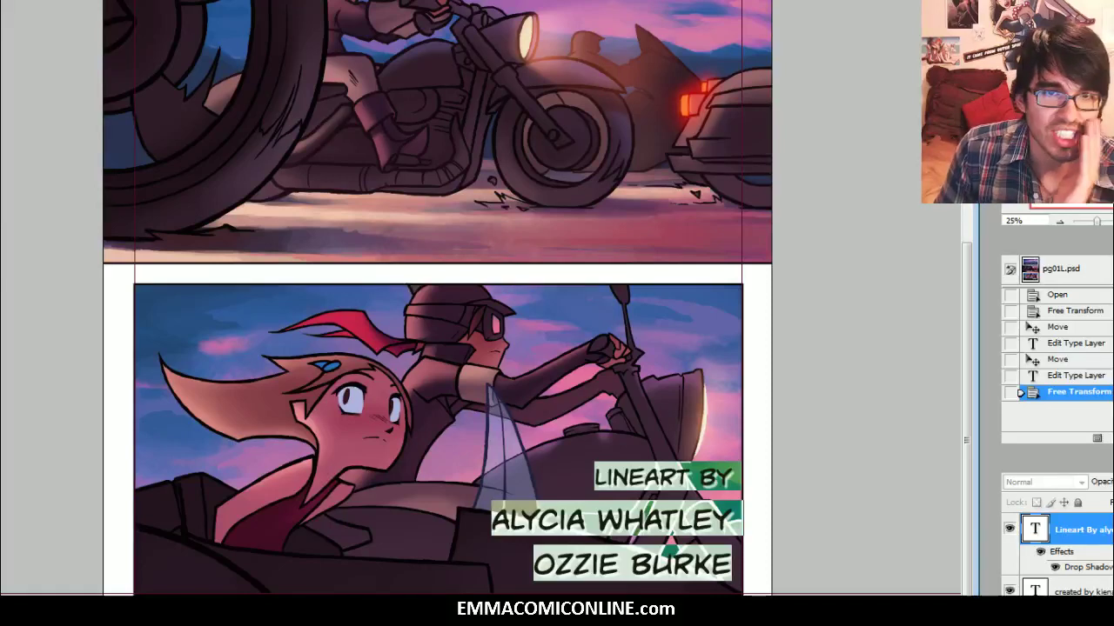
key("ctrl+Return")
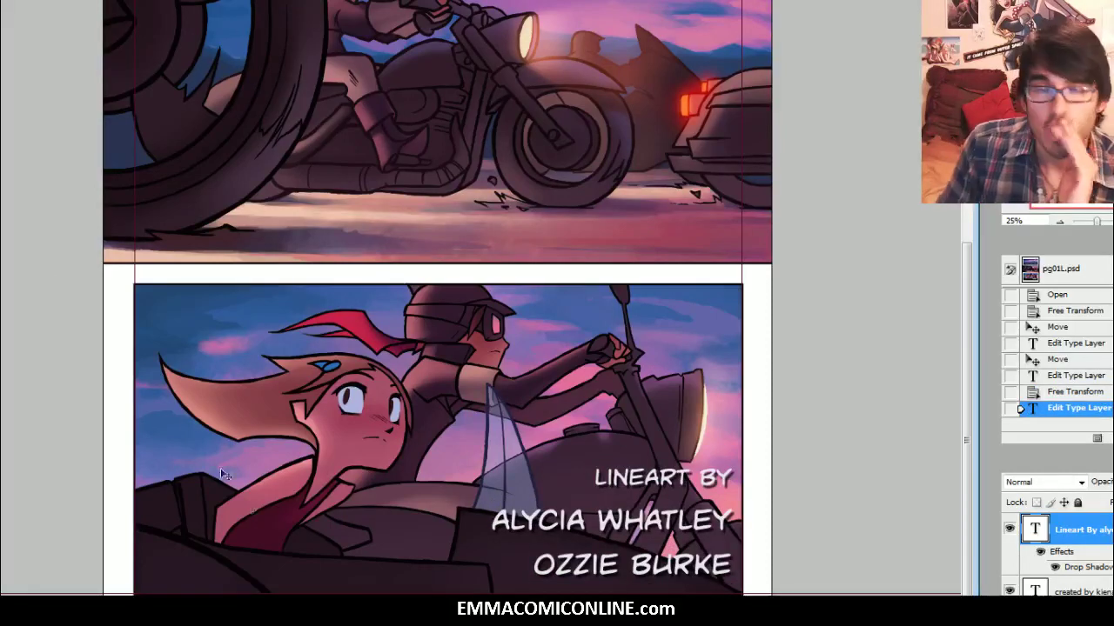
left_click_drag(694, 535, 691, 531)
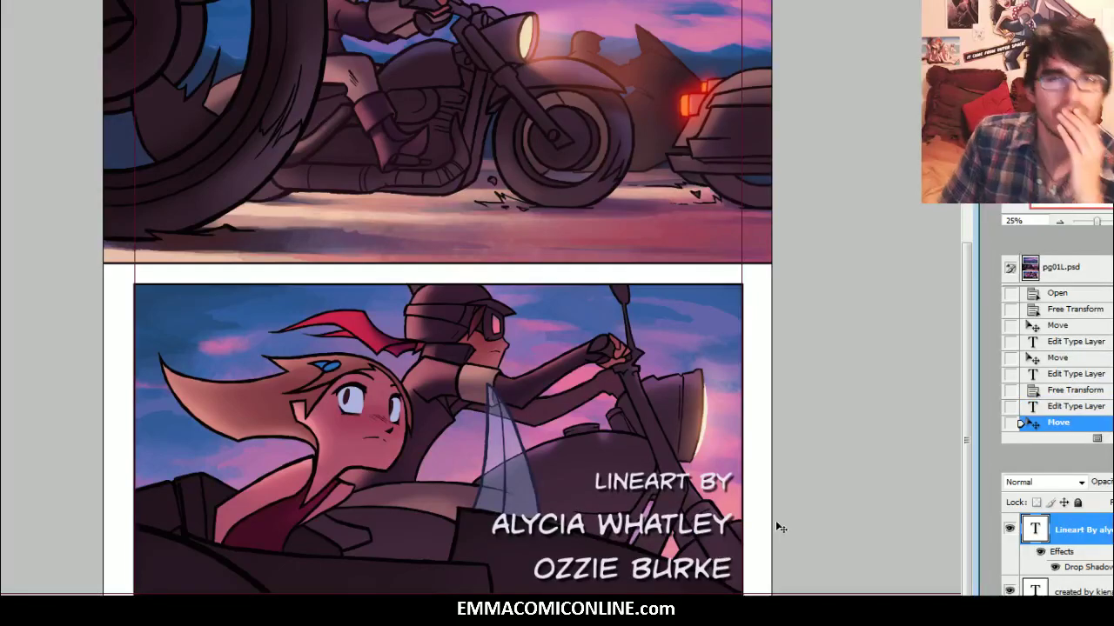
scroll(435, 348, "up", 5)
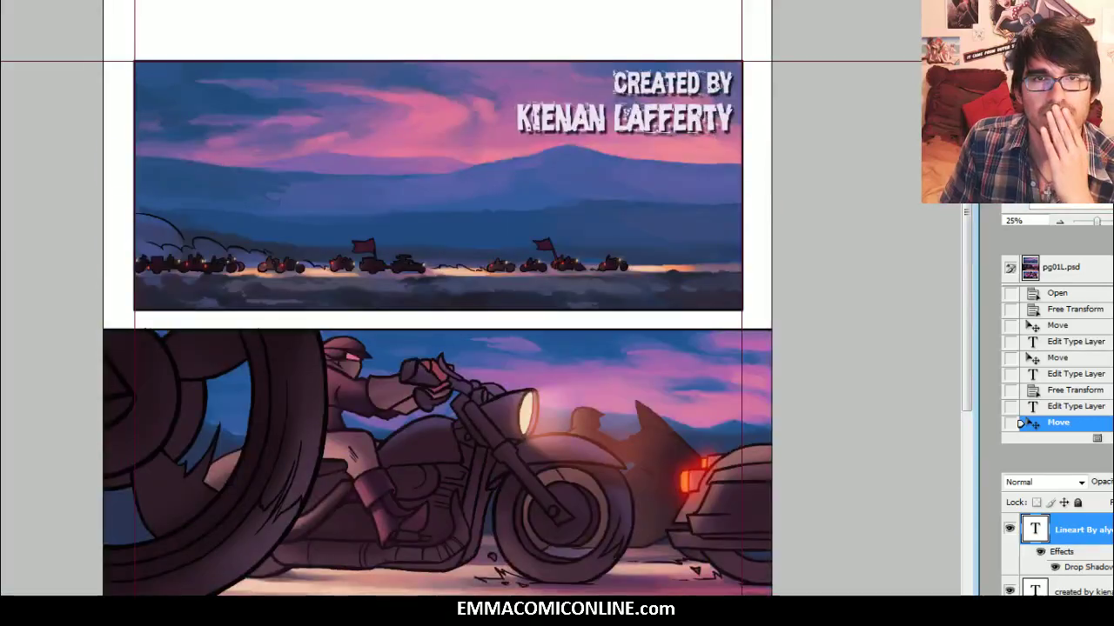
scroll(435, 348, "down", 5)
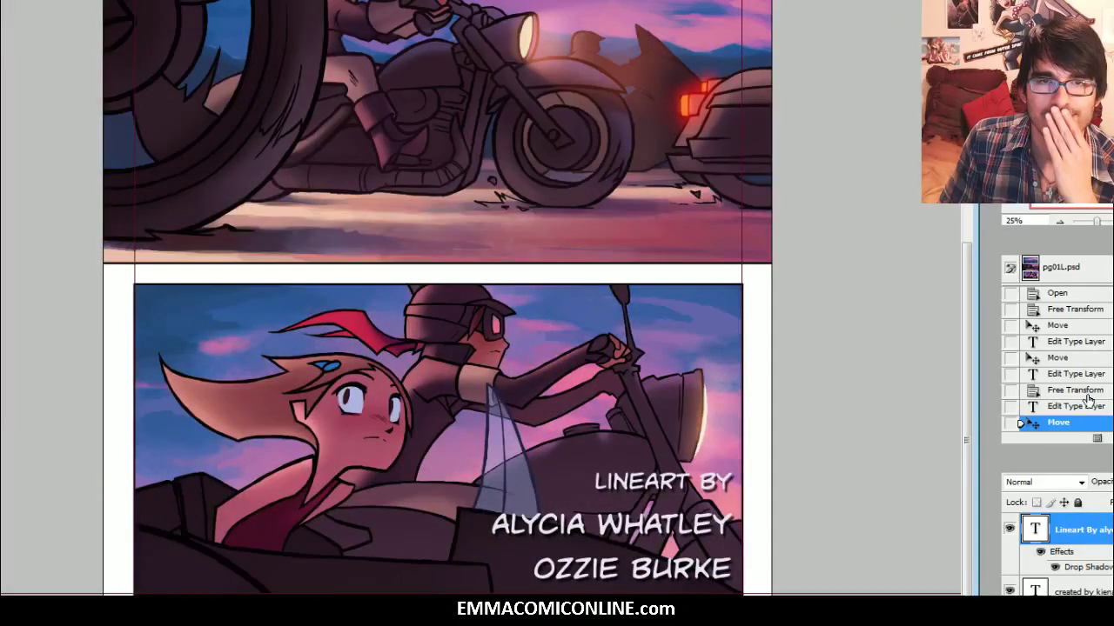
Revert the line-art credit to its earlier grungy font through the History panel
left_click(1084, 406)
left_click(1079, 375)
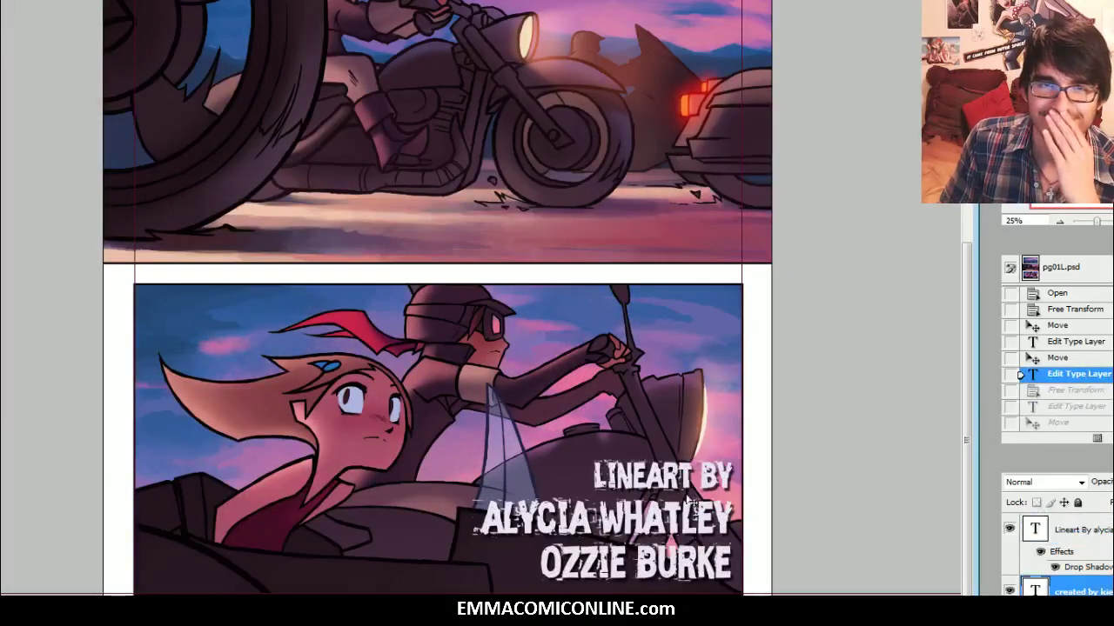
left_click_drag(689, 508, 691, 509)
left_click(1084, 532)
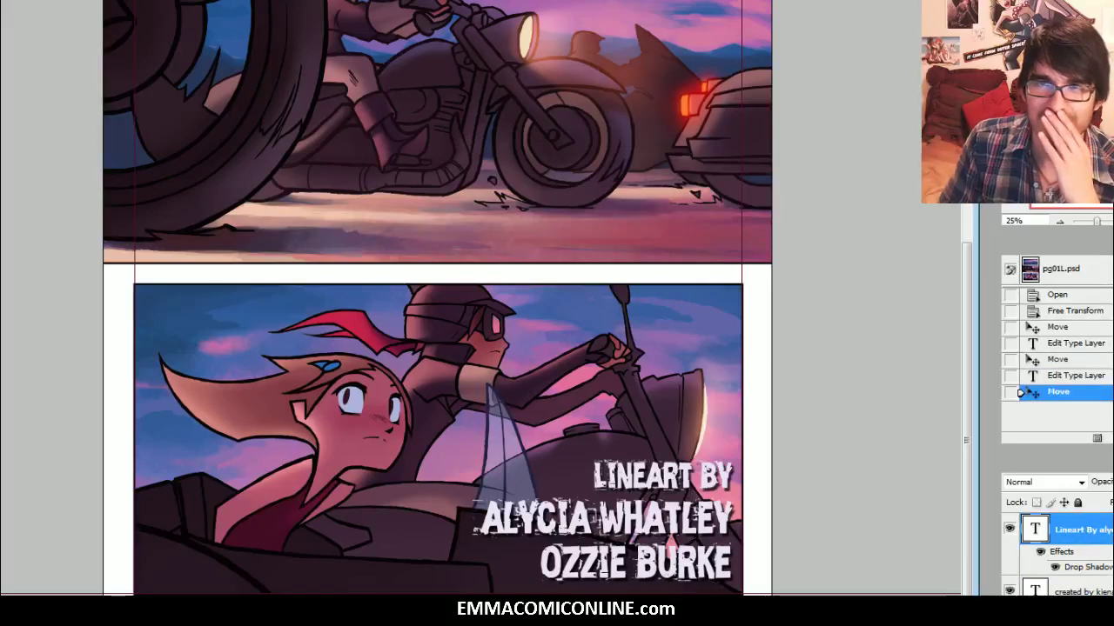
scroll(435, 304, "up", 3)
scroll(435, 304, "up", 2)
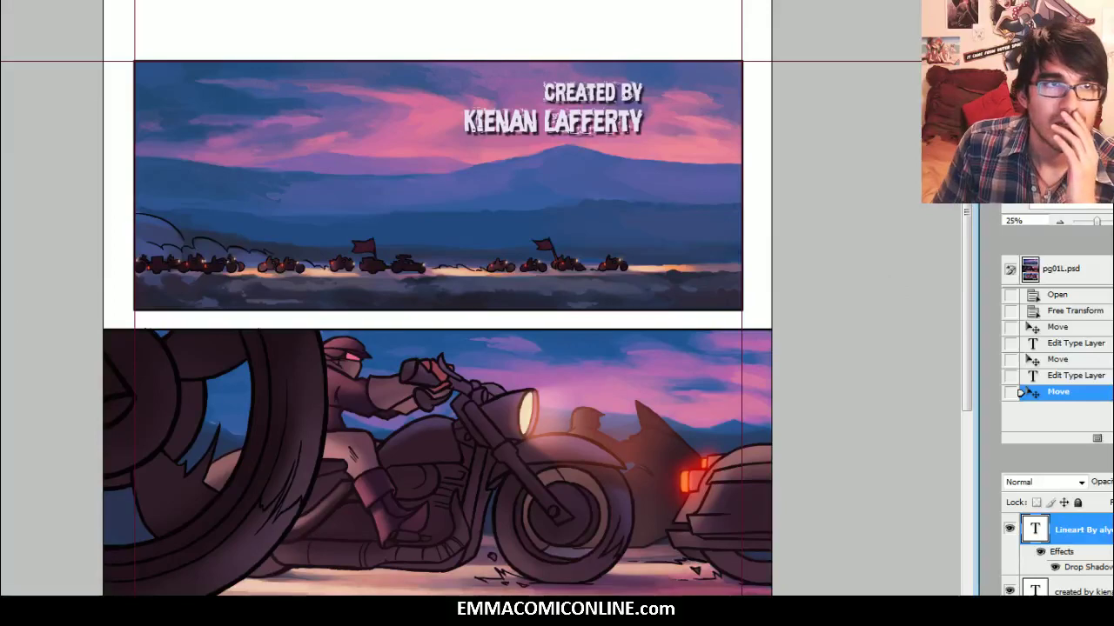
Shift the creator credit slightly right and scale it larger
left_click(1077, 588)
left_click_drag(602, 106, 685, 97)
key("ctrl+t")
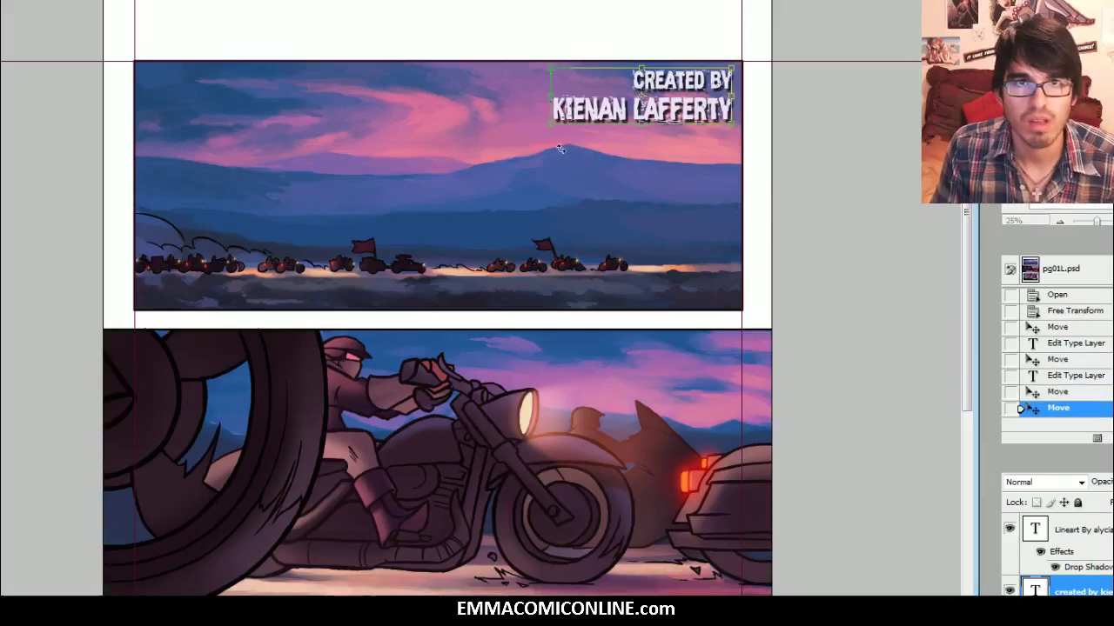
left_click_drag(552, 123, 534, 135)
key("Return")
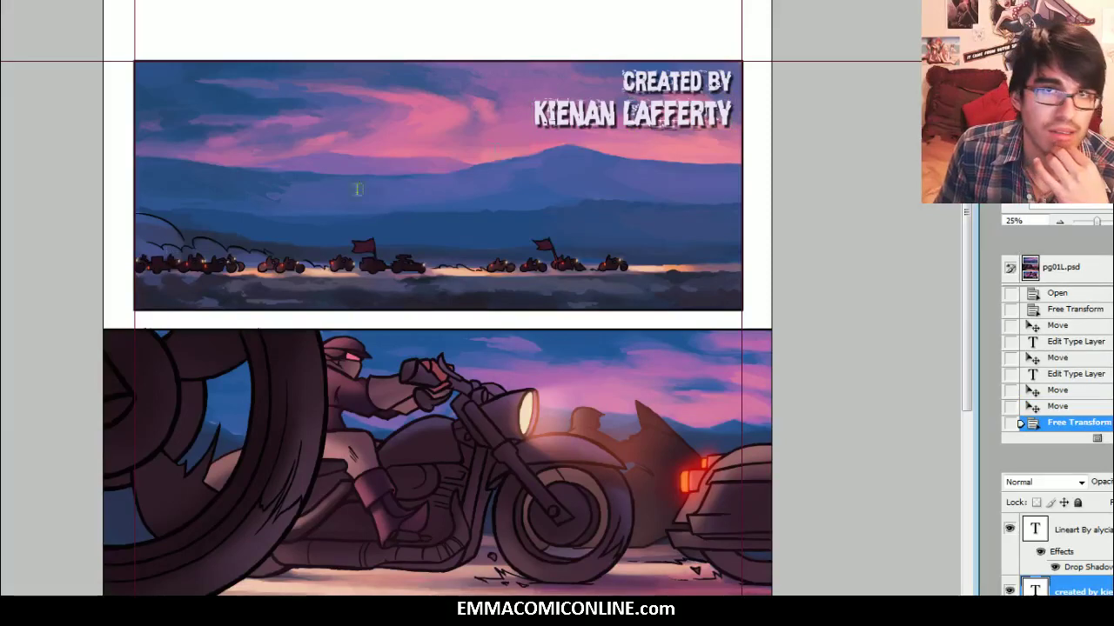
Set the creator credit to 36 pt with its CREATED BY line at 30 pt
left_click(634, 112)
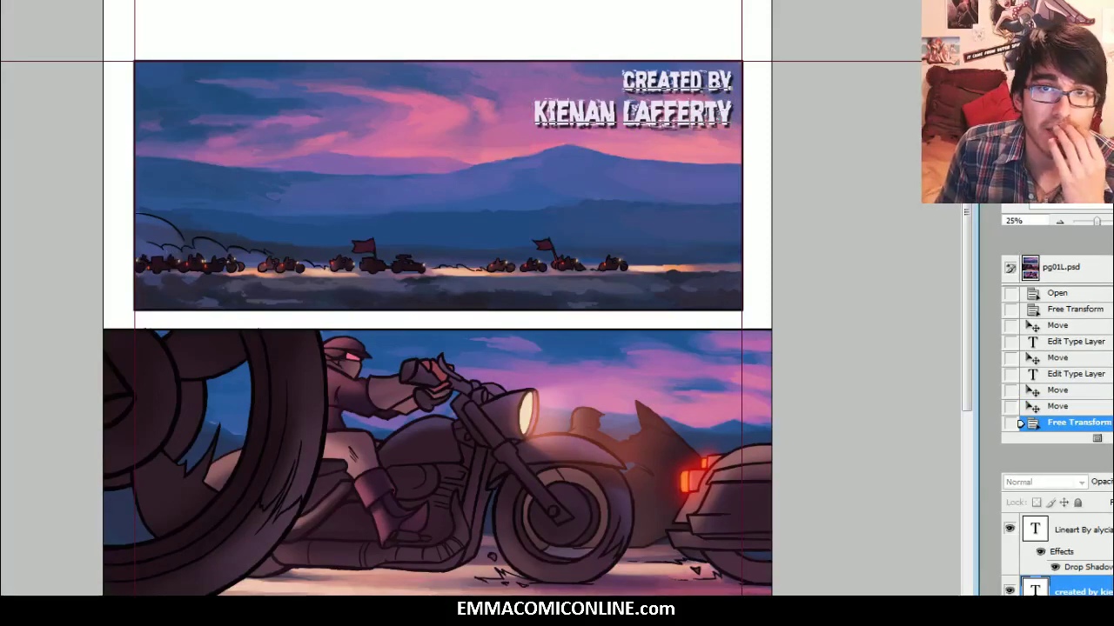
left_click_drag(727, 114, 623, 77)
left_click(194, 2)
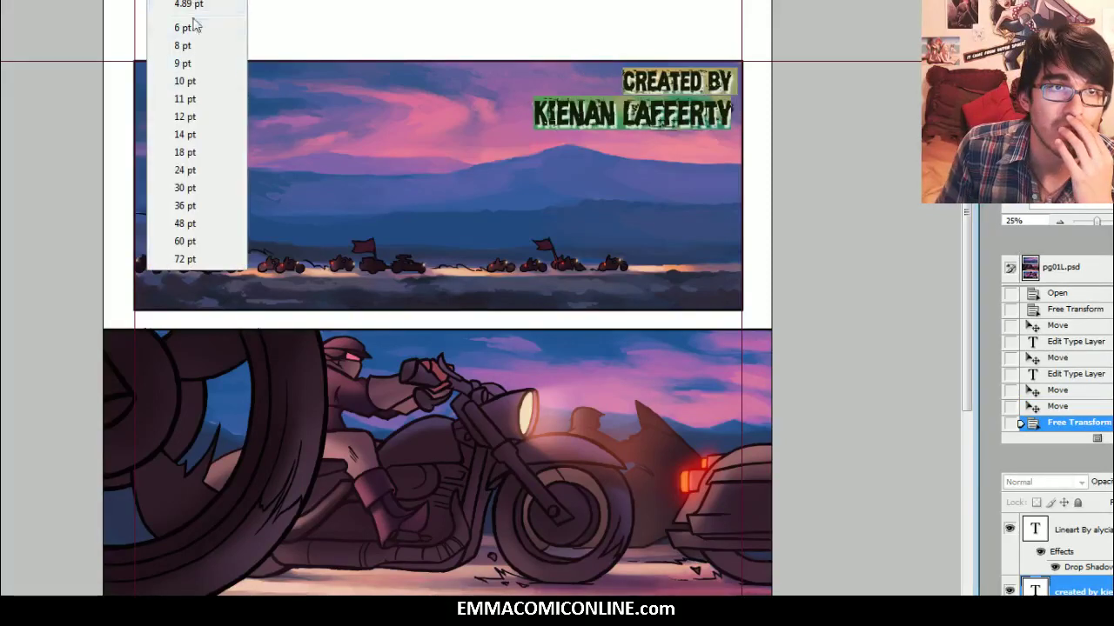
left_click(181, 205)
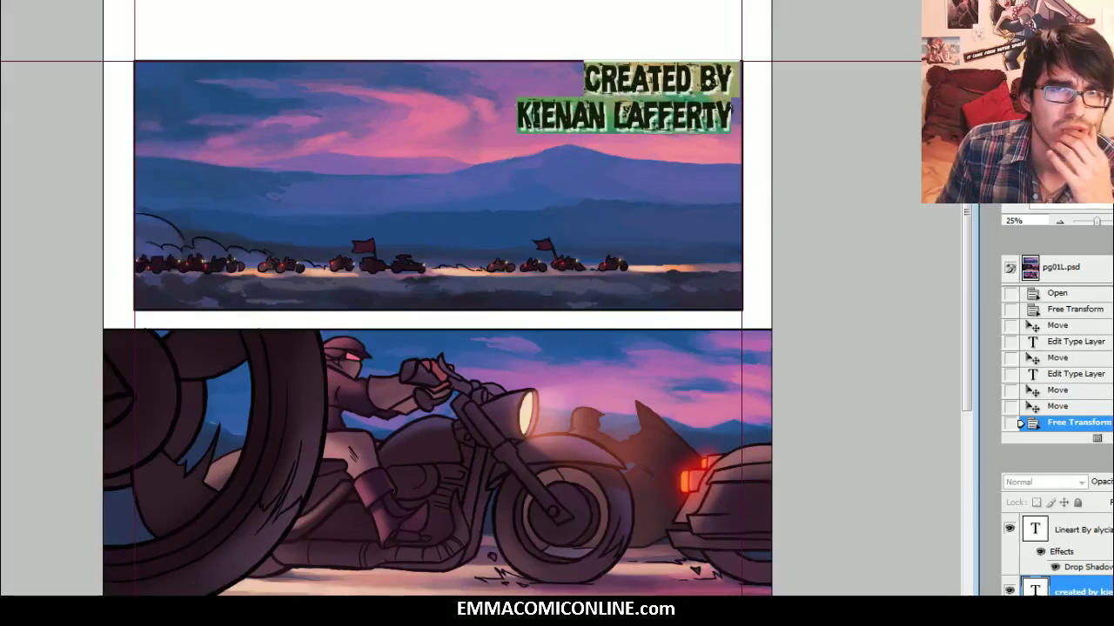
left_click(669, 124)
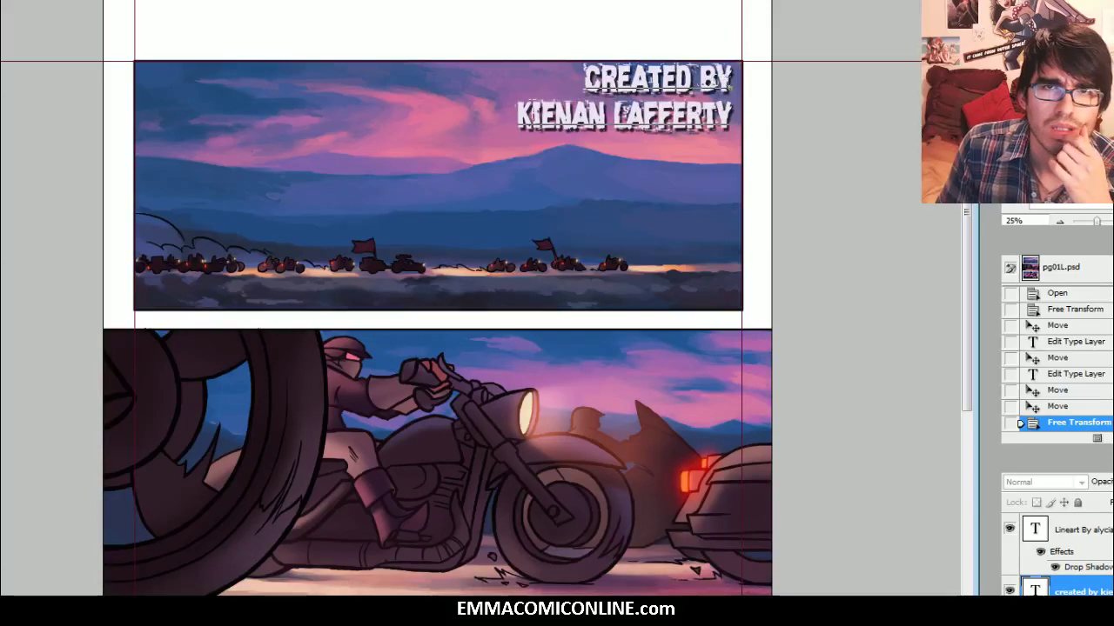
left_click_drag(733, 78, 481, 75)
left_click(205, 0)
left_click(182, 189)
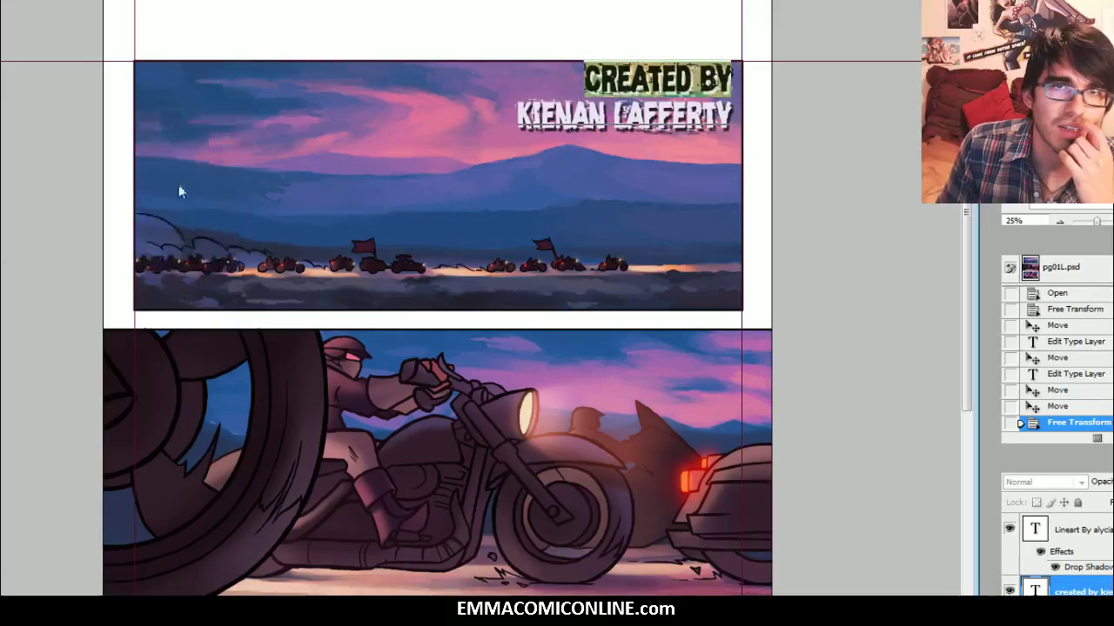
key("ctrl+Return")
left_click_drag(679, 135, 676, 136)
scroll(435, 330, "down", 3)
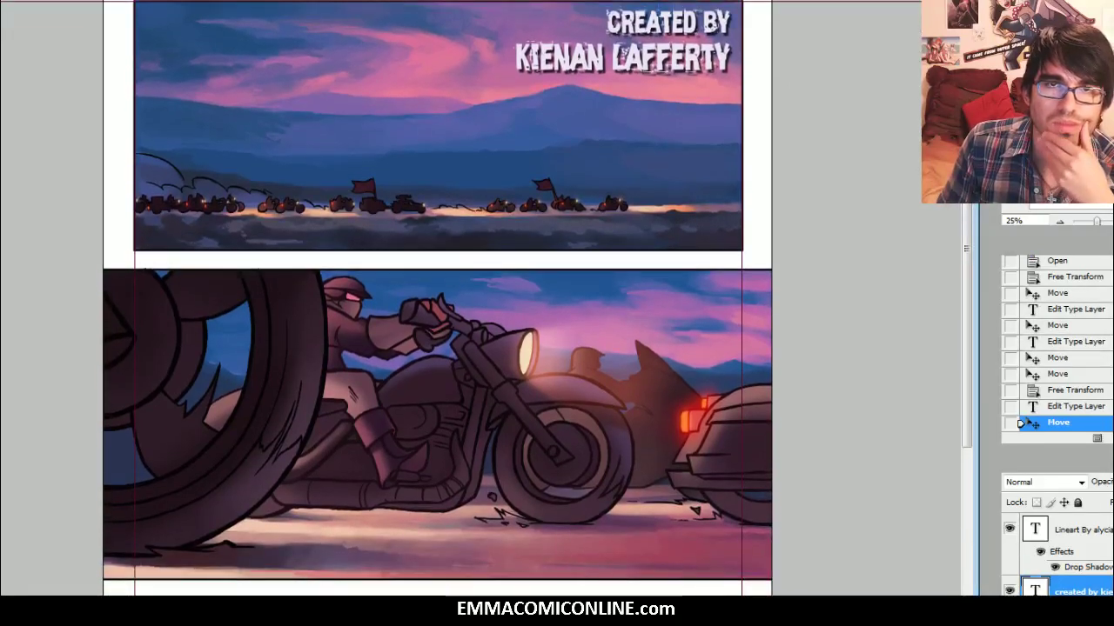
Reduce all three line-art credit lines, make LINEART BY smaller still, and lower the block
scroll(435, 331, "up", 1)
scroll(435, 331, "down", 14)
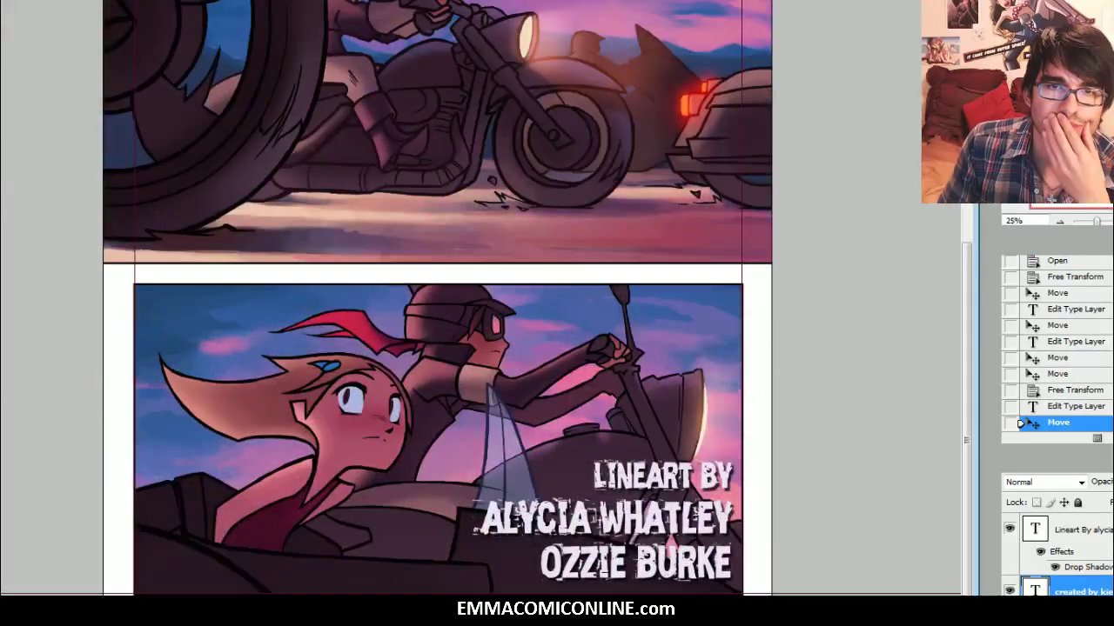
left_click_drag(735, 572, 477, 530)
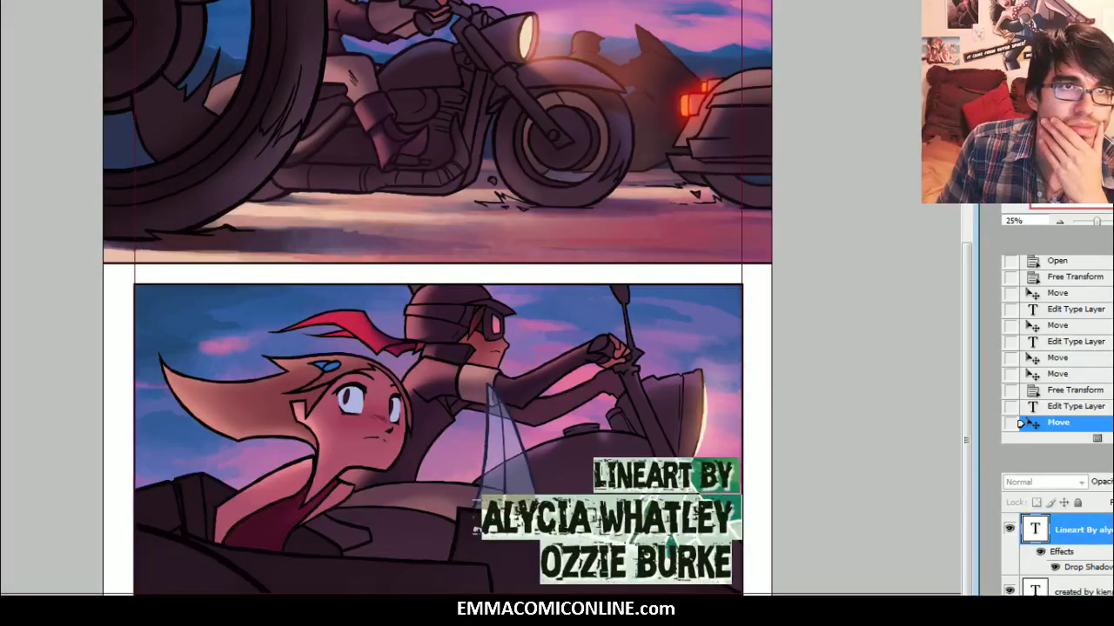
left_click(201, 209)
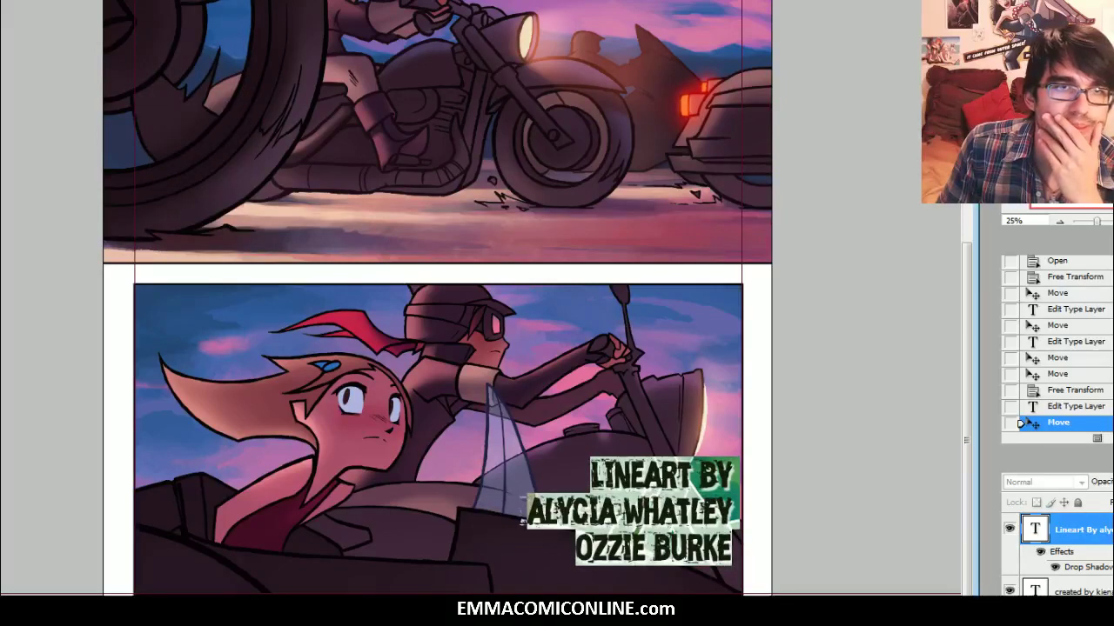
left_click_drag(727, 477, 544, 461)
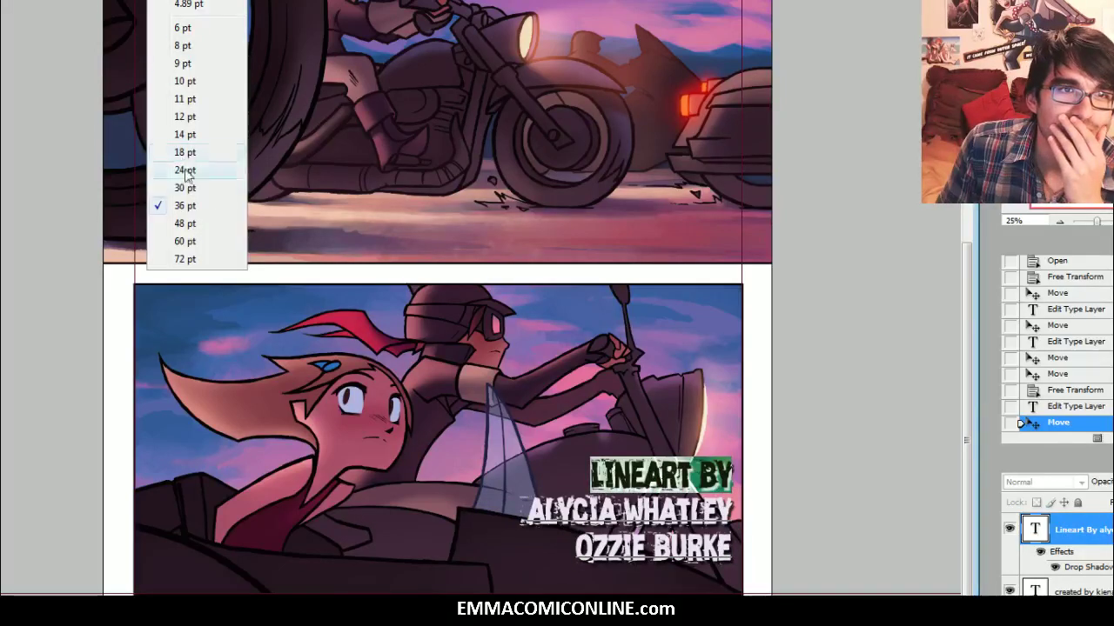
left_click(148, 170)
key("ctrl+Return")
left_click_drag(678, 529, 682, 553)
scroll(435, 304, "up", 5)
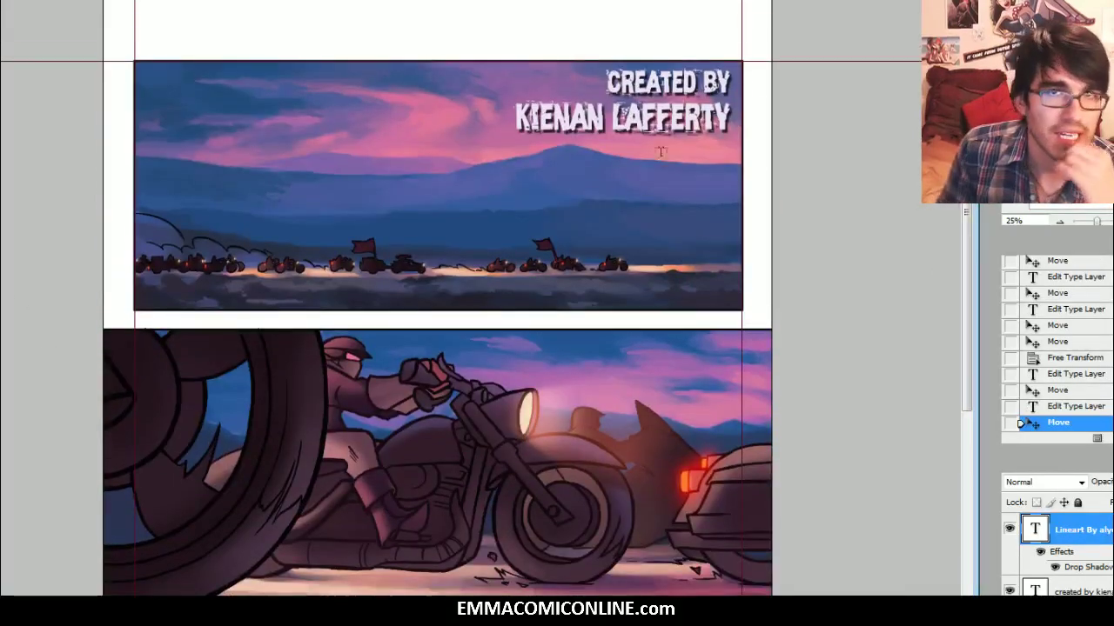
left_click(1079, 592)
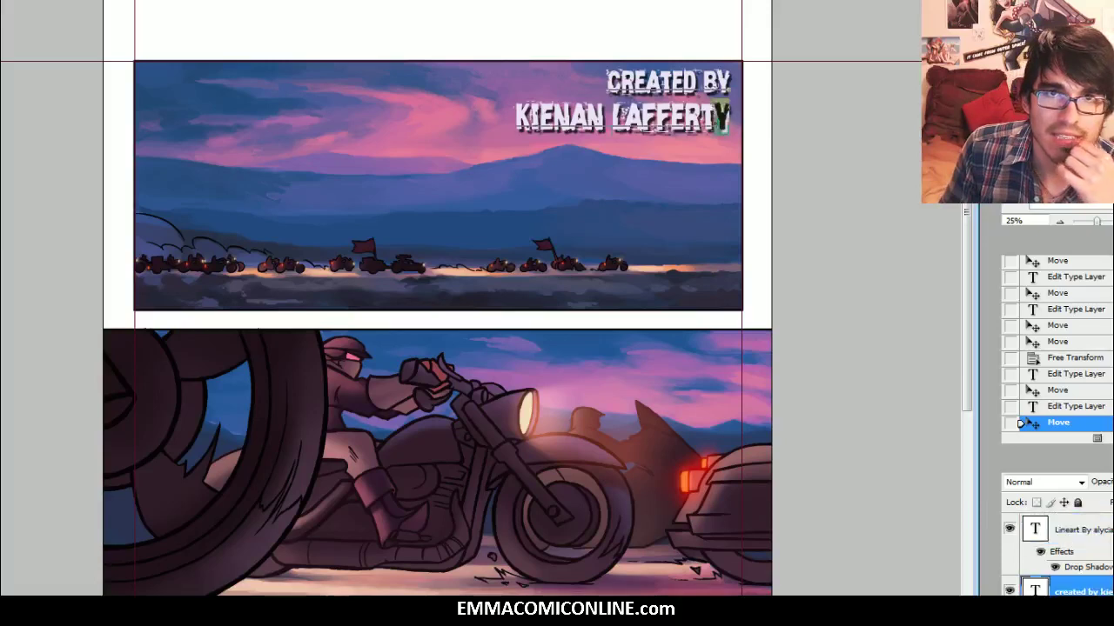
left_click(446, 8)
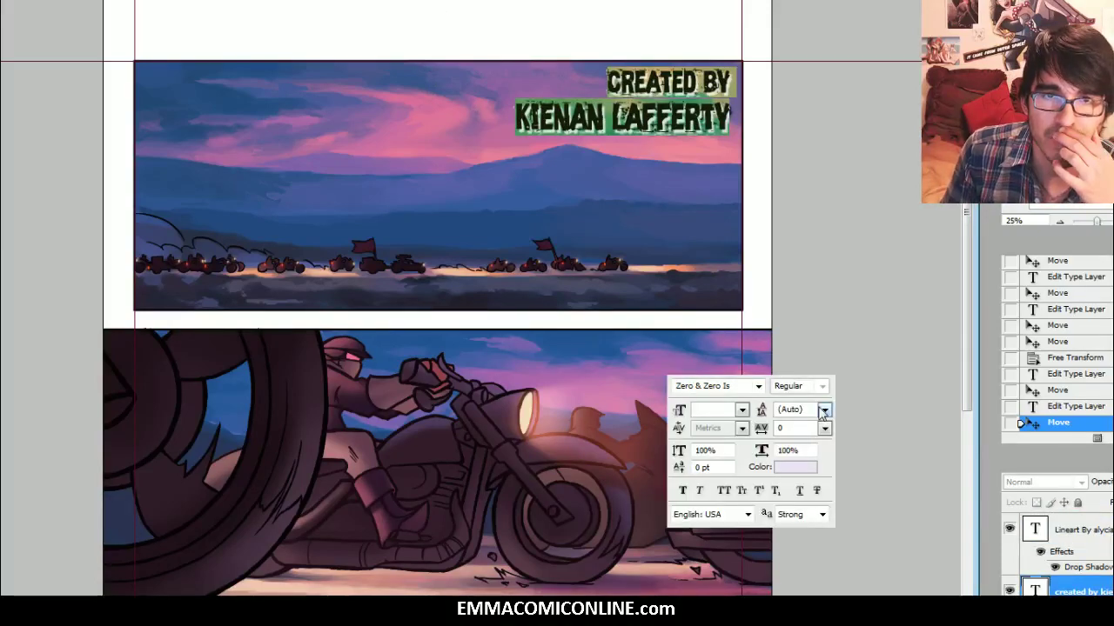
left_click(832, 364)
scroll(753, 520, "down", 5)
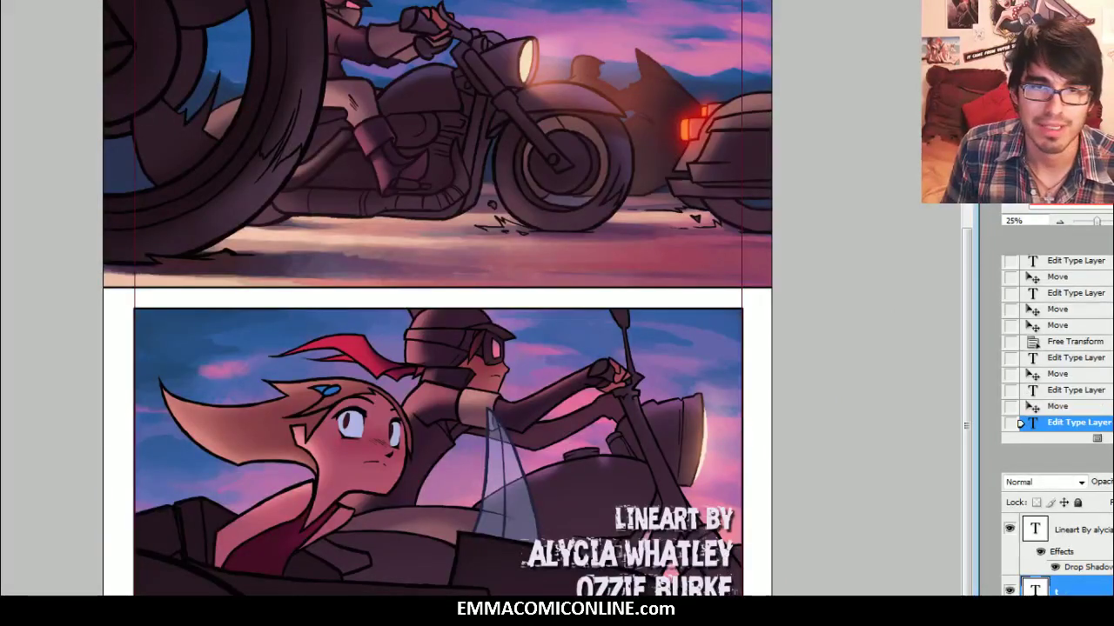
double_click(1035, 529)
key("ctrl+t")
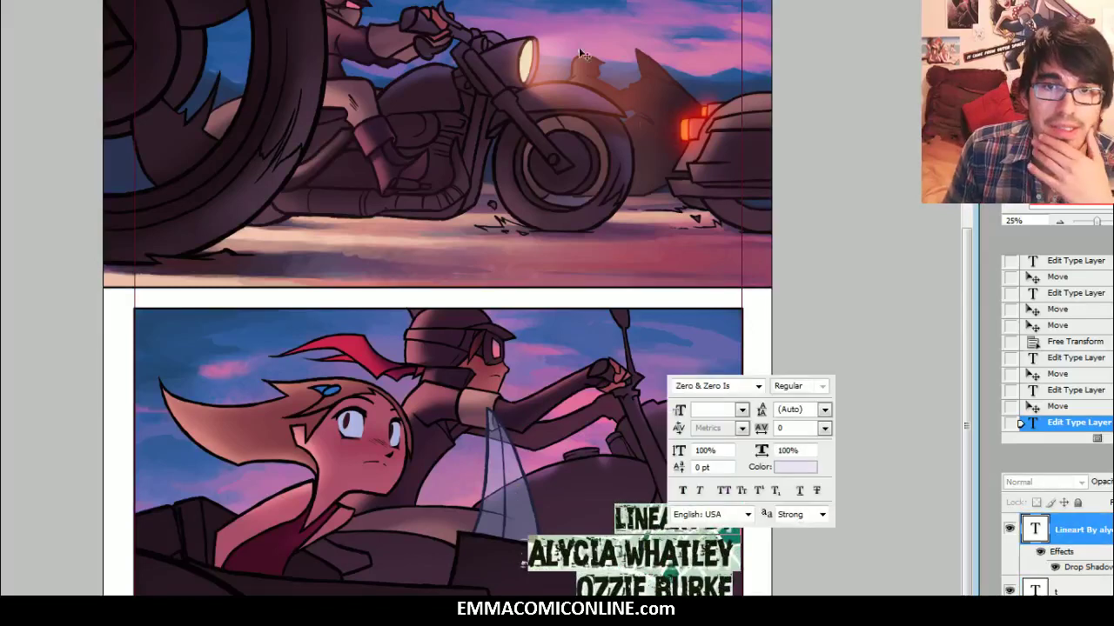
left_click(835, 375)
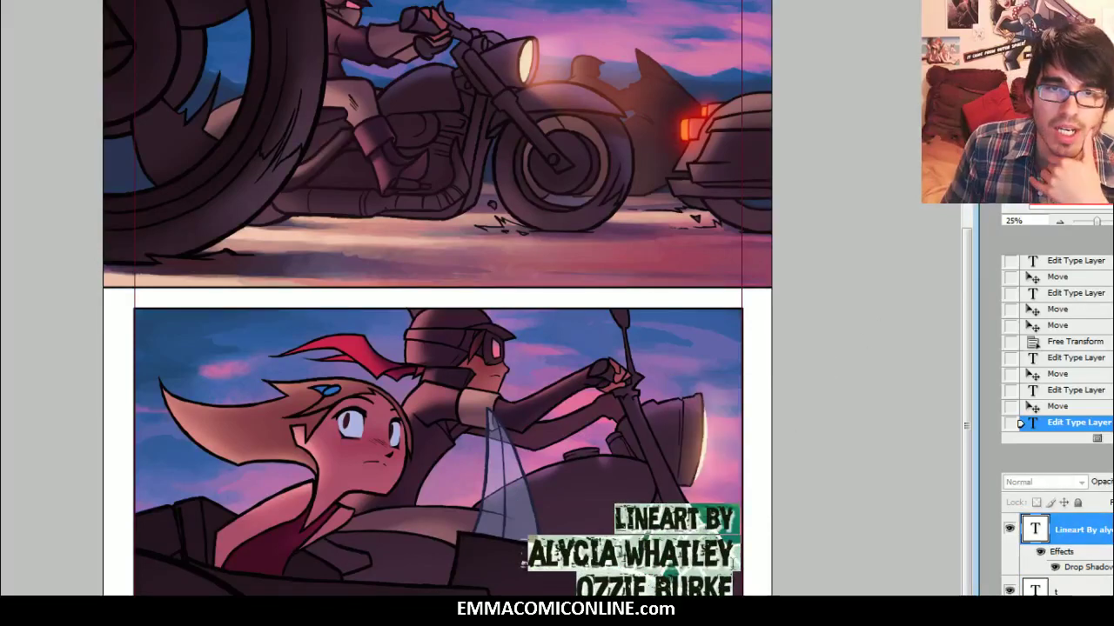
key("ctrl+Return")
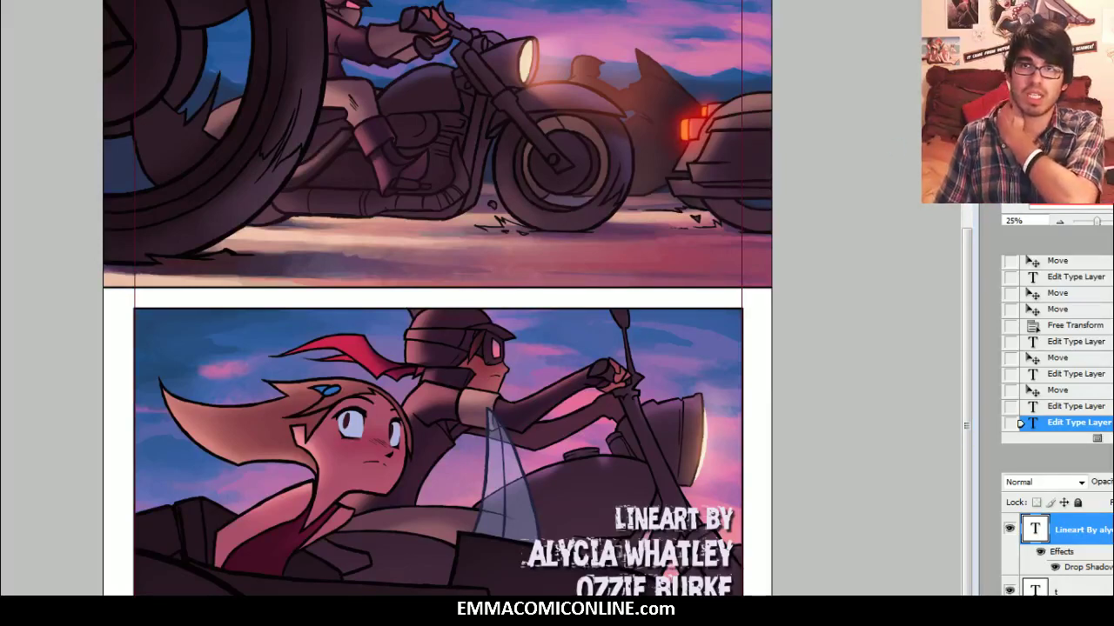
On pg02.psd, set the whole writer credit to 60 pt and nudge it left
key("ctrl+Tab")
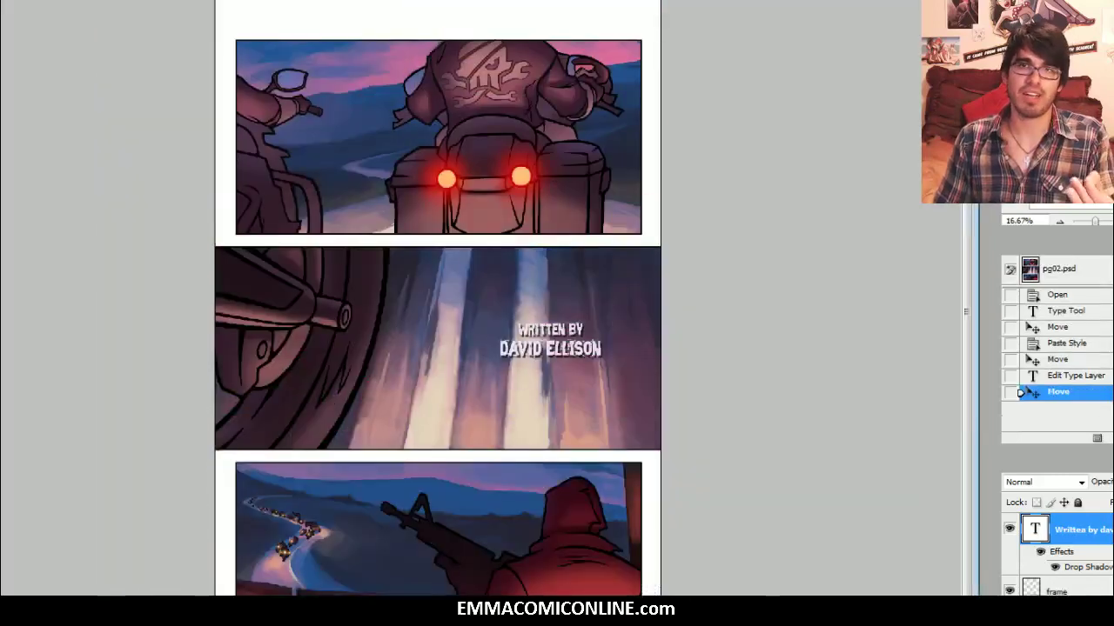
scroll(696, 268, "down", 1)
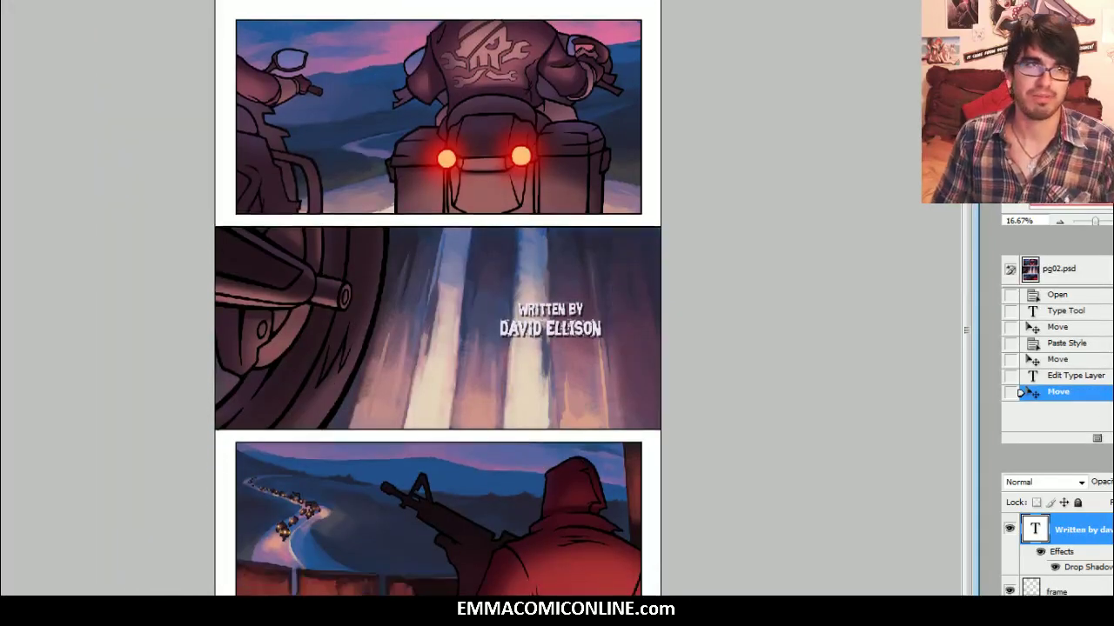
left_click(452, 313)
key("ctrl+a")
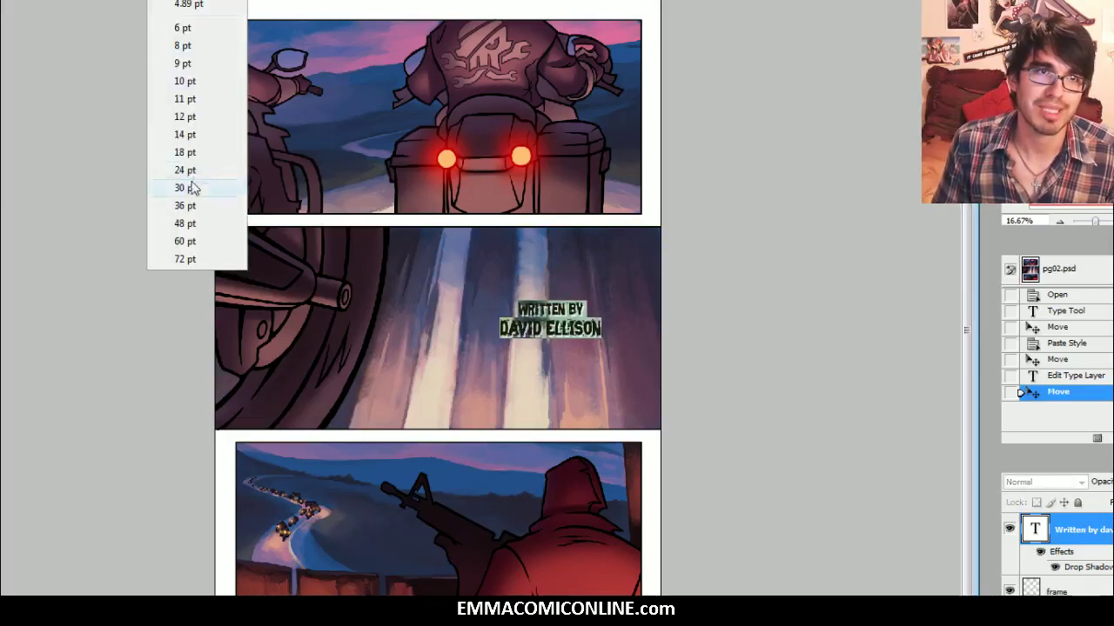
left_click(188, 207)
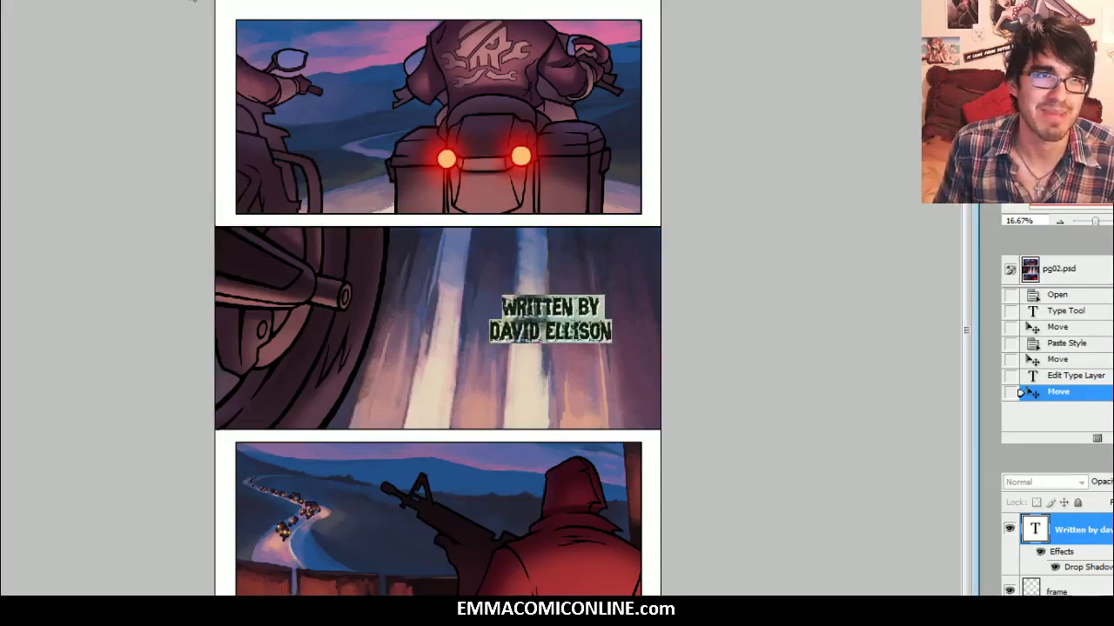
left_click(193, 0)
left_click(190, 240)
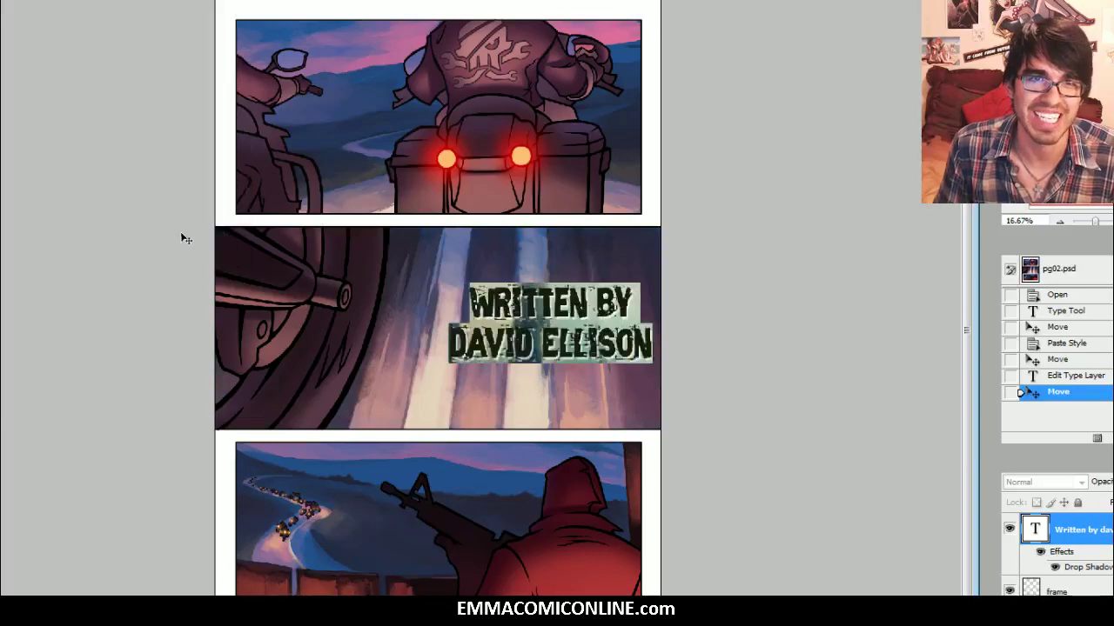
key("ctrl+Return")
left_click_drag(579, 315, 468, 296)
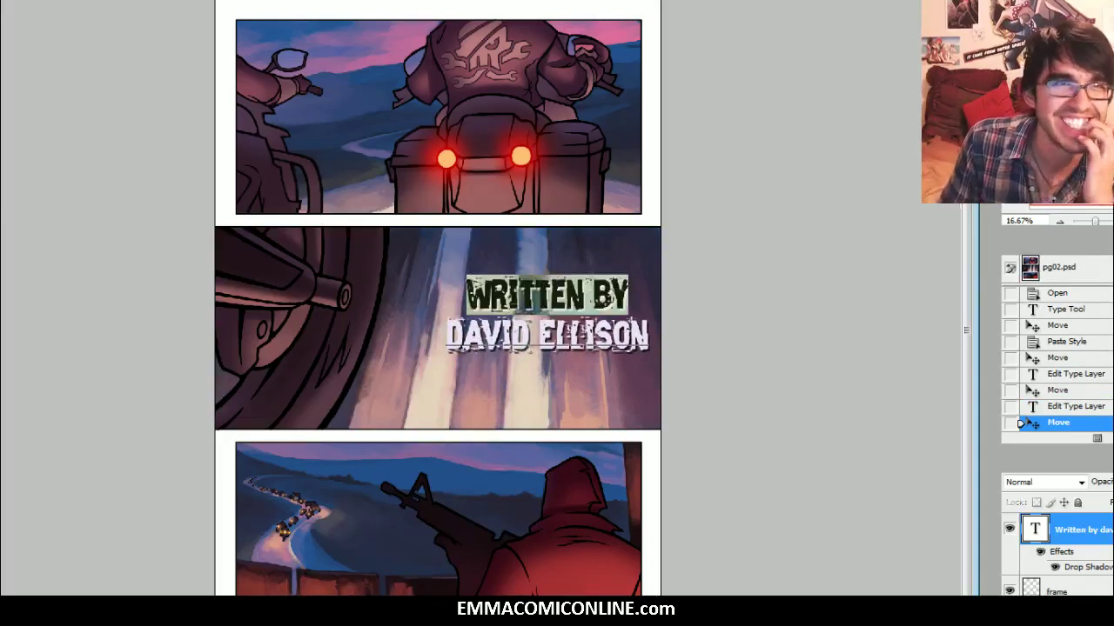
Shrink the WRITTEN BY line to 48 pt and move the credit up toward the panel top
left_click(193, 1)
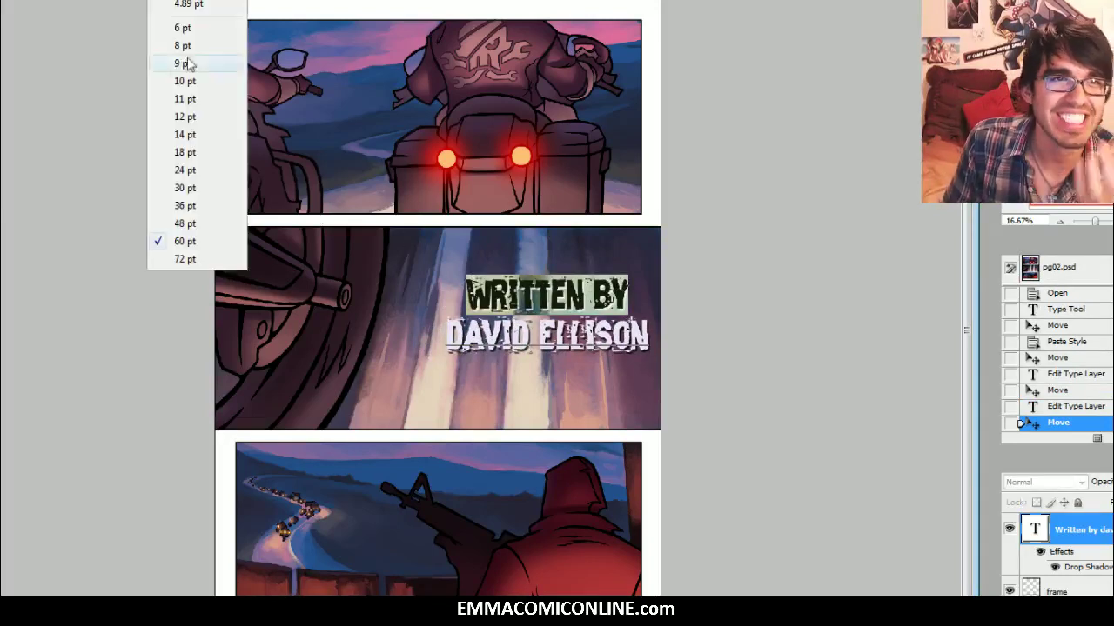
left_click(195, 224)
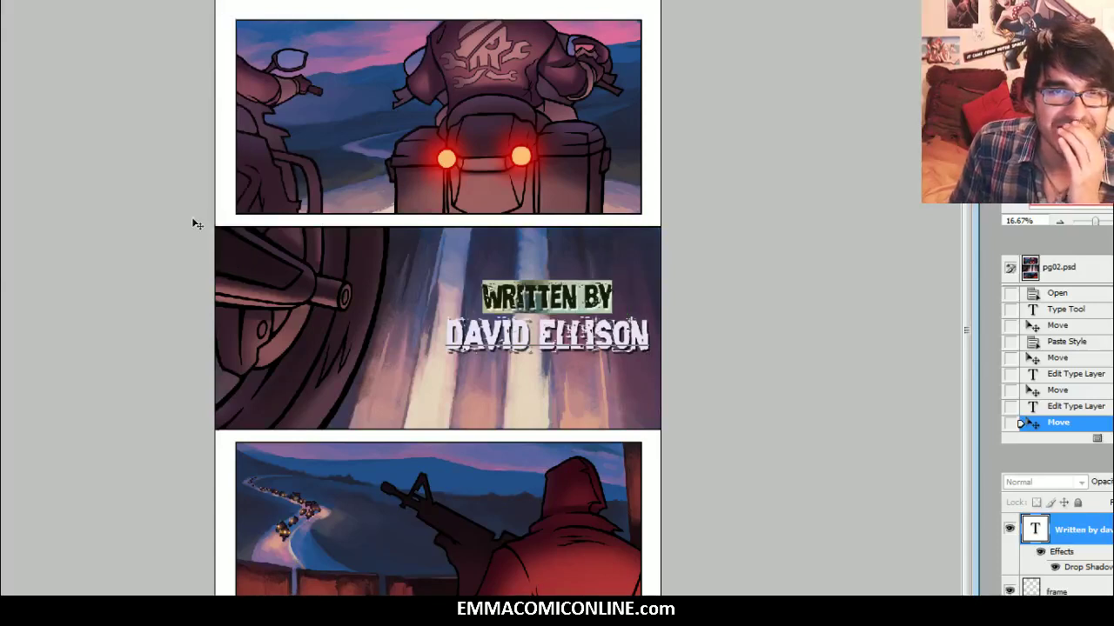
key("ctrl+h")
left_click_drag(516, 333, 522, 286)
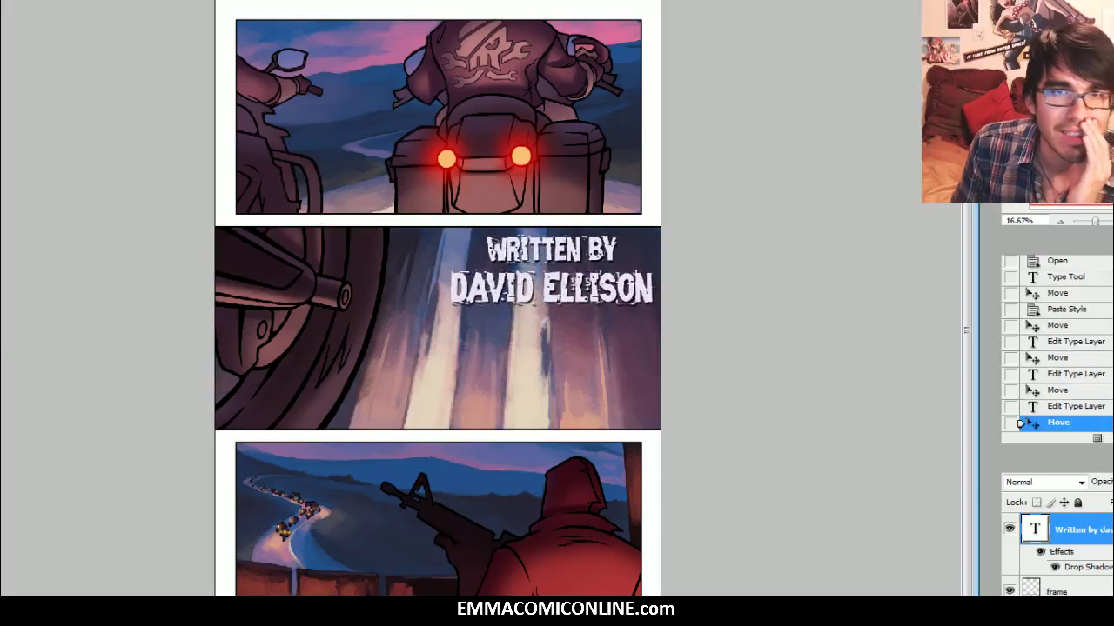
key("ctrl+a")
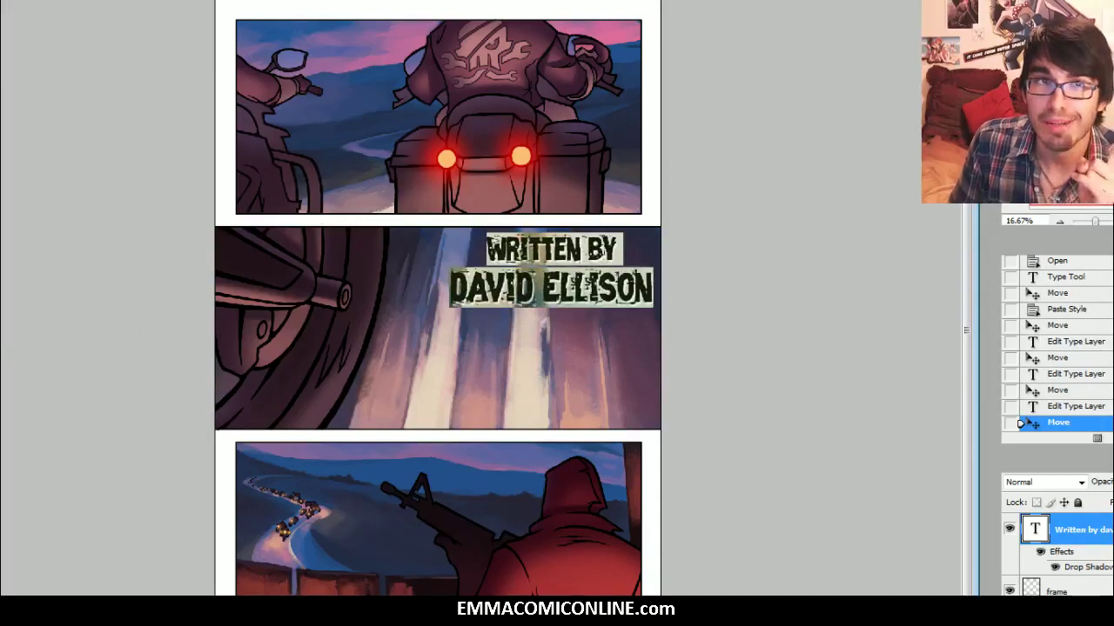
left_click_drag(551, 270, 593, 263)
key("ctrl+Return")
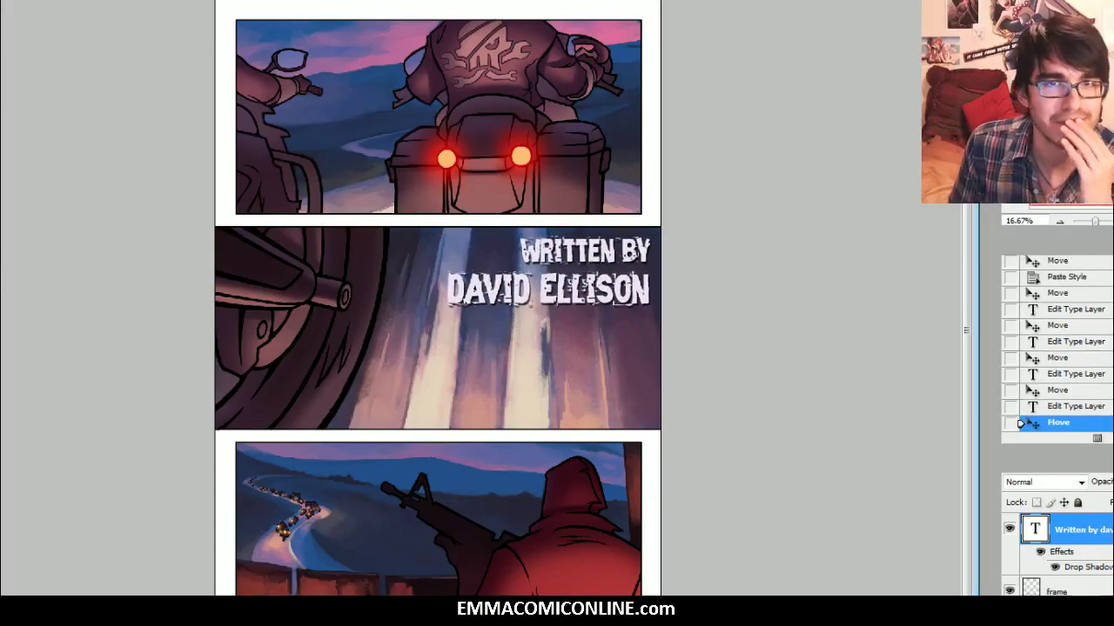
Try 36 pt on the credit, then revert that change in History
key("ctrl+a")
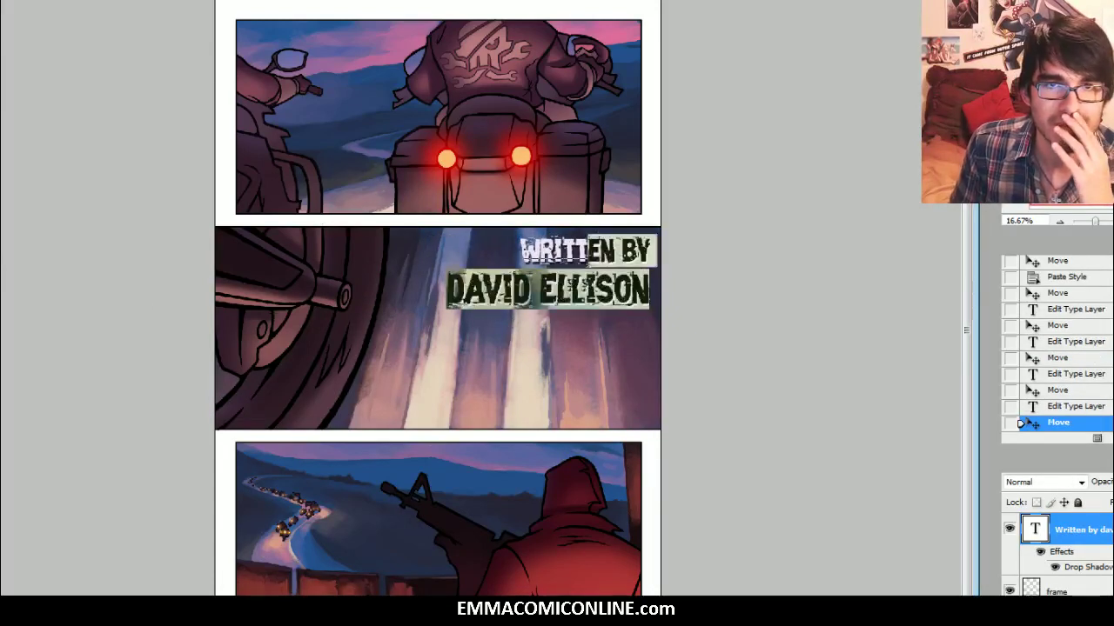
left_click(201, 3)
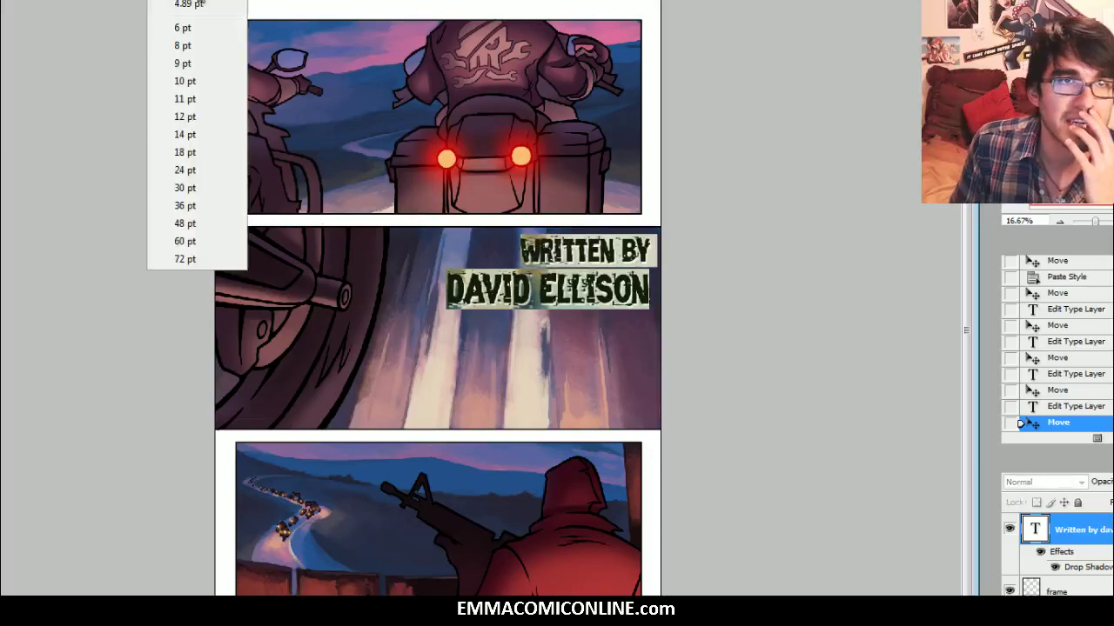
left_click(201, 207)
left_click(1102, 407)
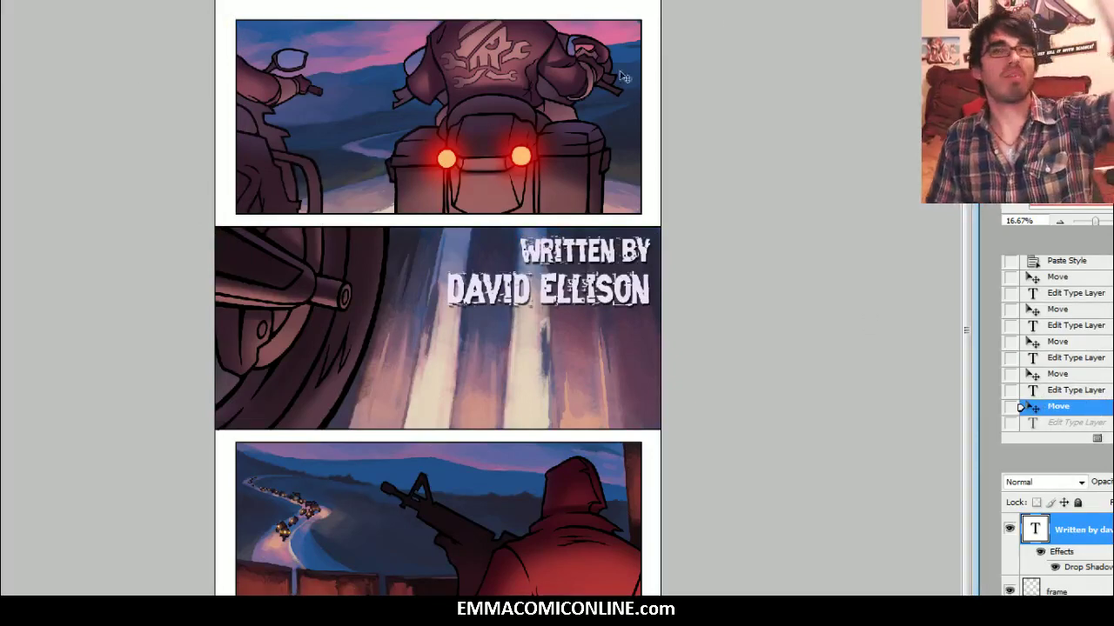
scroll(437, 301, "down", 1)
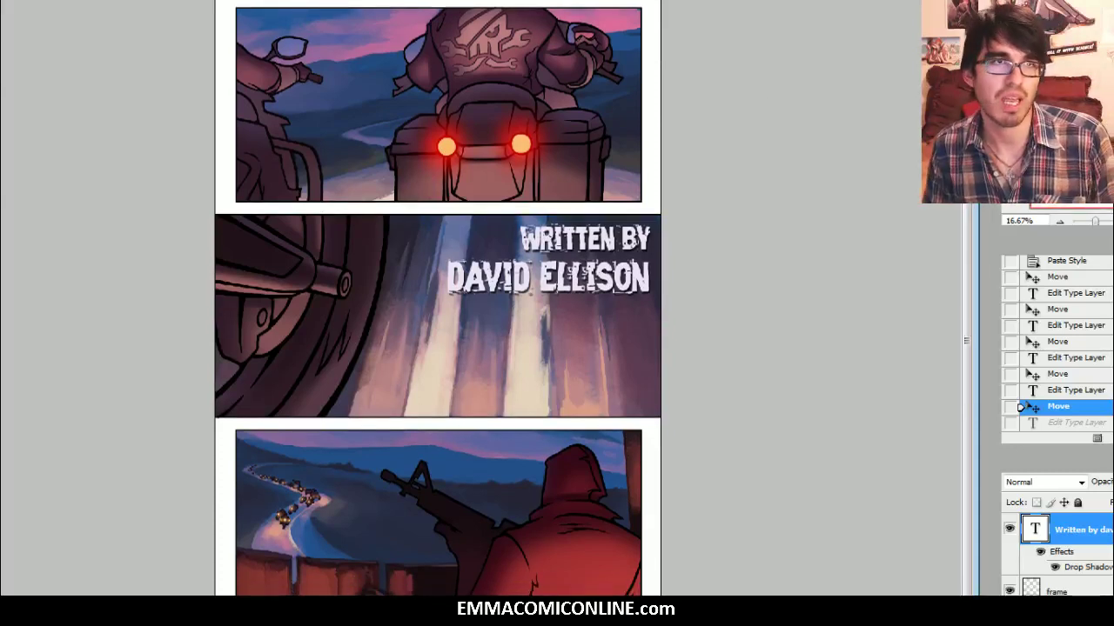
Save the lettered page, then scroll through the online masked-bikers comic page
left_click(11, 147)
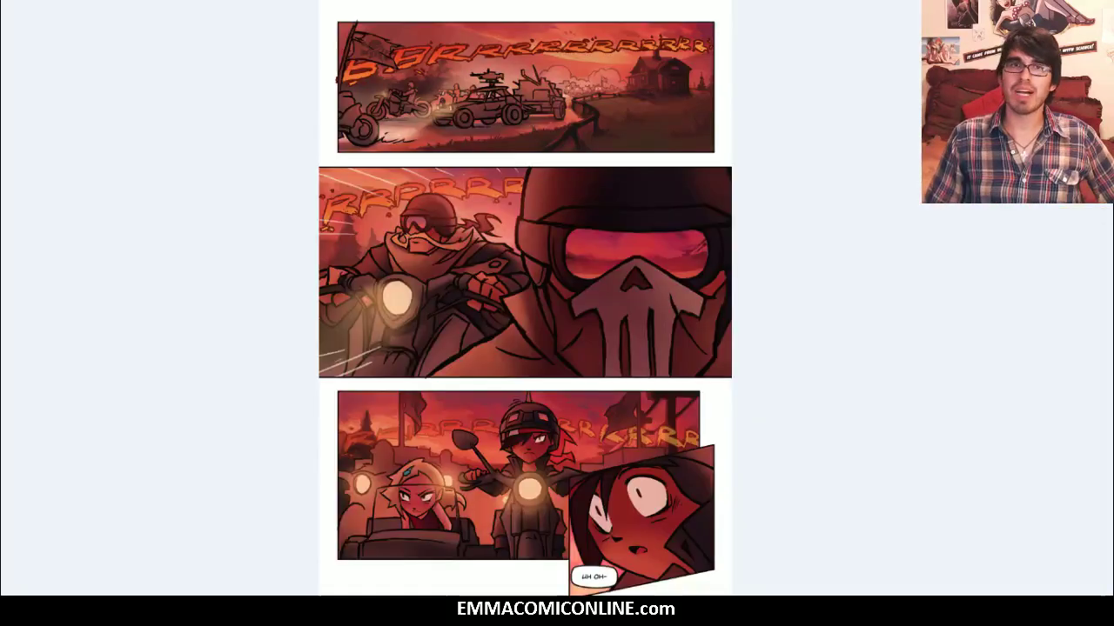
scroll(639, 227, "up", 3)
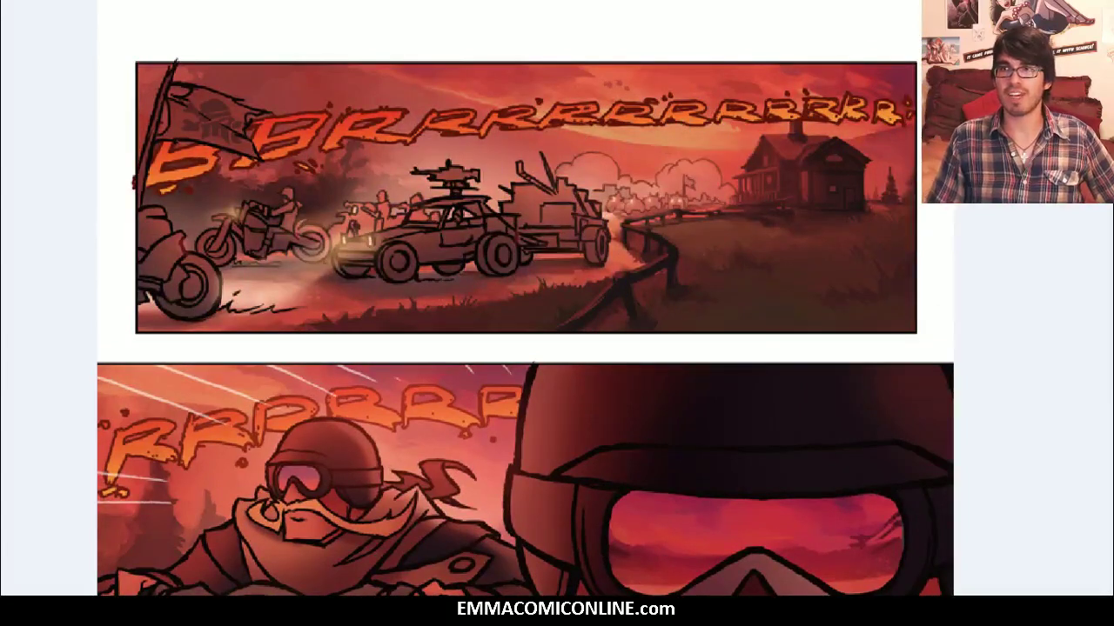
scroll(712, 278, "down", 1)
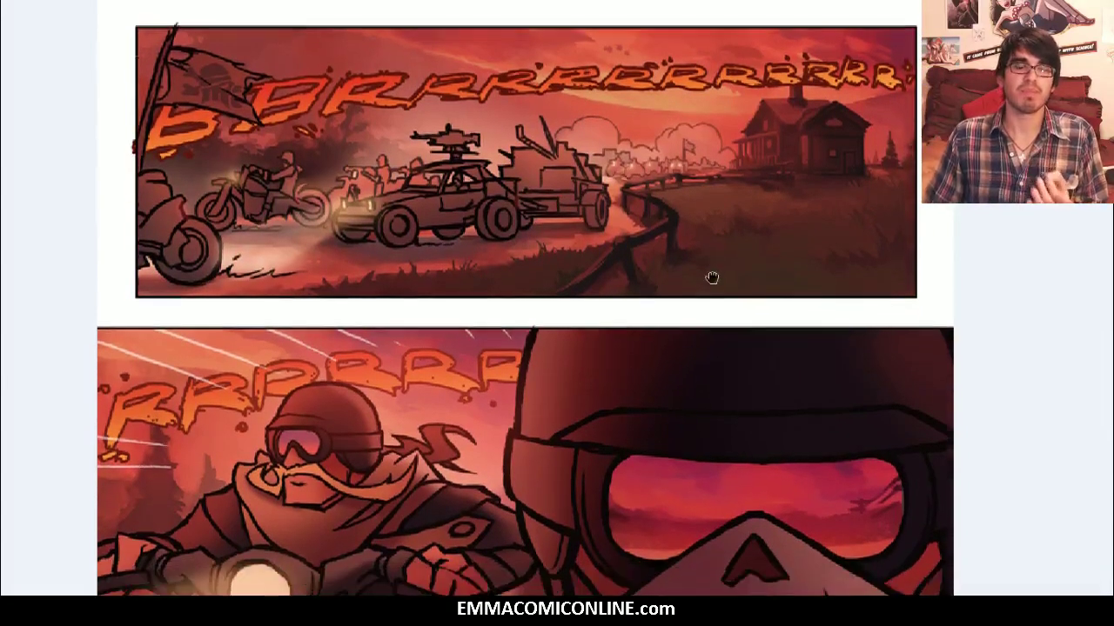
scroll(553, 449, "down", 1)
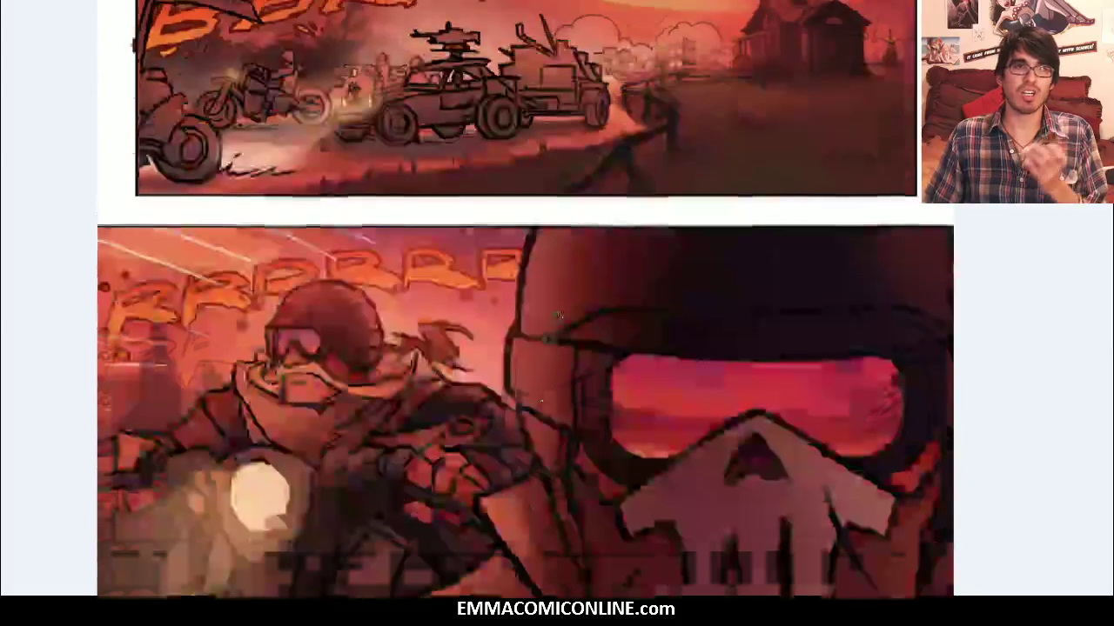
scroll(556, 315, "down", 1)
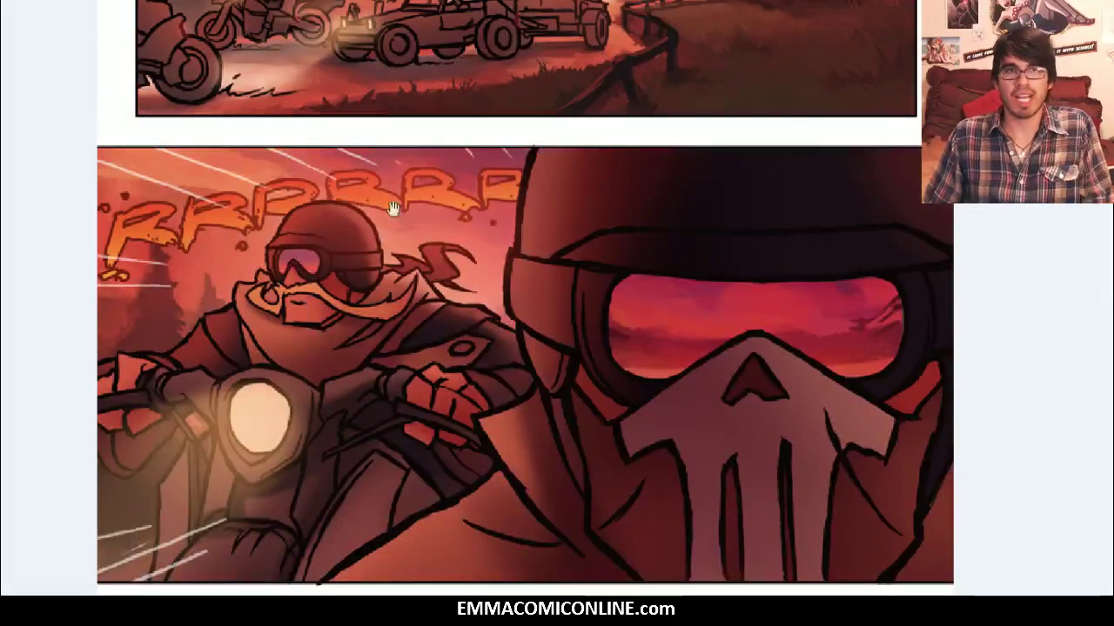
scroll(444, 298, "down", 3)
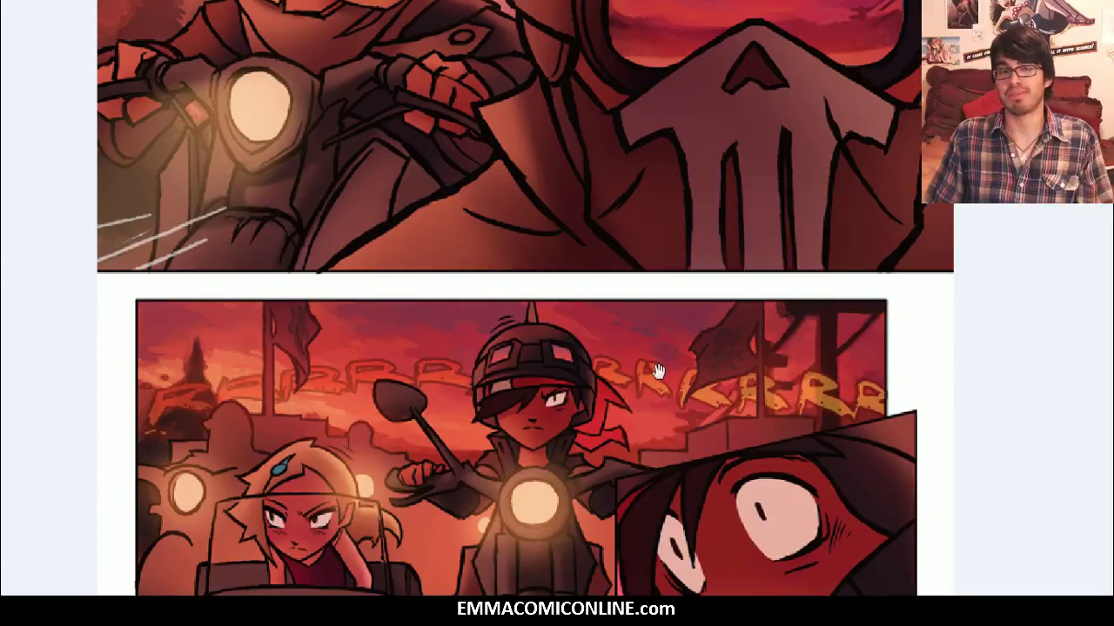
Scroll back over the comic page and load another comic page
scroll(617, 380, "up", 6)
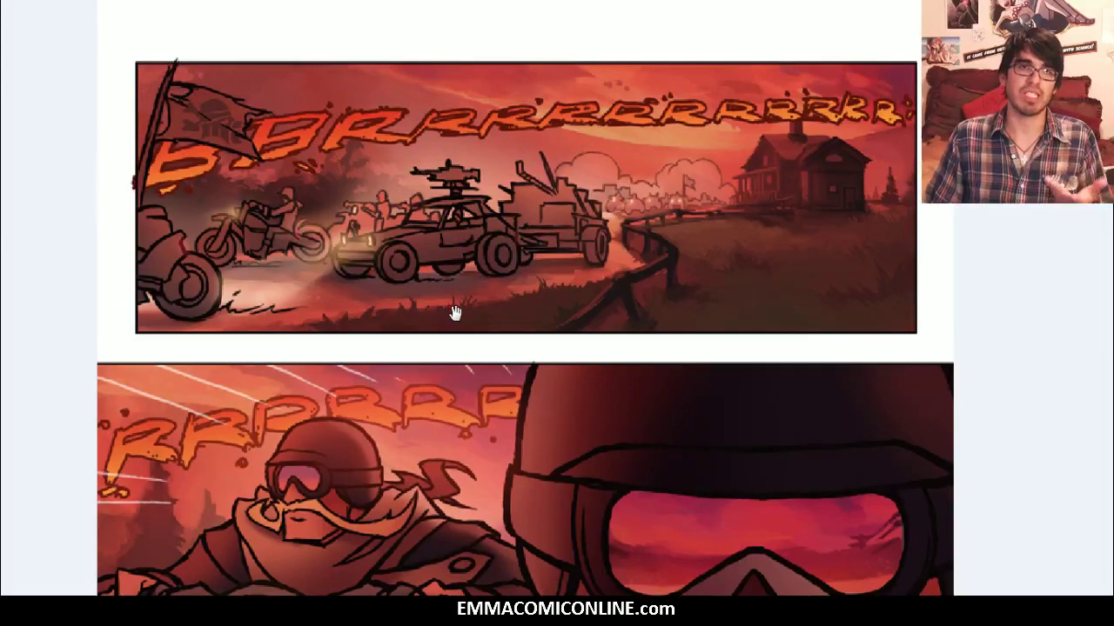
scroll(496, 370, "down", 3)
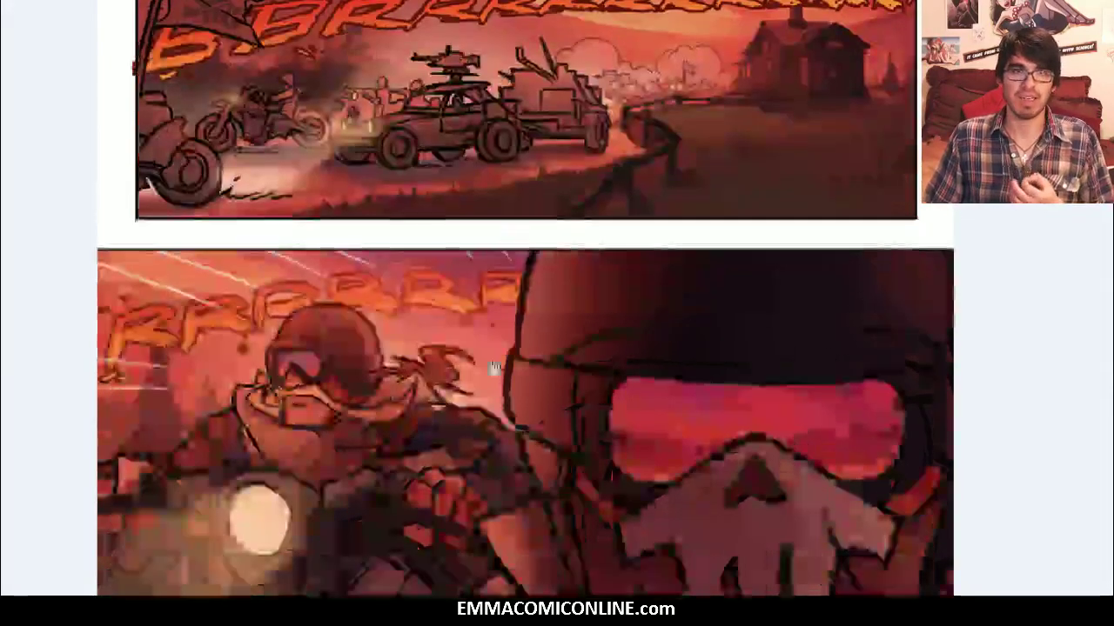
scroll(469, 289, "down", 4)
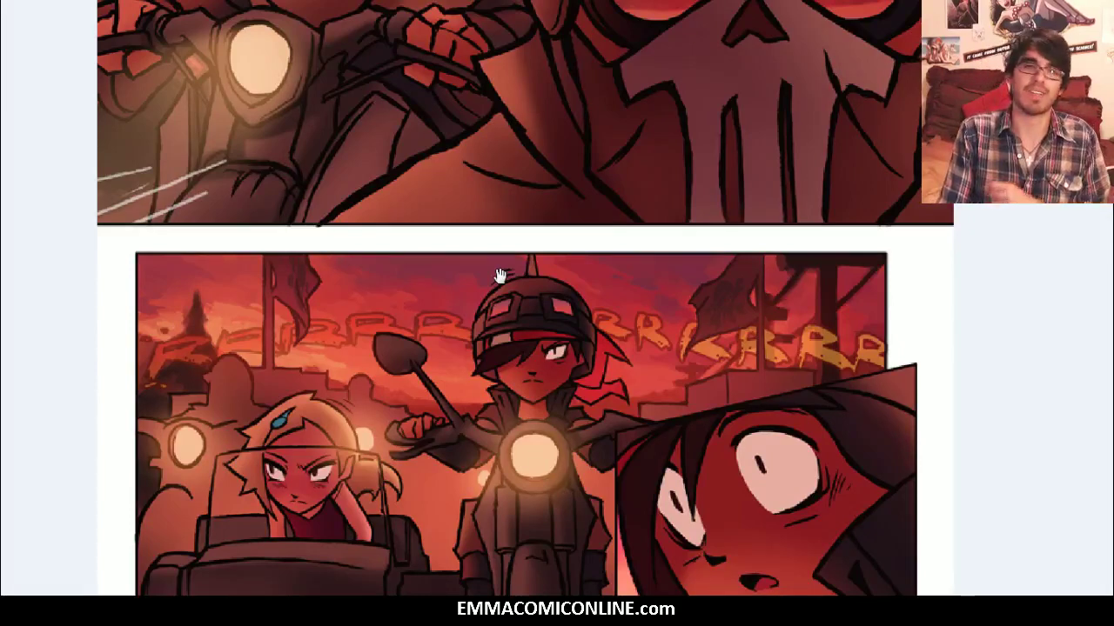
left_click(501, 275)
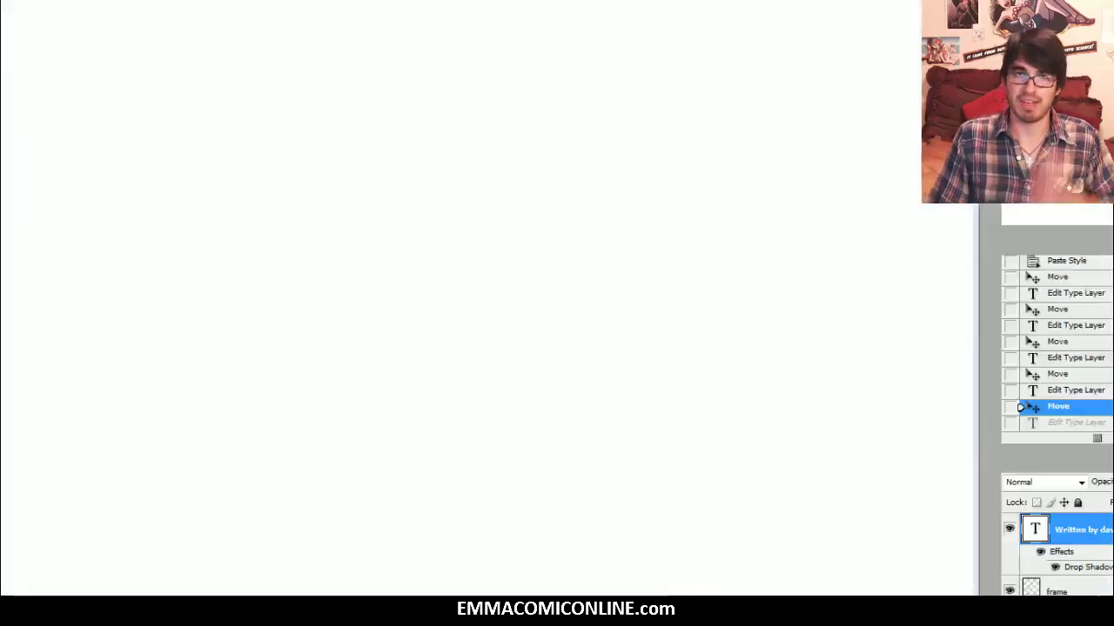
Maximize the pg03.psd window at 25% zoom and scroll over the page
scroll(437, 301, "up", 1)
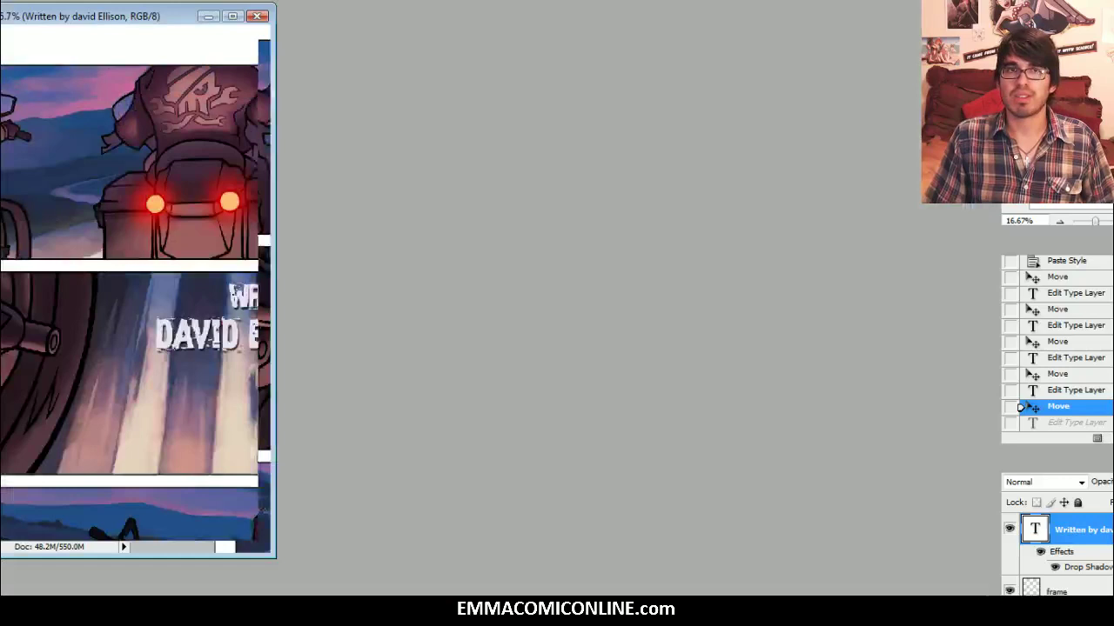
left_click(244, 9)
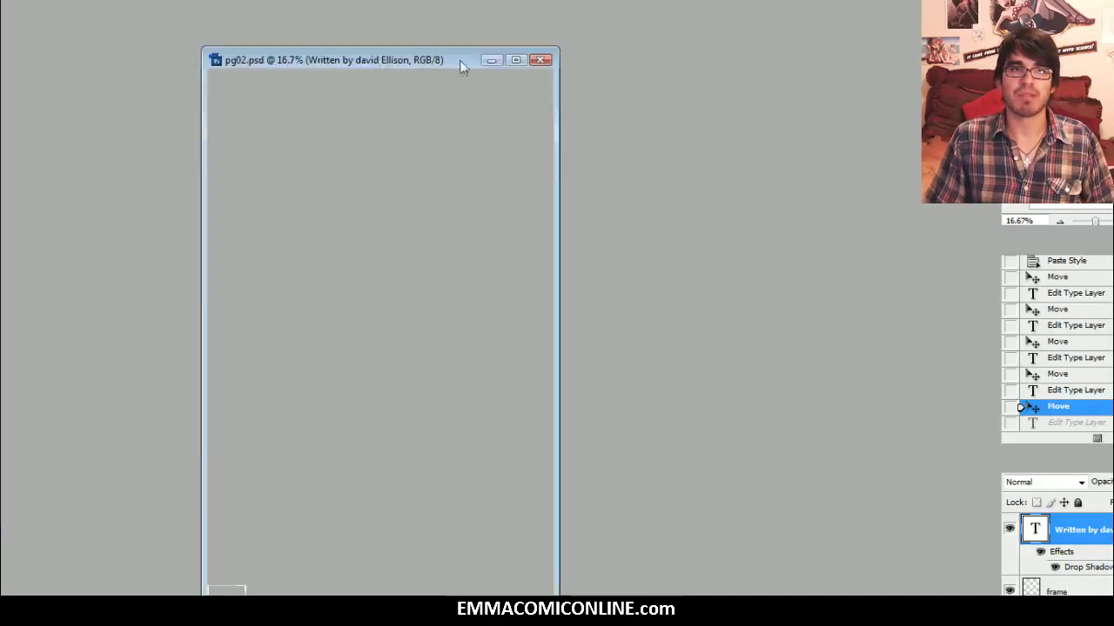
double_click(459, 60)
key("ctrl+plus")
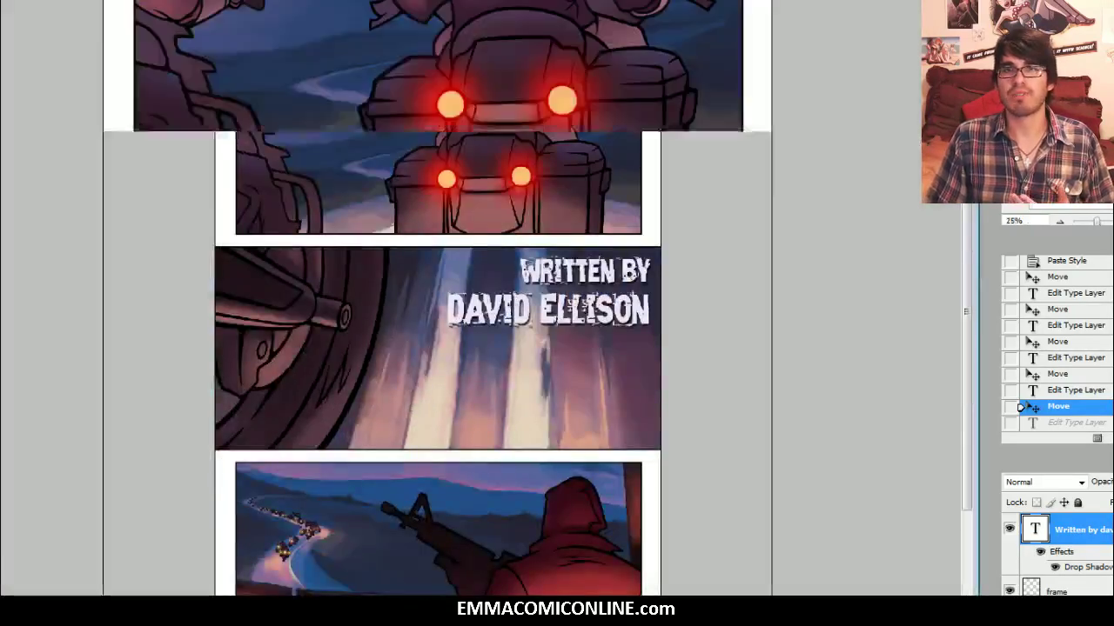
scroll(437, 298, "up", 4)
scroll(436, 298, "down", 1)
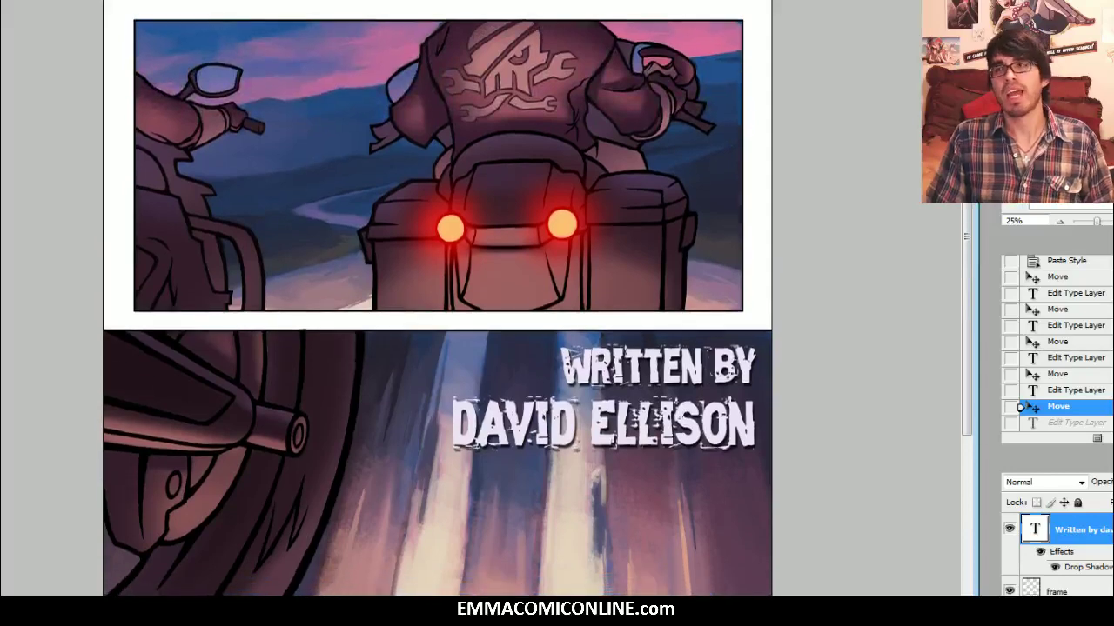
scroll(436, 299, "down", 5)
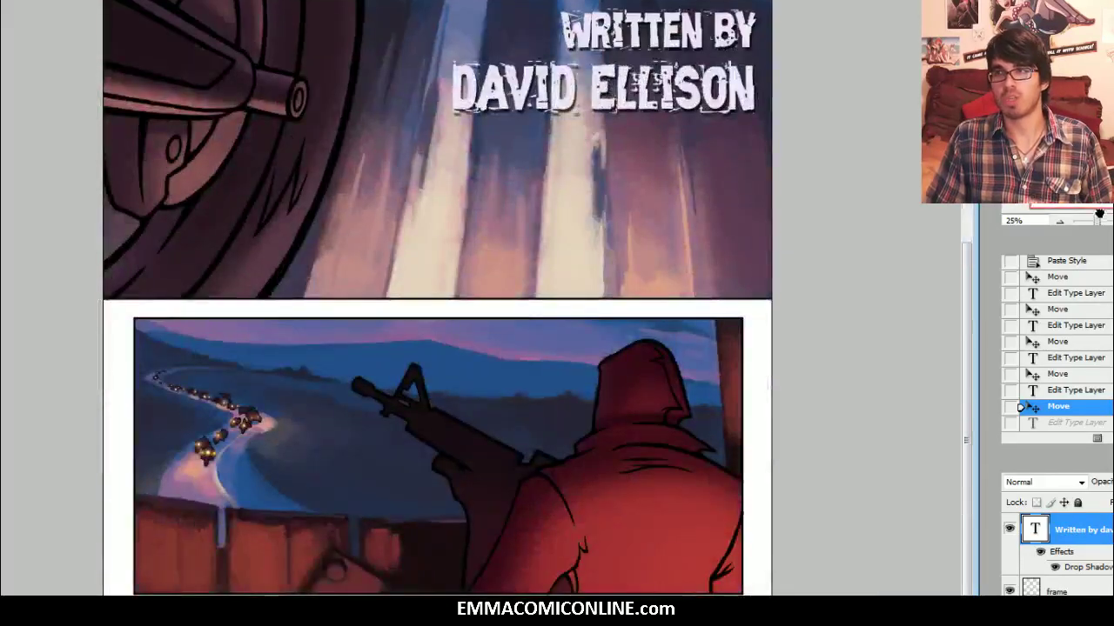
scroll(829, 398, "up", 5)
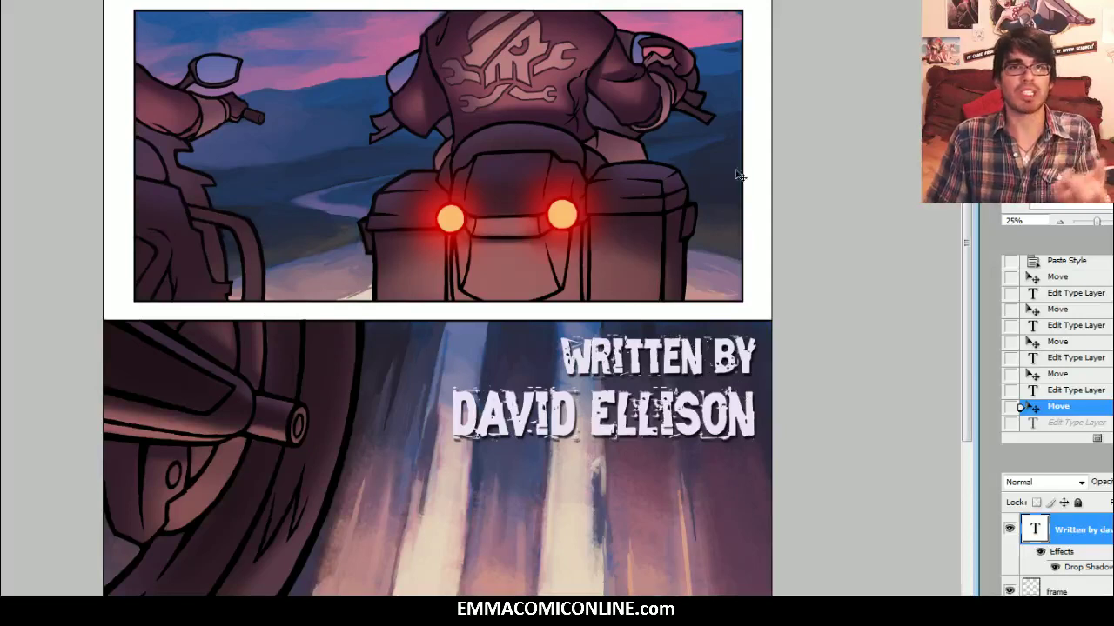
scroll(736, 174, "down", 5)
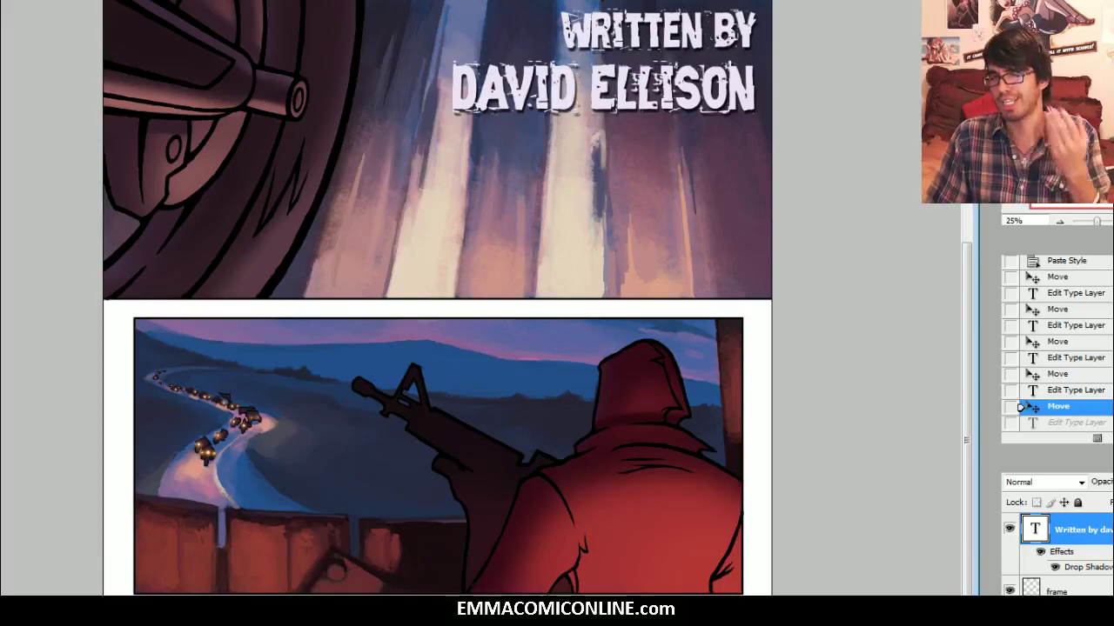
scroll(437, 300, "up", 5)
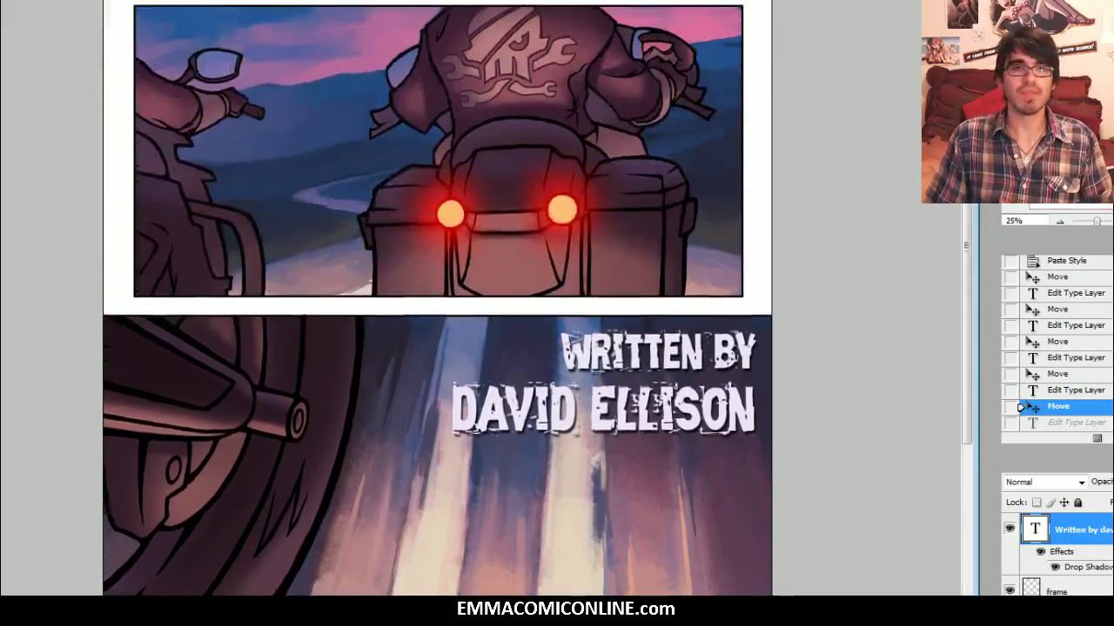
scroll(436, 299, "down", 1)
scroll(437, 299, "up", 1)
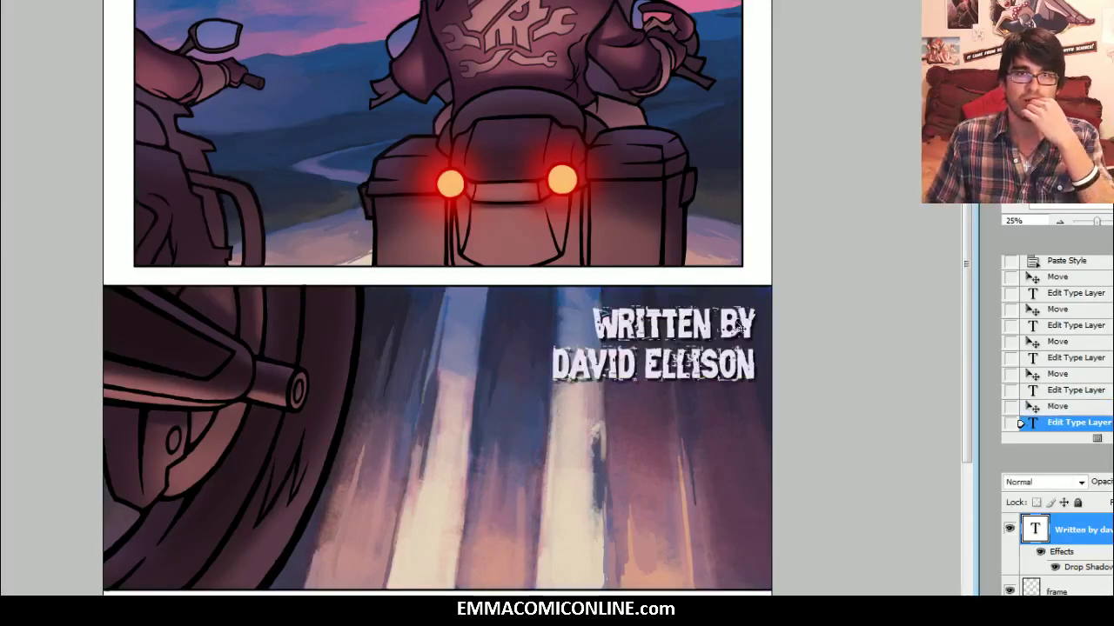
Restore the enlarged, repositioned writer credit from History and save the page
left_click(1059, 407)
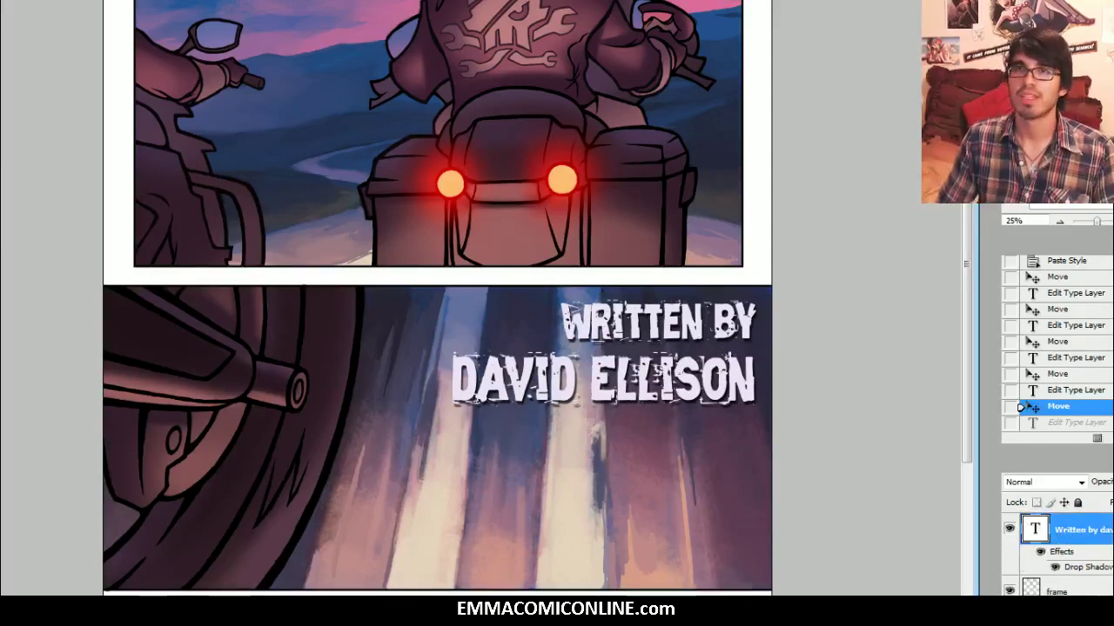
key("alt+f")
key("Down")
key("Return")
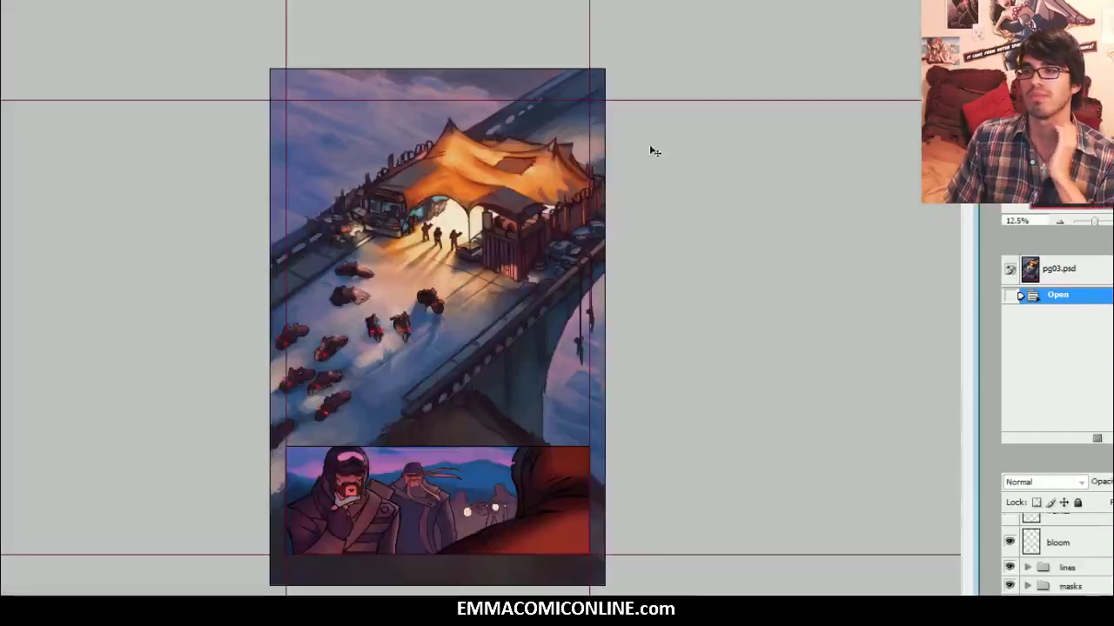
Zoom around pg03.psd's bridge page, then select the frames layer and add a new text layer above it
key("ctrl+plus")
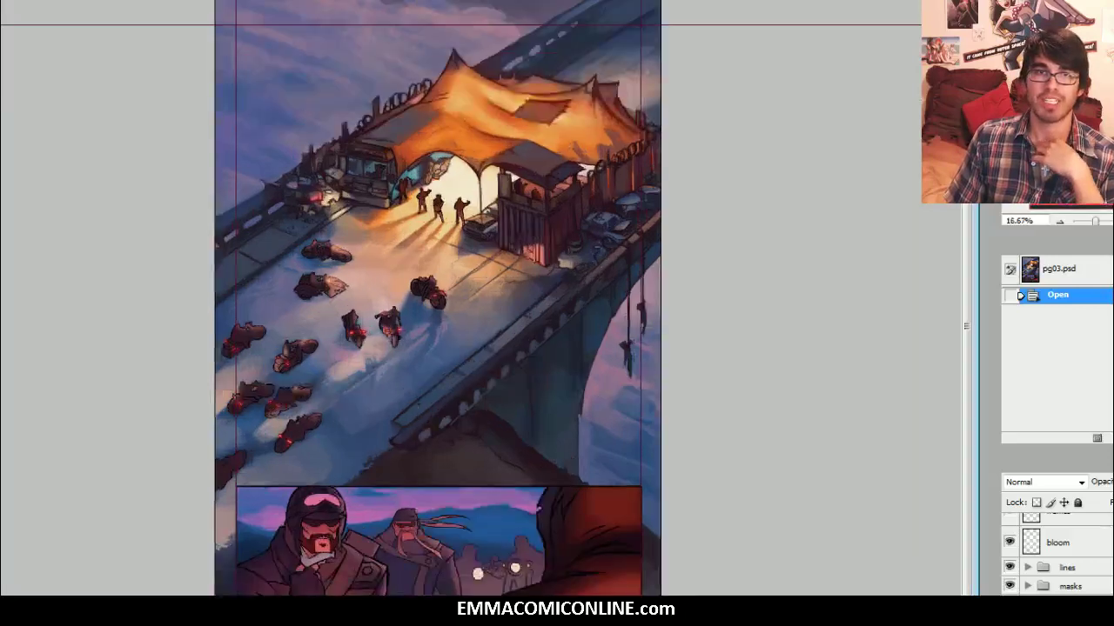
key("ctrl+plus")
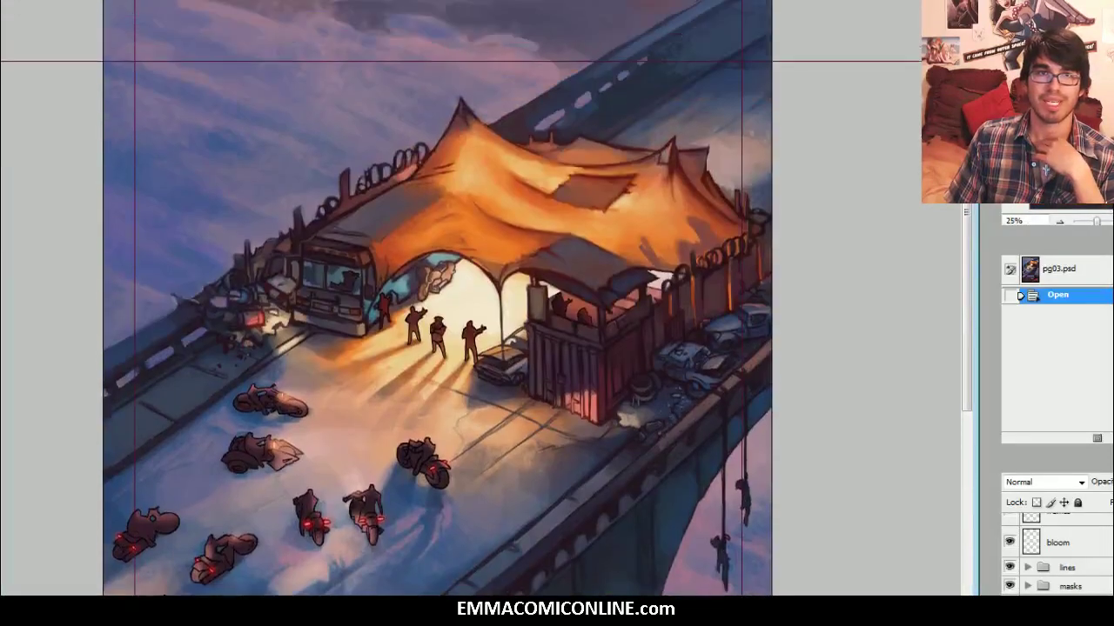
scroll(435, 296, "down", 1)
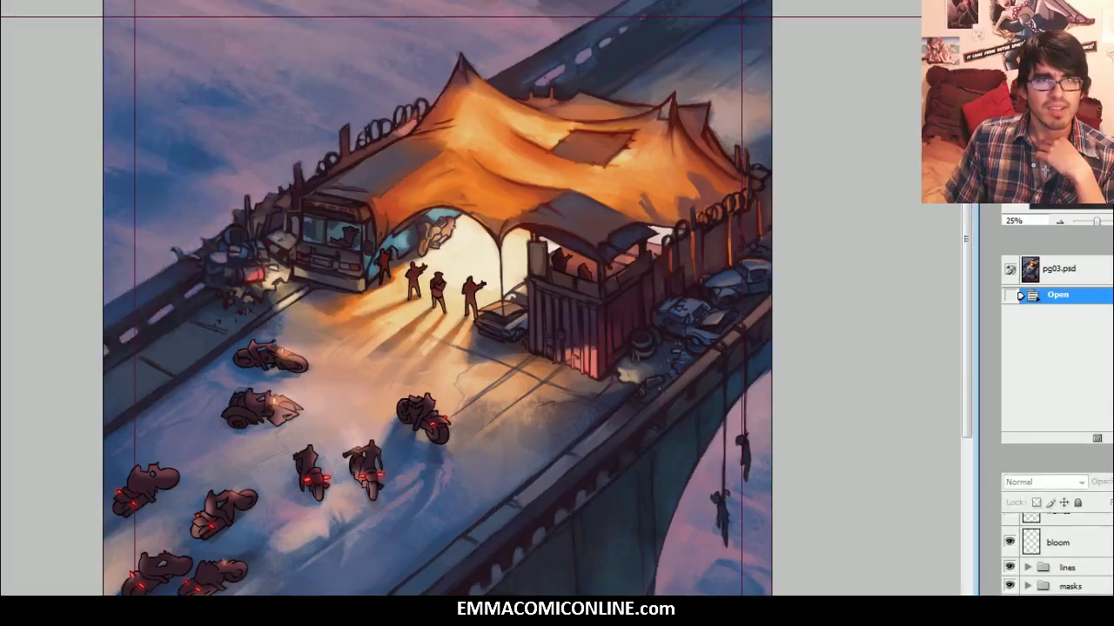
scroll(435, 296, "up", 3)
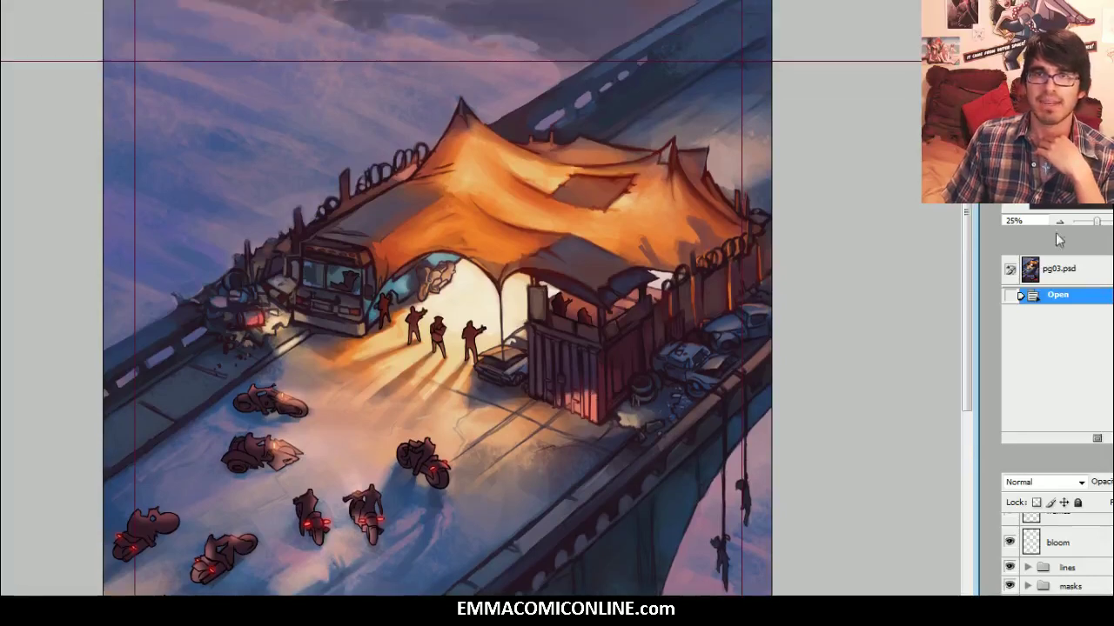
key("ctrl+minus")
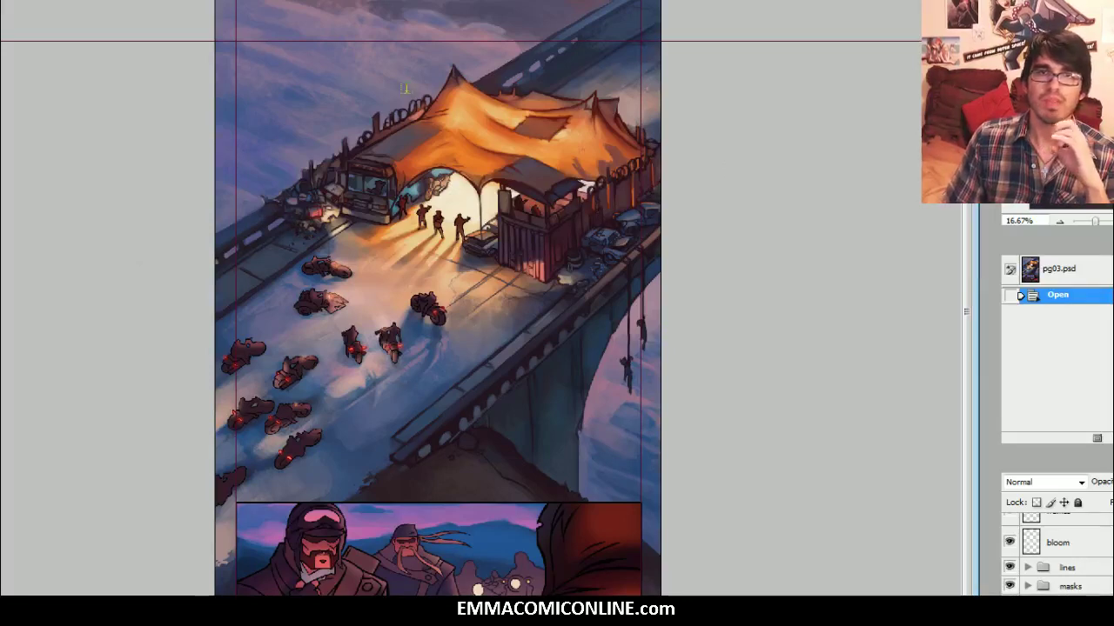
scroll(1053, 561, "up", 1)
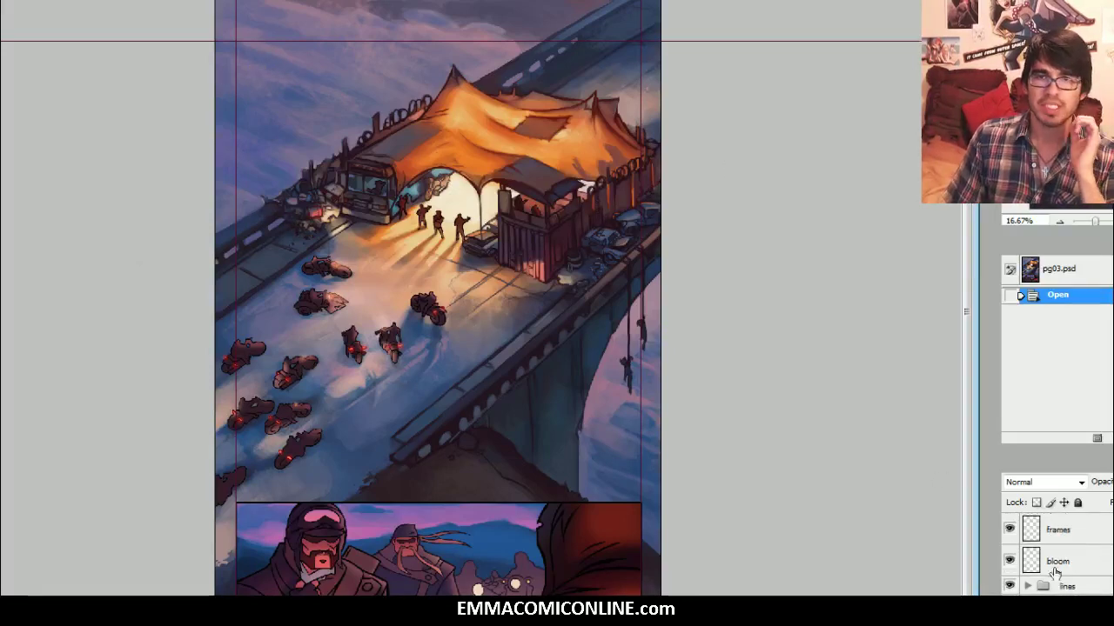
left_click(1048, 532)
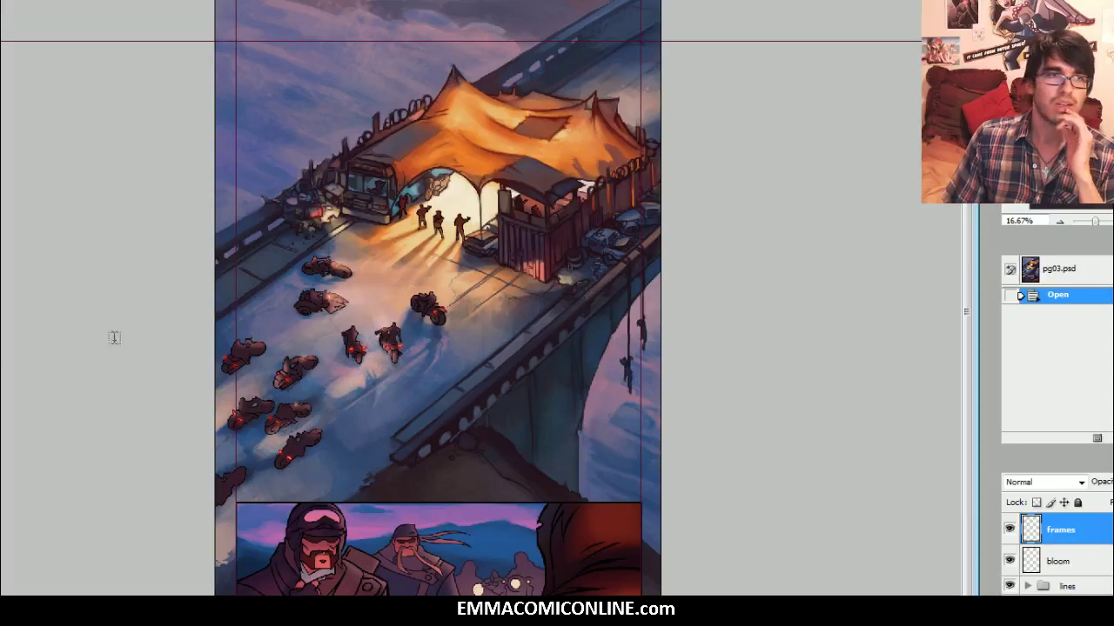
left_click(265, 70)
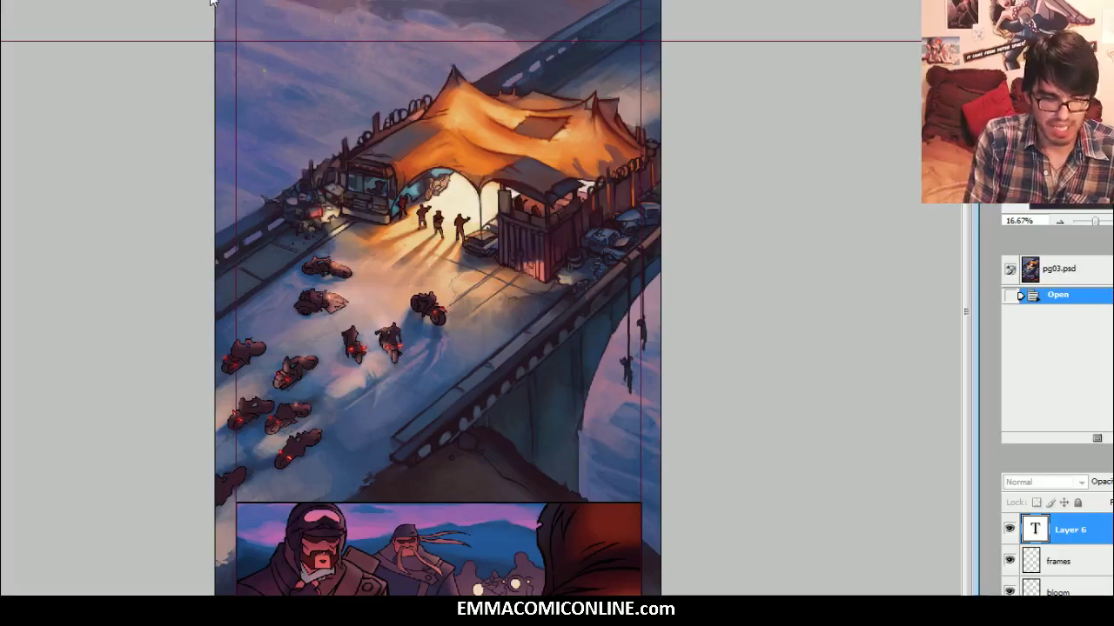
Type a left-aligned 'STORY DEVELOPMENT' heading, fix its spelling, and move it toward the top-left
type("STORY")
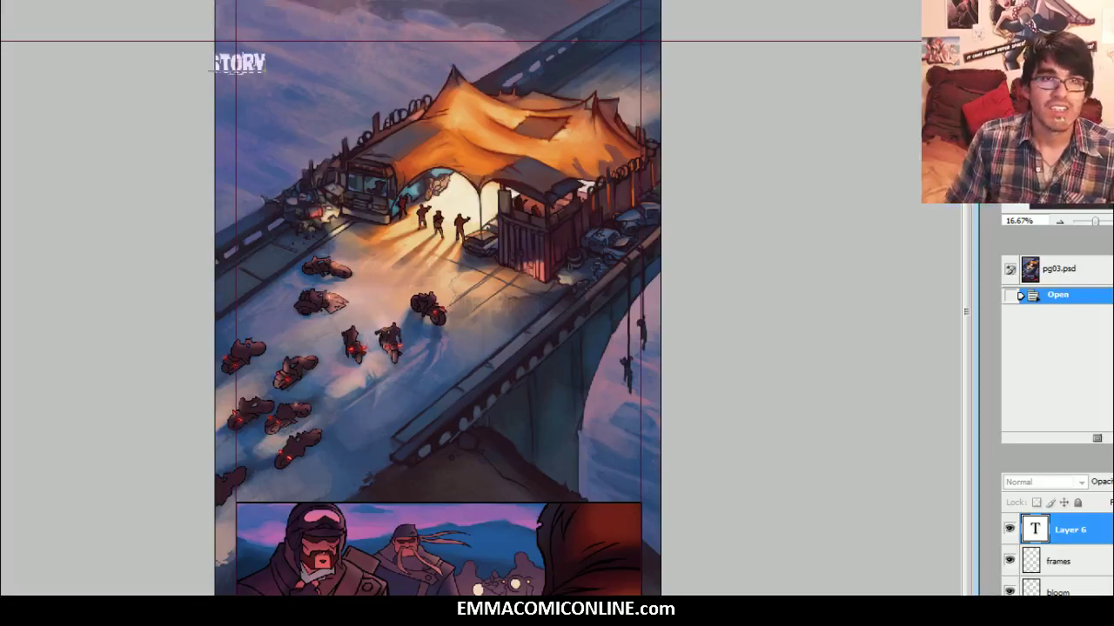
key("ctrl+shift+l")
type("DELOPME")
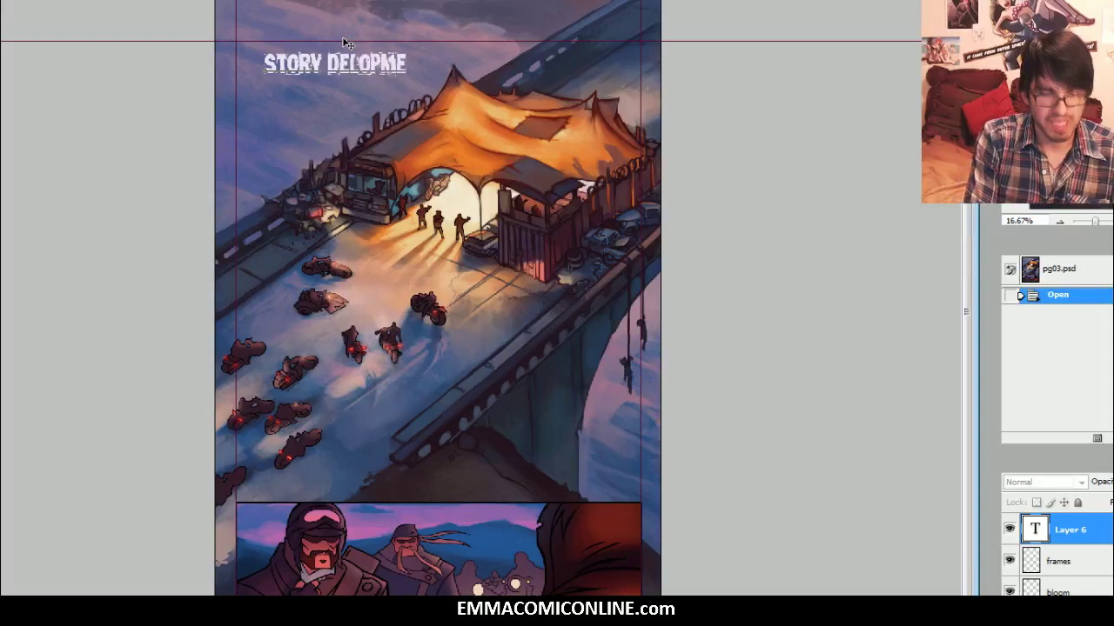
type("NT")
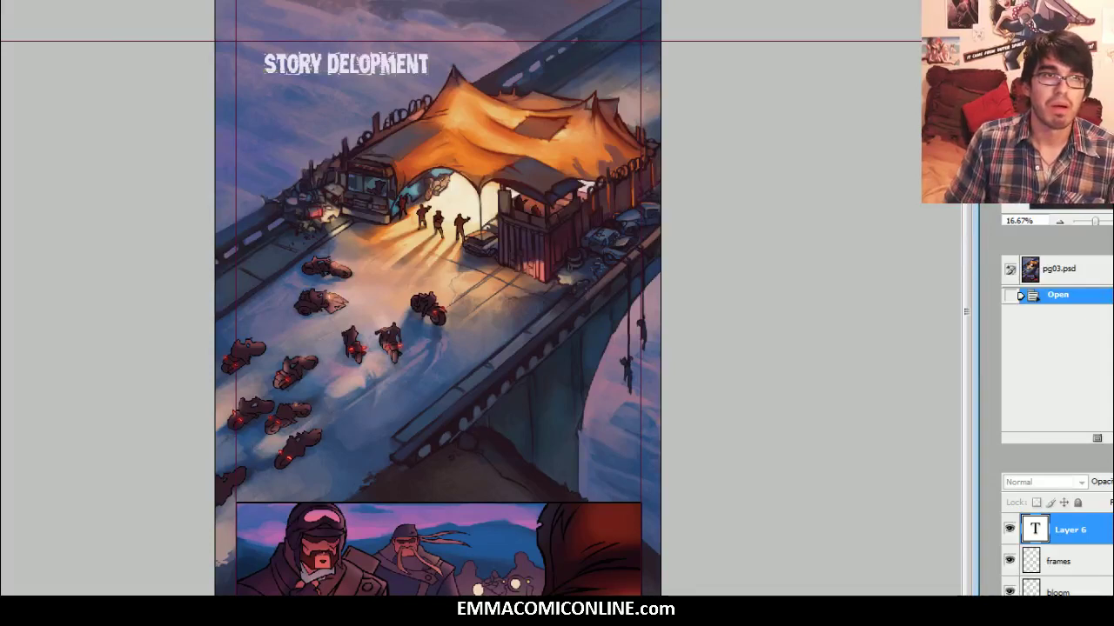
key("ctrl+Return")
left_click_drag(266, 63, 249, 62)
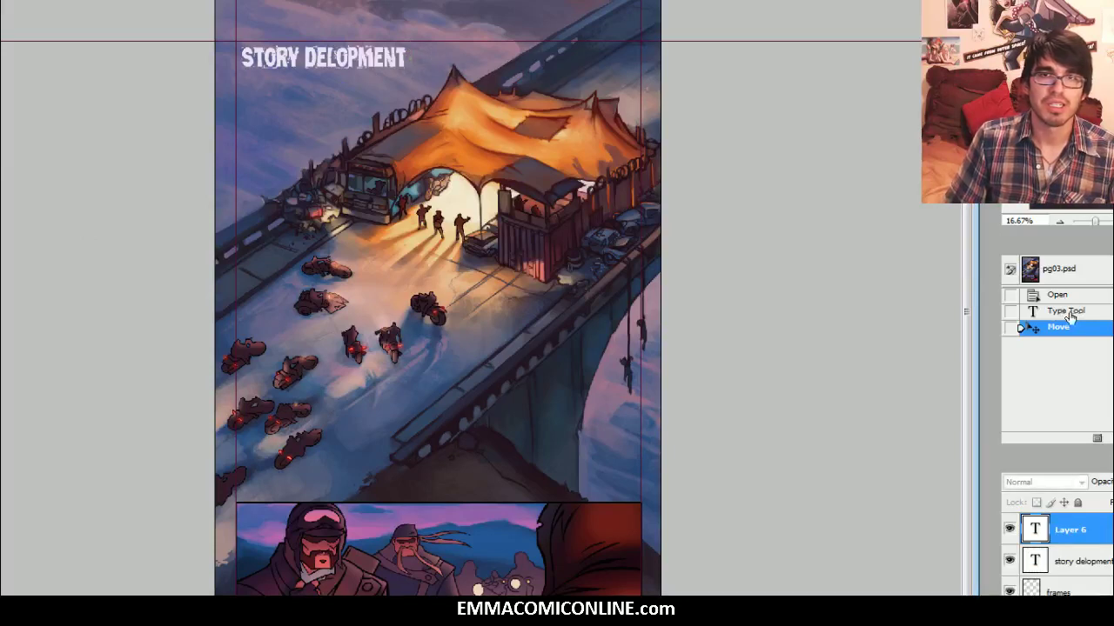
key("ctrl+alt+z")
key("ctrl+alt+z")
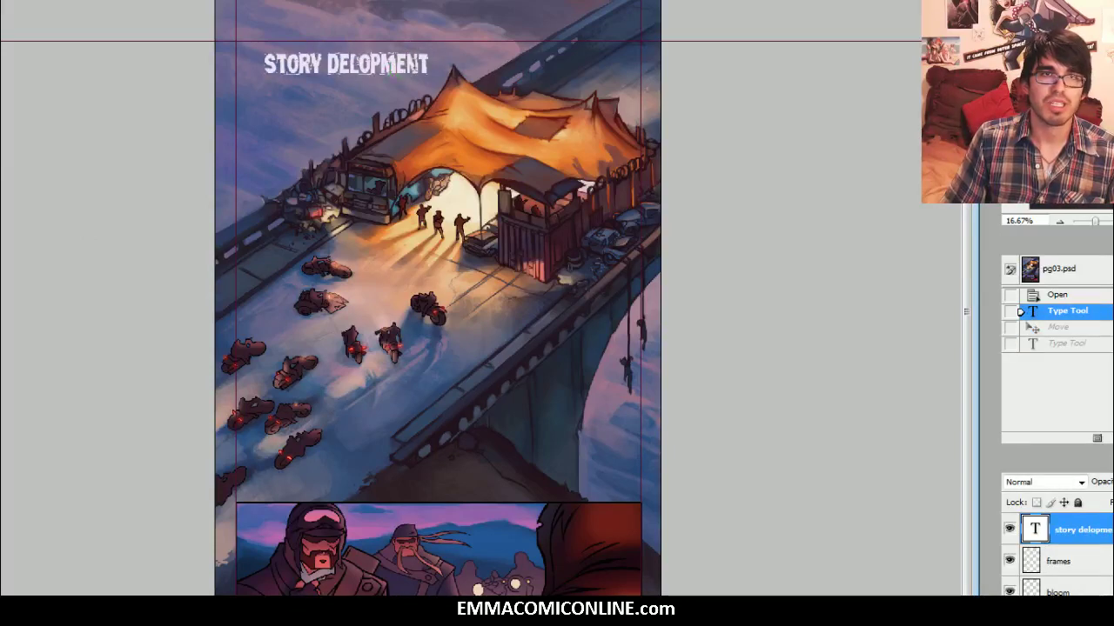
left_click(392, 63)
type("ve")
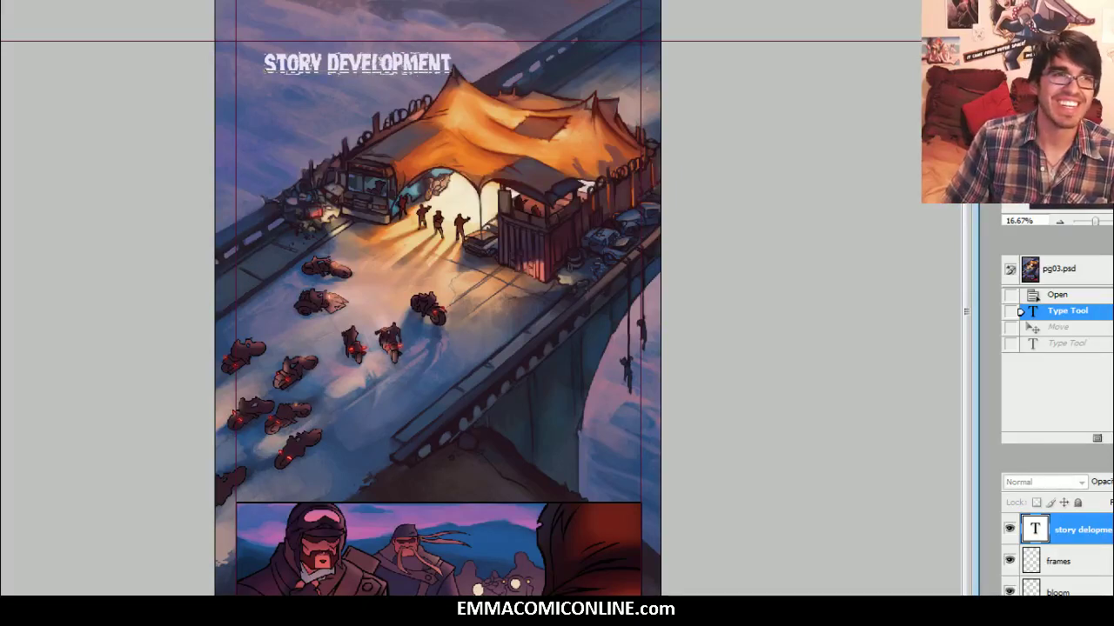
key("ctrl+Return")
left_click_drag(319, 89, 296, 85)
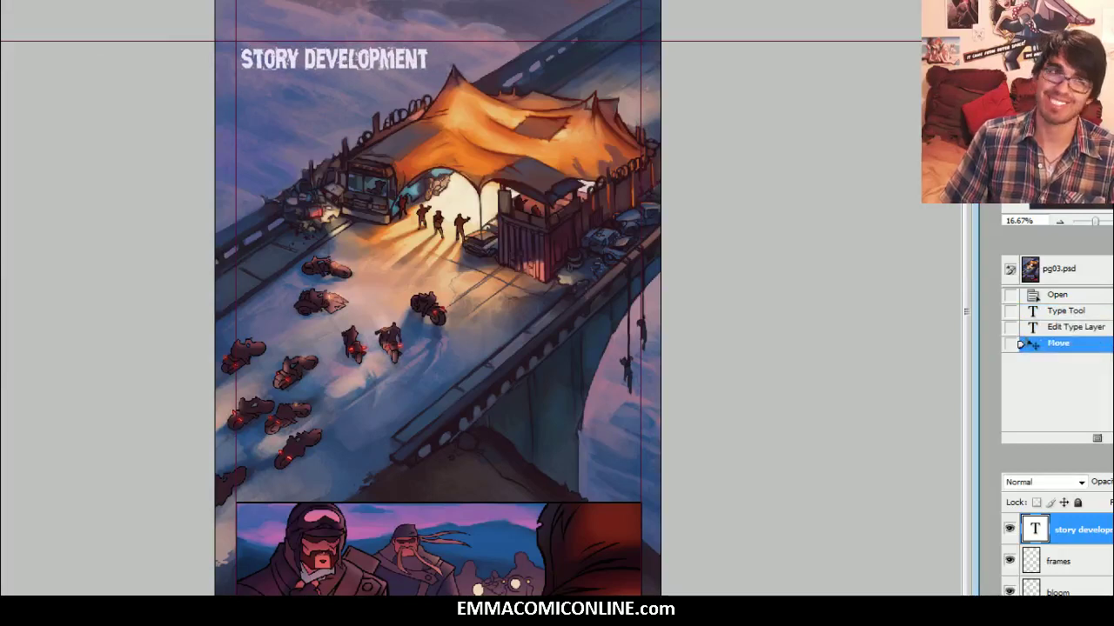
Add the names JOHN DOE, JANE DOE and BOB SMITH on separate lines below the heading
double_click(400, 63)
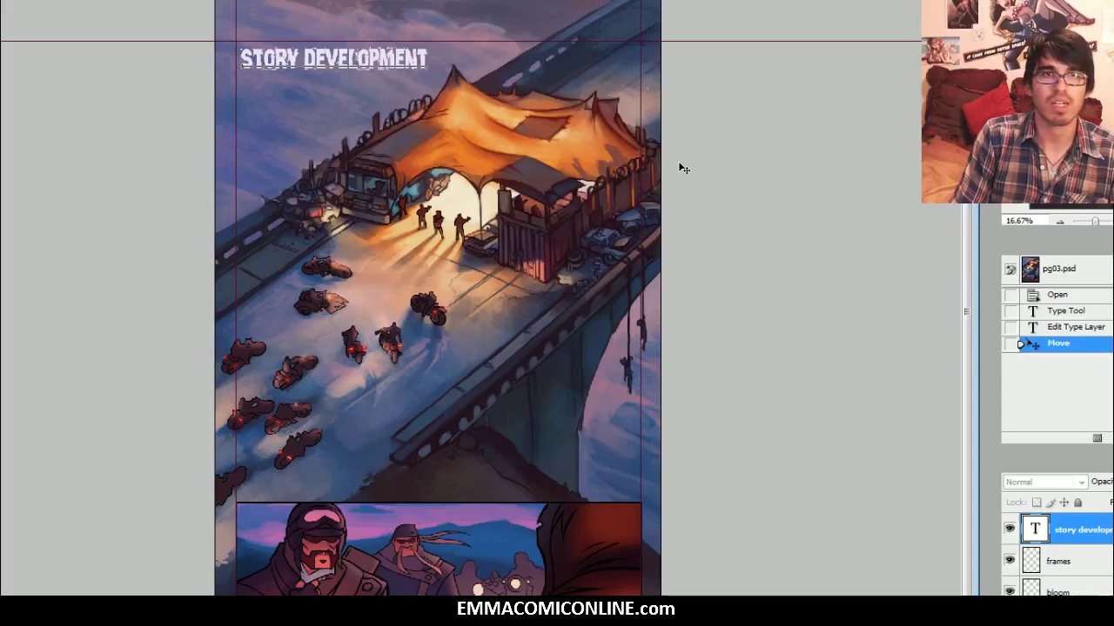
key("Return")
type("JOHN DOE")
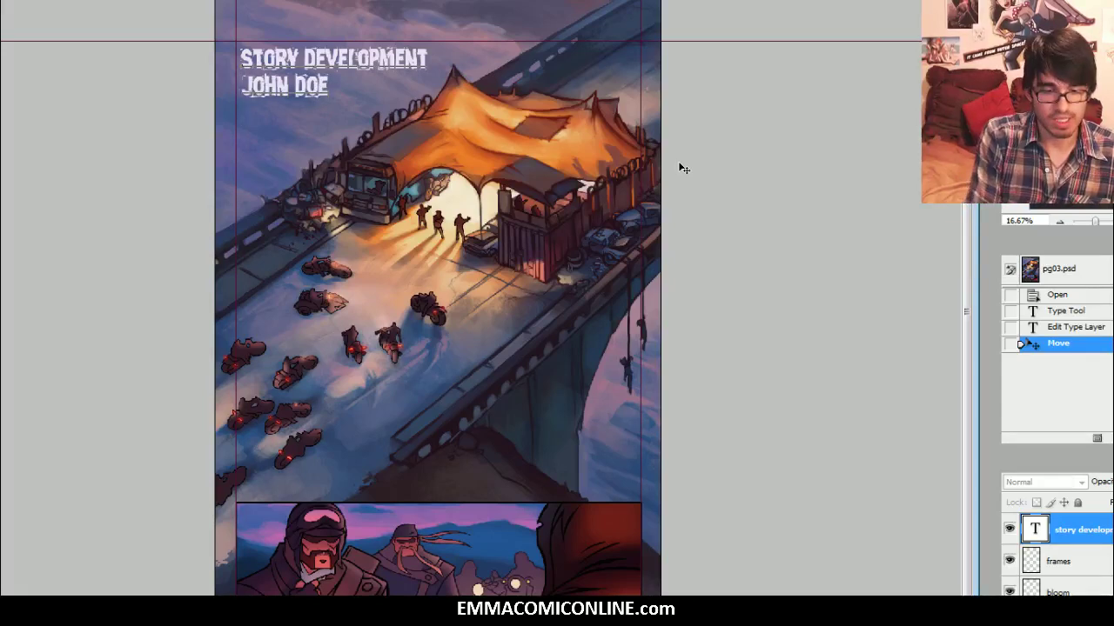
key("Return")
type("JANE DOE")
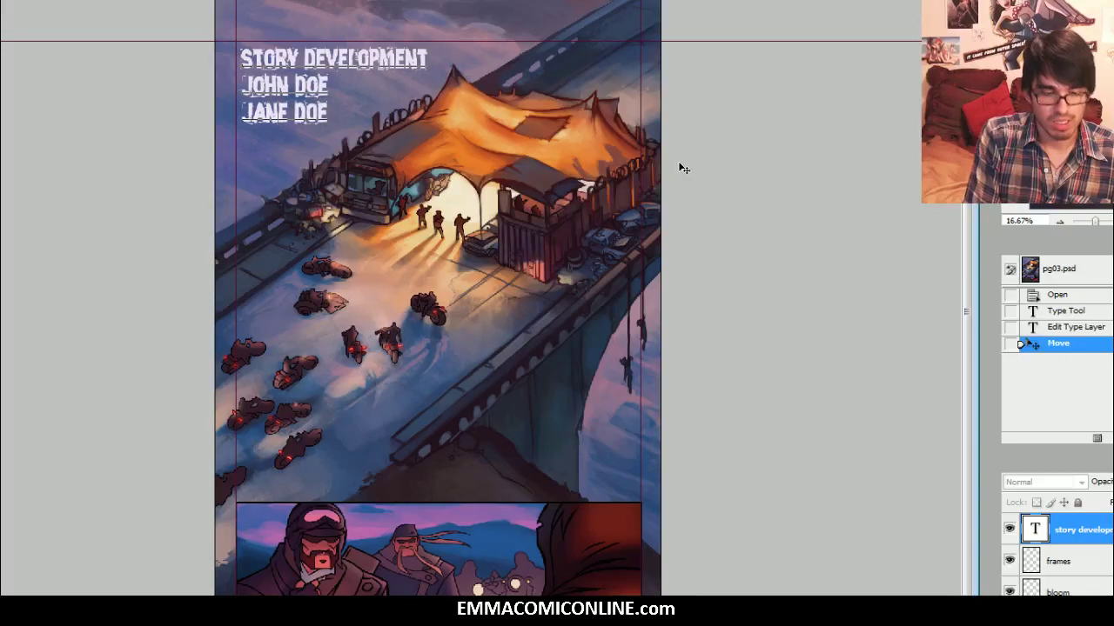
key("Return")
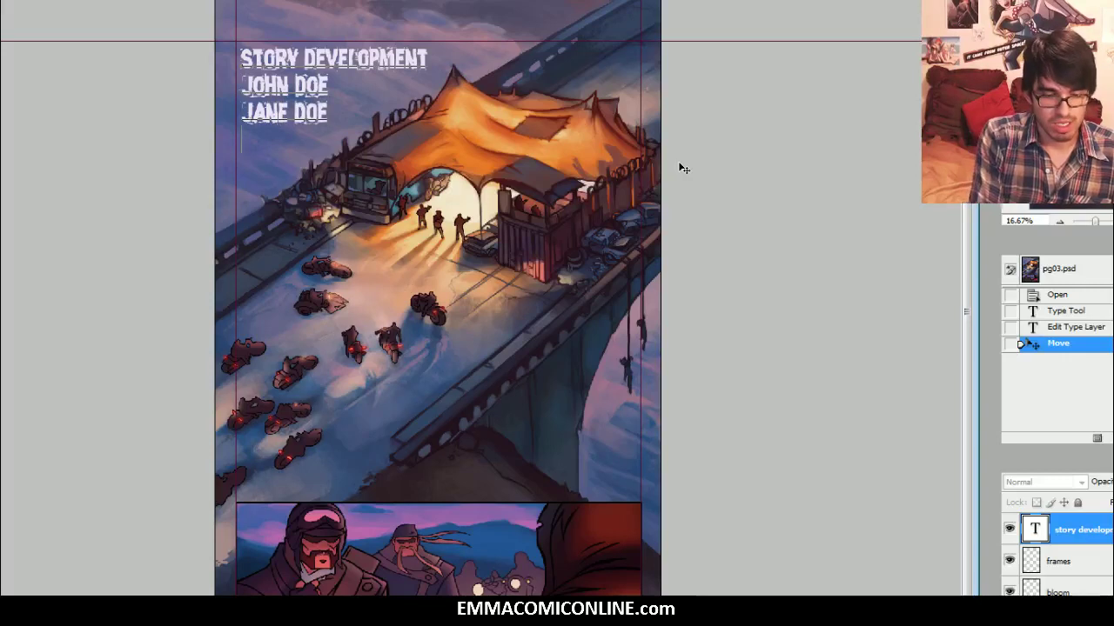
type("BOB SMITH")
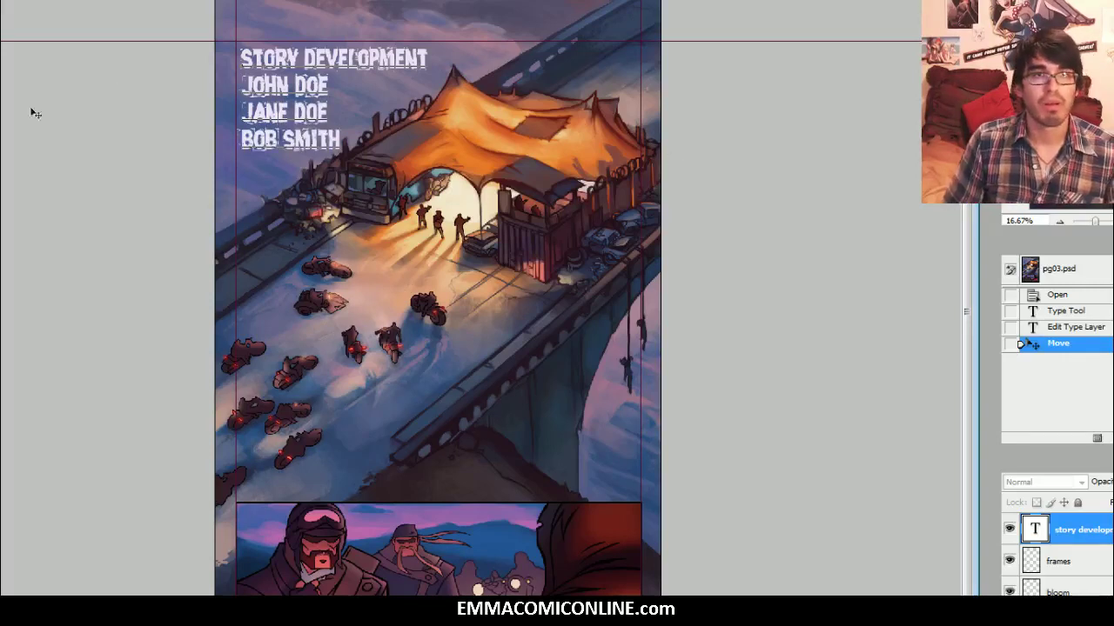
Commit the credit text and paste the copied drop shadow layer style onto it
left_click(1078, 530)
right_click(1083, 527)
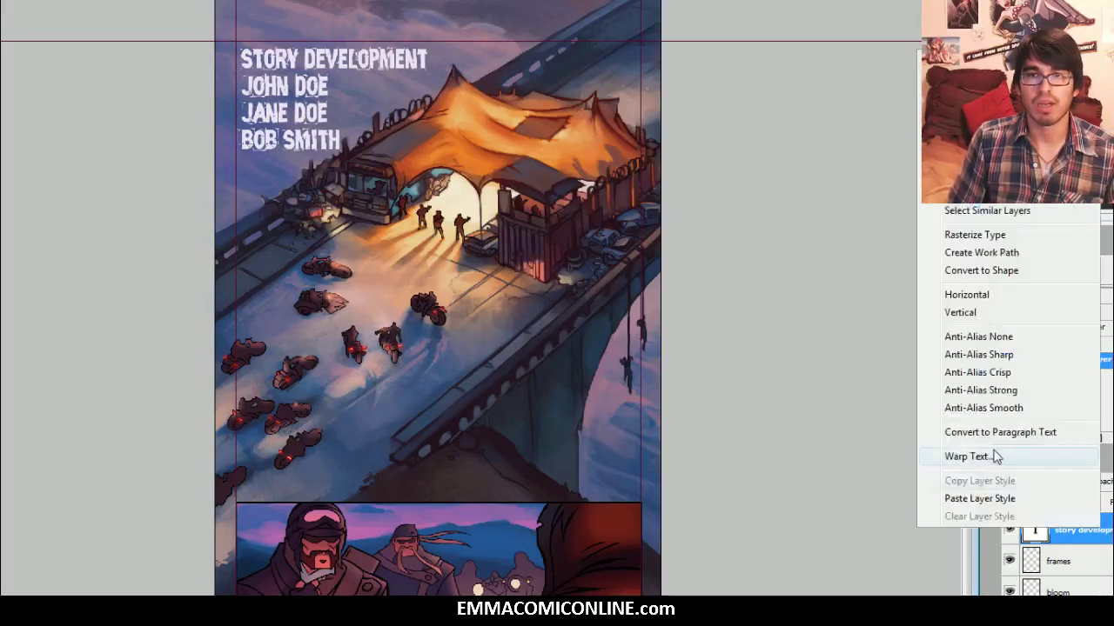
left_click(1001, 499)
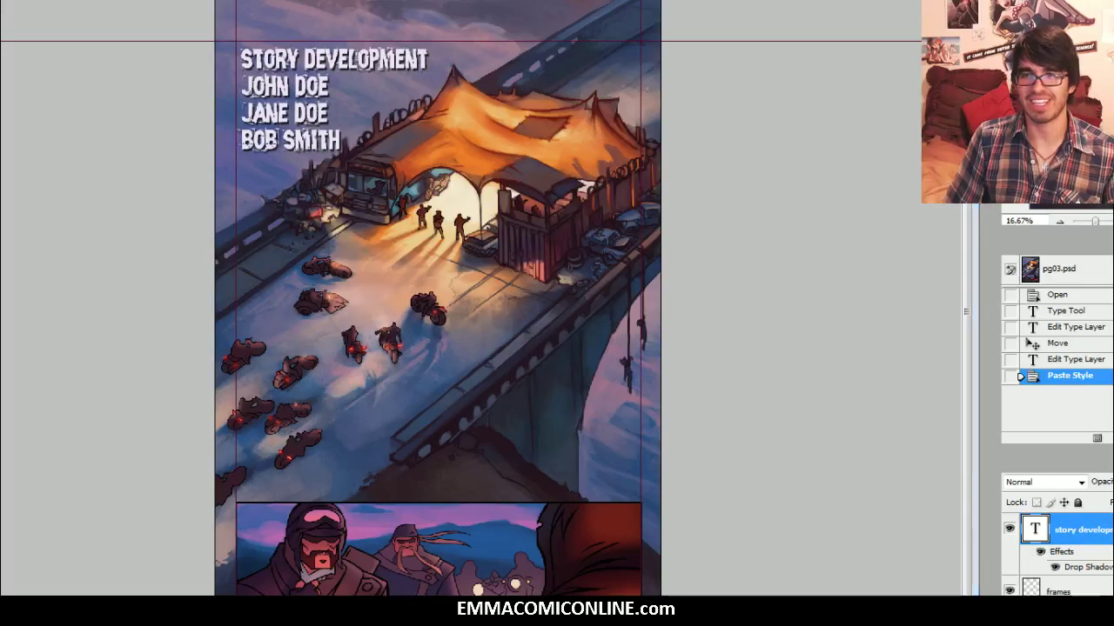
Delete the STORY DEVELOPMENT credit layer, change the screen mode, and zoom in on the page
key("Delete")
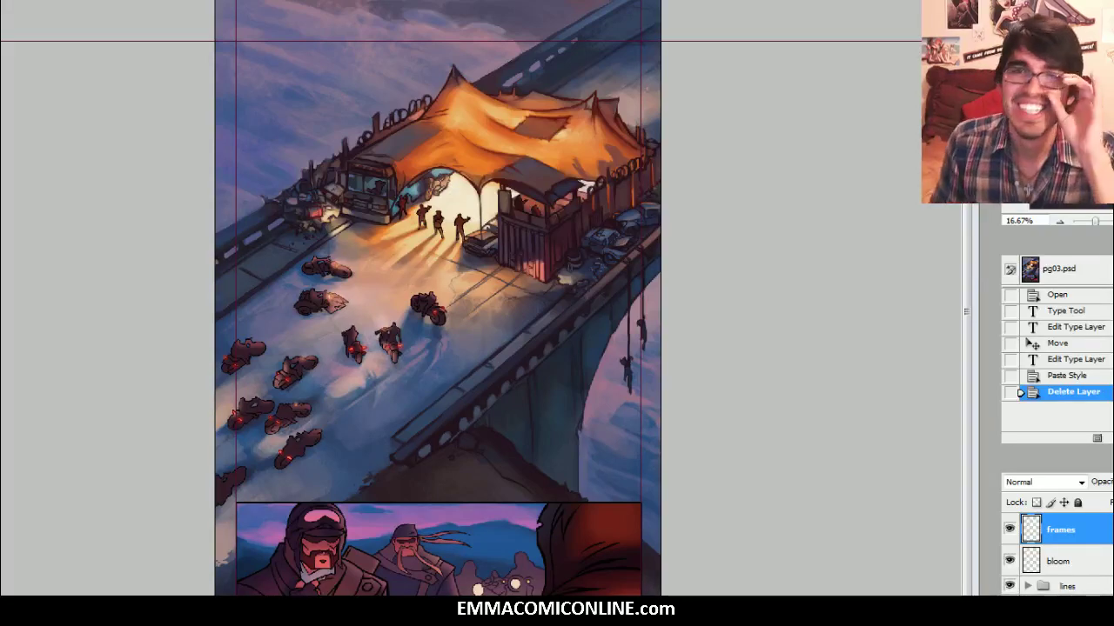
scroll(438, 299, "down", 2)
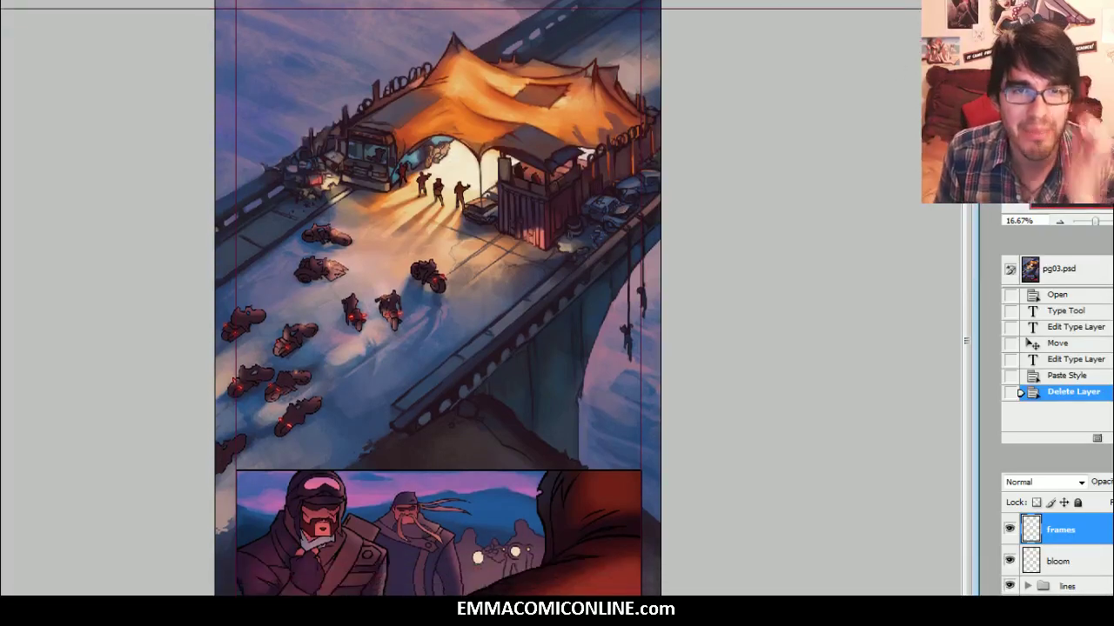
key("f")
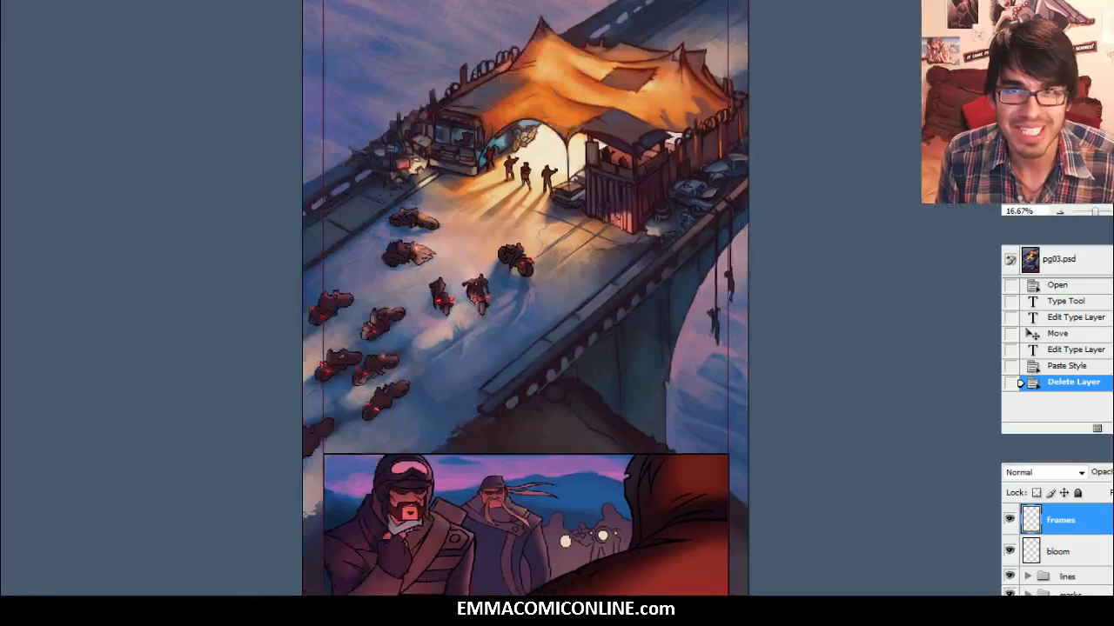
key("ctrl+plus")
Close the pg03.psd document, bringing up the save-changes prompt
scroll(478, 296, "down", 3)
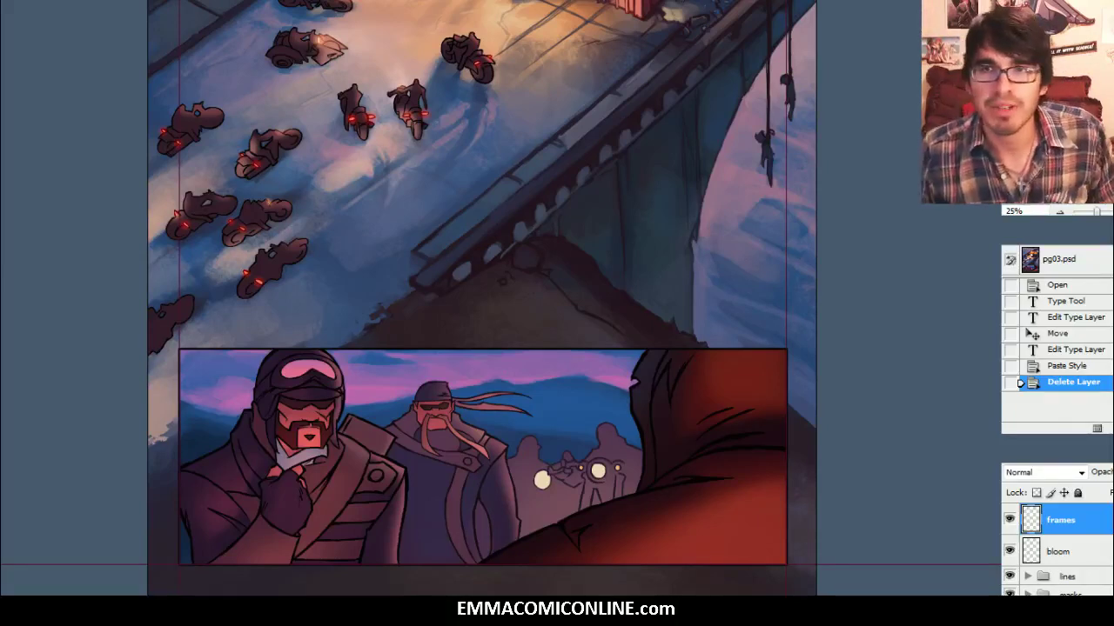
scroll(469, 296, "up", 6)
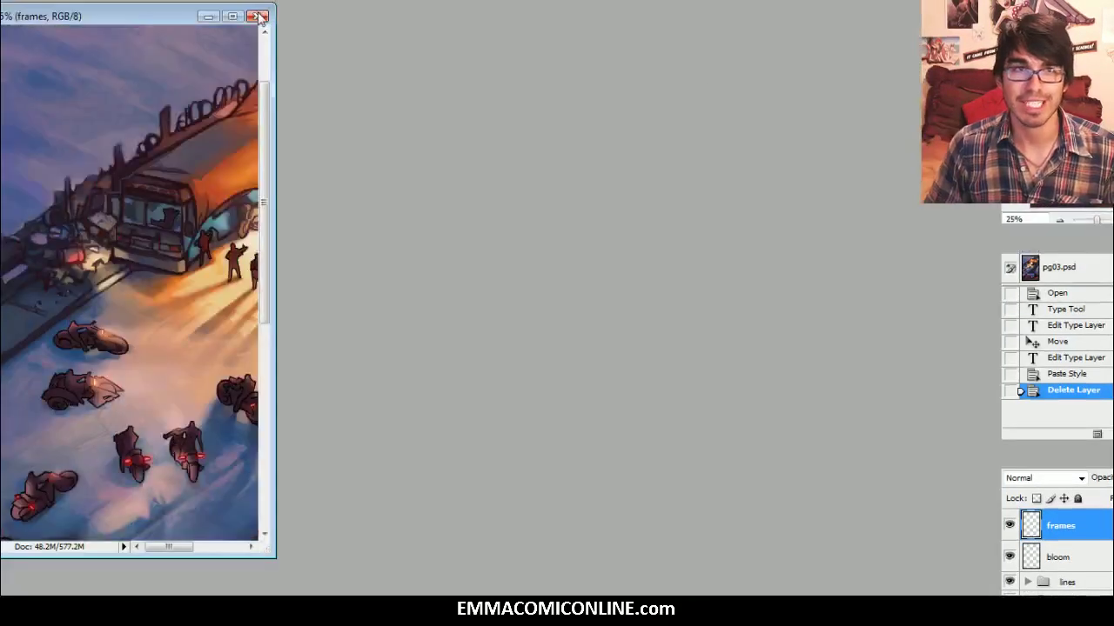
left_click(257, 15)
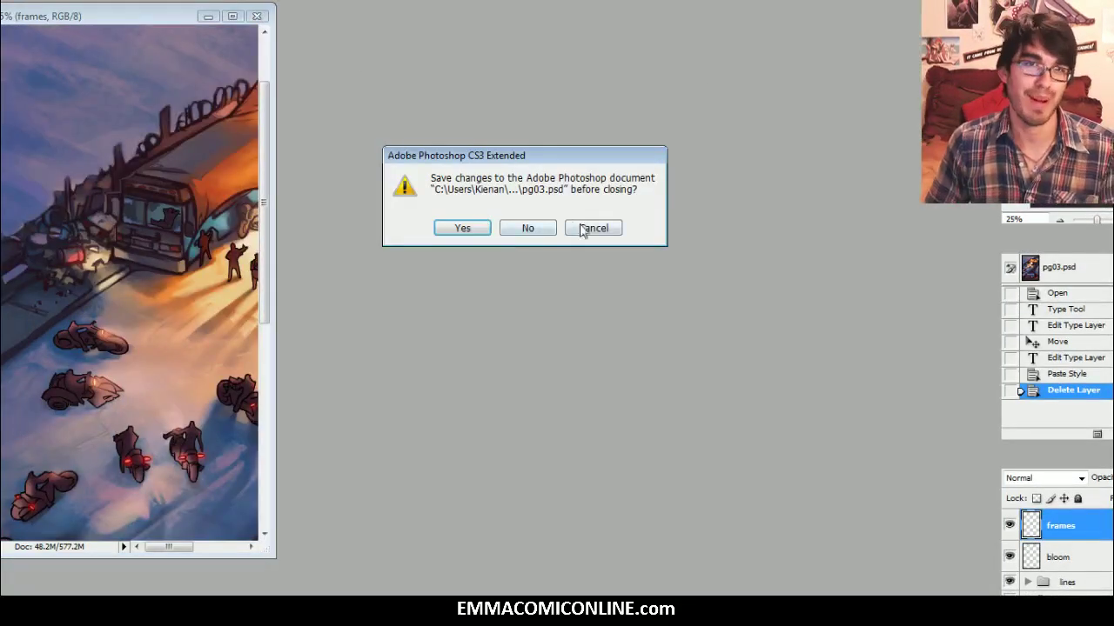
Discard pg03.psd's changes, maximize the pg04.psd window, and switch to Baloons.psd
left_click(527, 228)
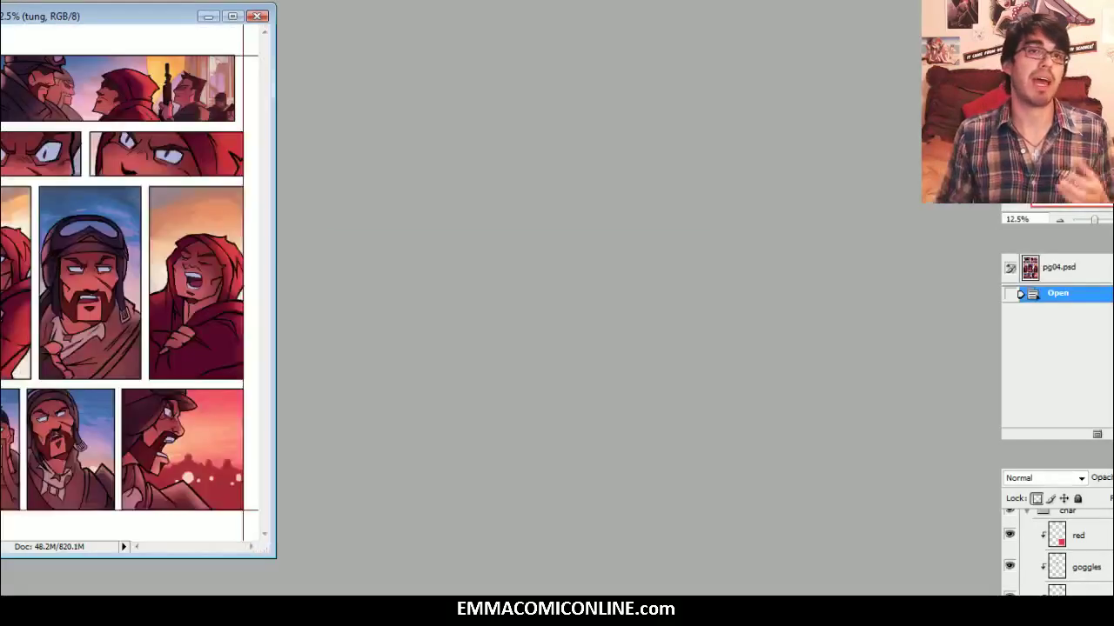
left_click(232, 15)
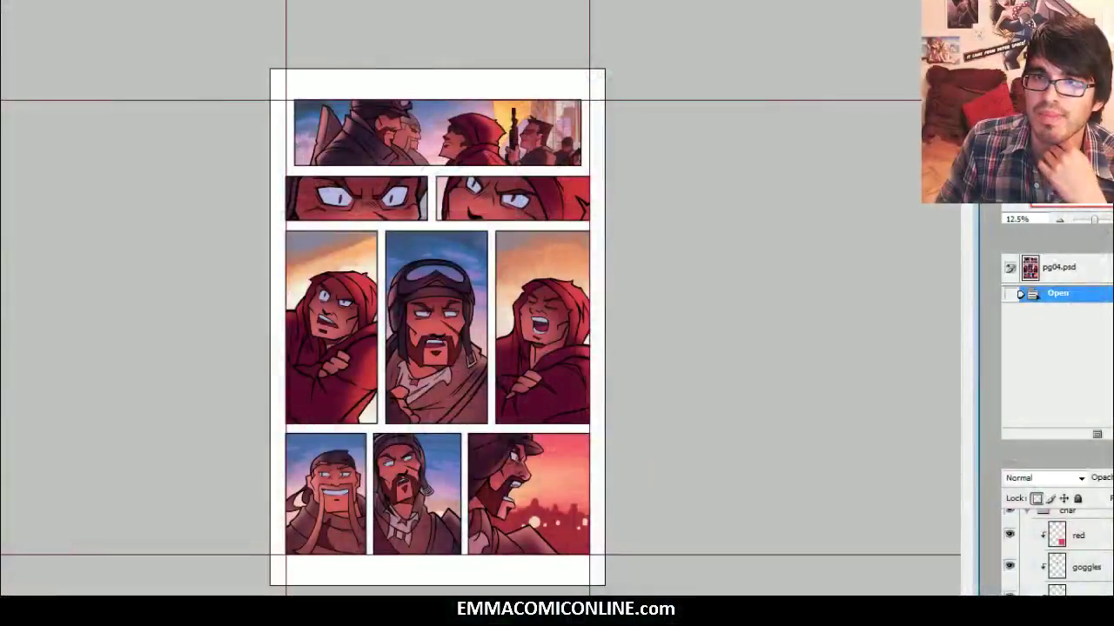
key("ctrl+Tab")
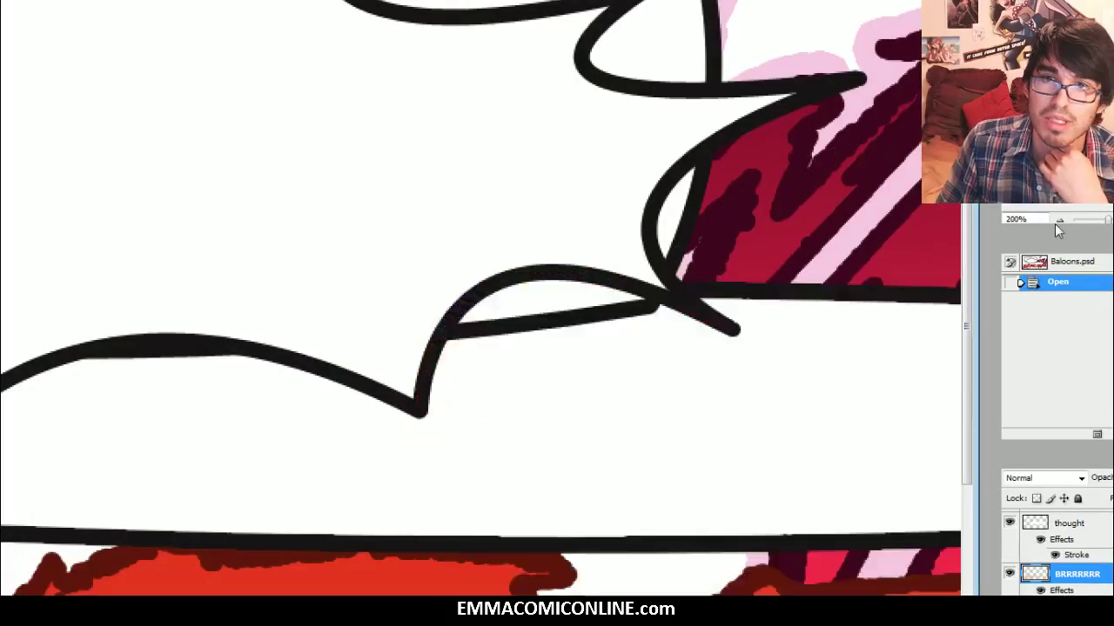
Zoom out and float the Baloons.psd window, then maximize pg04.psd at 25% zoom
left_click(1058, 221)
left_click(1058, 221)
key("f")
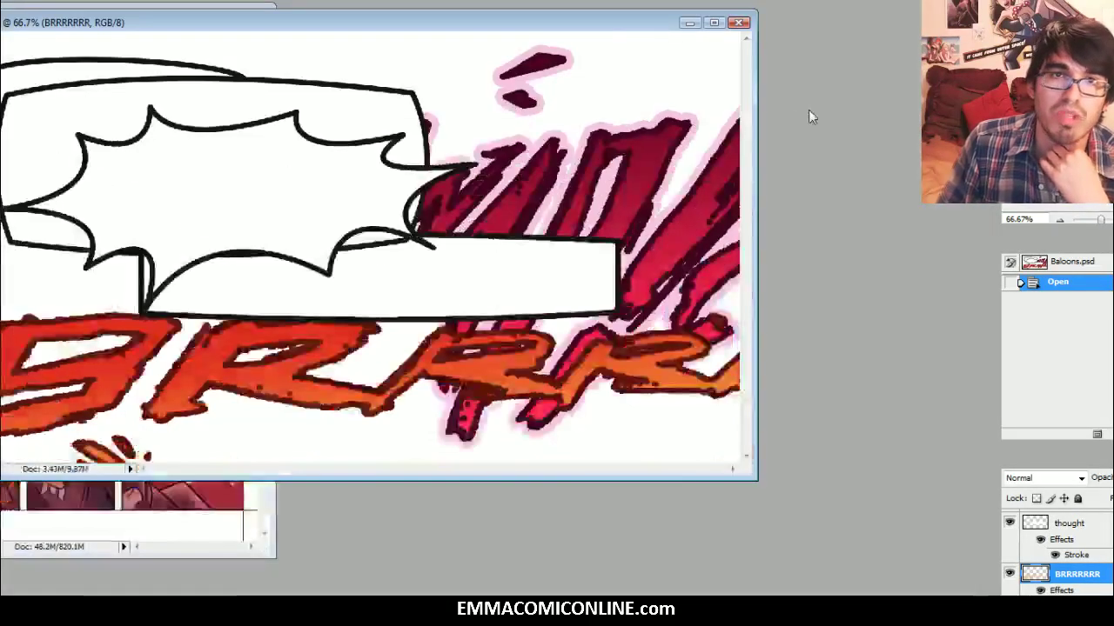
key("ctrl+Tab")
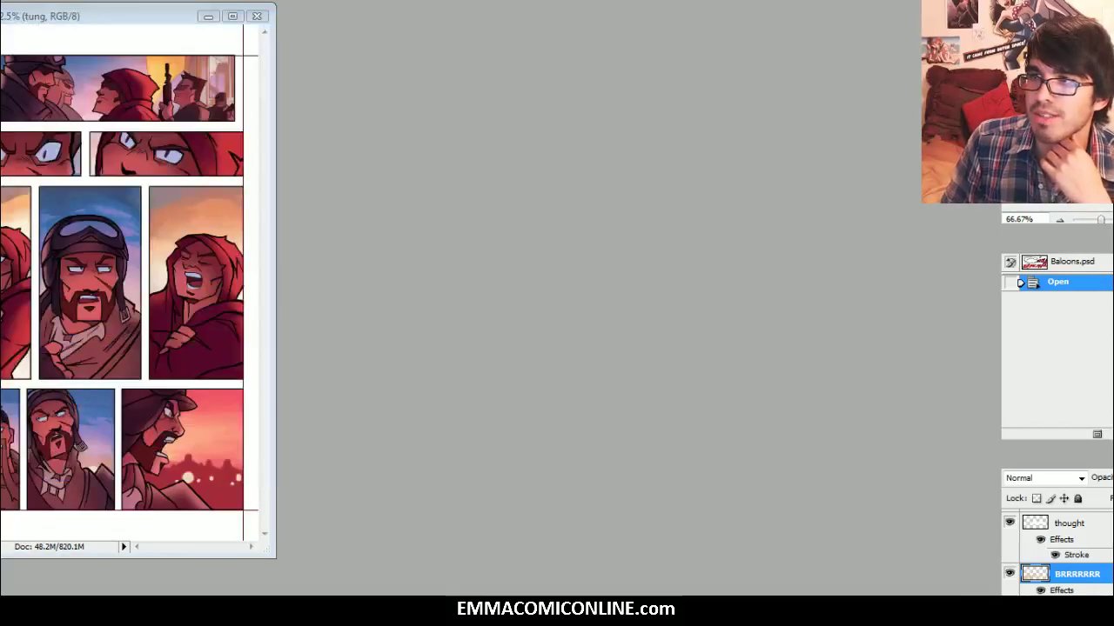
left_click(232, 15)
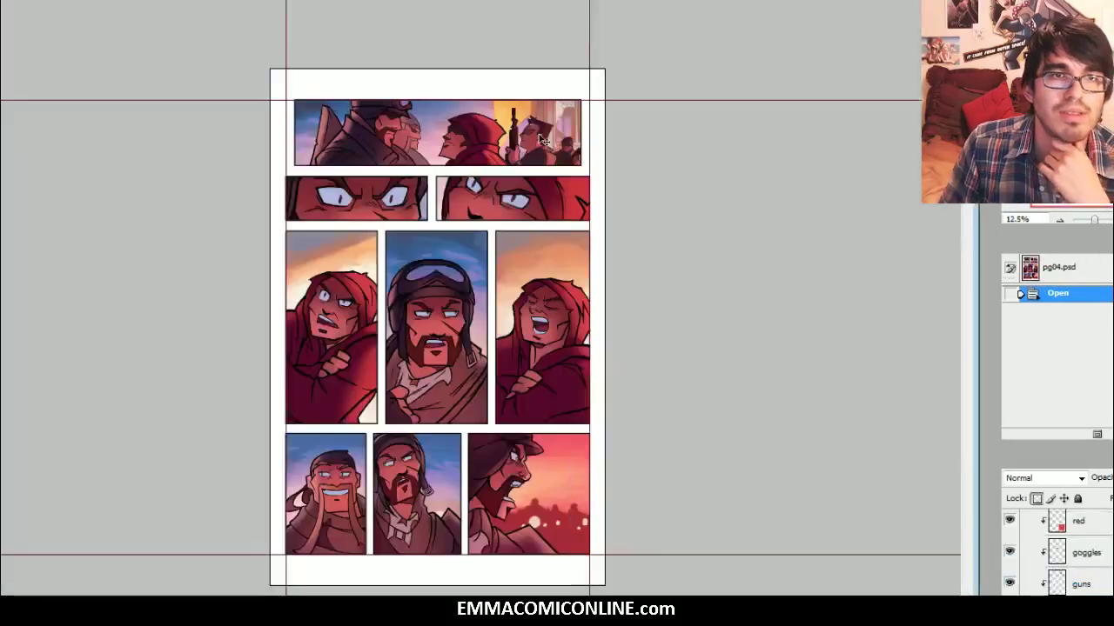
key("ctrl+plus")
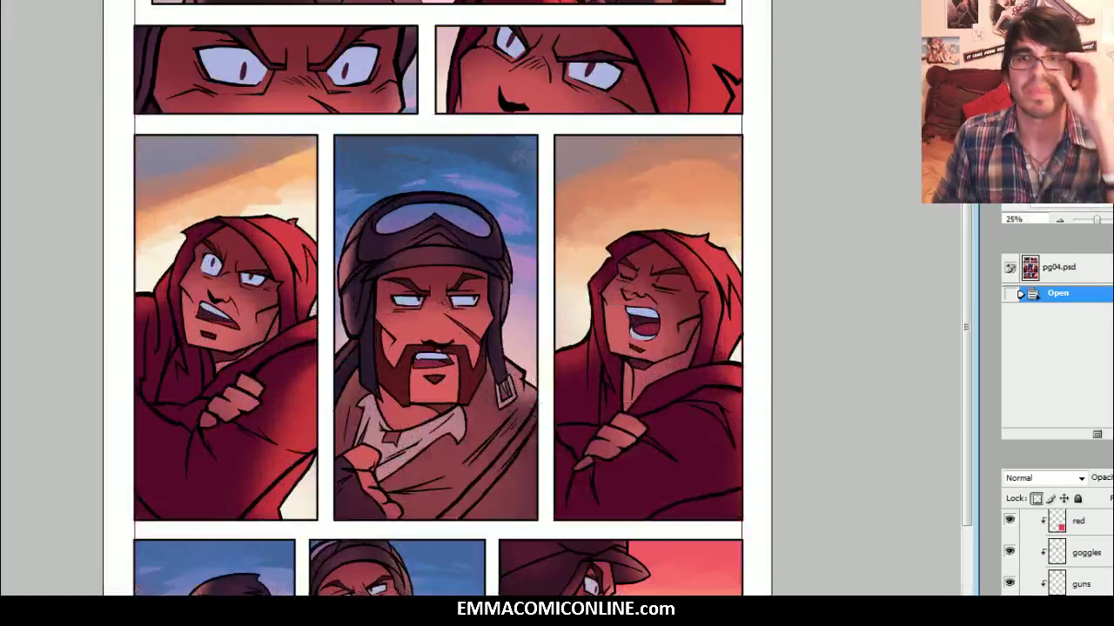
key("ctrl+Tab")
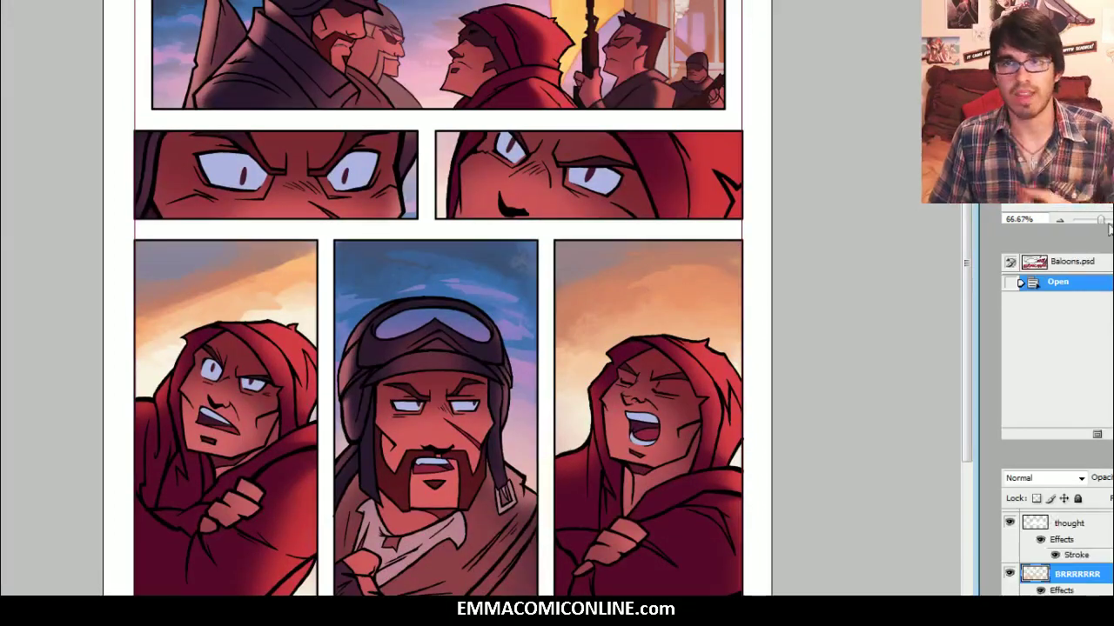
scroll(1079, 556, "down", 5)
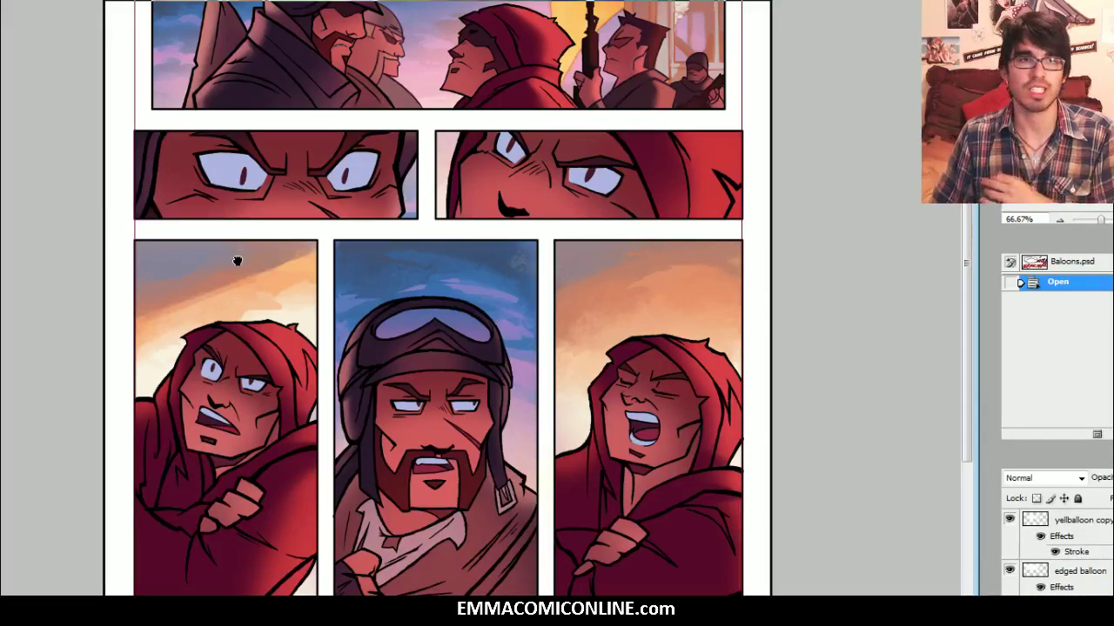
Select pg04's Frame layer and drag the white balloon from Baloons.psd onto the comic page
left_click_drag(740, 512, 995, 465)
left_click(526, 221)
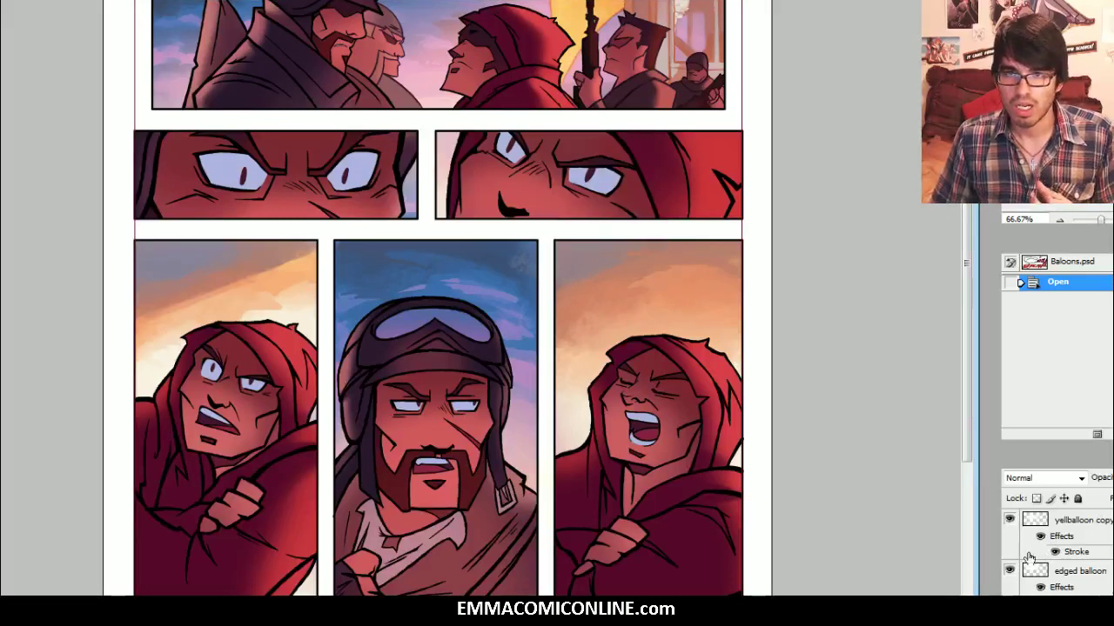
left_click(1075, 522)
left_click(872, 490)
scroll(1049, 559, "up", 3)
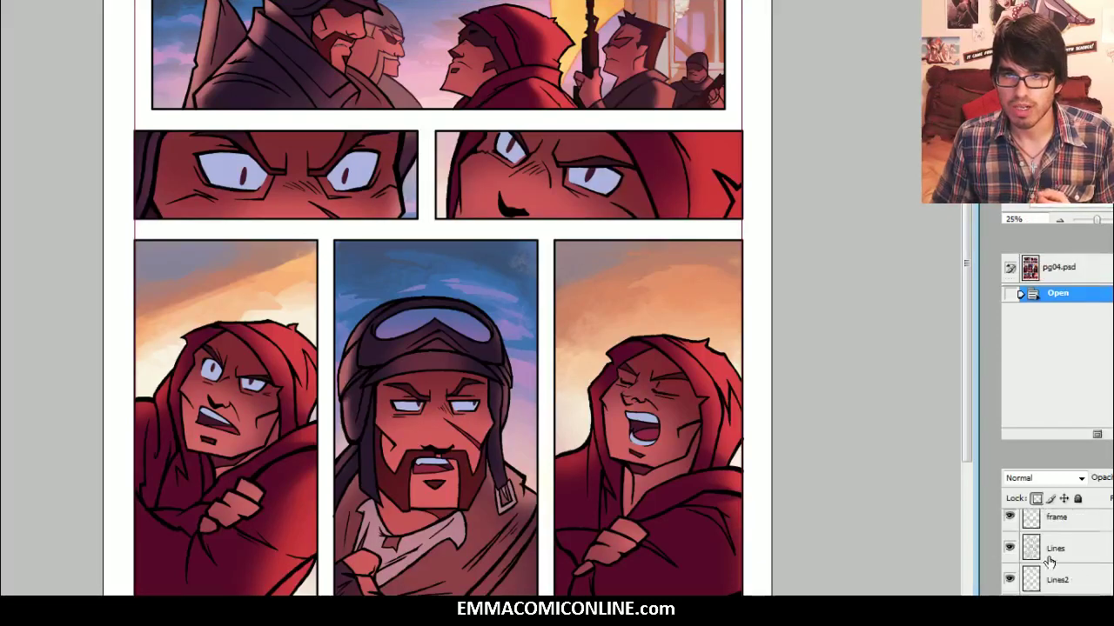
scroll(1026, 574, "up", 3)
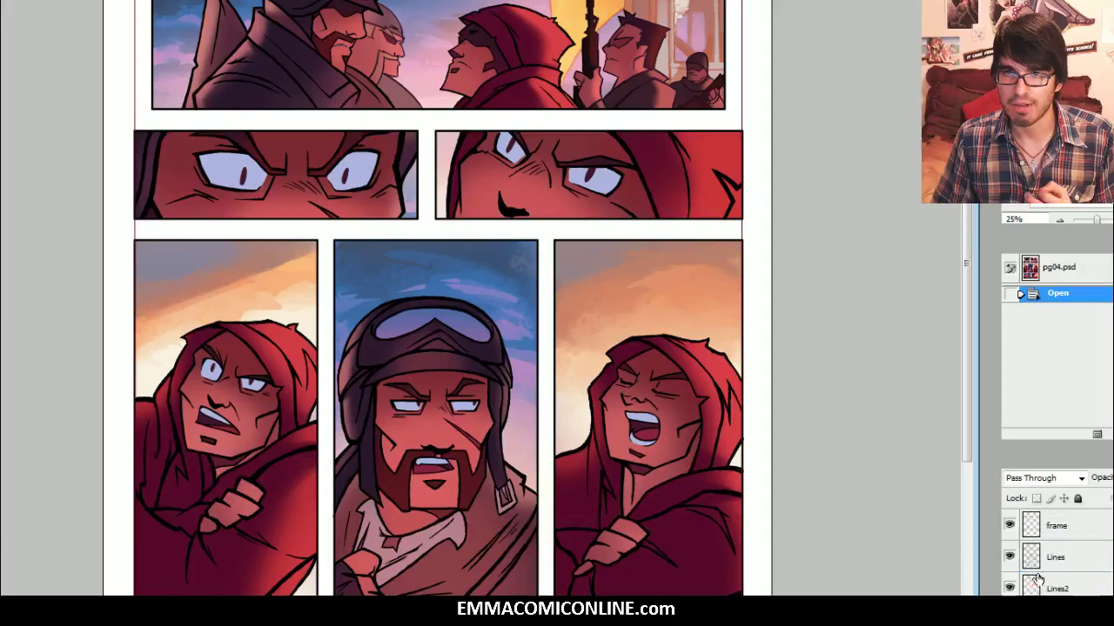
left_click(1074, 527)
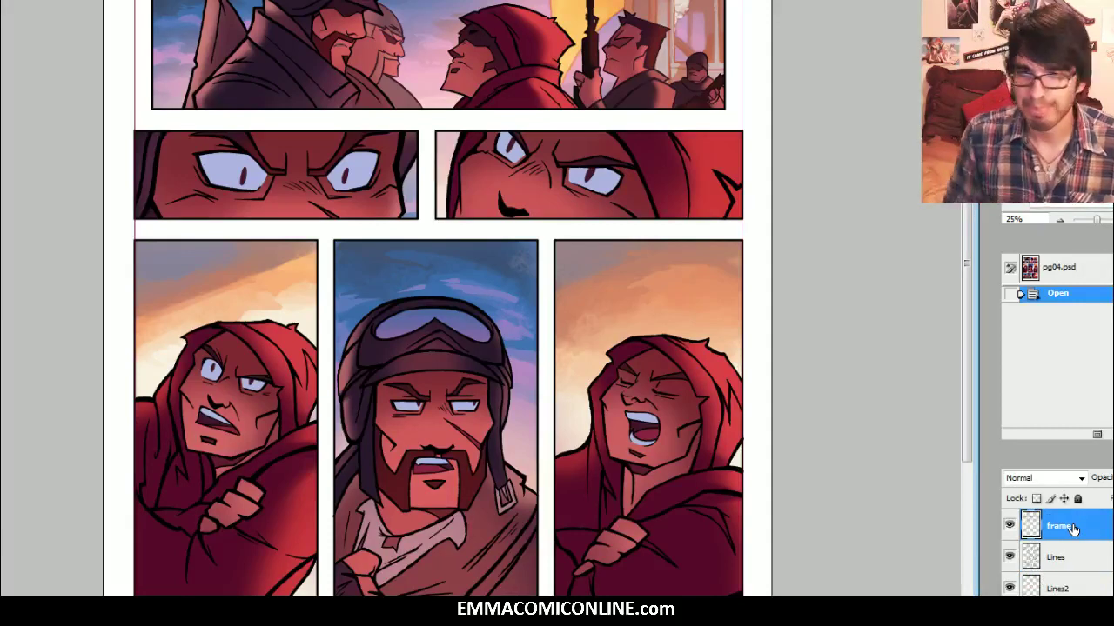
key("ctrl+Tab")
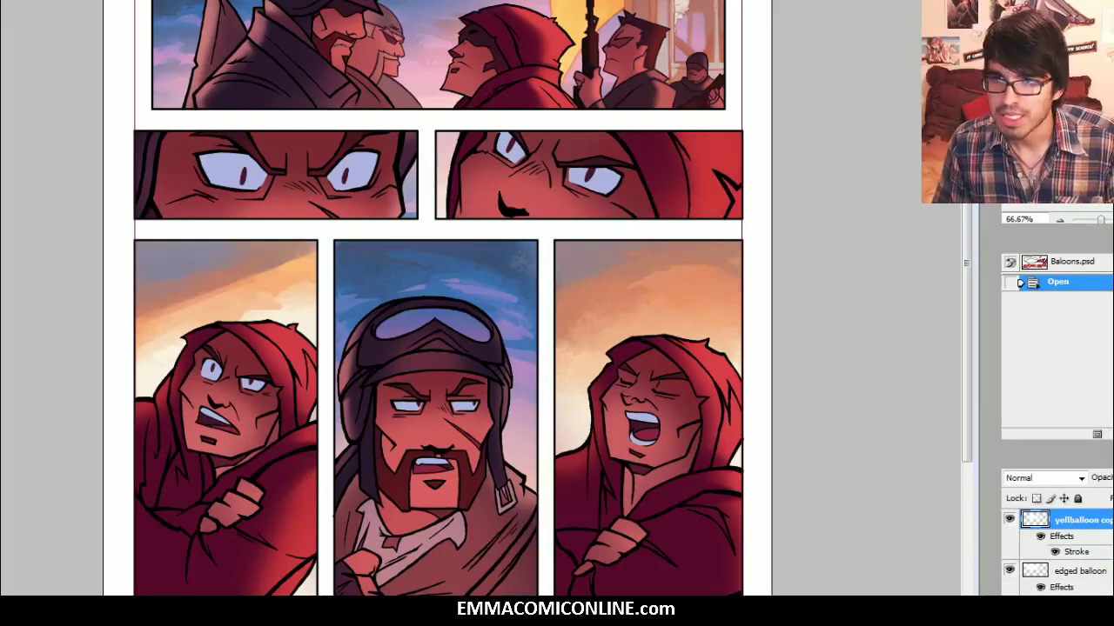
left_click_drag(1098, 574, 227, 290)
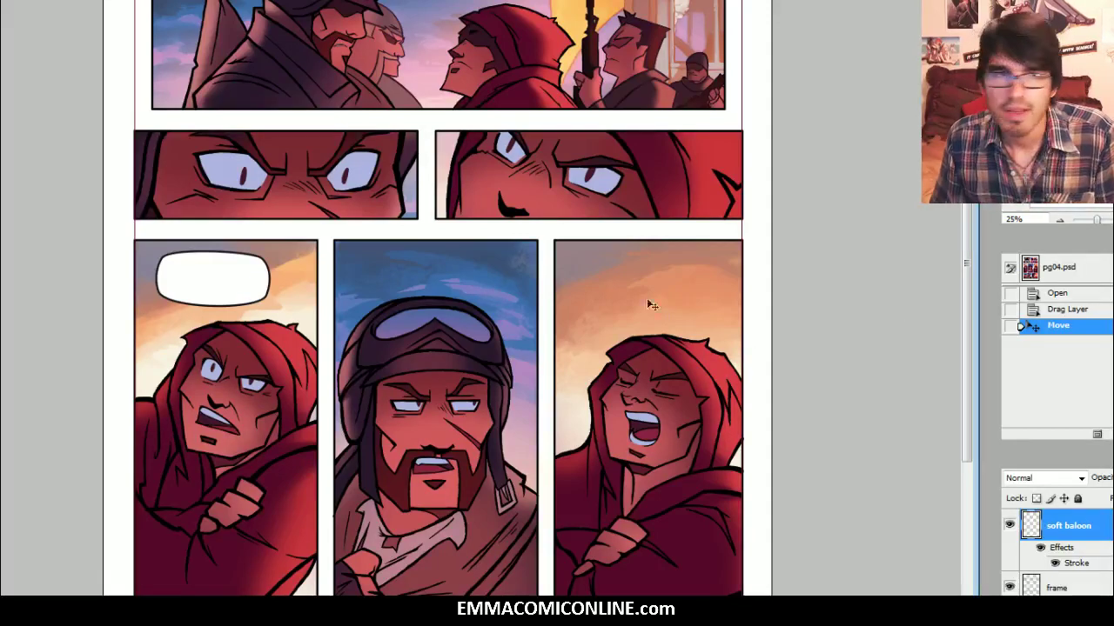
Nudge the balloon up-left and start a text layer in it using Damasked BB at a larger size
left_click_drag(219, 302, 214, 297)
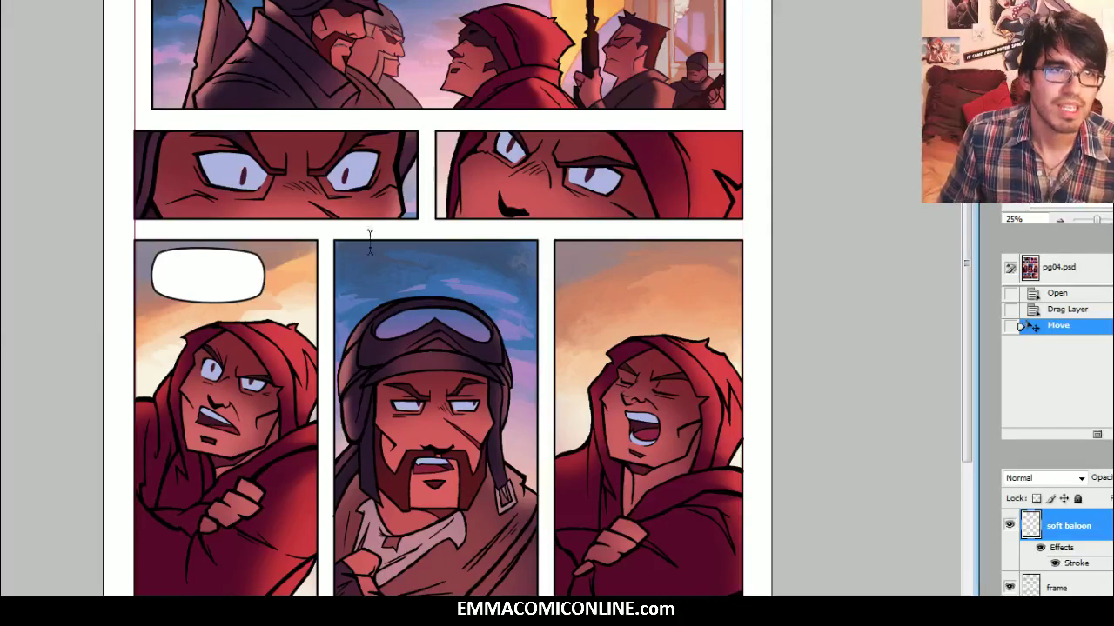
left_click(203, 277)
left_click(54, 4)
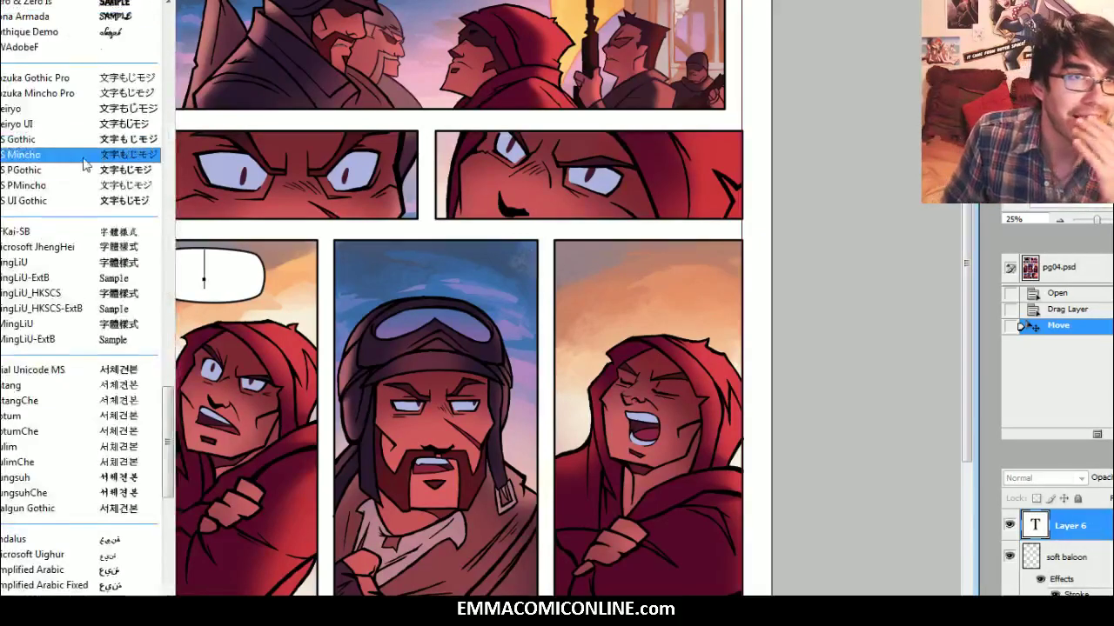
scroll(84, 164, "up", 6)
scroll(84, 164, "up", 9)
scroll(75, 172, "up", 10)
left_click_drag(171, 234, 164, 371)
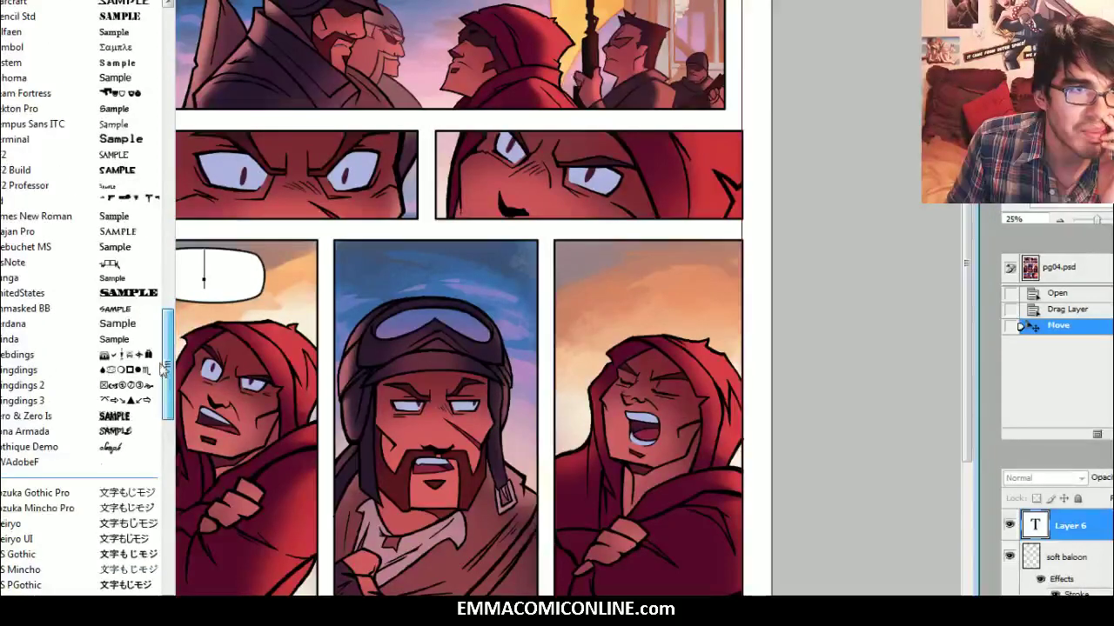
left_click(37, 312)
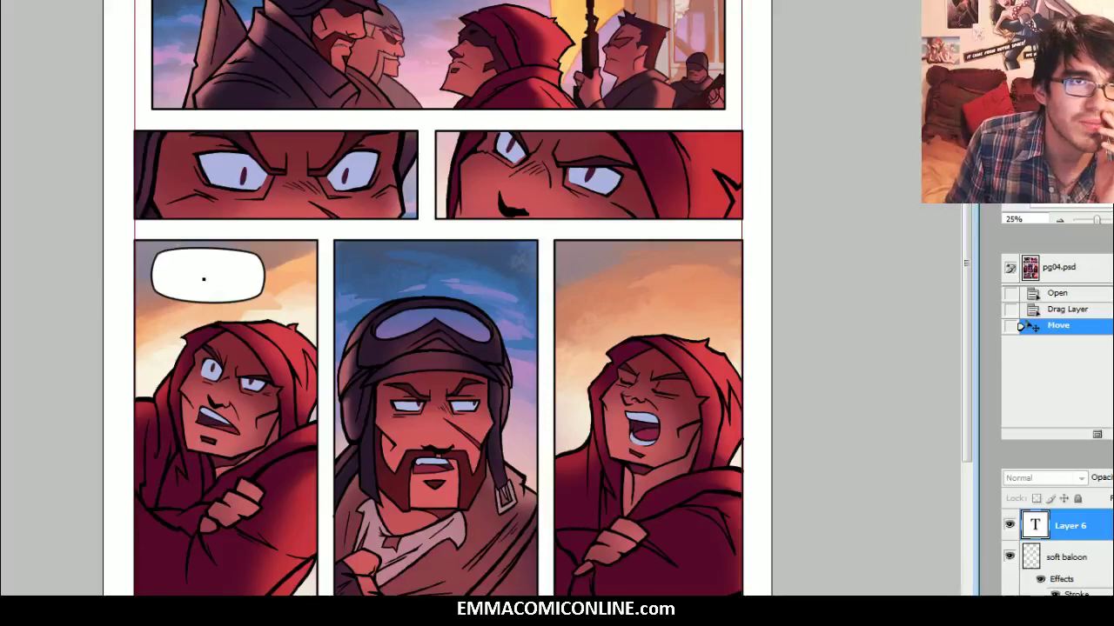
left_click(154, 12)
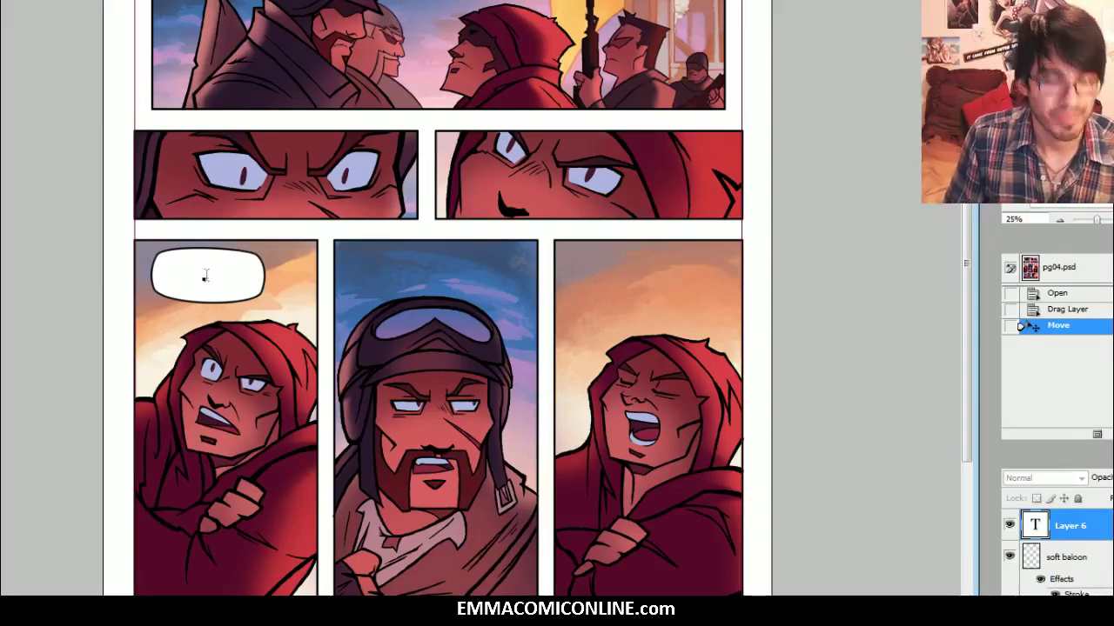
Type 'PASSWORD?' in the balloon and set its text colour in the Color Picker
type("BIGGSWO")
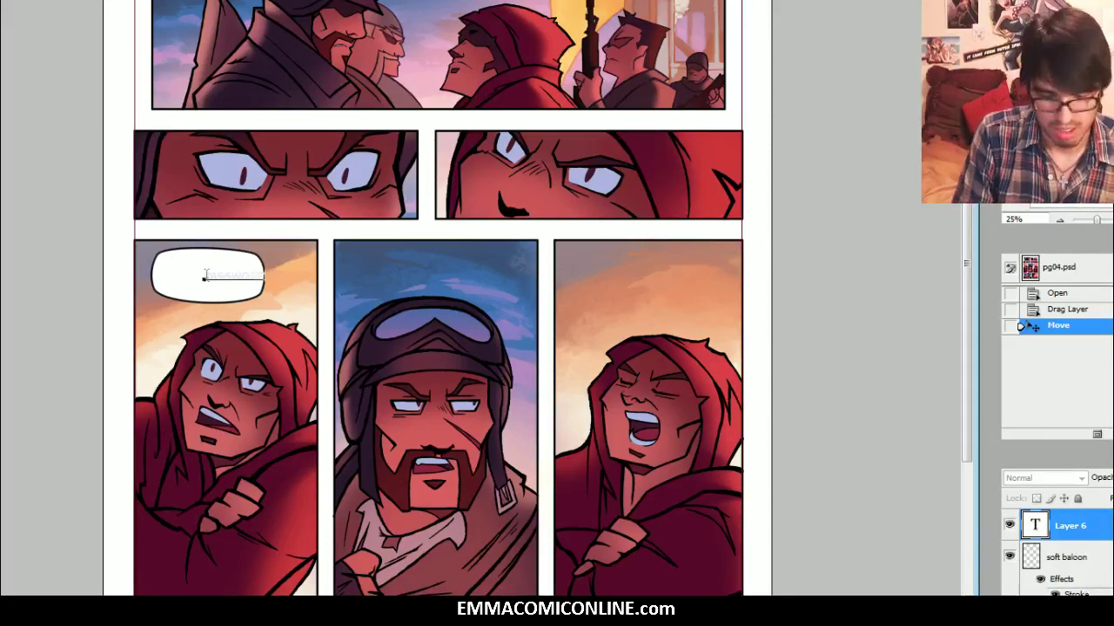
key("ctrl+a")
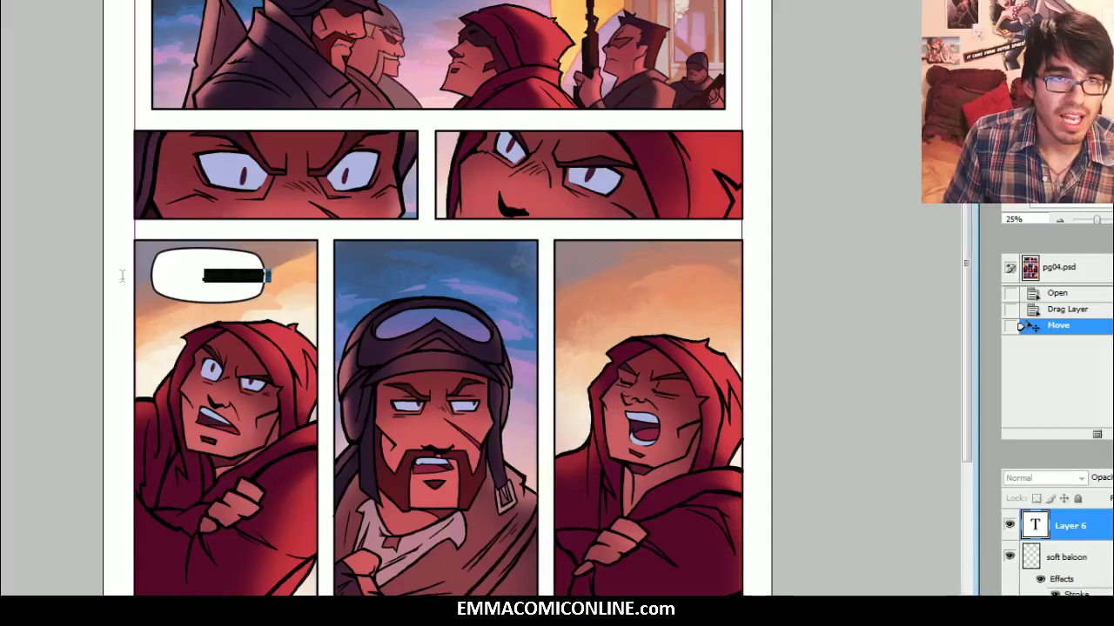
left_click(583, 581)
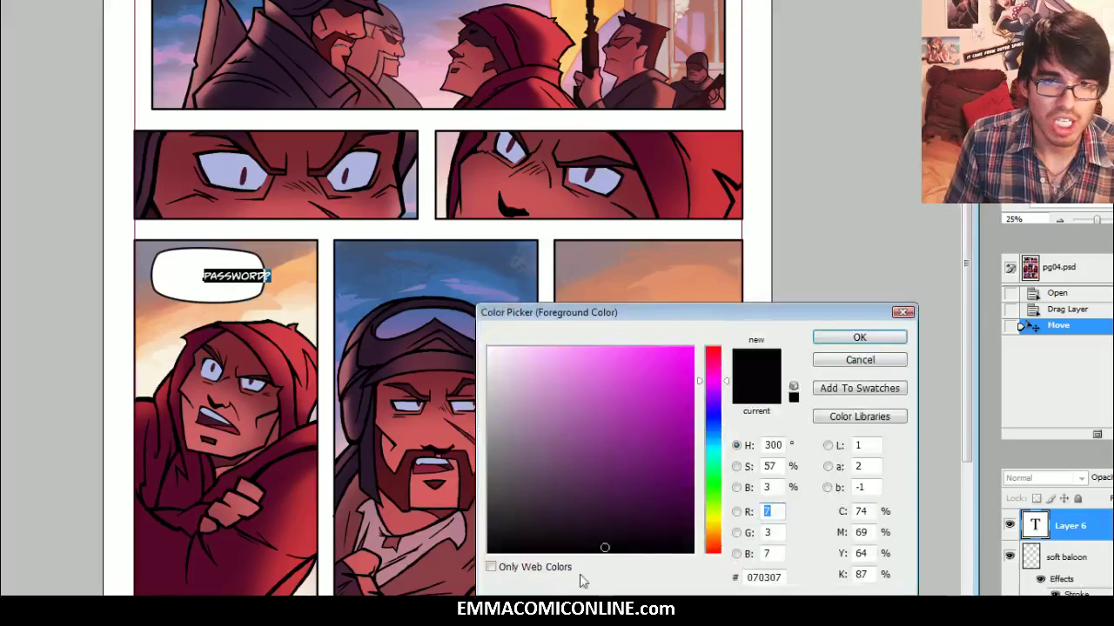
left_click(872, 345)
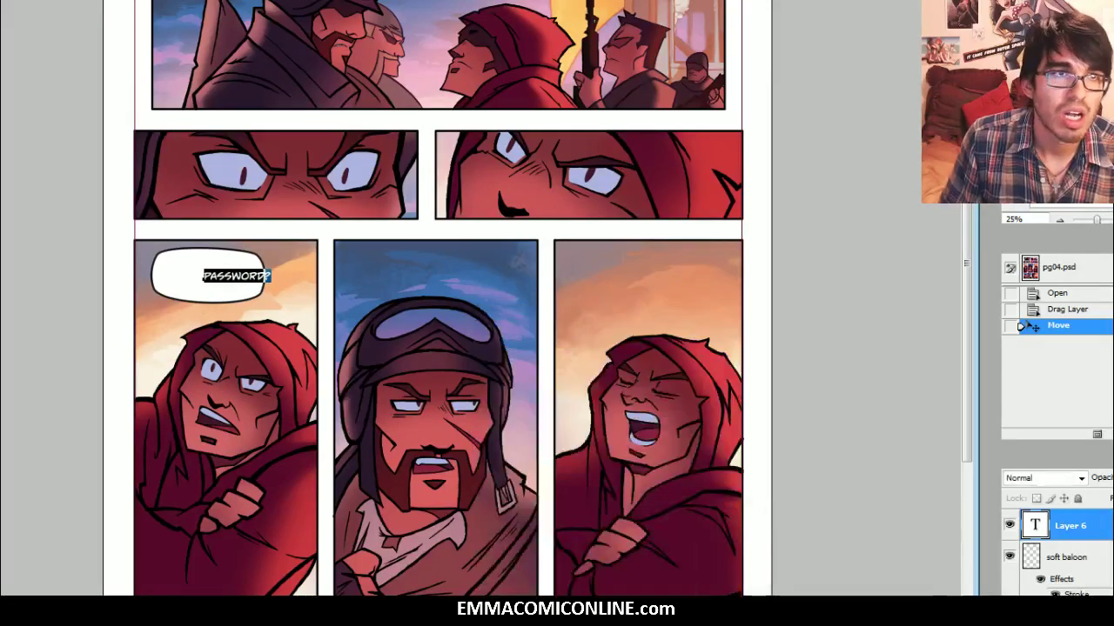
Centre the PASSWORD? text in the balloon and shrink the soft baloon layer to fit it
key("ctrl+Return")
left_click_drag(251, 302, 220, 297)
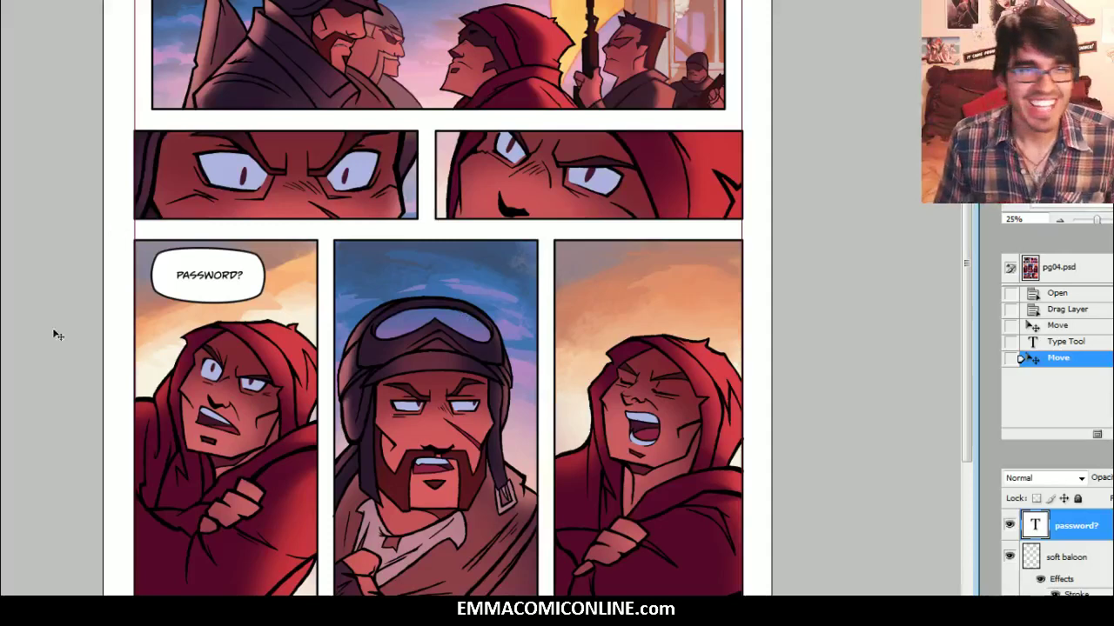
left_click(1062, 558)
key("ctrl+t")
left_click_drag(261, 303, 254, 299)
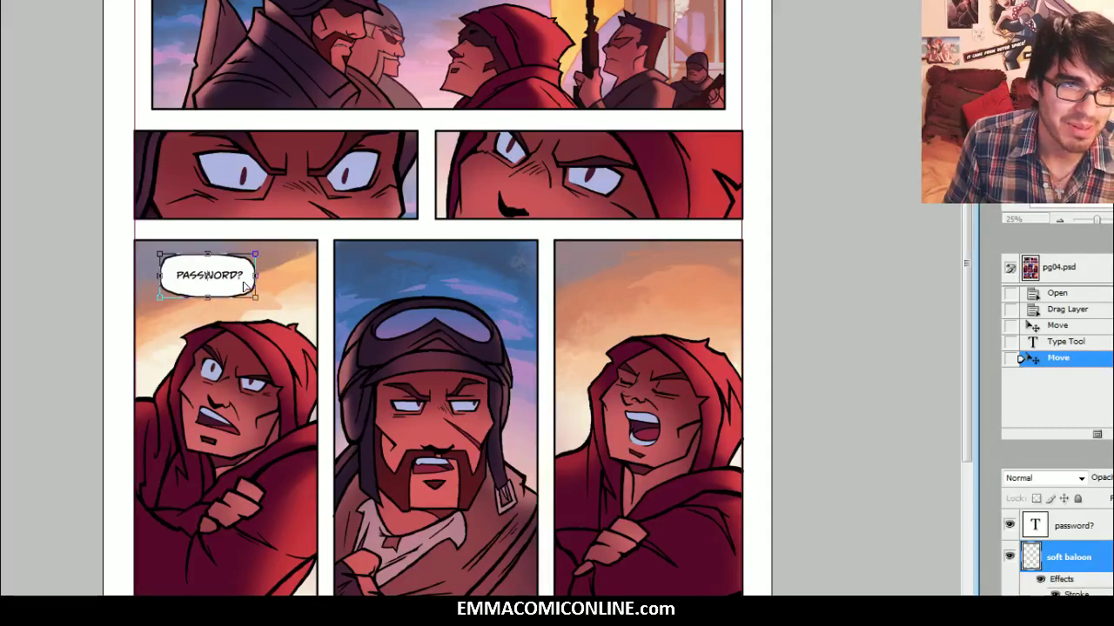
key("Return")
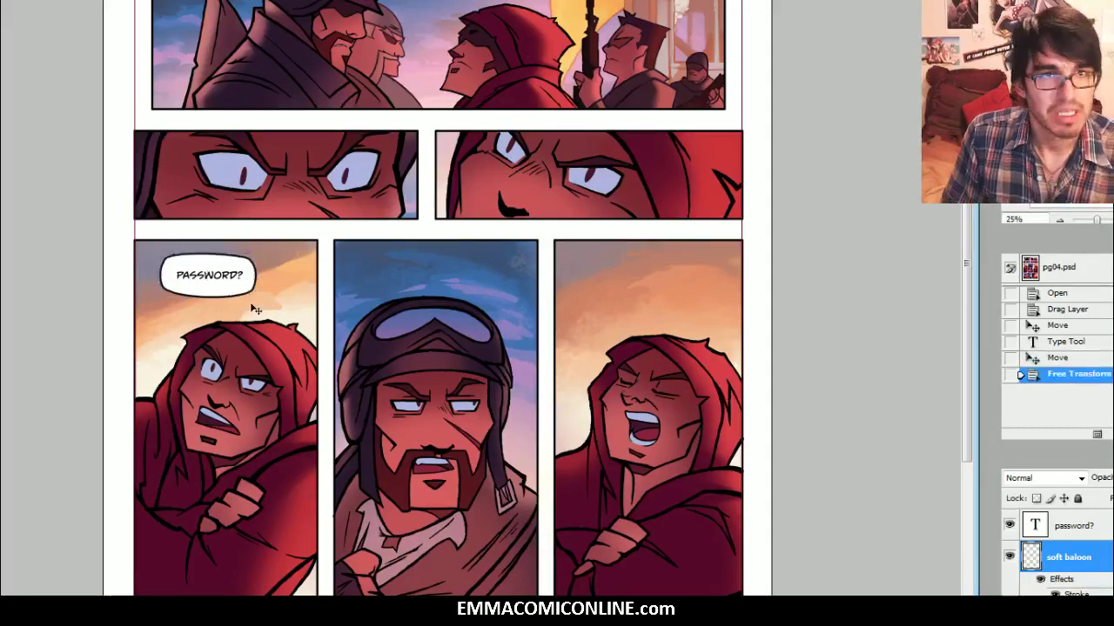
Change the balloon text to 'PASSWORD.' by deleting the question mark
left_click(240, 279, "ctrl")
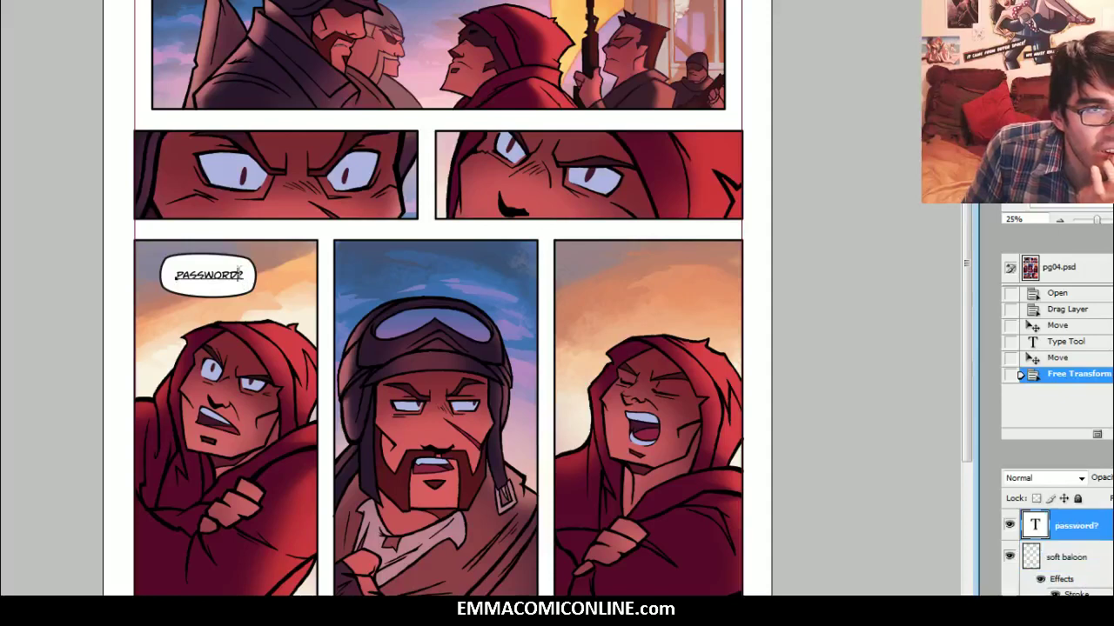
key("BackSpace")
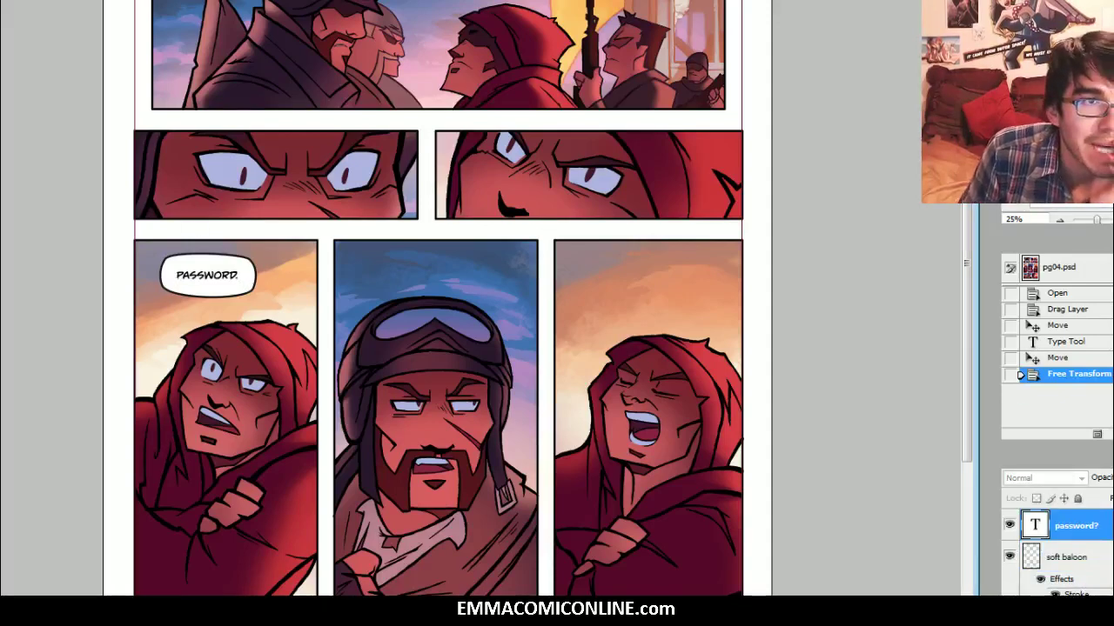
key("ctrl+Return")
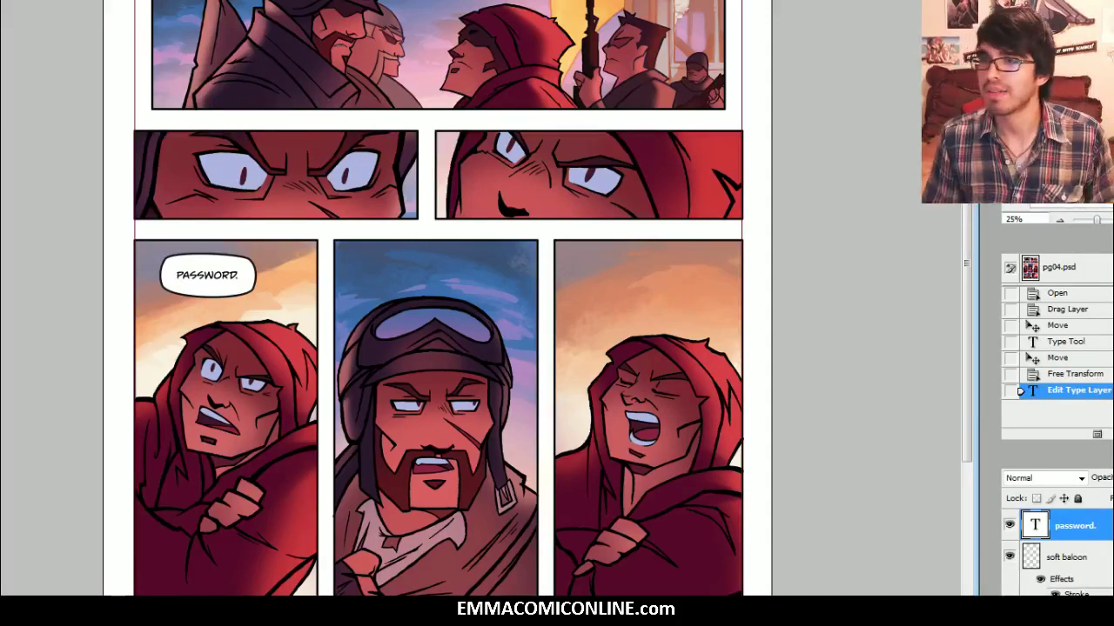
key("ctrl+Tab")
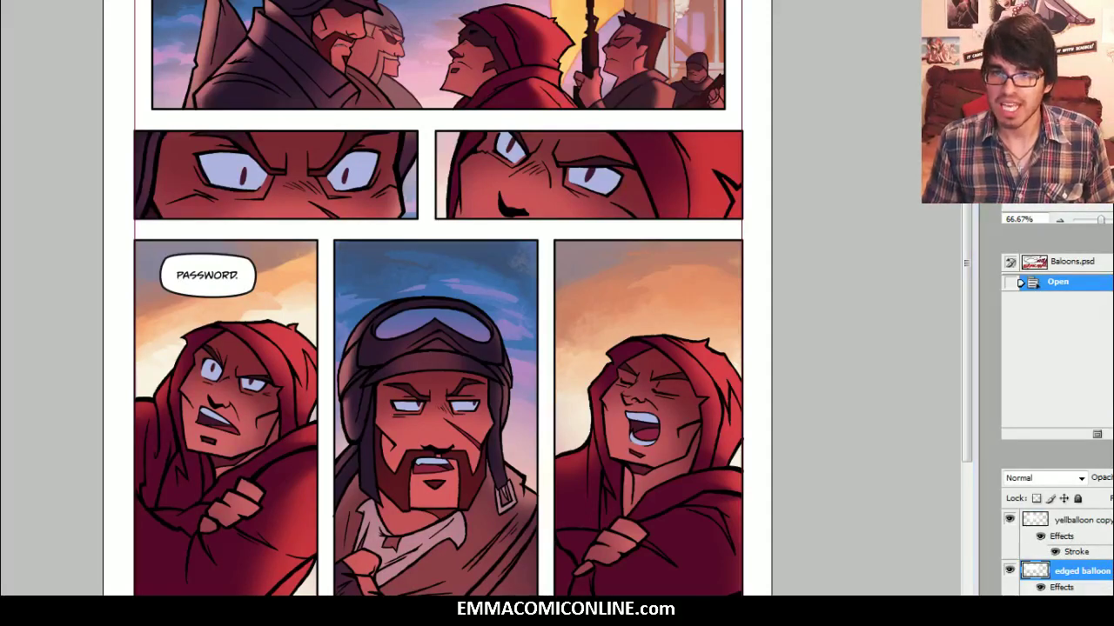
Place a soft balloon at the top of the middle panel, replacing a mistaken edged one, and begin text inside
left_click_drag(1063, 570, 470, 296)
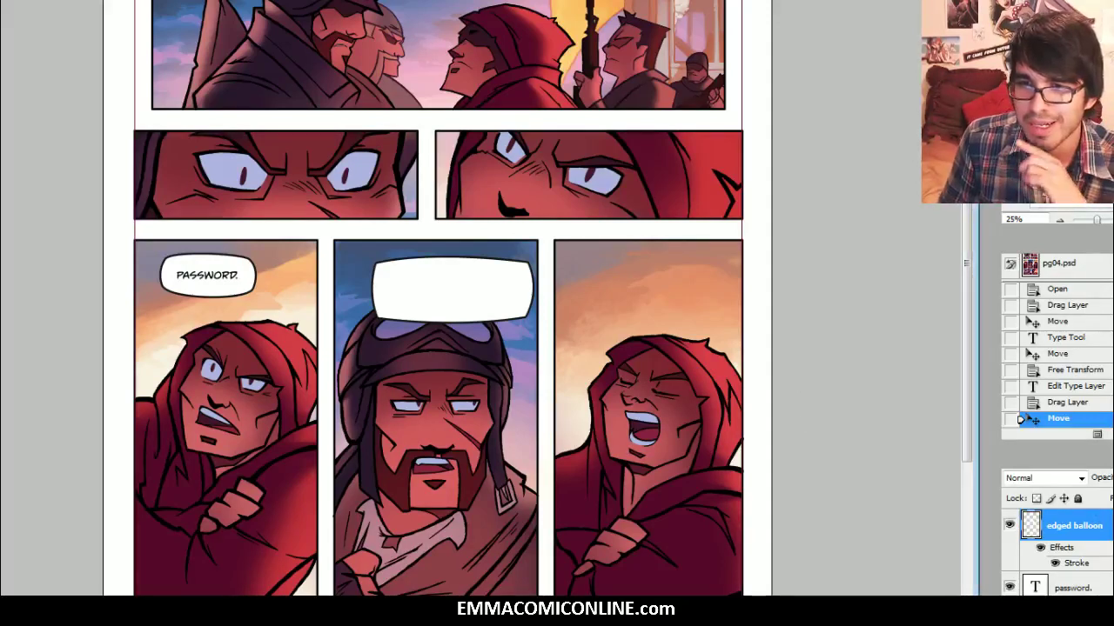
key("Delete")
key("ctrl+Tab")
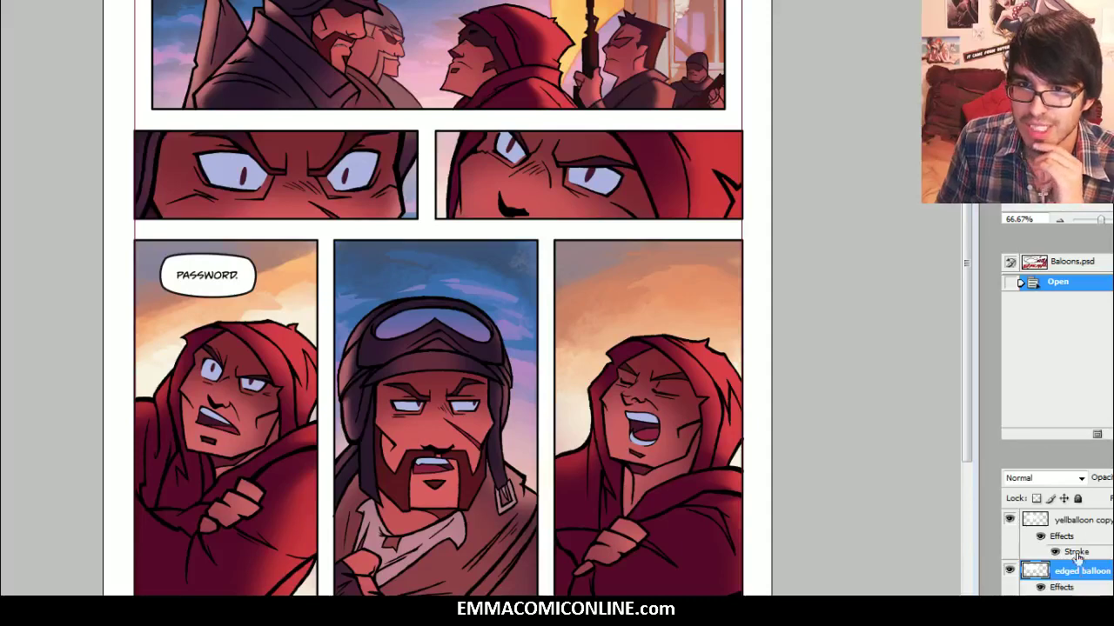
left_click_drag(427, 269, 496, 292)
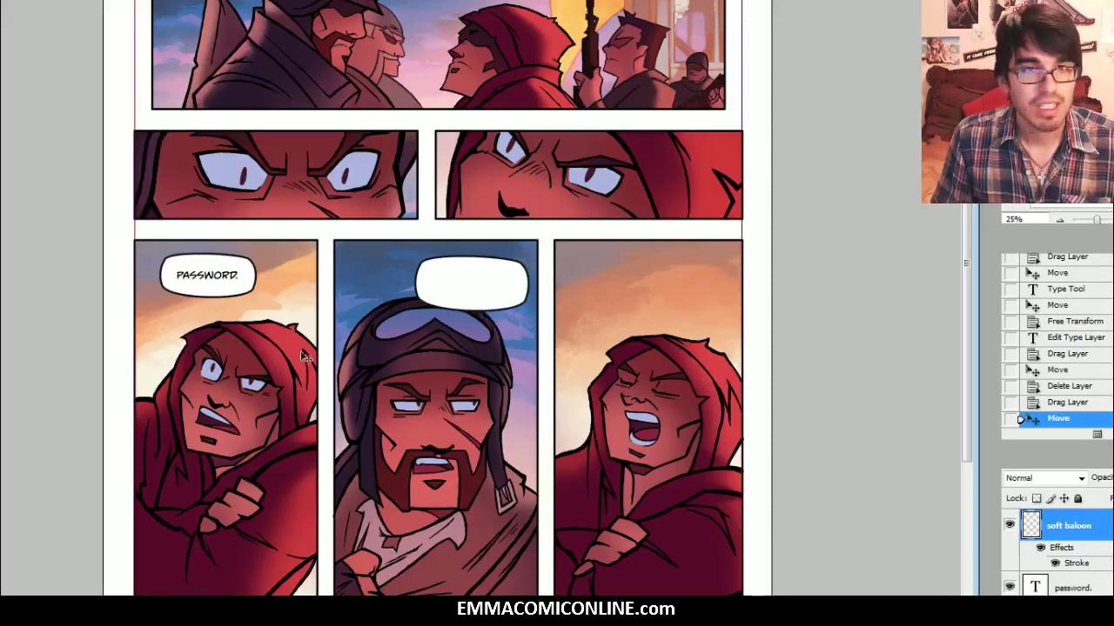
left_click(470, 275)
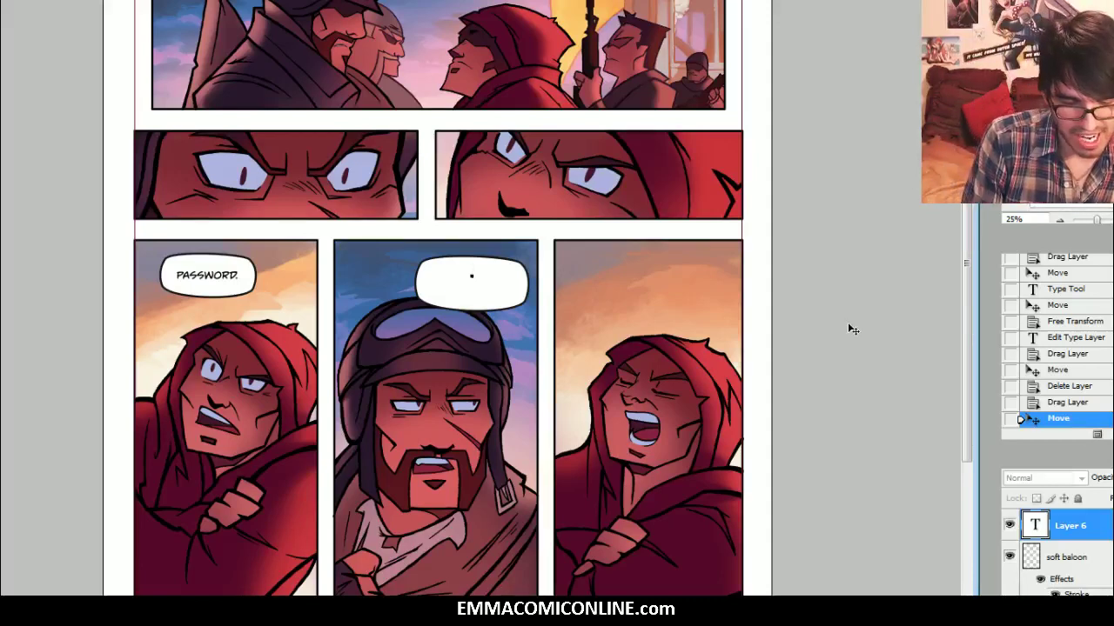
Type the centred text 'C'MON MAN DO WE HAVE TO DO THIS EVERY TIME?' in the middle balloon
type("C'MON")
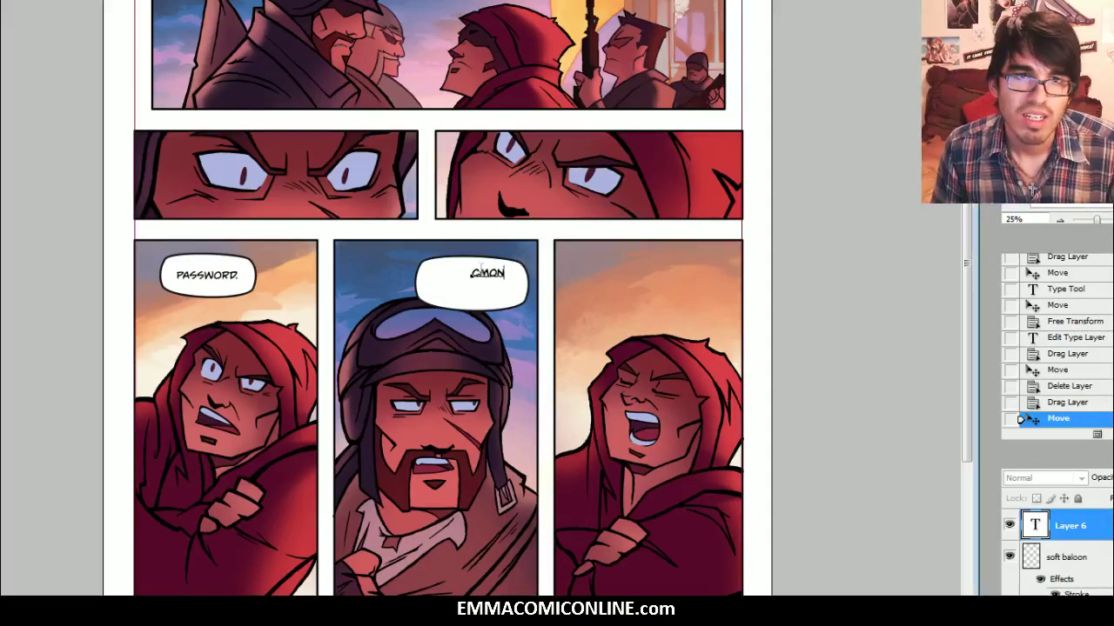
left_click_drag(509, 273, 468, 273)
key("ctrl+shift+c")
left_click(519, 274)
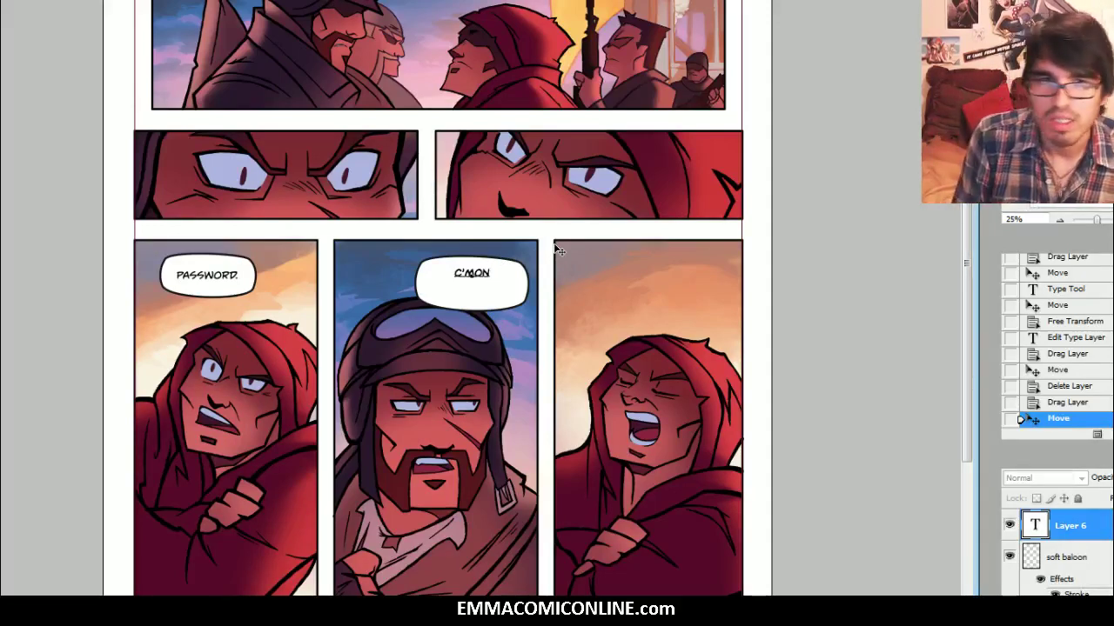
type("MAN ")
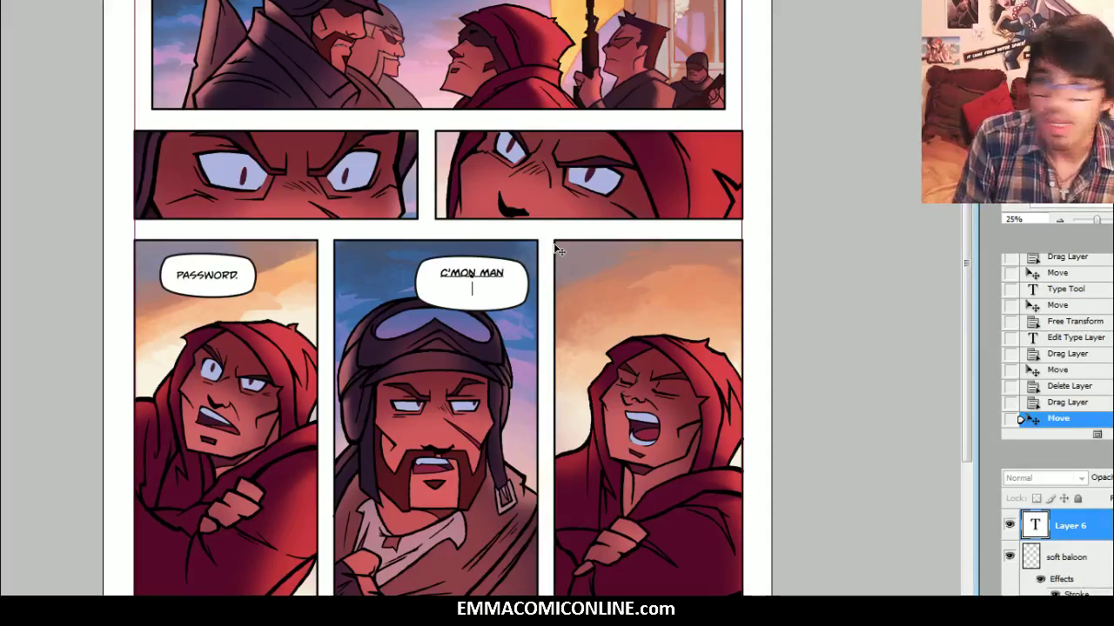
type("DO WE HAVE TO DO THI")
key("BackSpace")
key("BackSpace")
key("BackSpace")
key("BackSpace")
type("THIS EVERY TIME?")
left_click_drag(568, 326, 563, 320)
Enlarge the middle soft balloon with Free Transform to fit around the text
left_click(1068, 557)
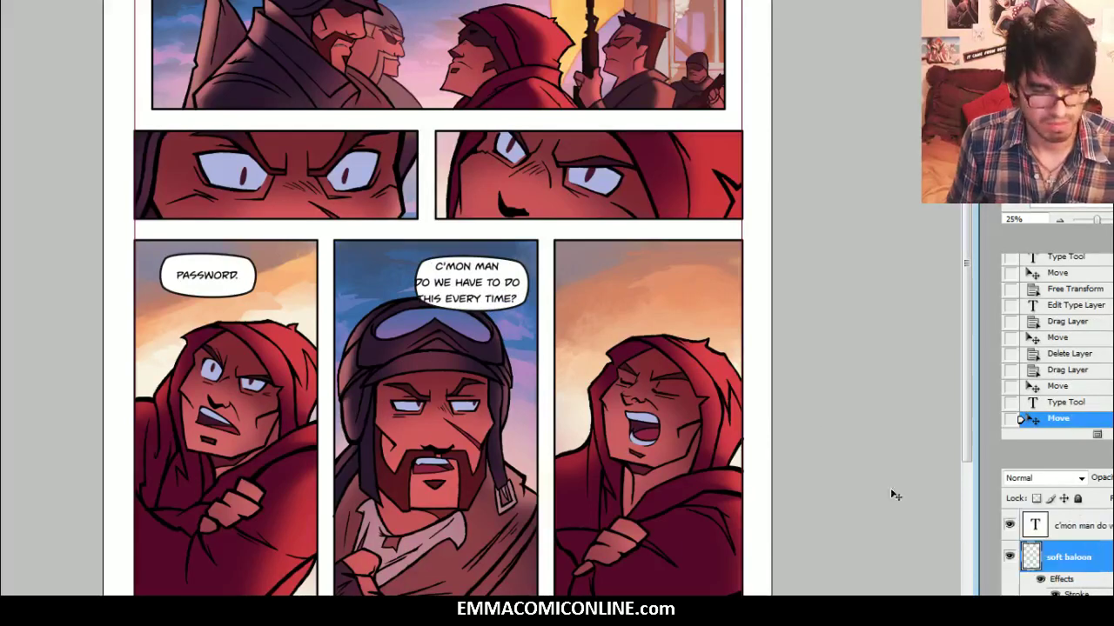
left_click_drag(528, 257, 543, 247)
left_click_drag(529, 281, 527, 282)
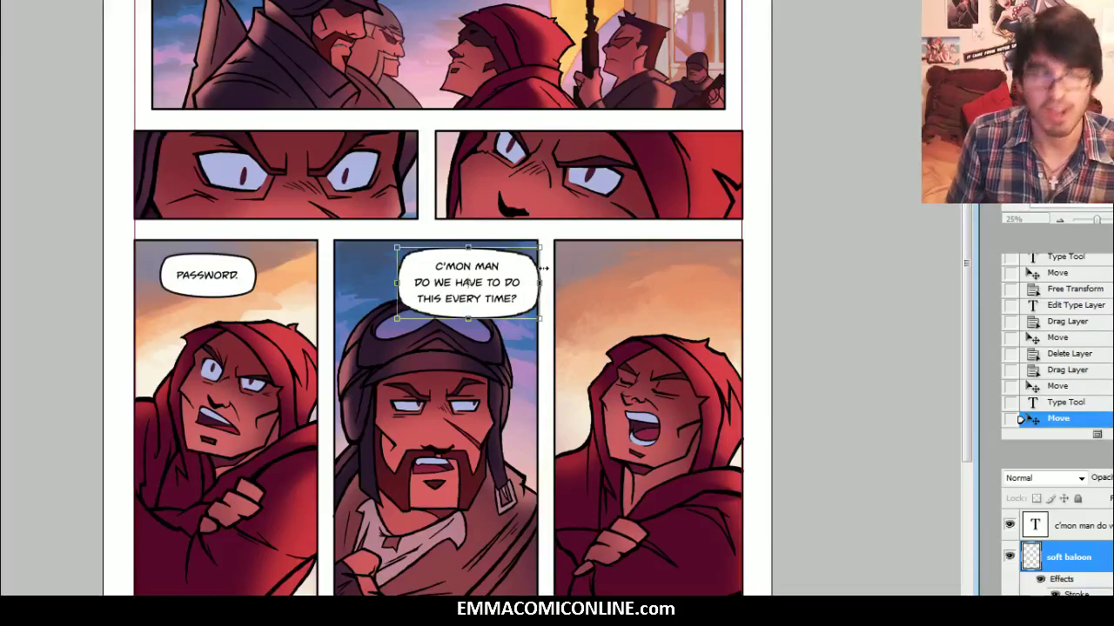
key("Return")
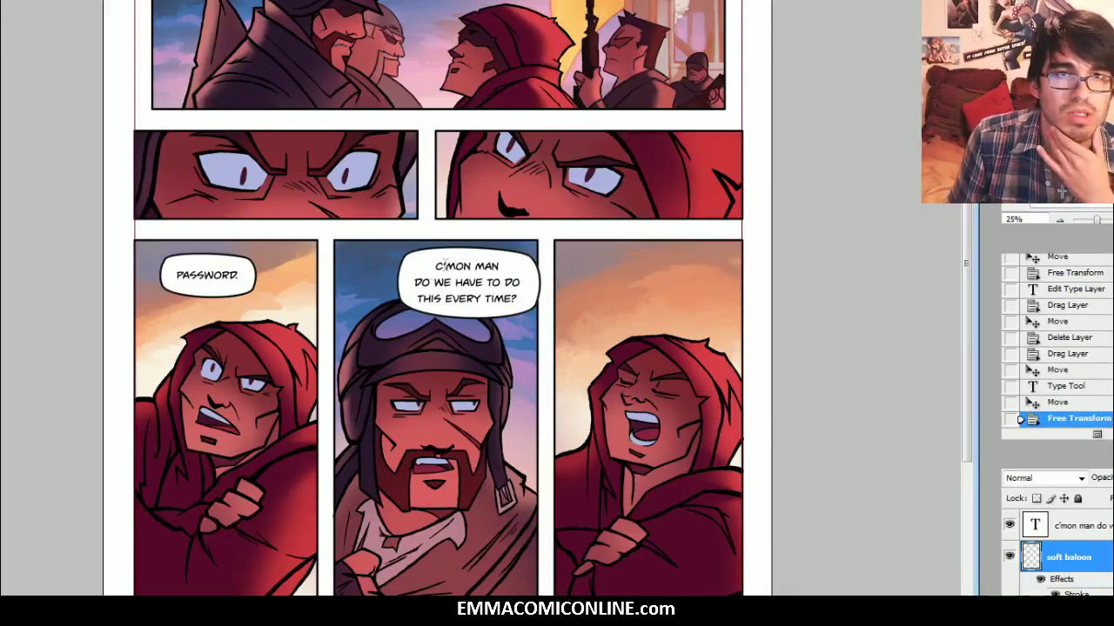
Edit the first line to read 'COME ON MAN,'
left_click(469, 259)
type("OME")
key("Delete")
type(",")
key("ctrl+Return")
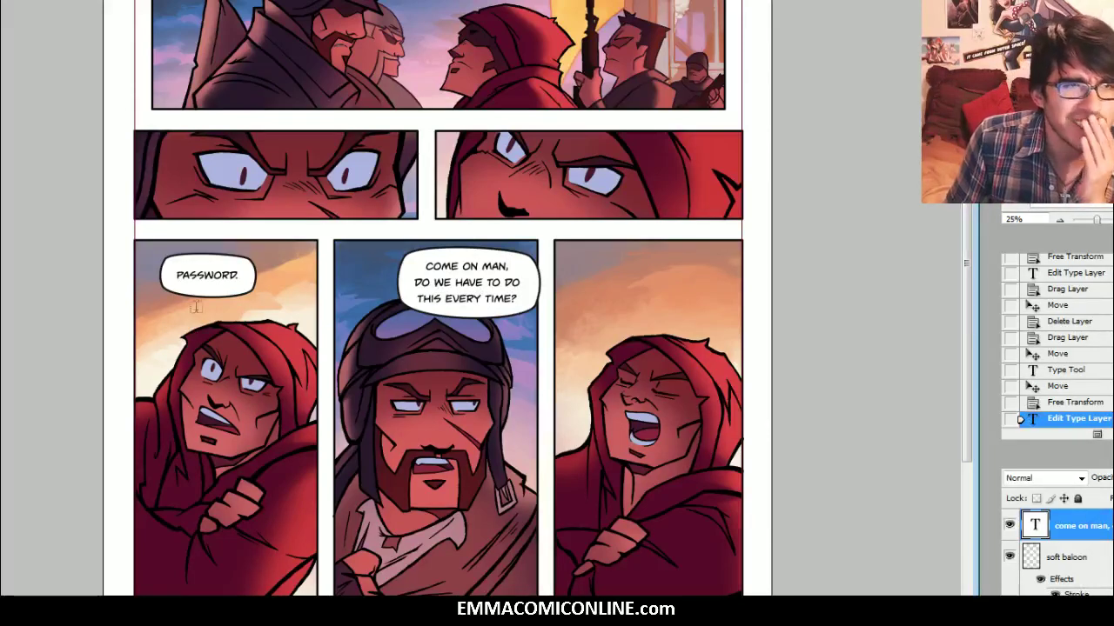
Open the Character settings for the middle balloon text, leave tracking at 0, and nudge the text
left_click(516, 295)
key("ctrl+a")
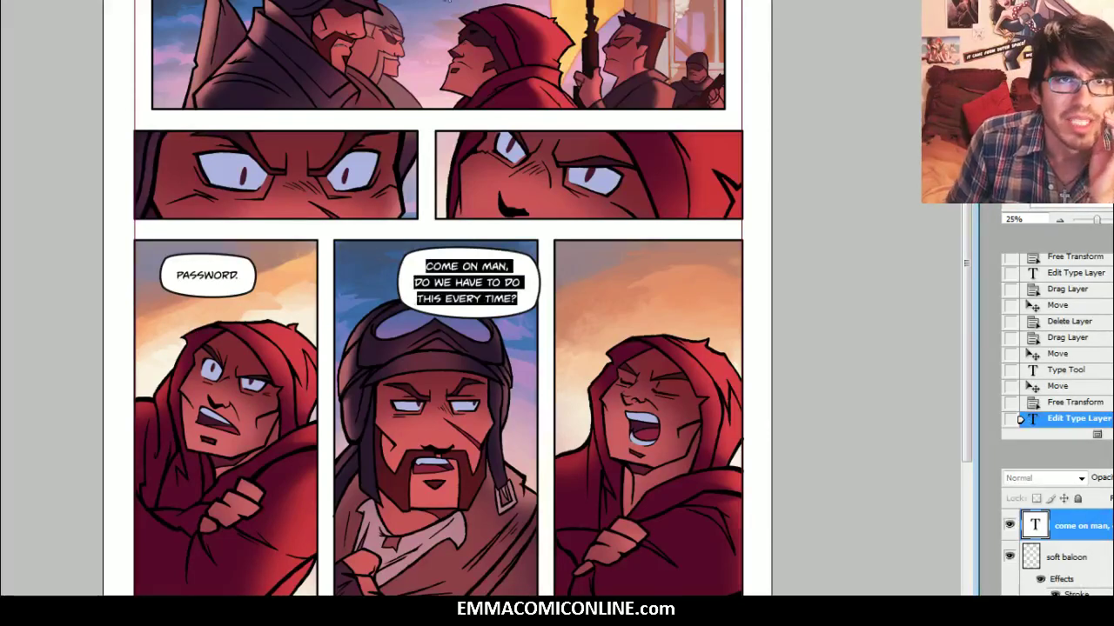
key("ctrl+t")
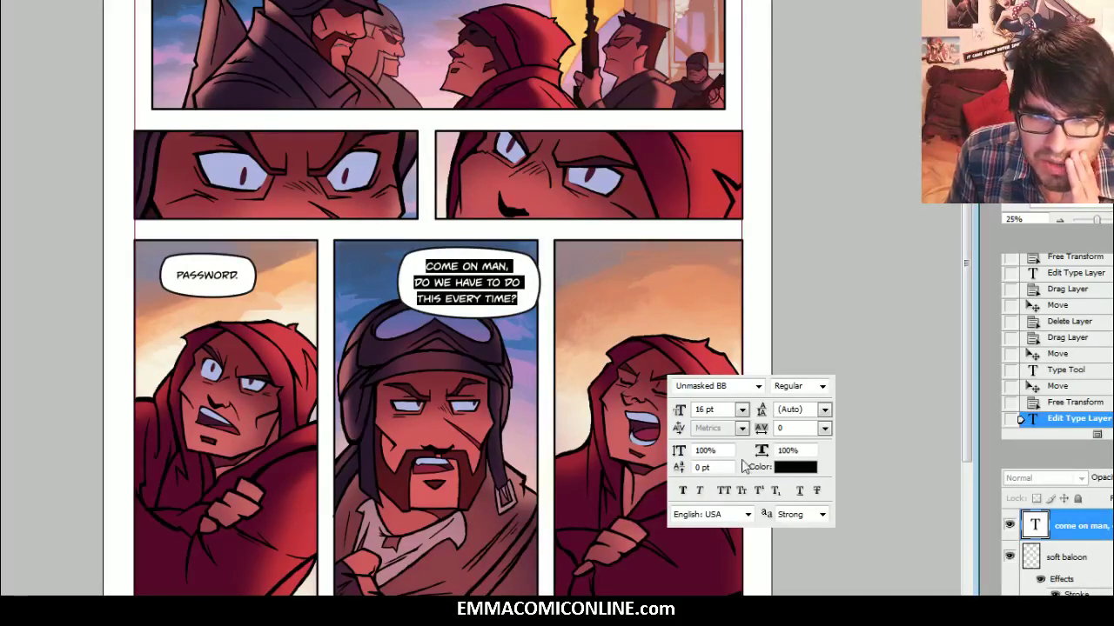
left_click(823, 429)
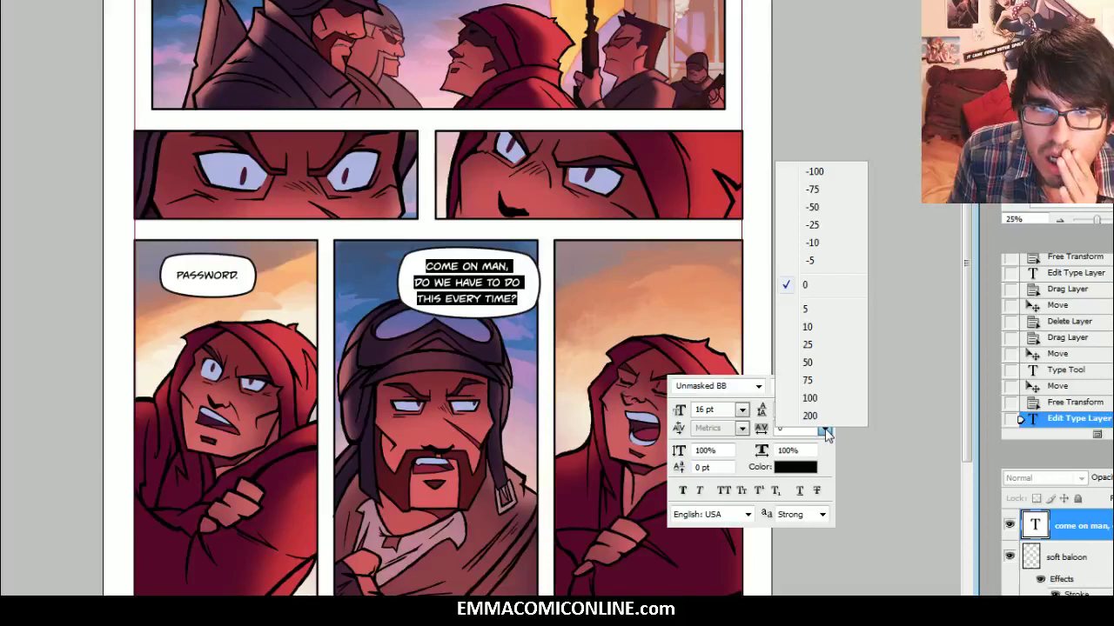
left_click(825, 431)
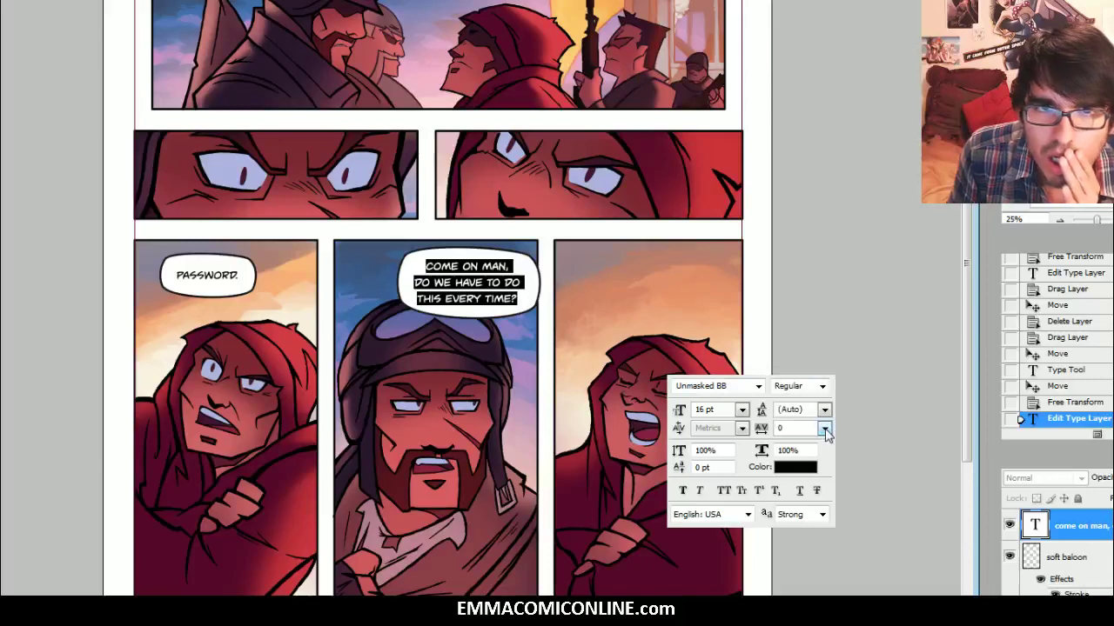
left_click(834, 363)
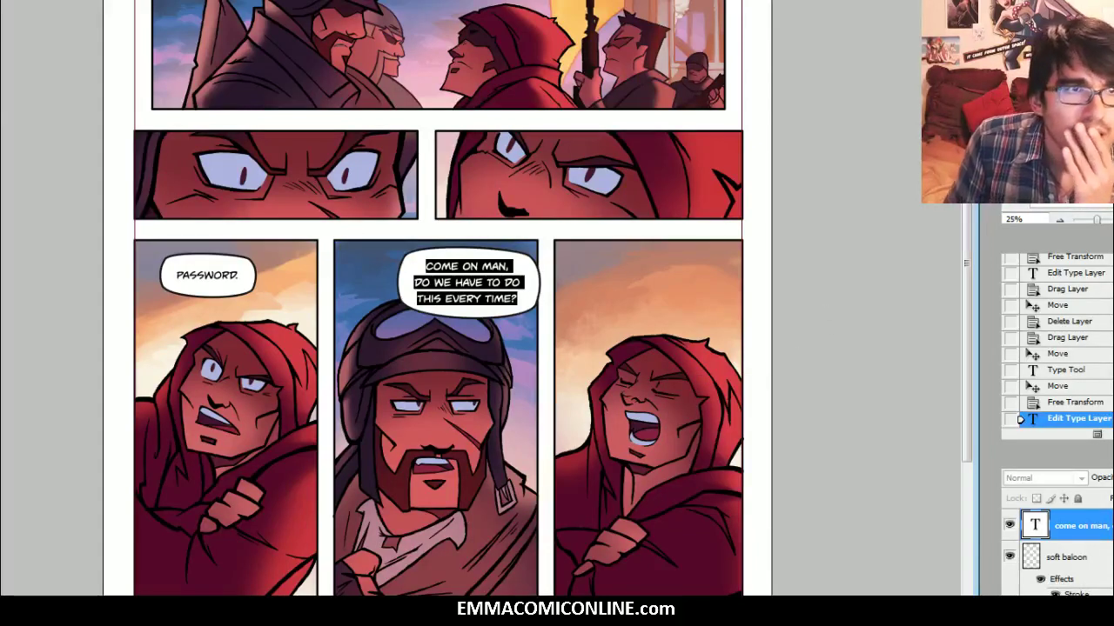
key("ctrl+Return")
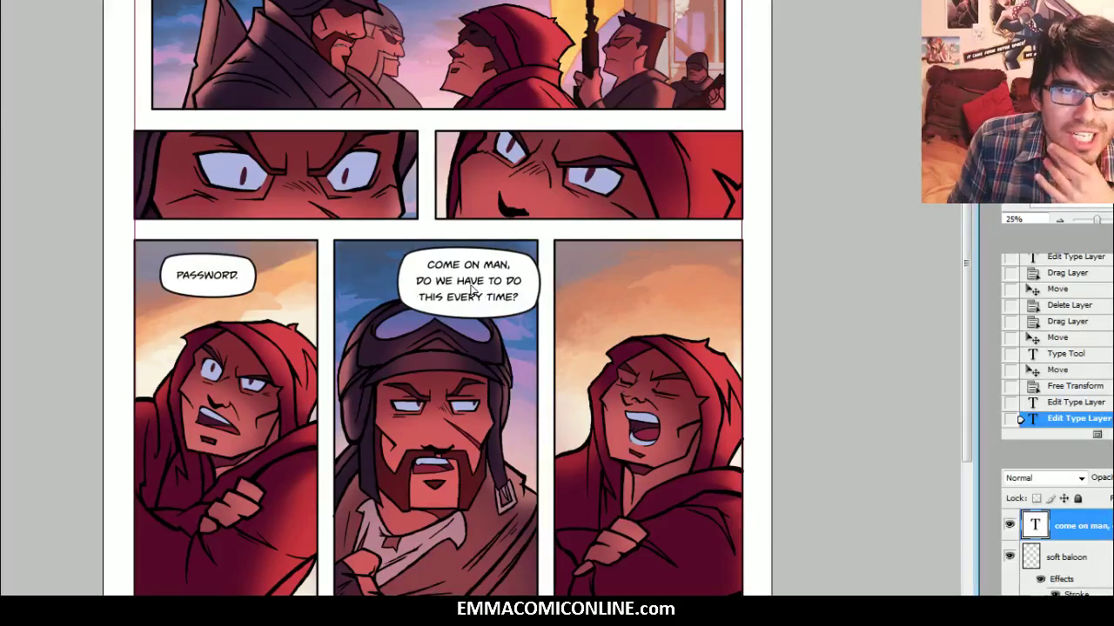
left_click_drag(471, 292, 469, 293)
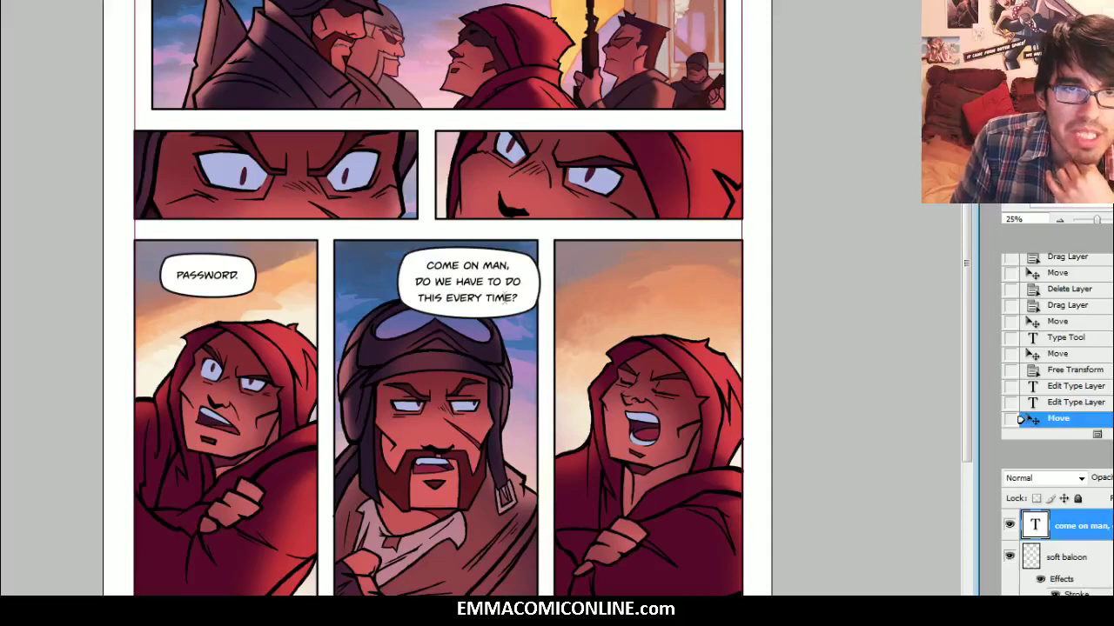
Set the middle balloon text's leading to 13 pt and nudge it into place
left_click_drag(514, 298, 331, 250)
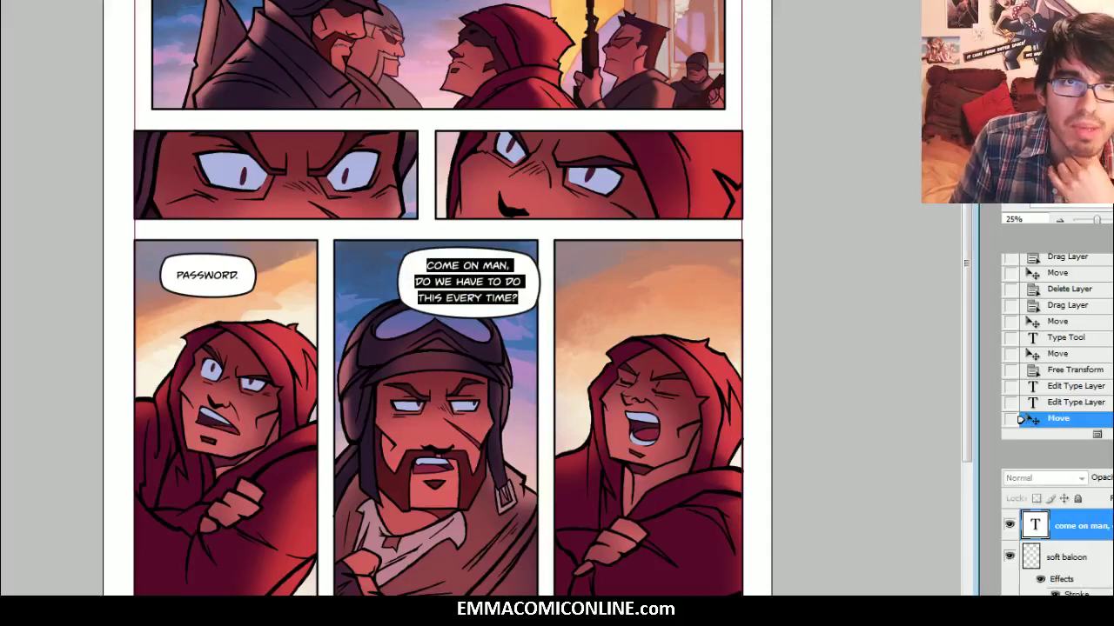
key("ctrl+t")
left_click(789, 409)
type("13")
key("Return")
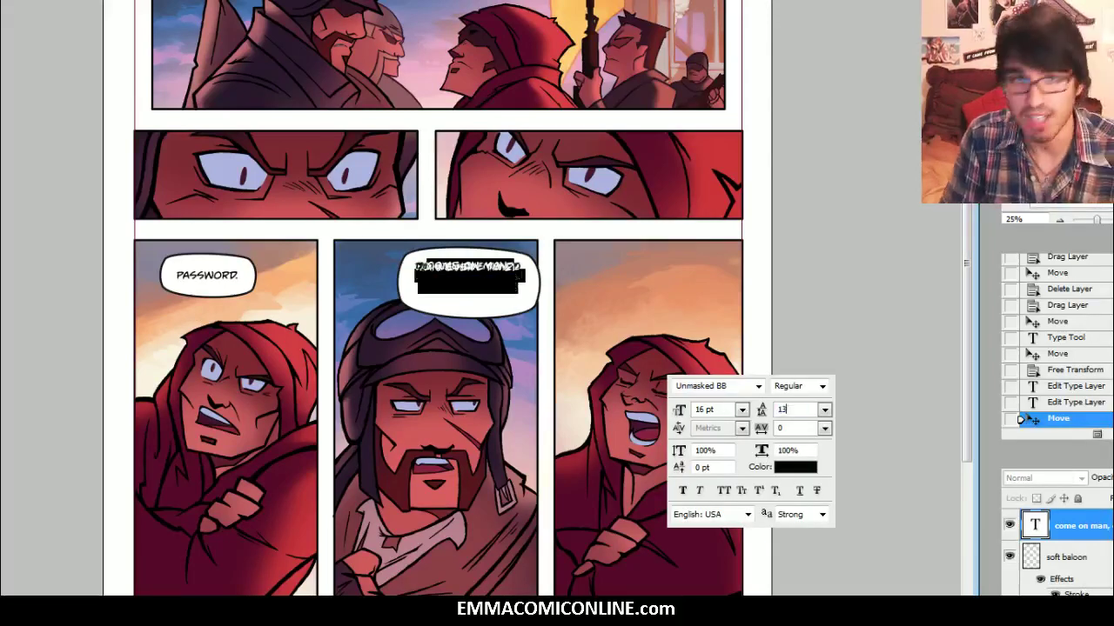
key("ctrl+t")
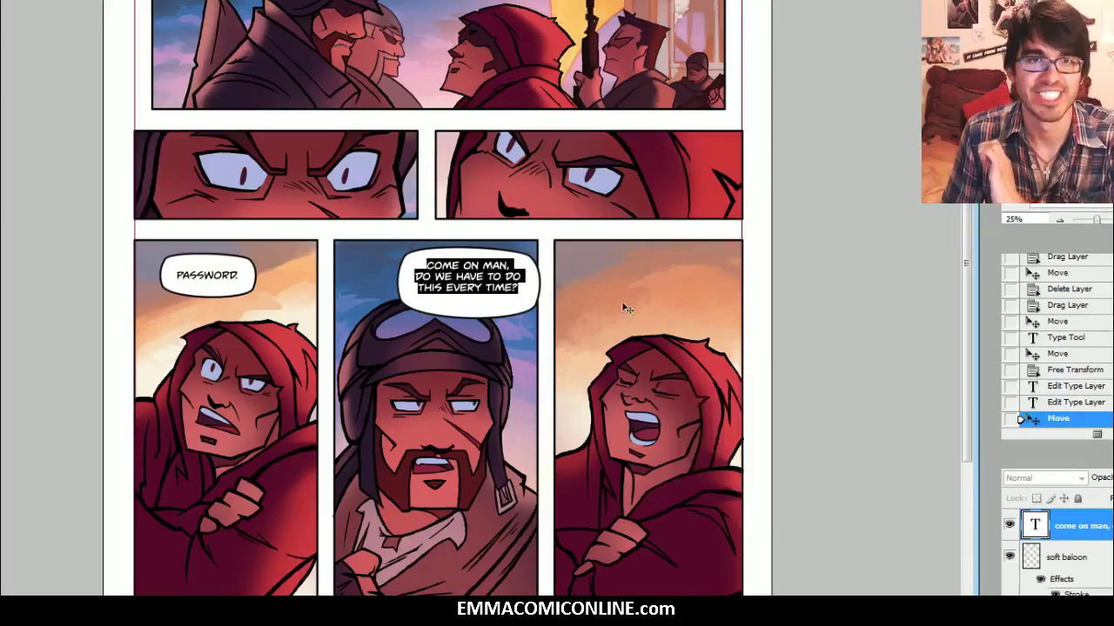
key("ctrl+Return")
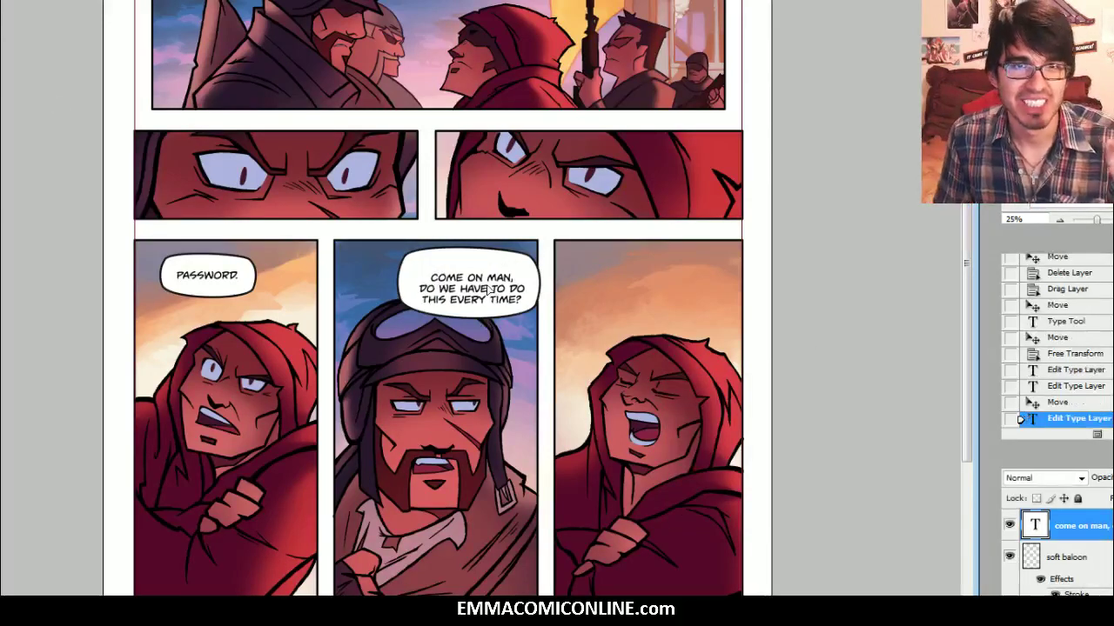
left_click_drag(490, 283, 492, 284)
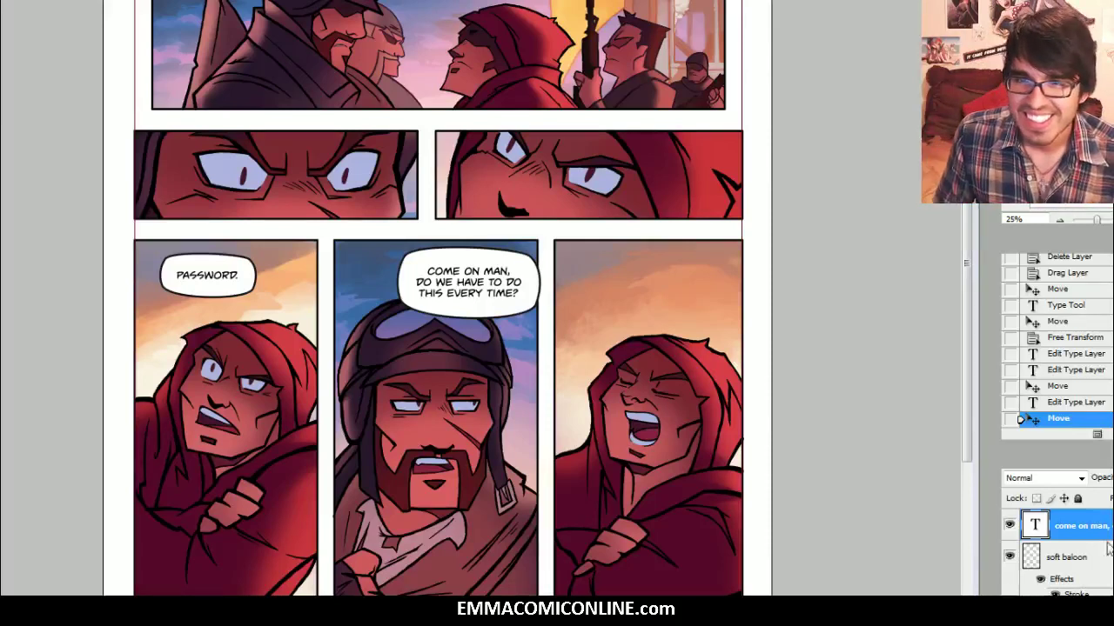
Shrink the middle speech balloon slightly with Free Transform
left_click(1022, 561)
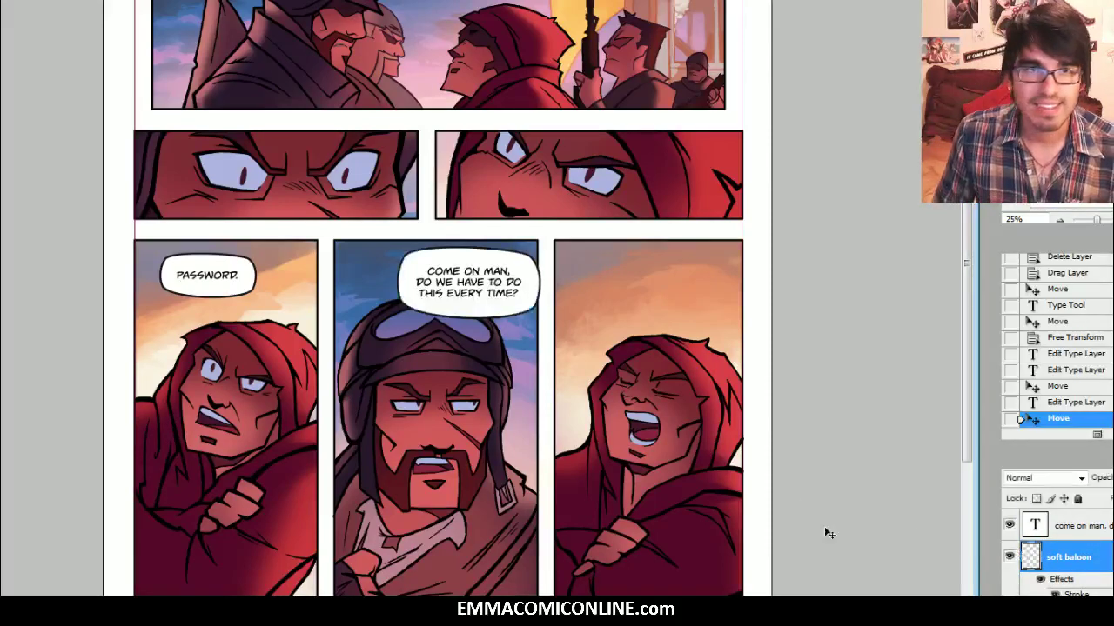
key("ctrl+t")
left_click_drag(537, 319, 532, 320)
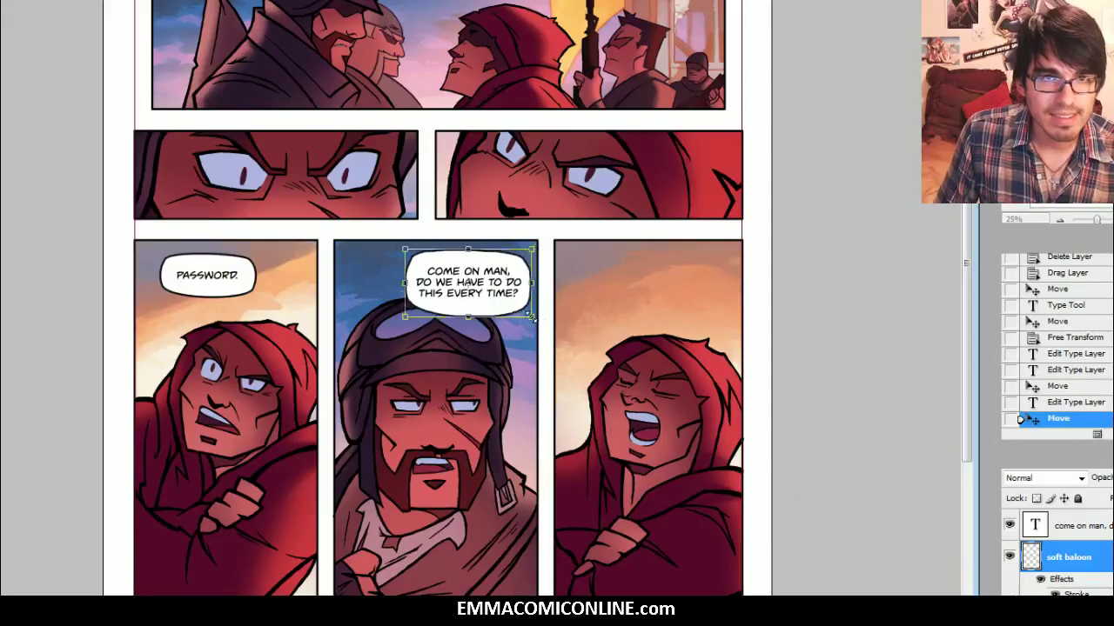
key("Return")
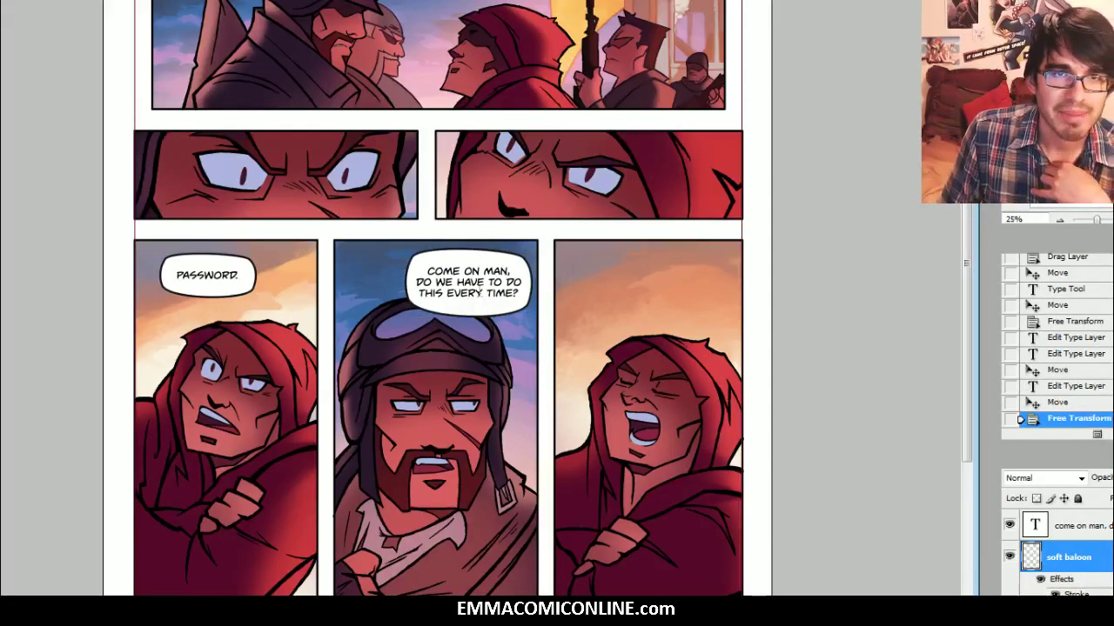
Make the word EVERY bold in the middle balloon's text
left_click(481, 294)
left_click_drag(481, 294, 442, 295)
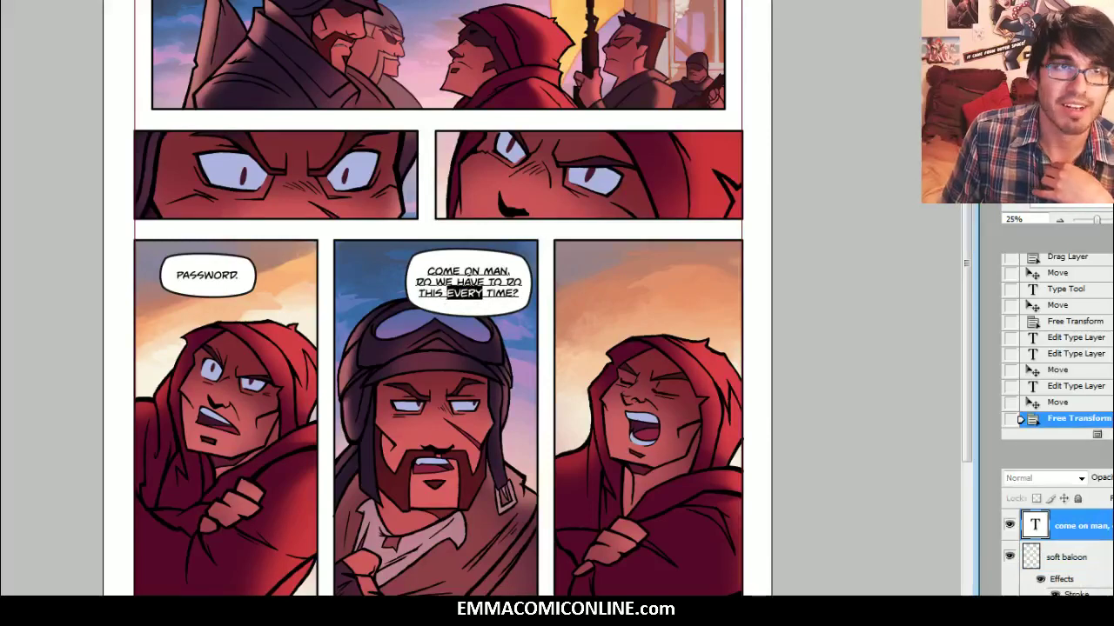
left_click(110, 4)
left_click(111, 33)
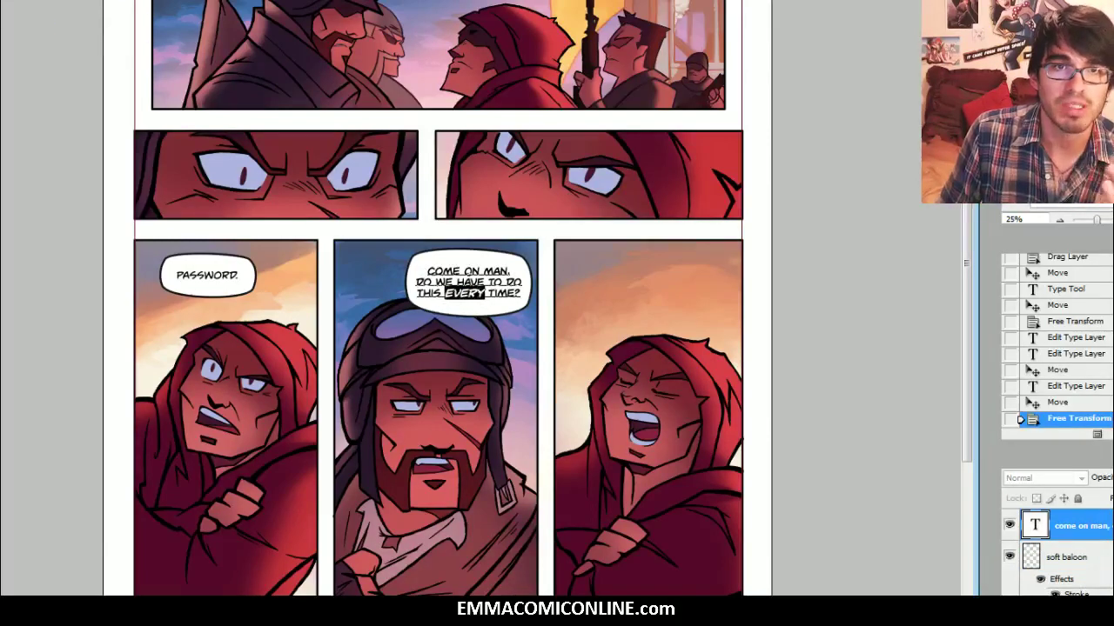
key("ctrl+Return")
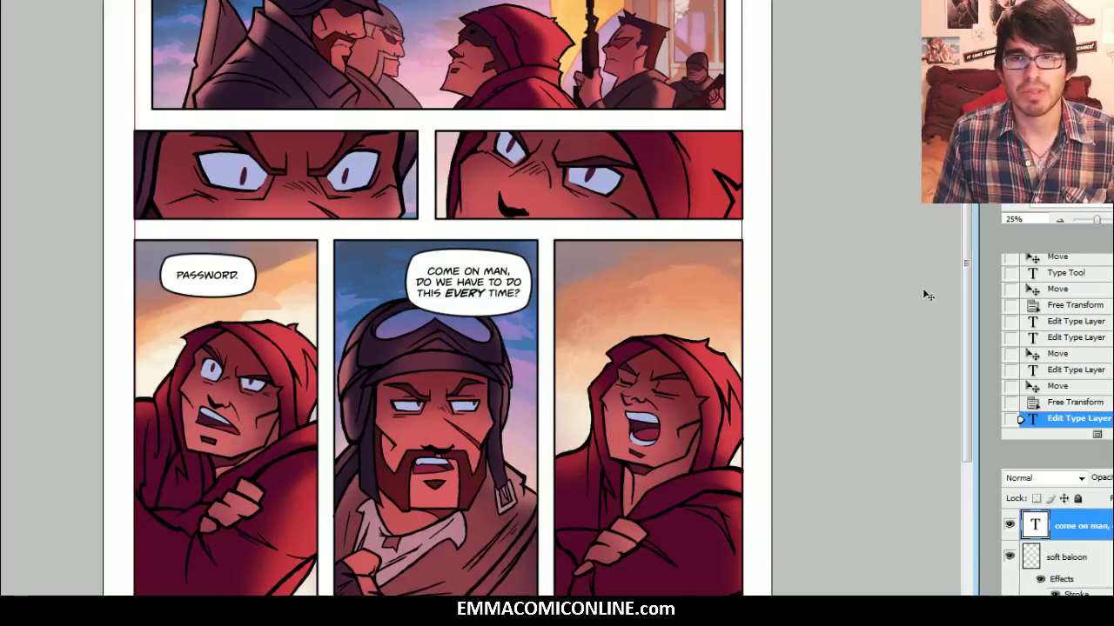
left_click(1053, 402)
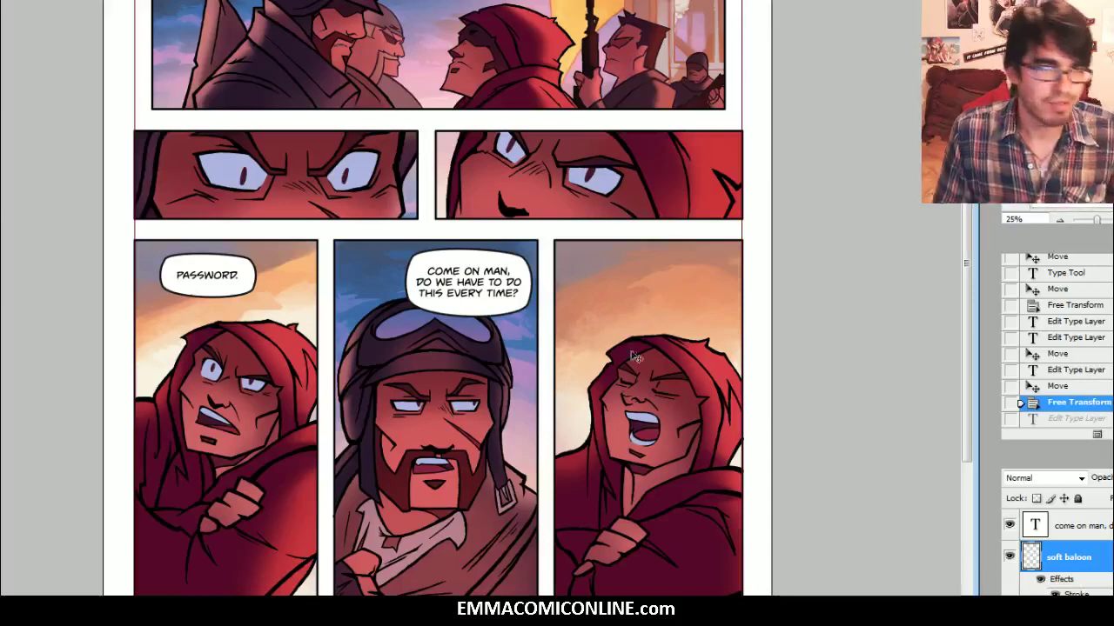
left_click(1058, 418)
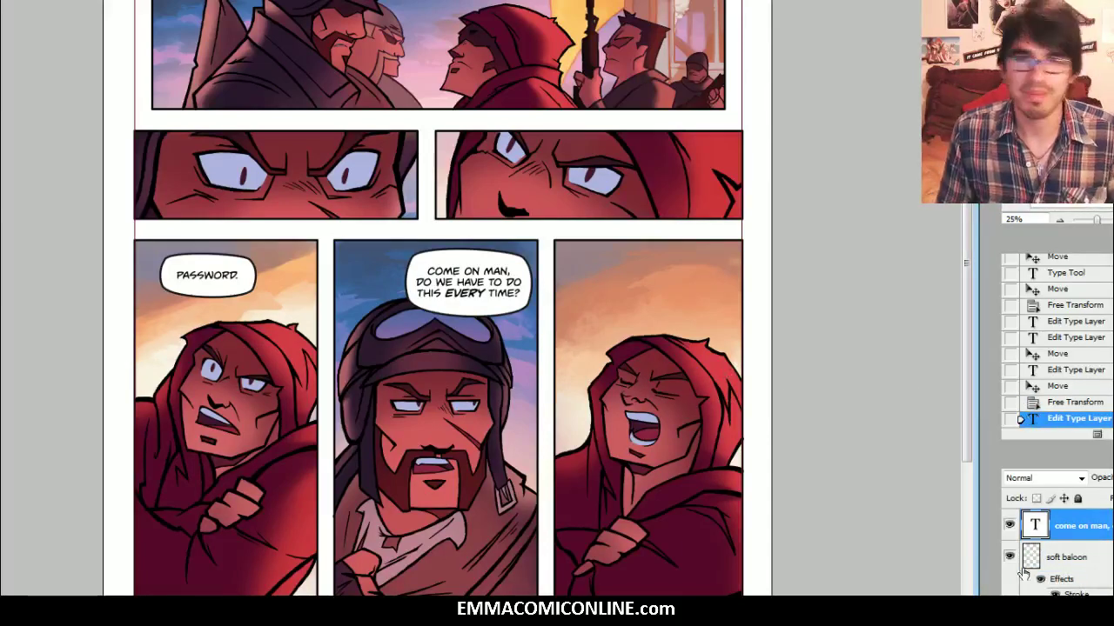
Widen the soft baloon layer, shift it with its 'come on man' text up-left, then return to Baloons.psd
left_click(1095, 554)
key("ctrl+t")
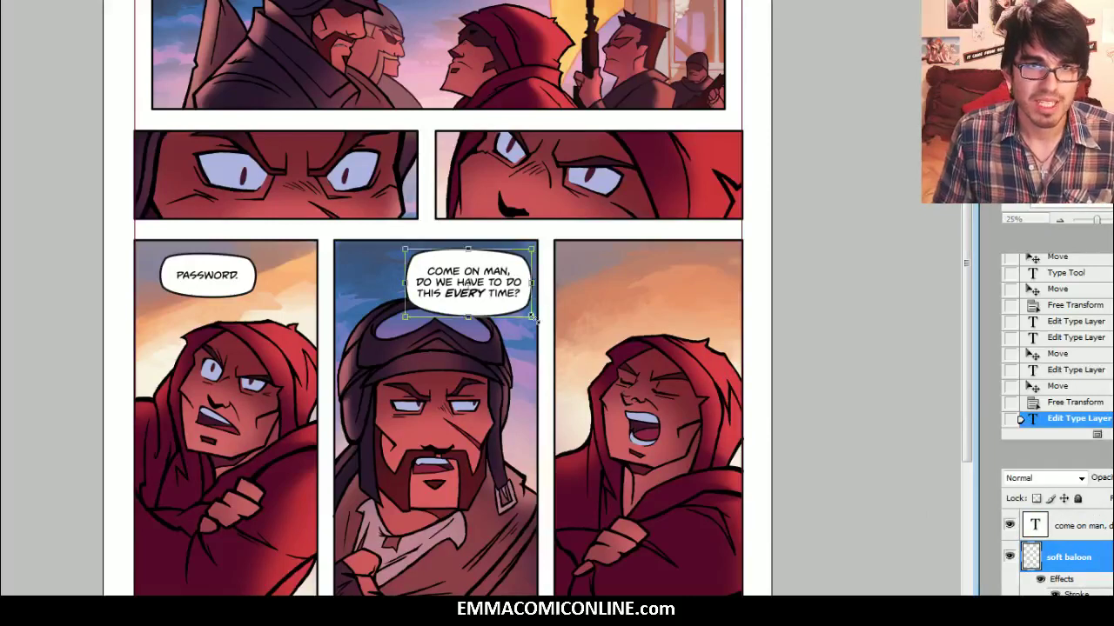
left_click_drag(534, 317, 535, 318)
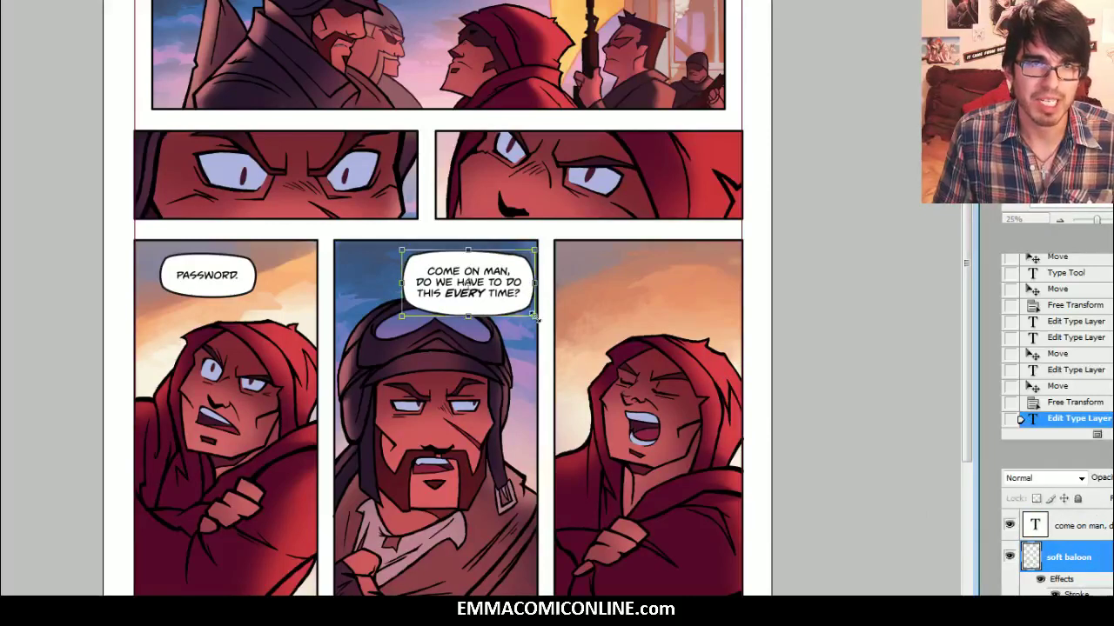
key("Return")
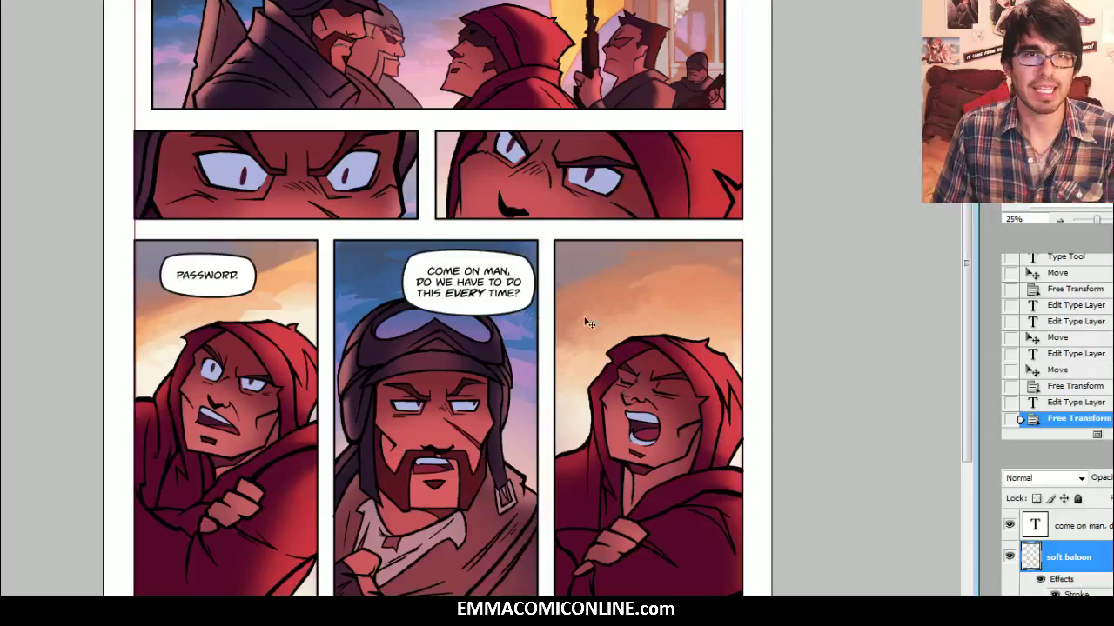
key("Up")
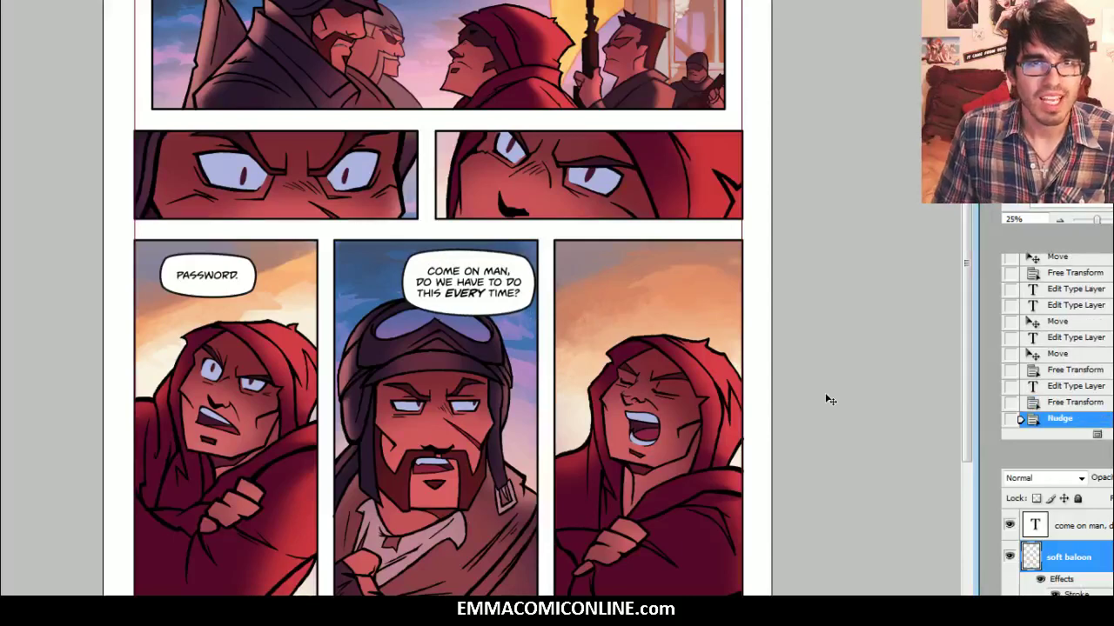
left_click(1083, 526, "shift")
mouse_move(496, 305)
left_mouse_down()
mouse_move(493, 297)
mouse_move(493, 593)
mouse_move(493, 301)
left_mouse_up()
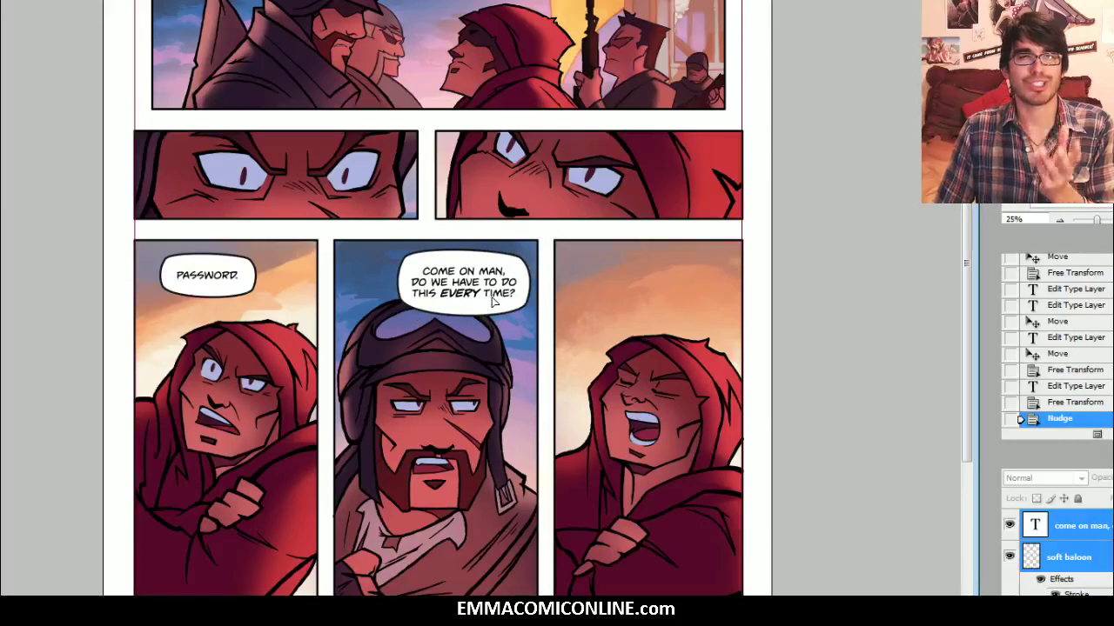
left_click_drag(492, 300, 496, 307)
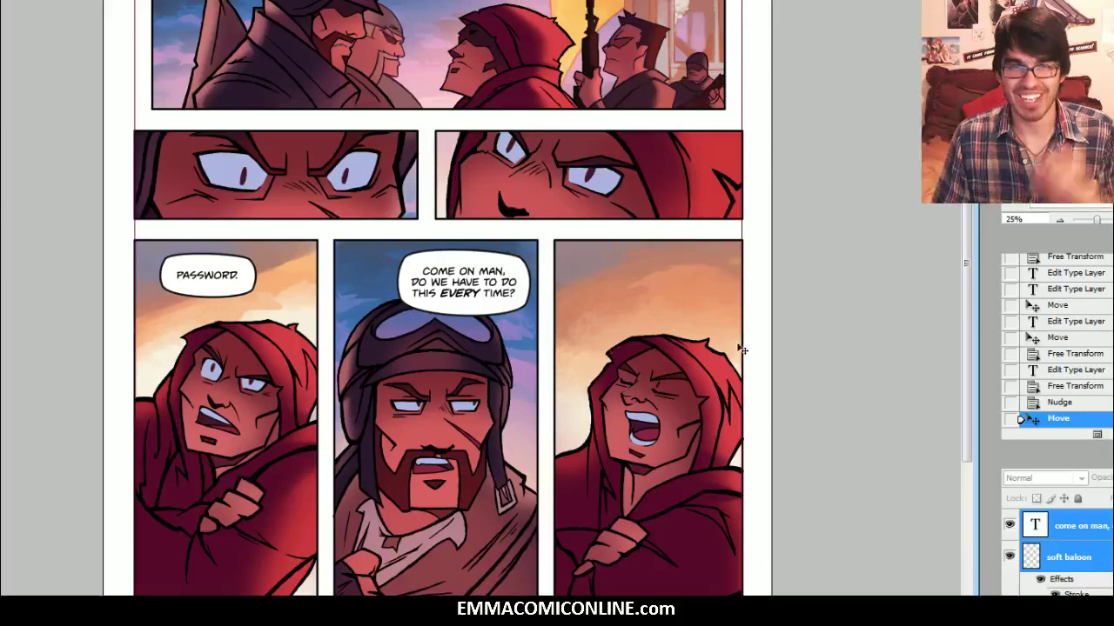
left_click(1086, 546)
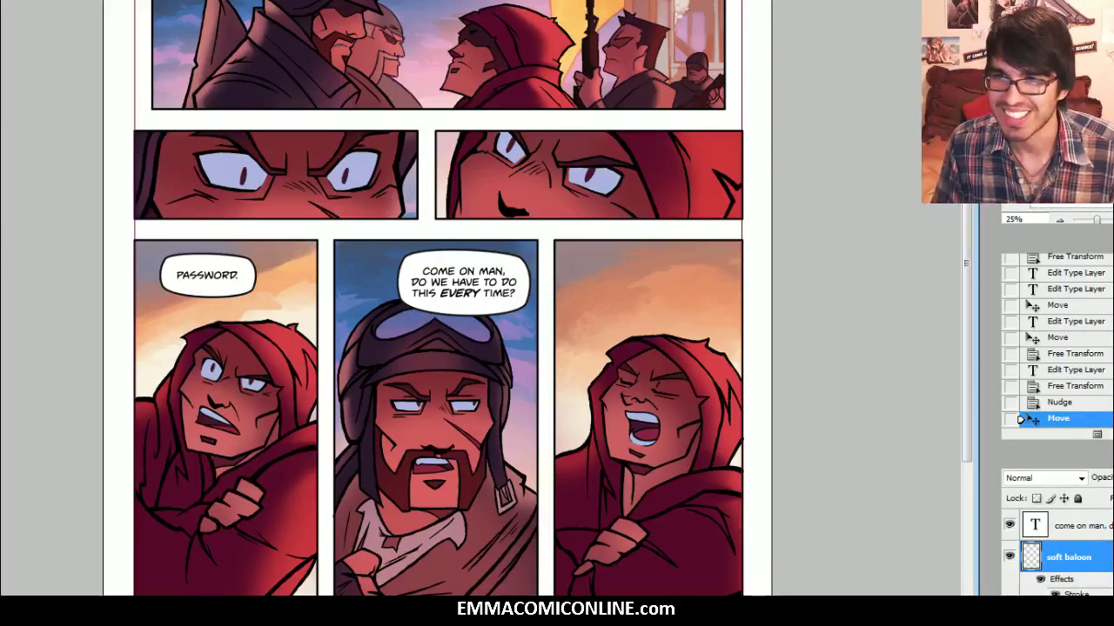
key("ctrl+Tab")
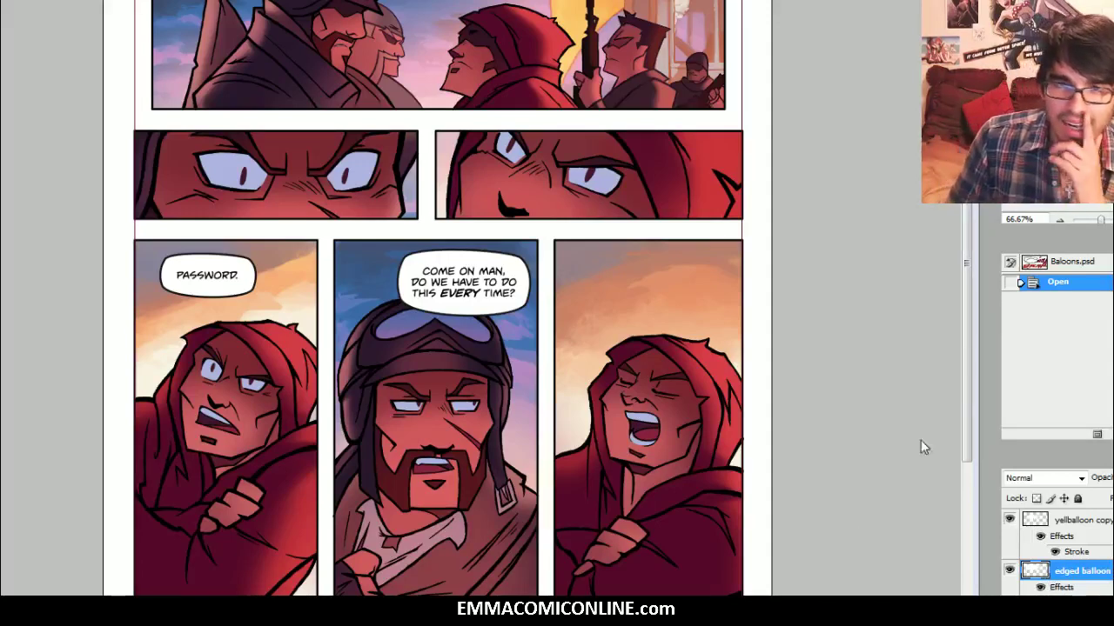
Place an edged balloon in the first panel, behind the PASSWORD. text layer
scroll(846, 516, "down", 3)
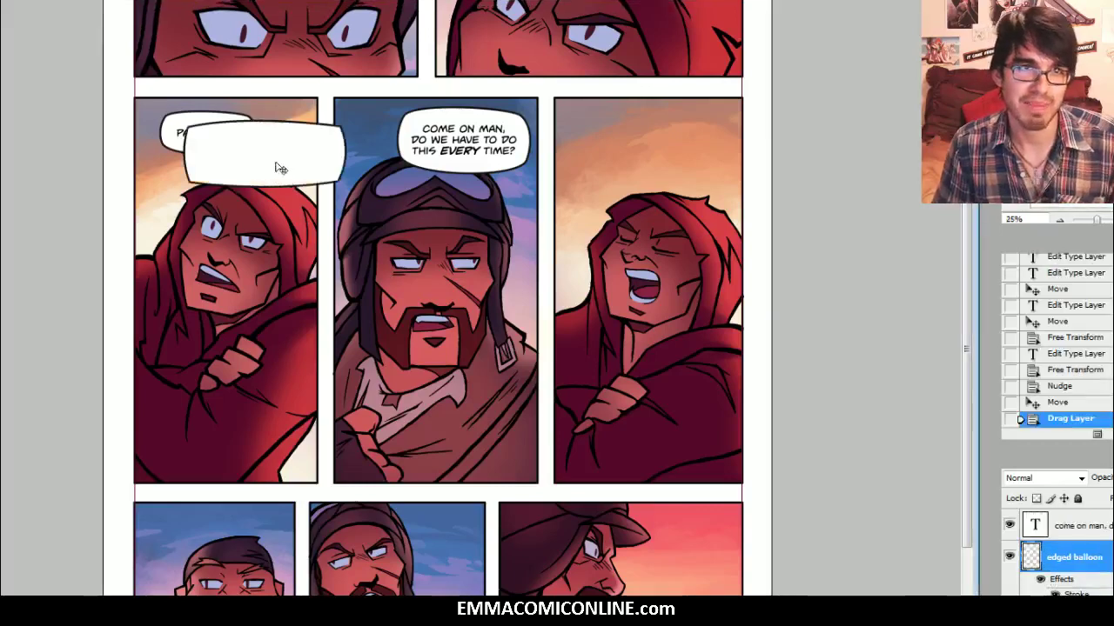
left_click_drag(278, 167, 231, 153)
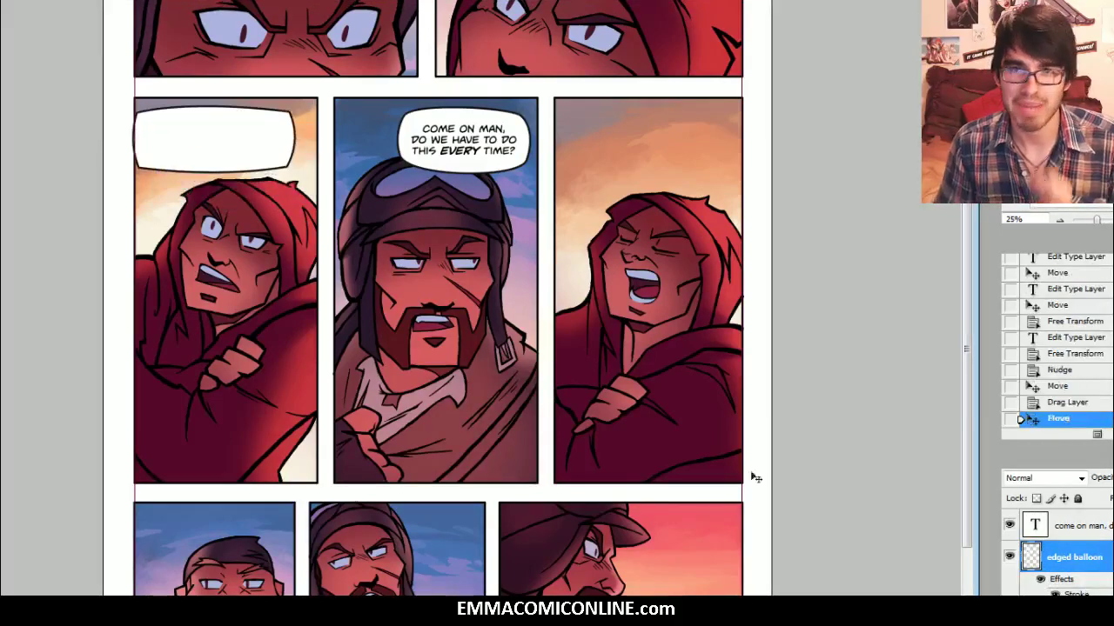
scroll(1074, 556, "down", 2)
left_click_drag(1070, 513, 1079, 591)
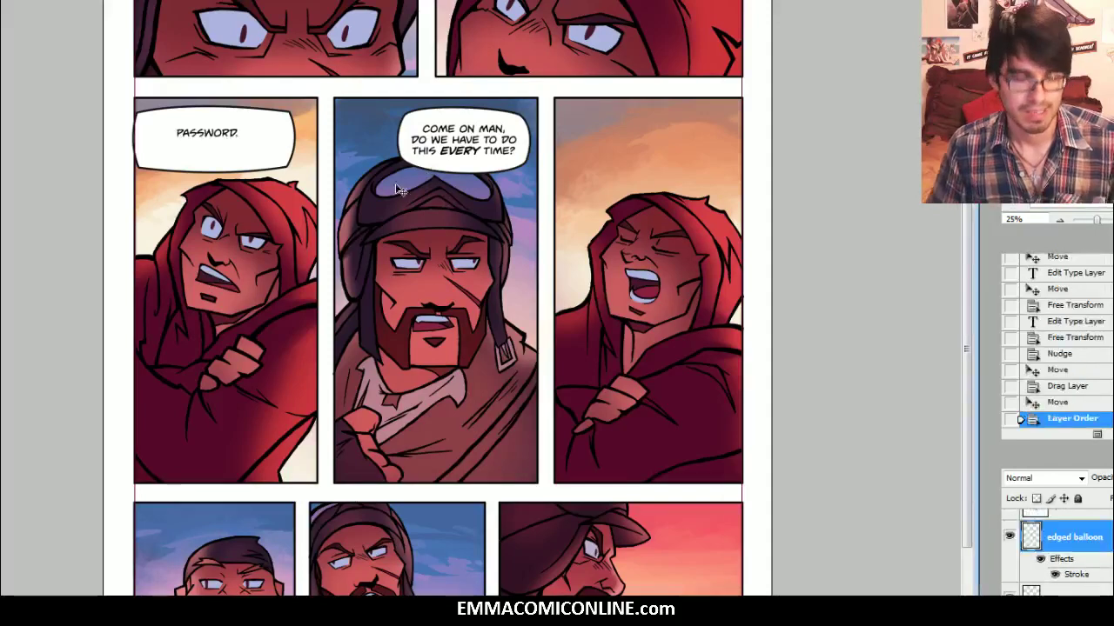
Narrow the PASSWORD. balloon to fit its text, and add another edged balloon to the third panel
key("ctrl+t")
left_click_drag(294, 171, 254, 154)
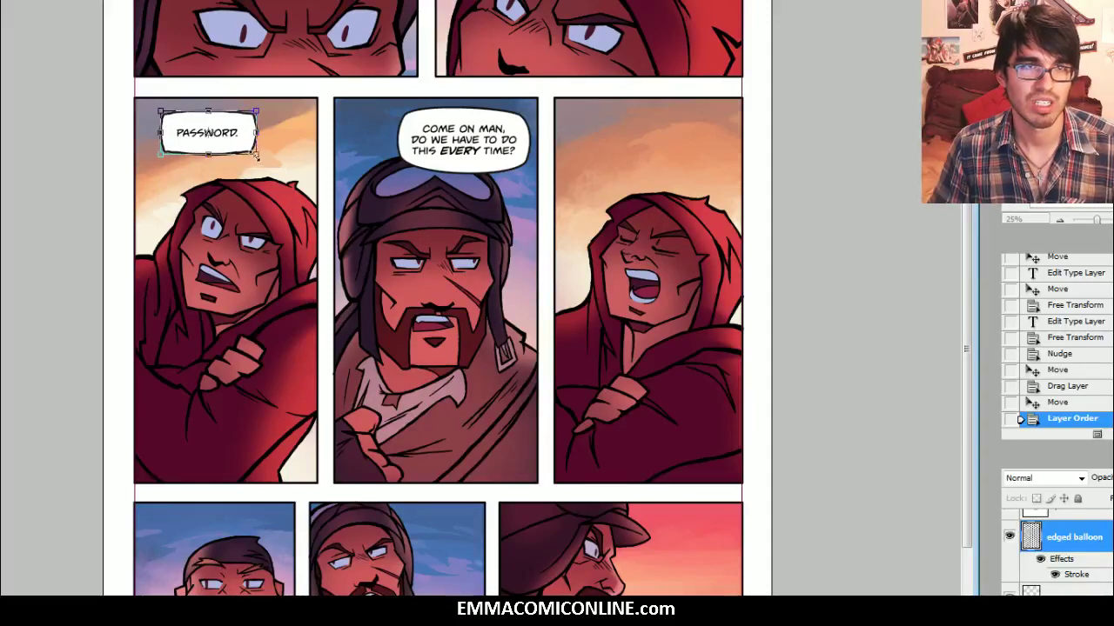
key("Return")
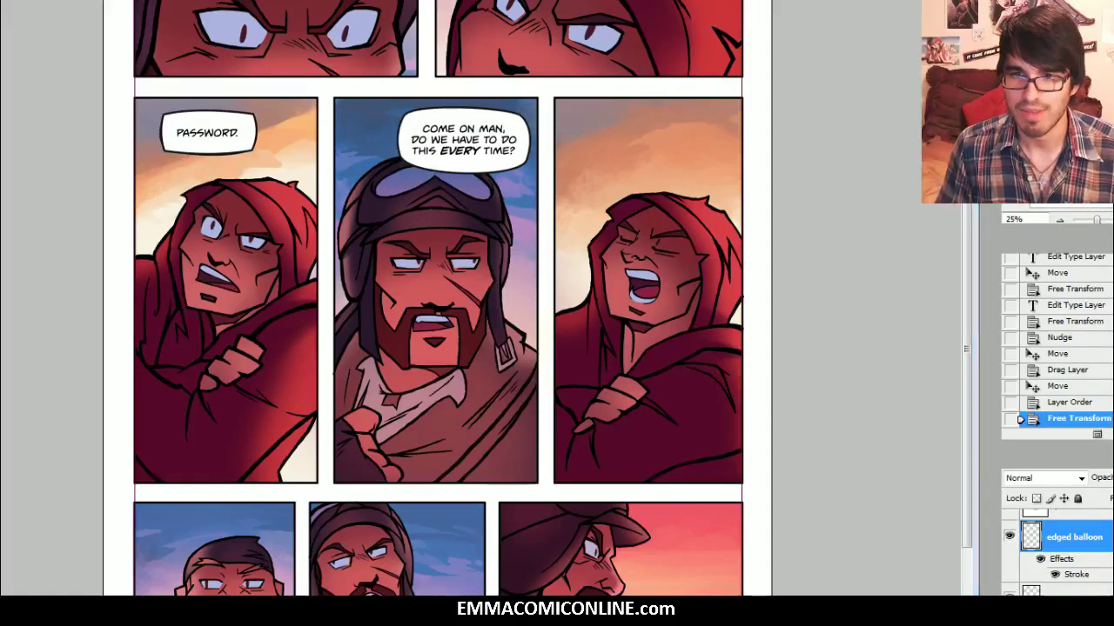
key("ctrl+Tab")
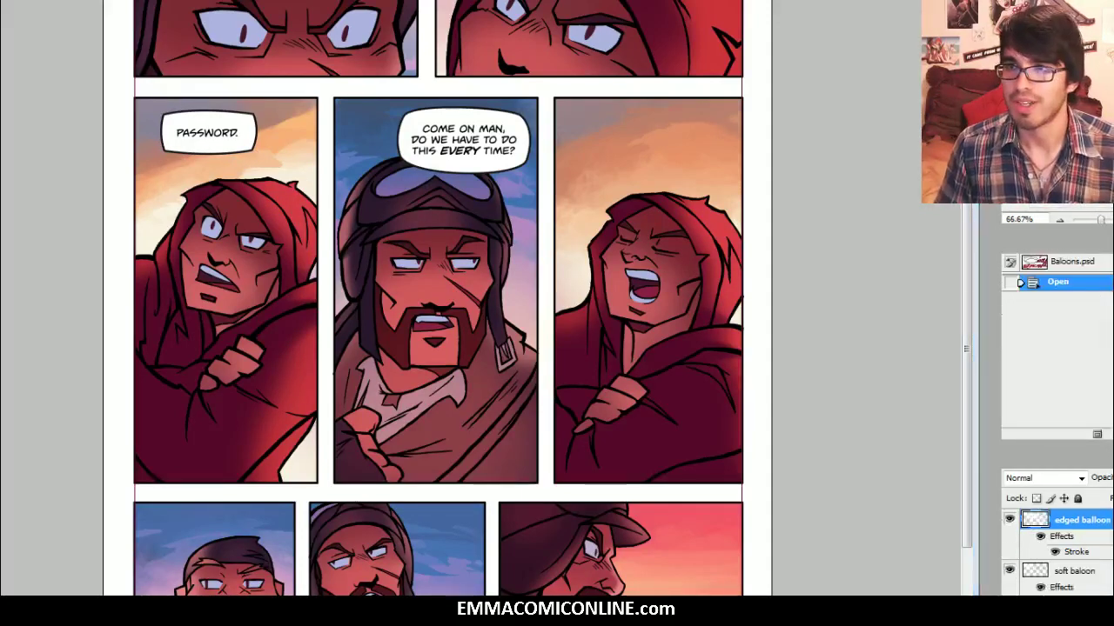
left_click_drag(1055, 537, 714, 150)
Commit the widened size of the third-panel balloon
double_click(679, 147)
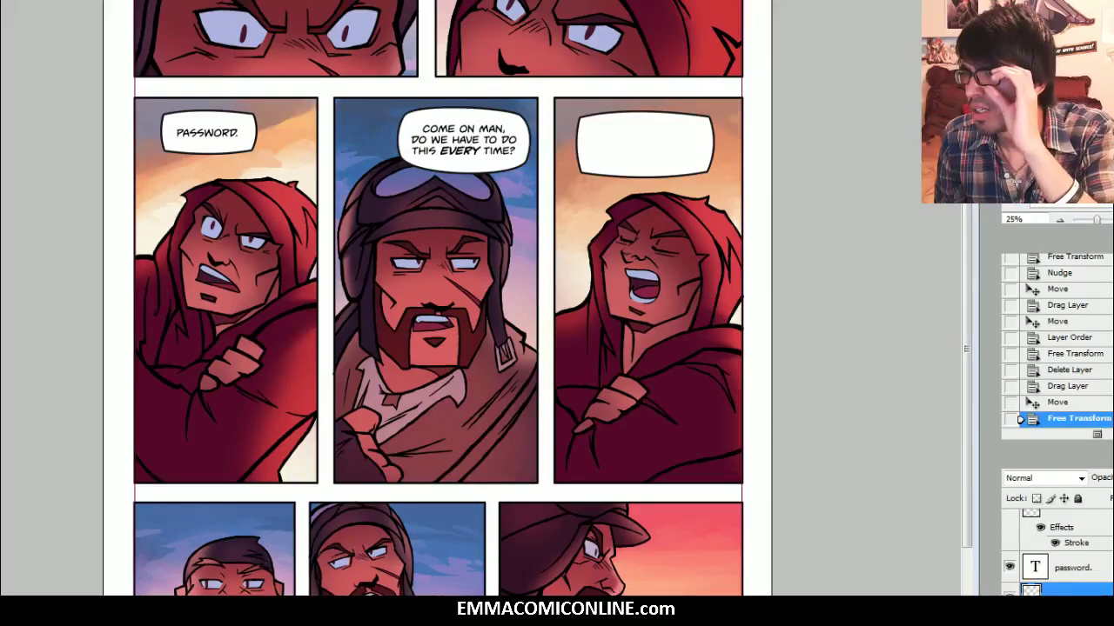
Type 'NO PASSWORD.' and 'NO ENTRY!' on two lines in the third balloon
left_click(639, 140)
type("NO, PA")
key("BackSpace")
key("BackSpace")
key("BackSpace")
key("BackSpace")
key("BackSpace")
key("BackSpace")
key("BackSpace")
key("BackSpace")
key("BackSpace")
key("BackSpace")
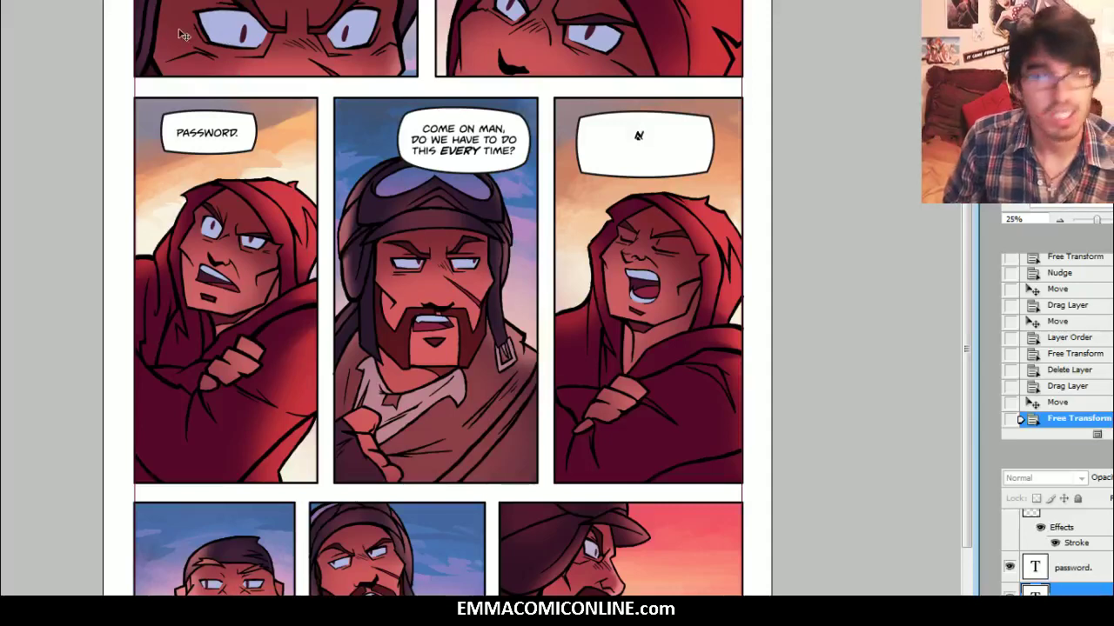
type("NO, BRAH")
key("BackSpace")
key("BackSpace")
key("BackSpace")
key("BackSpace")
type("PASSWORD")
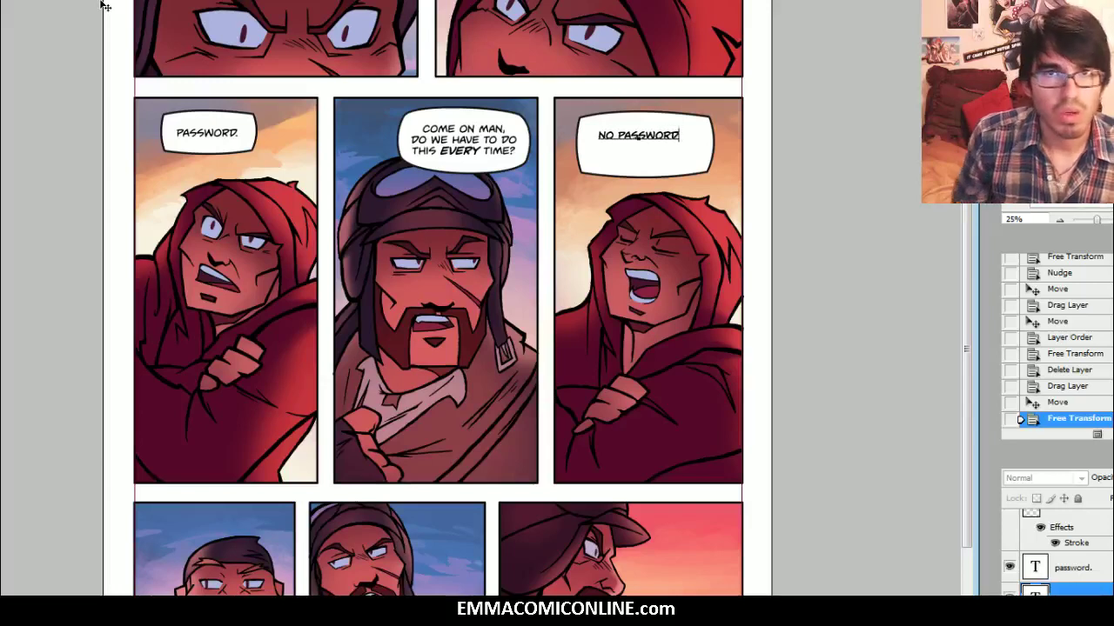
left_click_drag(668, 139, 534, 139)
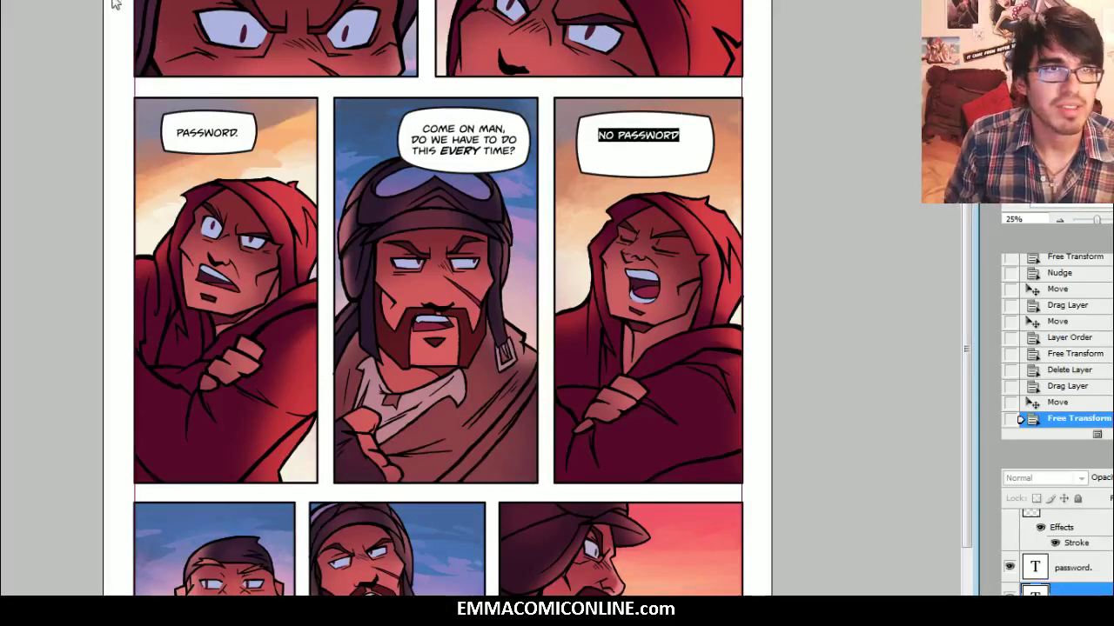
left_click(695, 142)
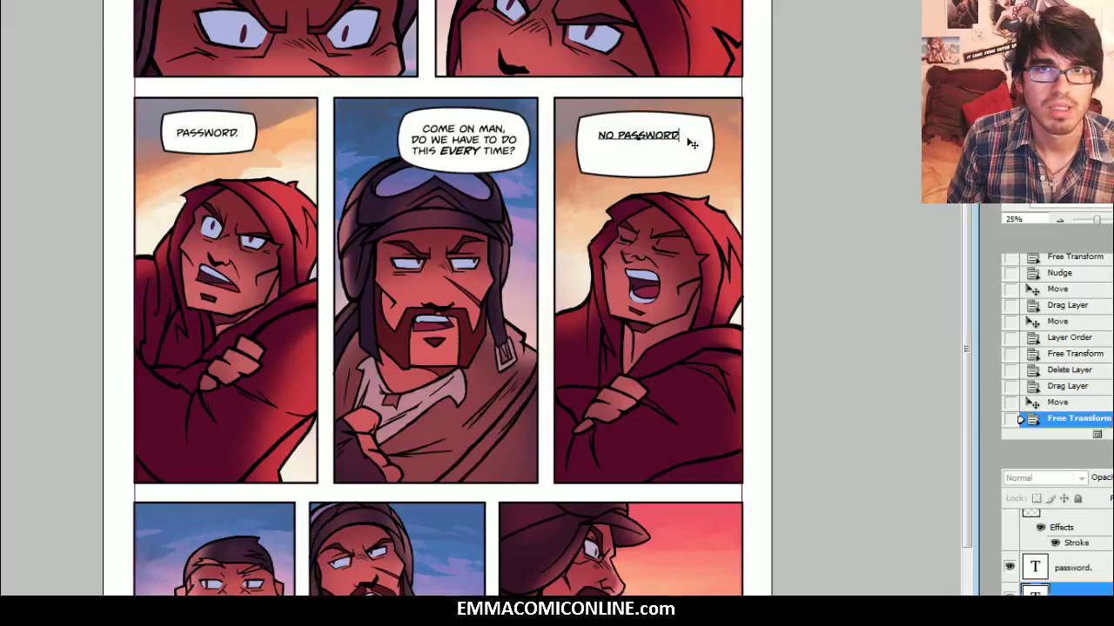
type(".")
key("Return")
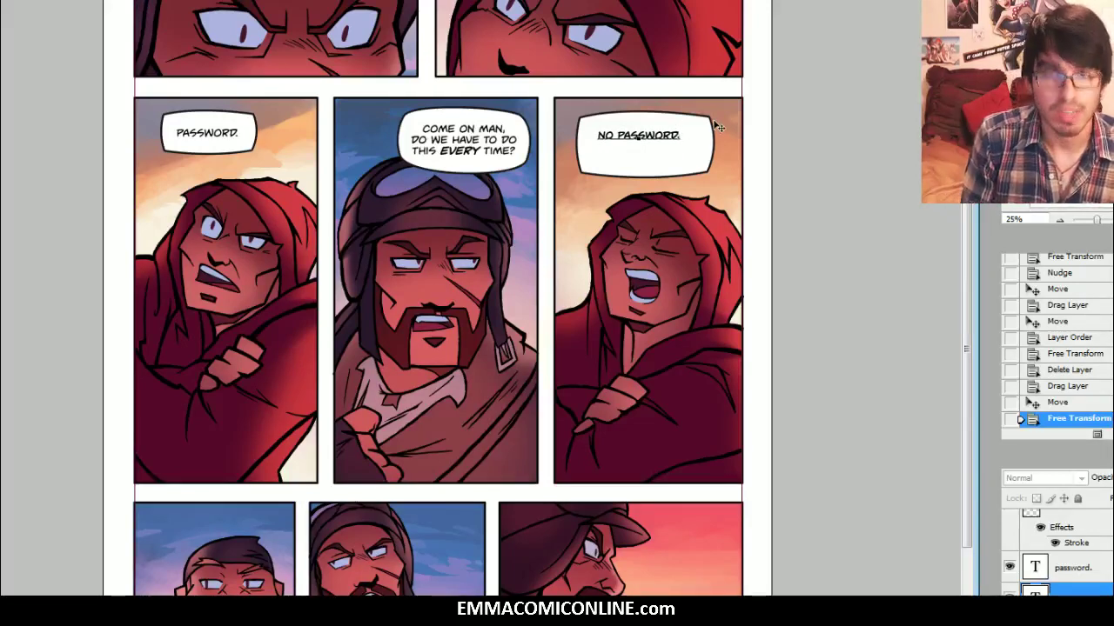
type("NO ENTRY!")
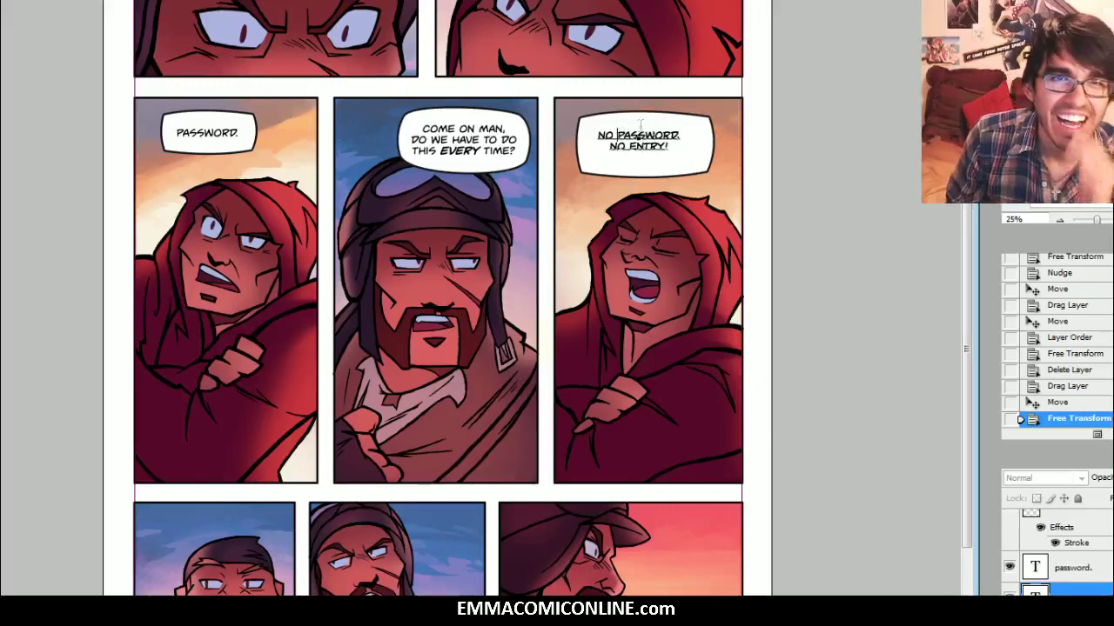
Commit the text and centre it inside the third balloon
key("Return")
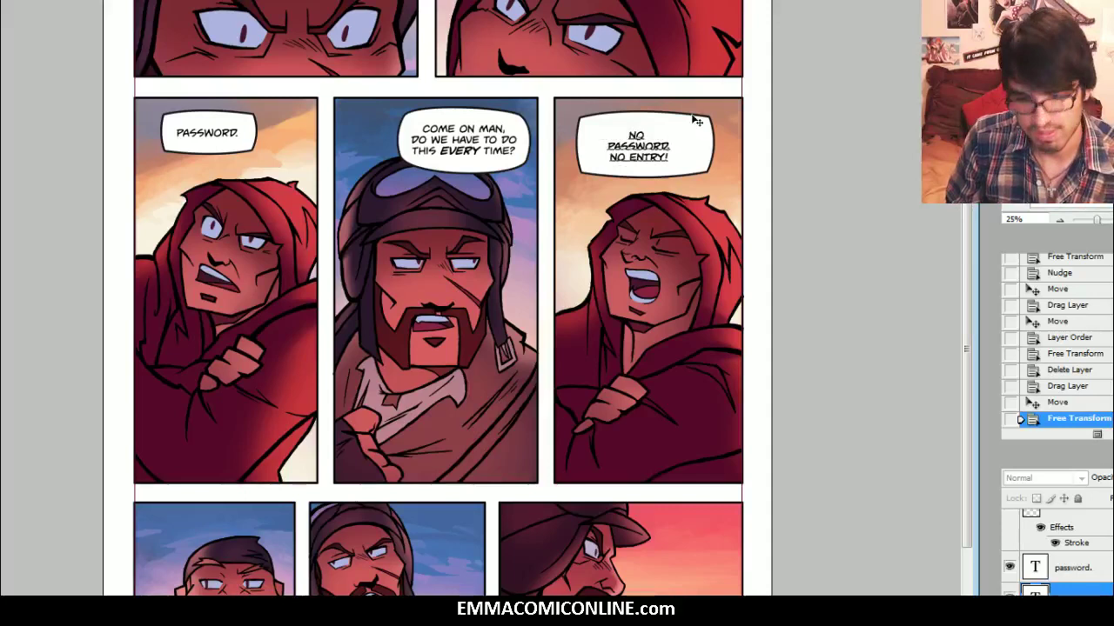
key("BackSpace")
key("ctrl+Return")
left_click_drag(649, 156, 650, 155)
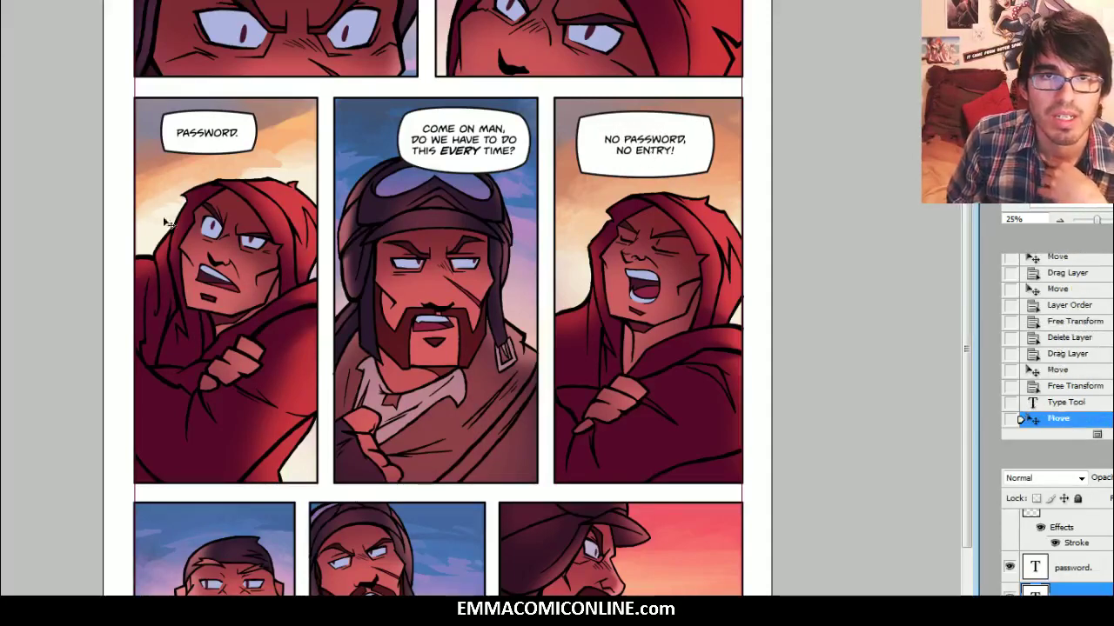
Set both occurrences of NO to Bold and commit the styling
double_click(611, 139)
left_click(111, 32)
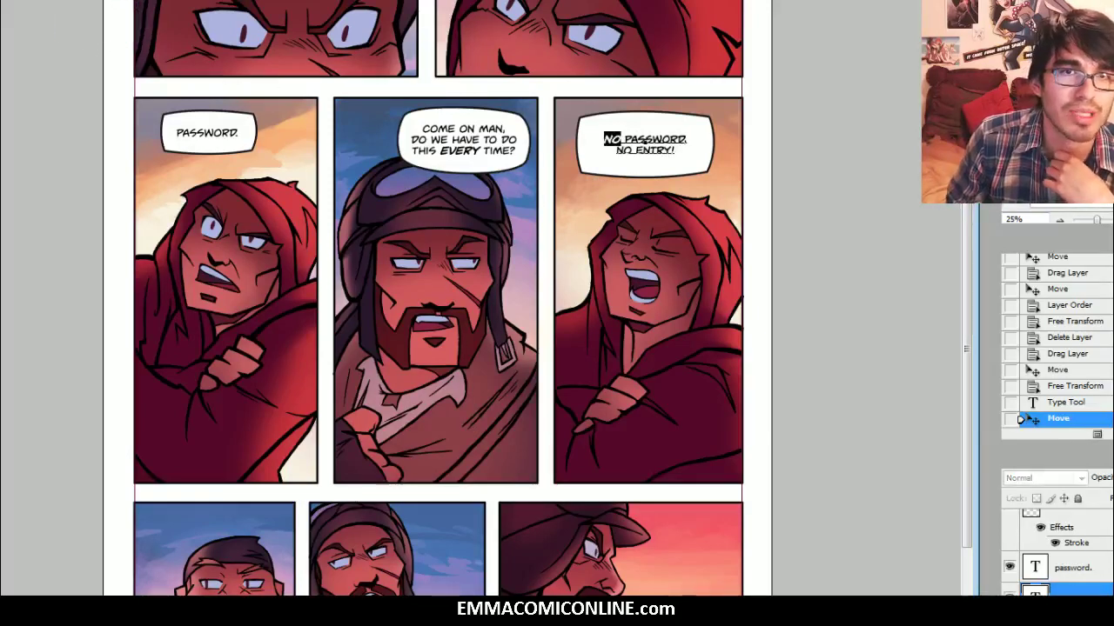
left_click_drag(630, 150, 566, 146)
left_click(112, 4)
left_click(92, 30)
key("ctrl+Return")
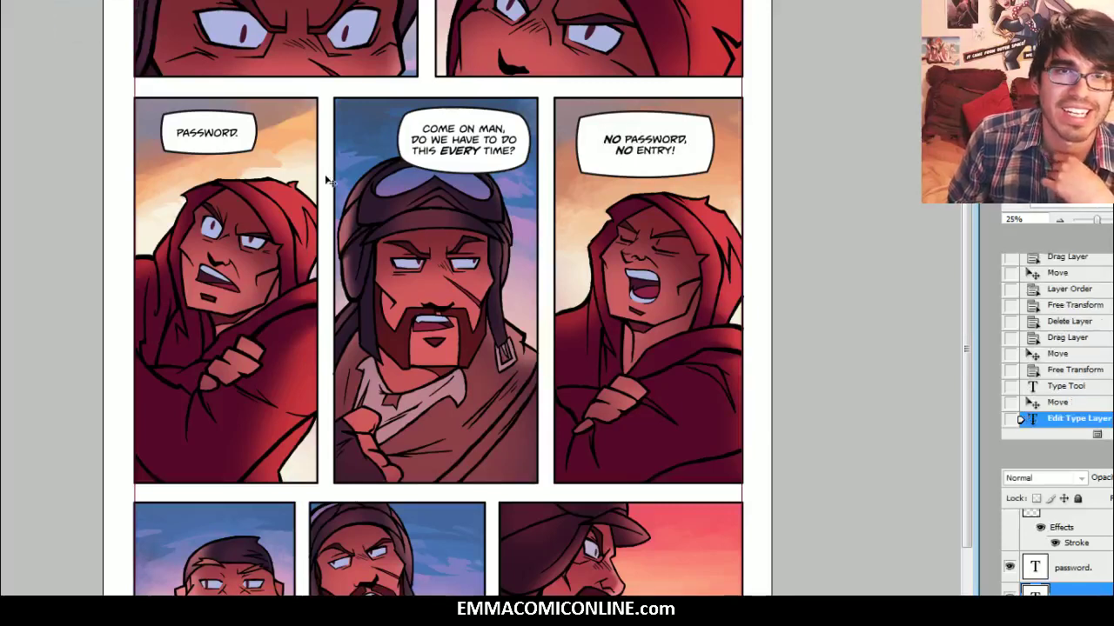